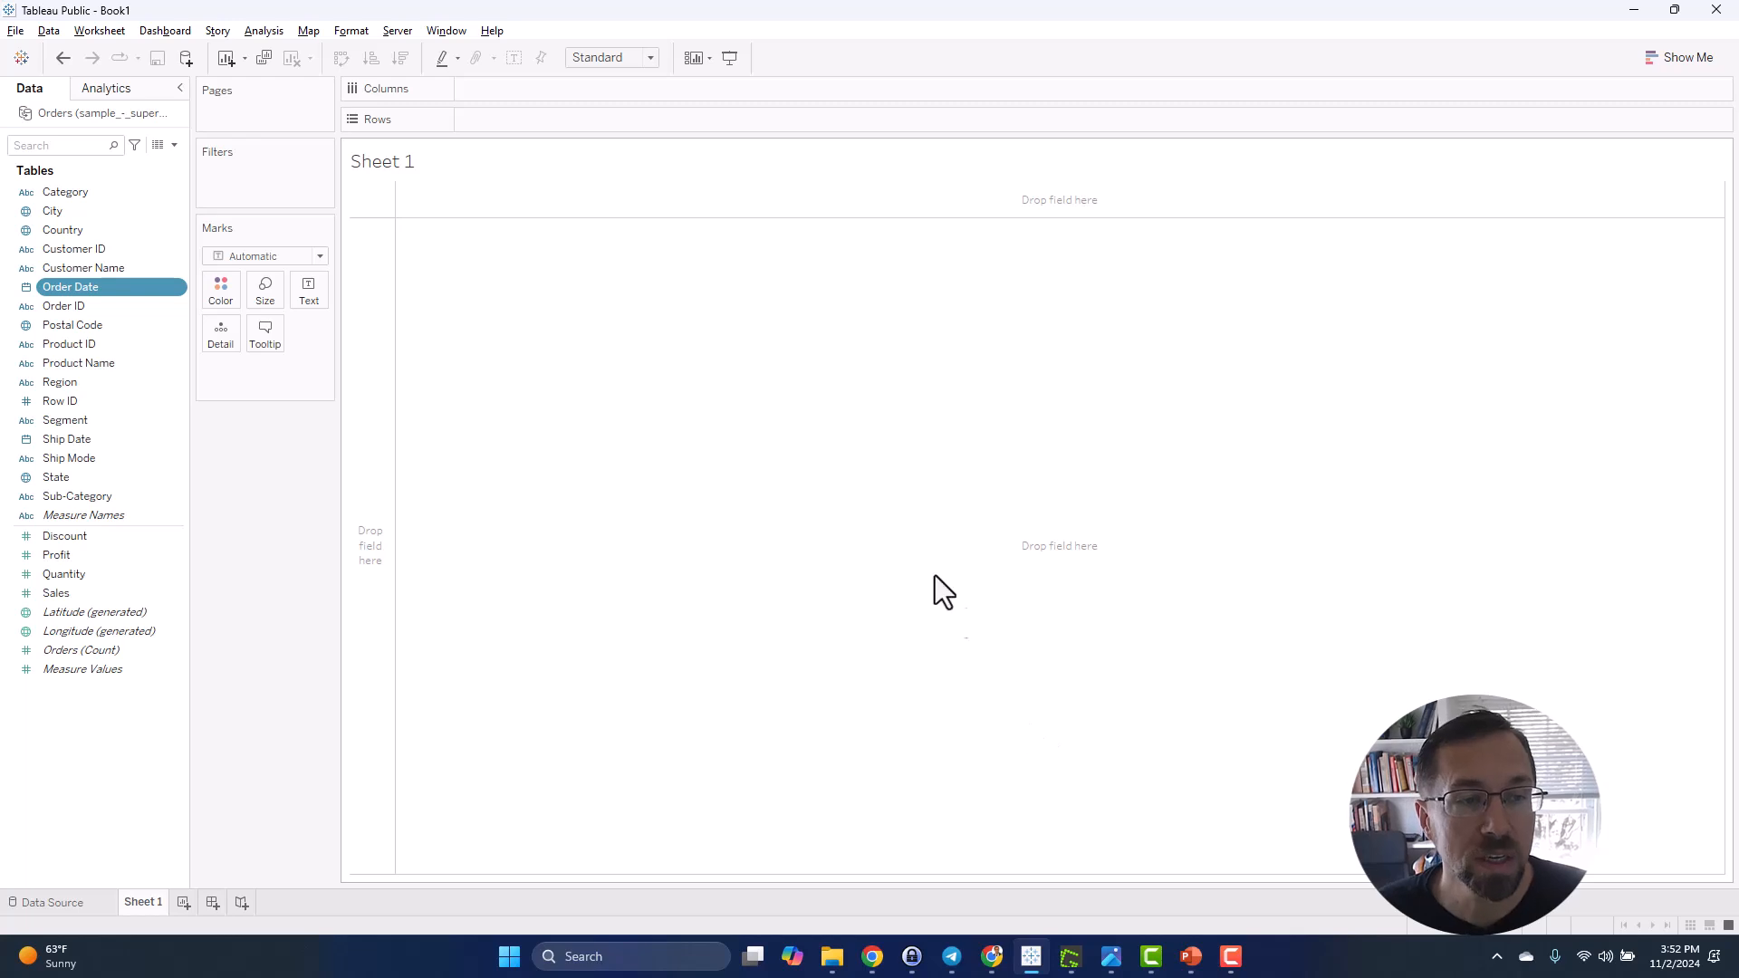
- Set the default date format of the Order Date field to Standard Short Date
right_click(107, 286)
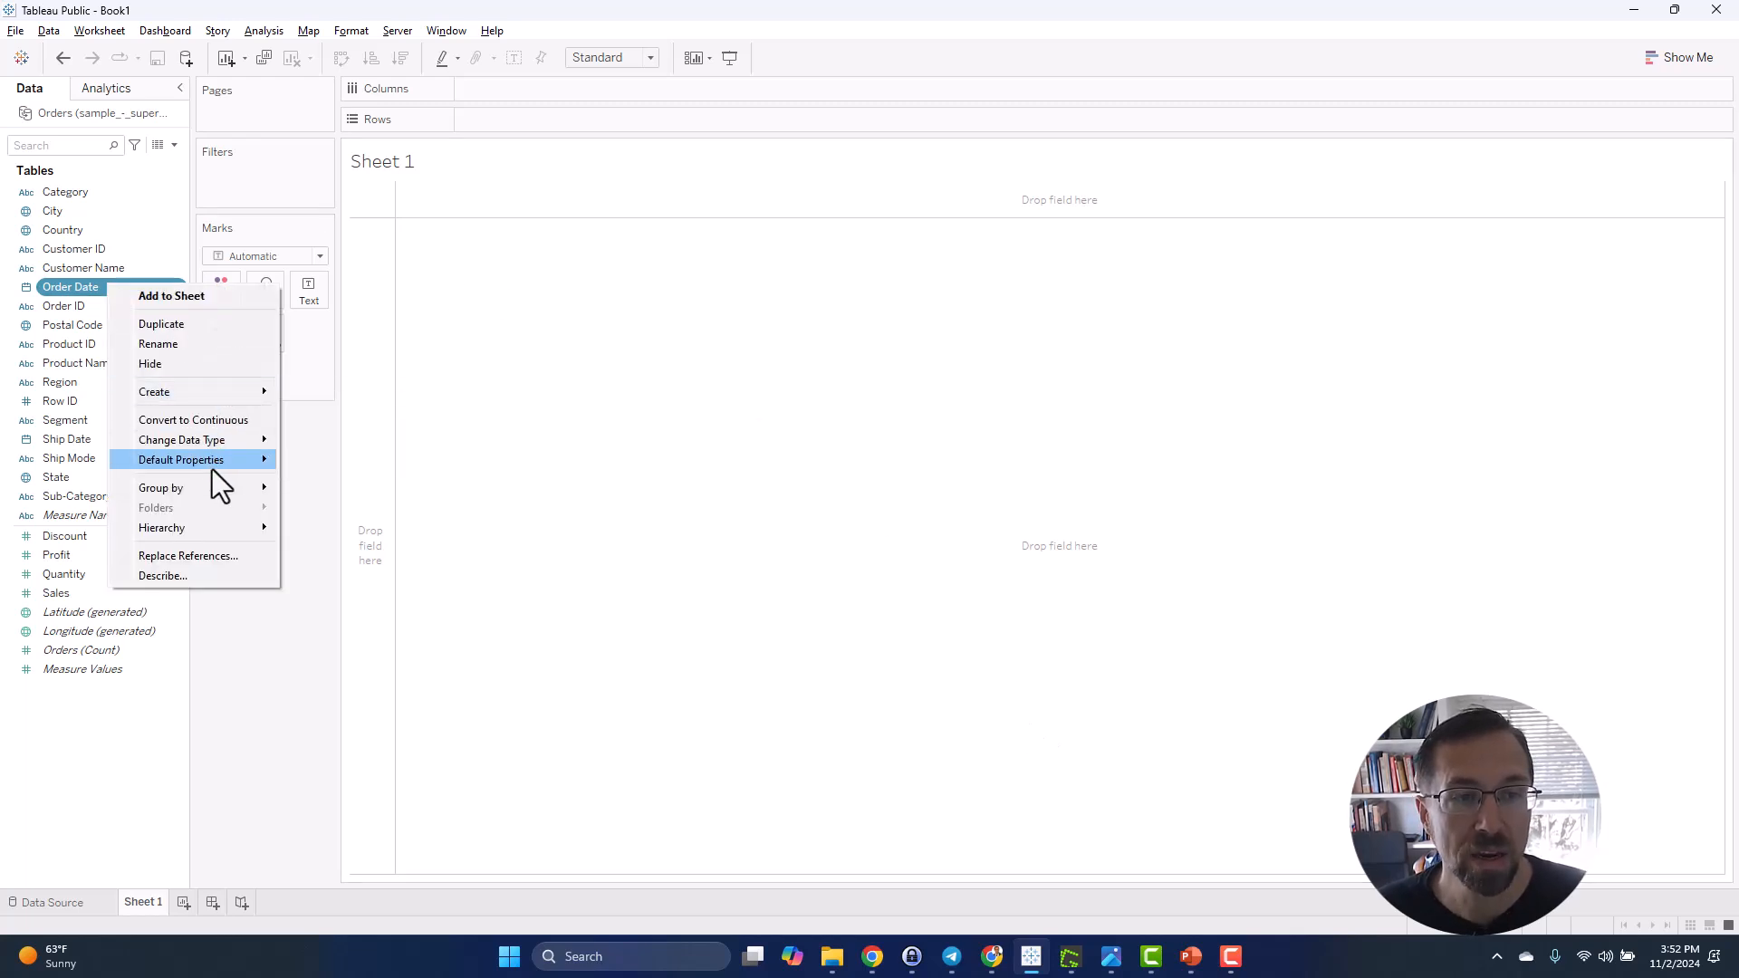
mouse_move(209, 468)
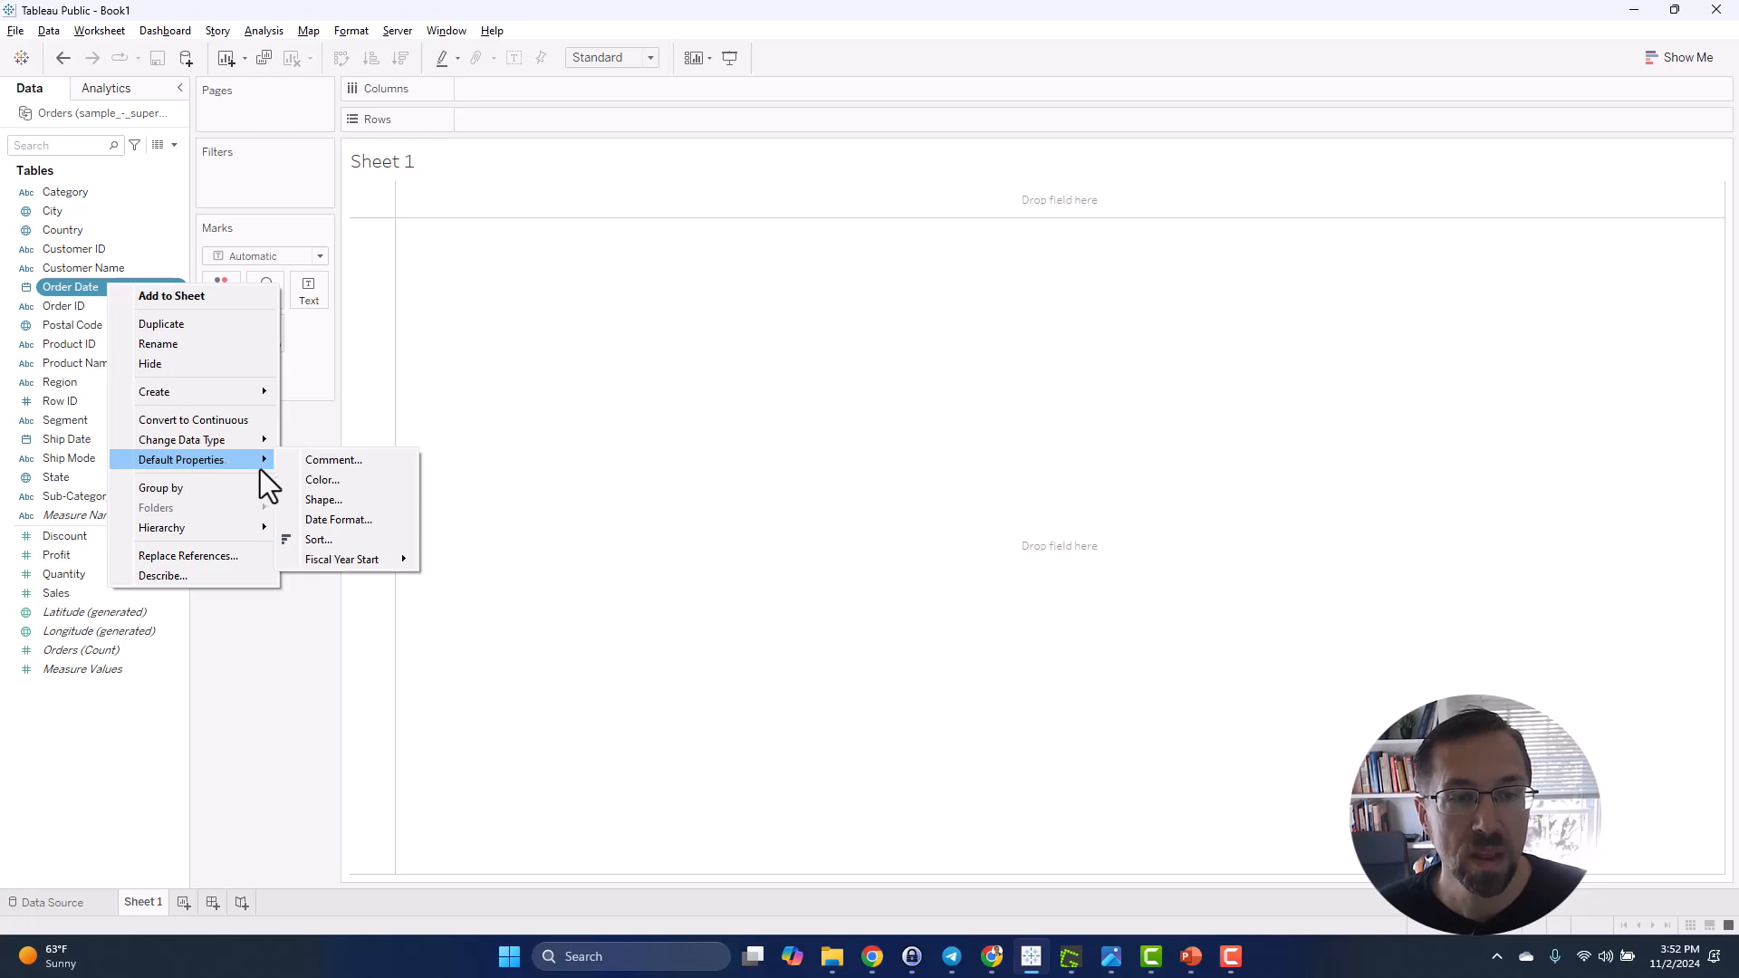
left_click(372, 519)
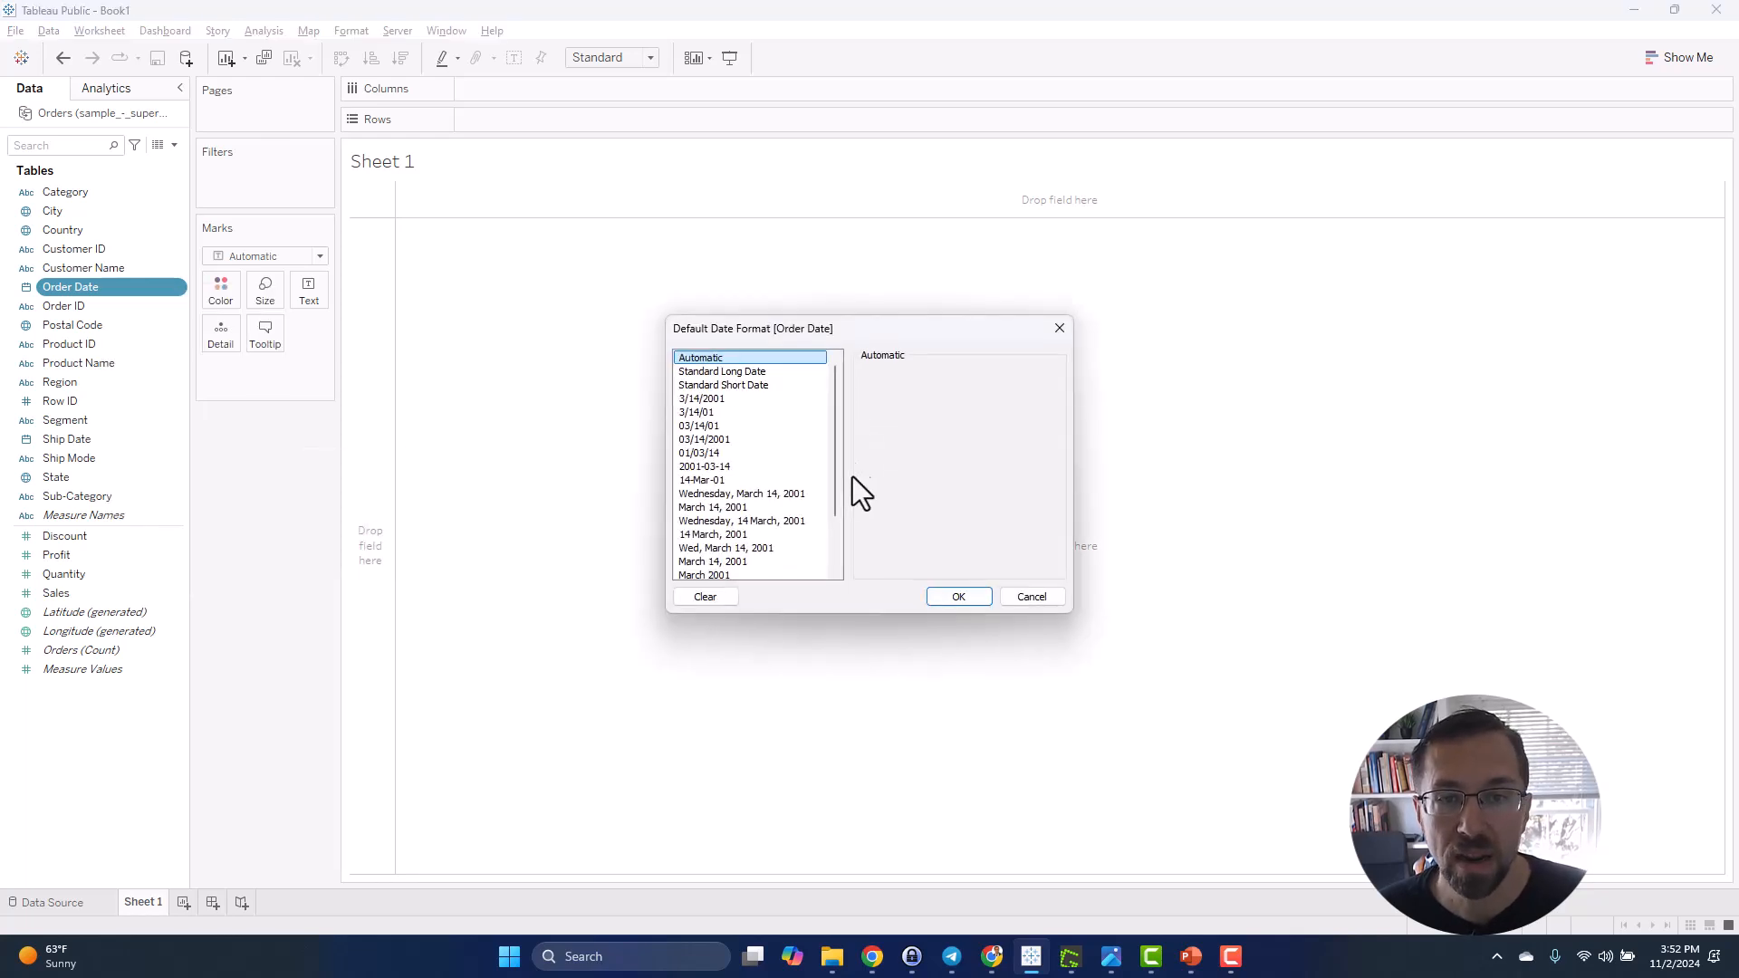
left_click(739, 383)
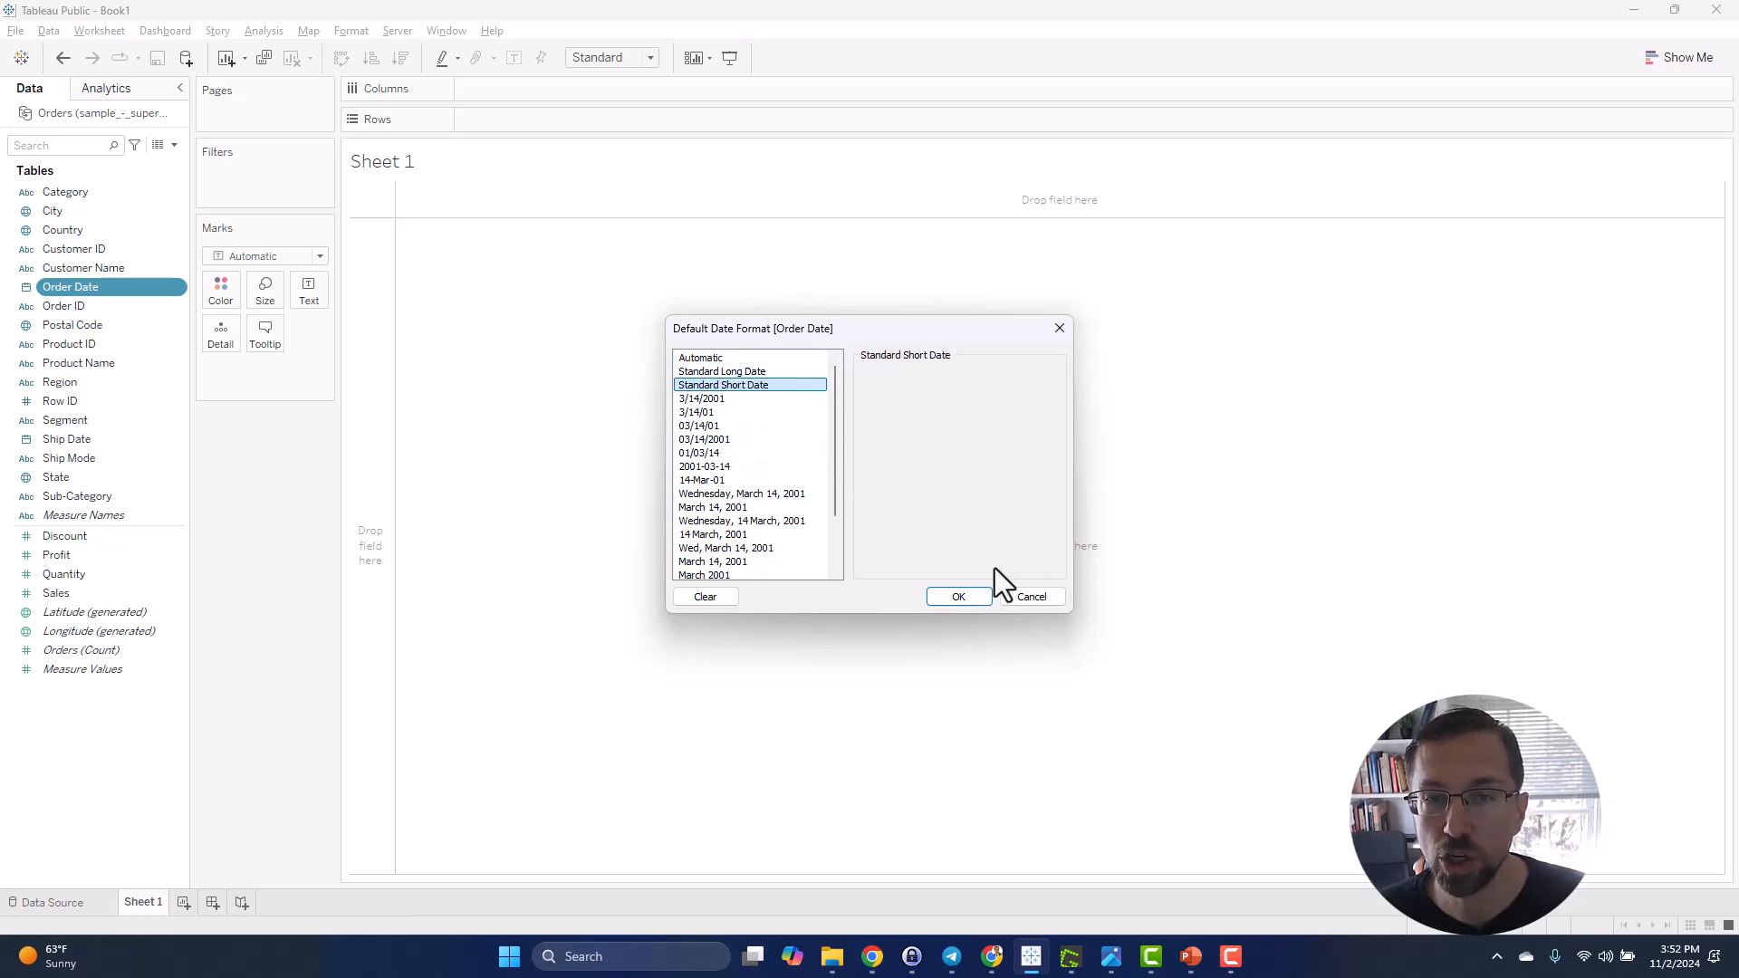
left_click(958, 598)
- Place Order Date on Rows as exact dates to check the short format, and remove it from the sheet again
left_click_drag(113, 290, 391, 336)
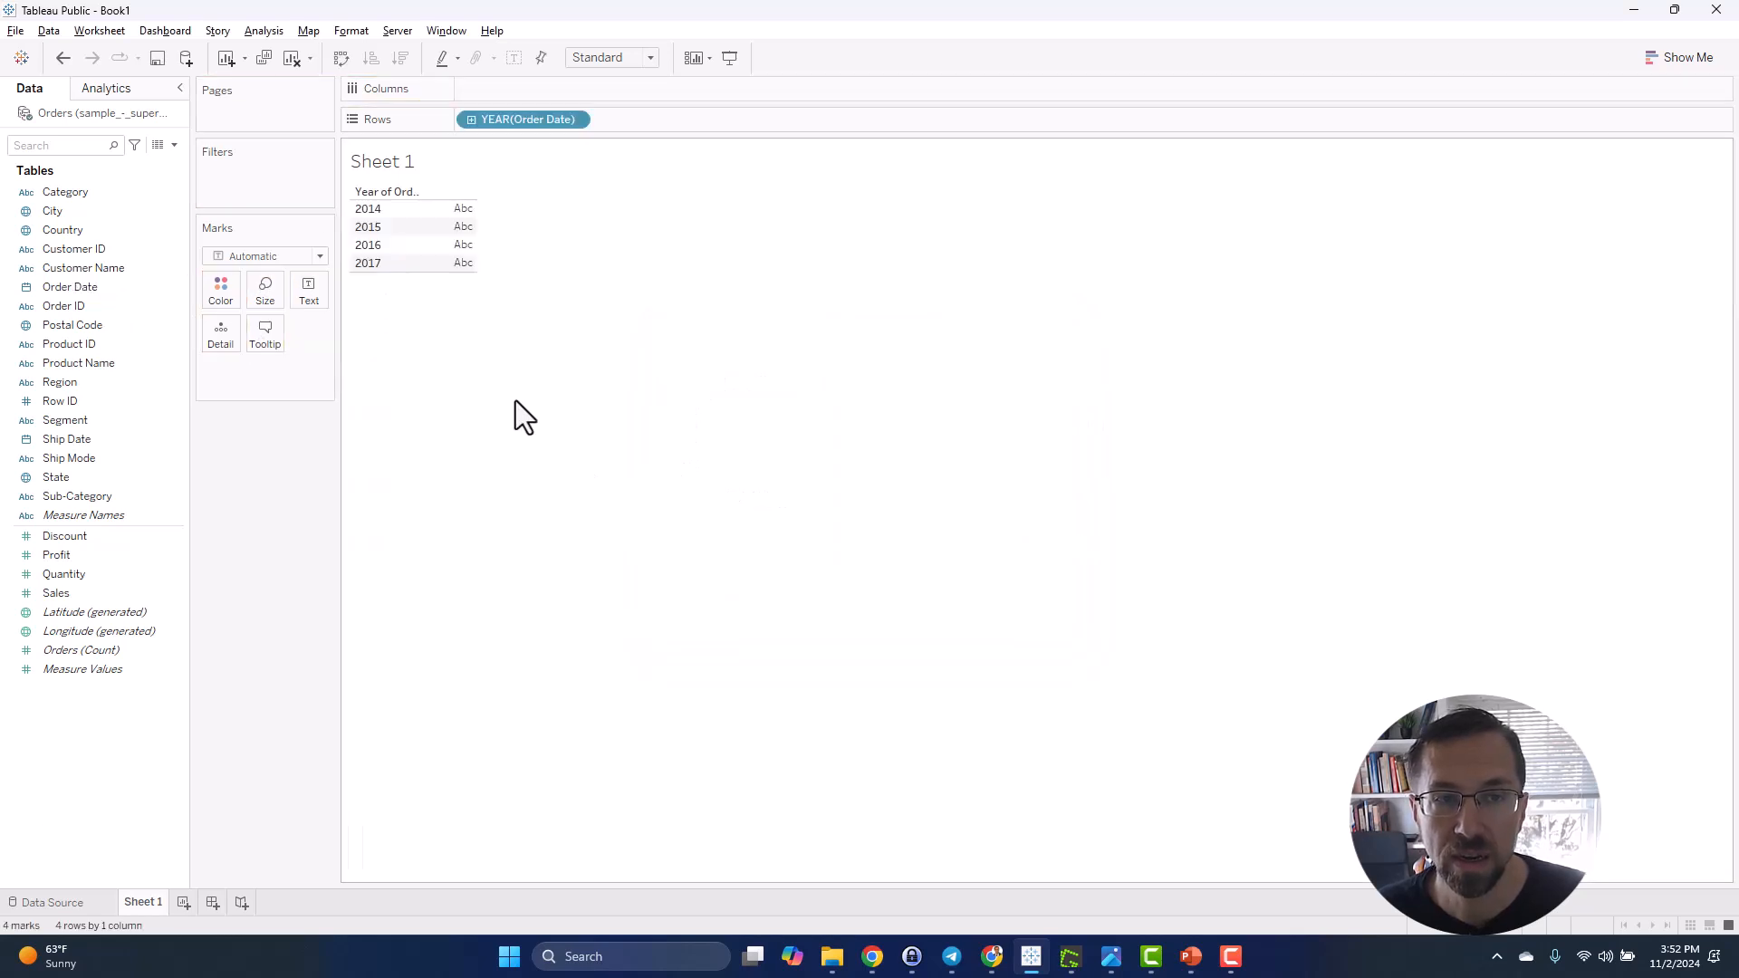
left_click(574, 118)
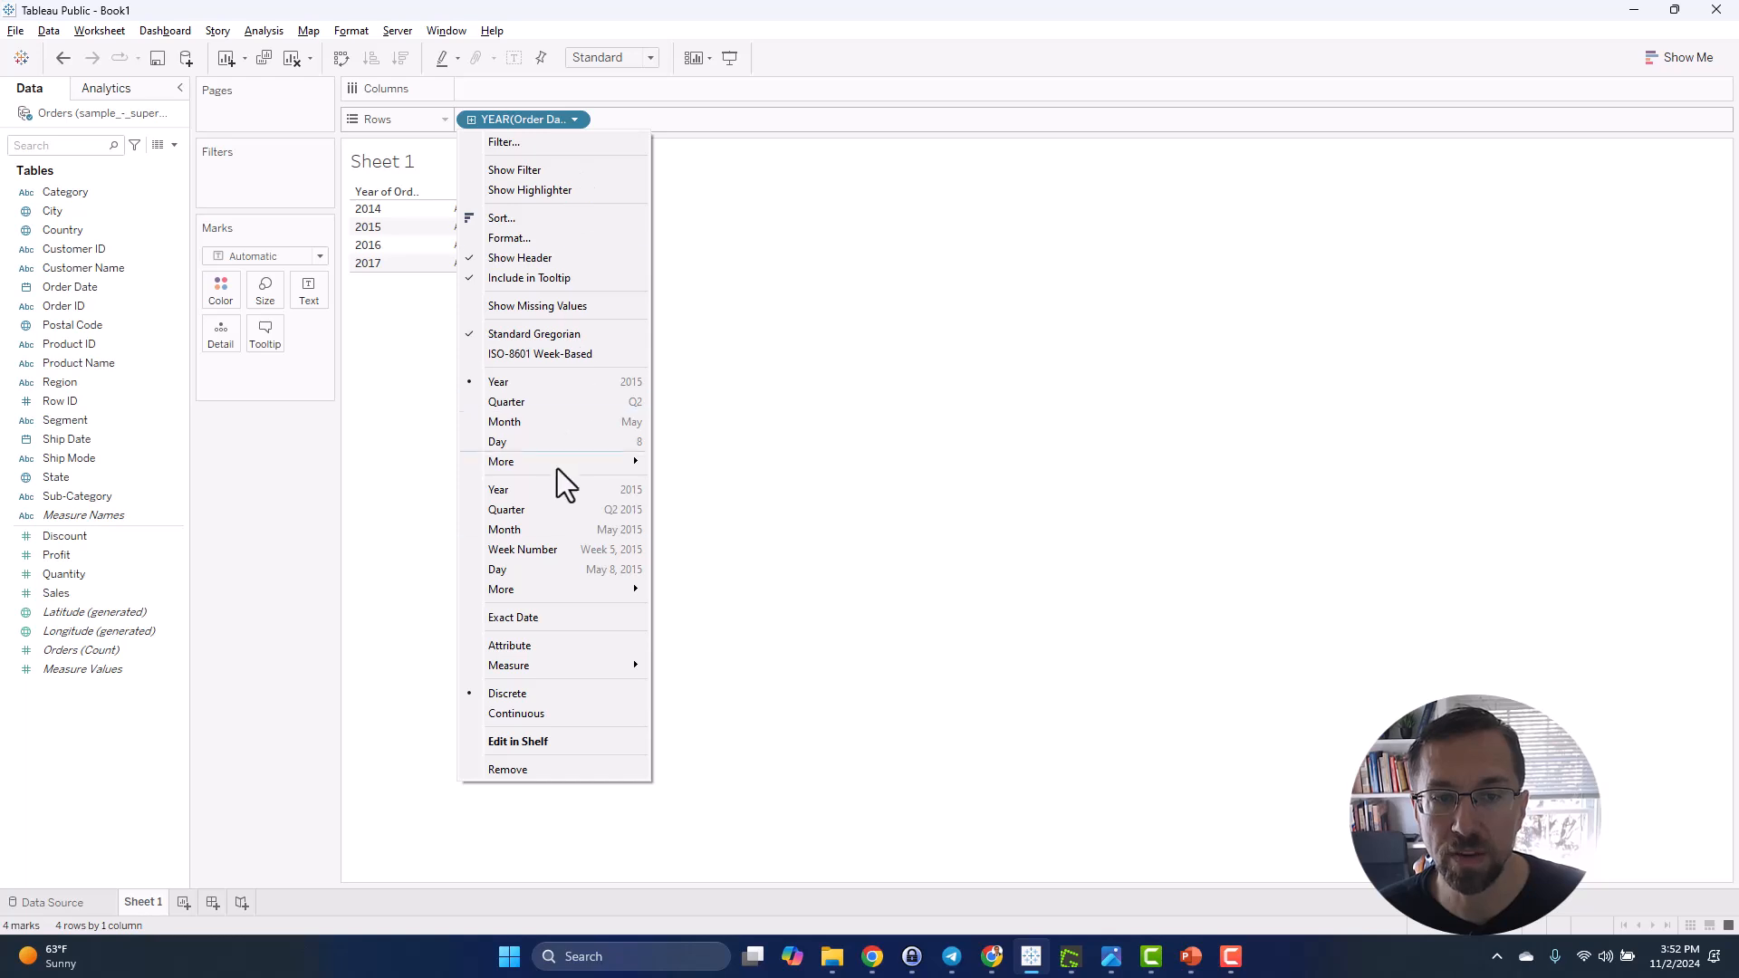
left_click(540, 614)
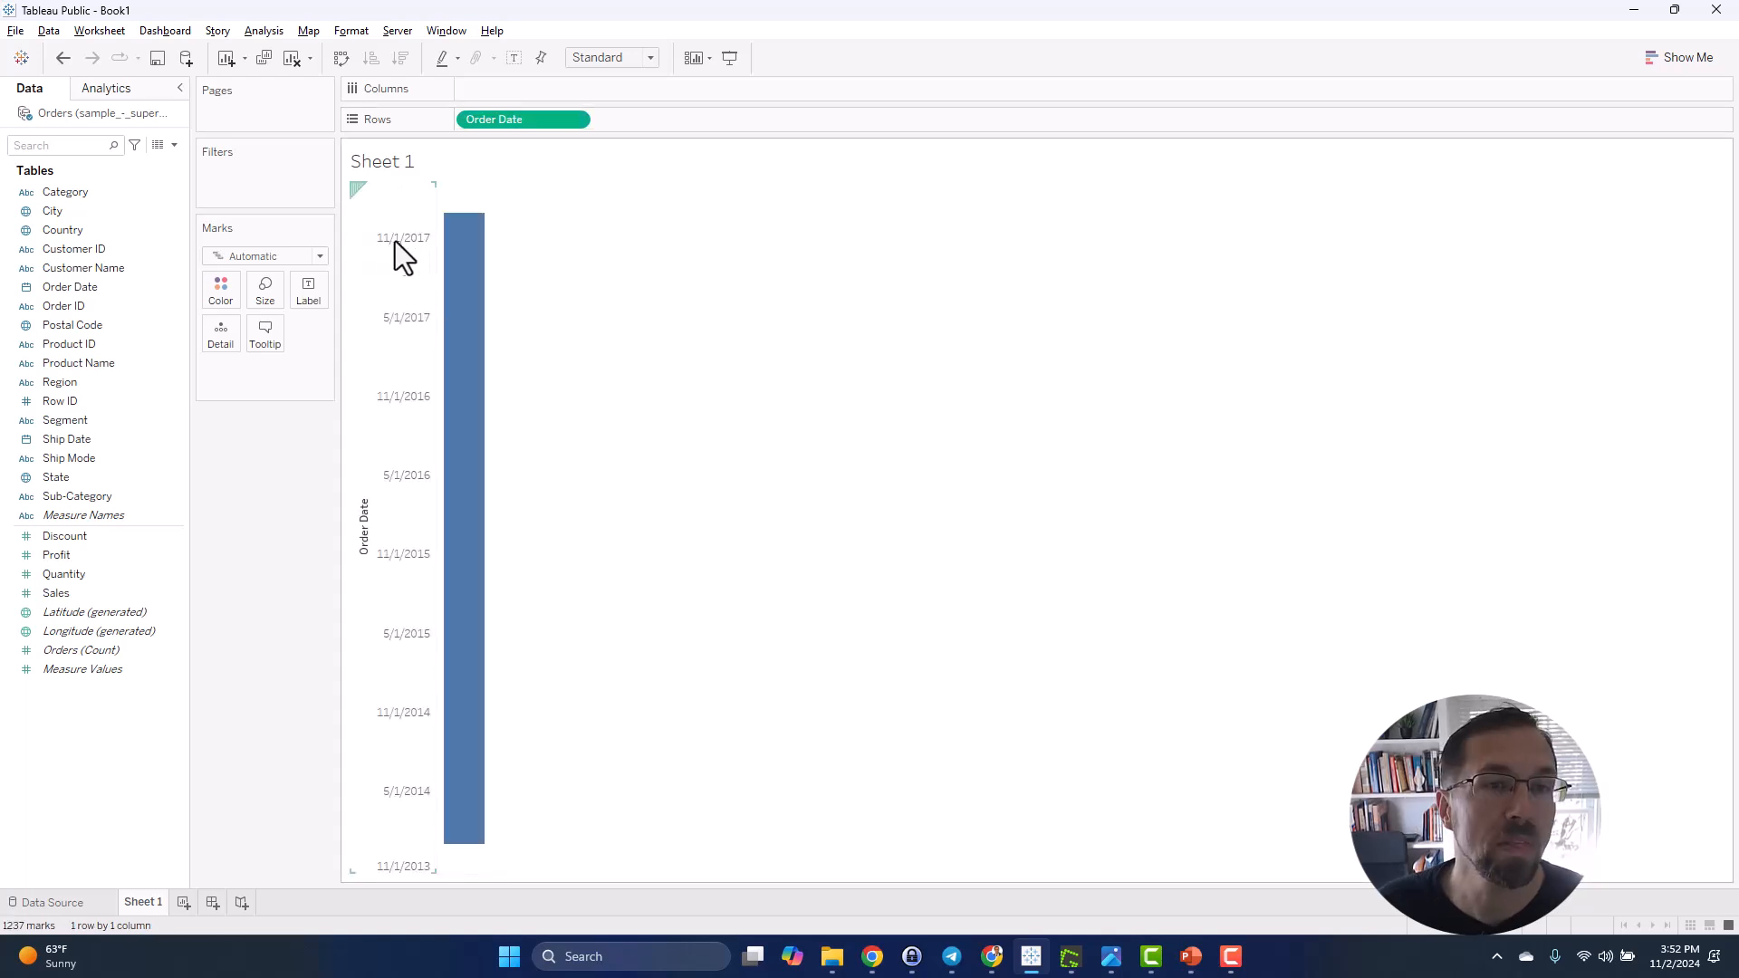
right_click(542, 120)
left_click(616, 730)
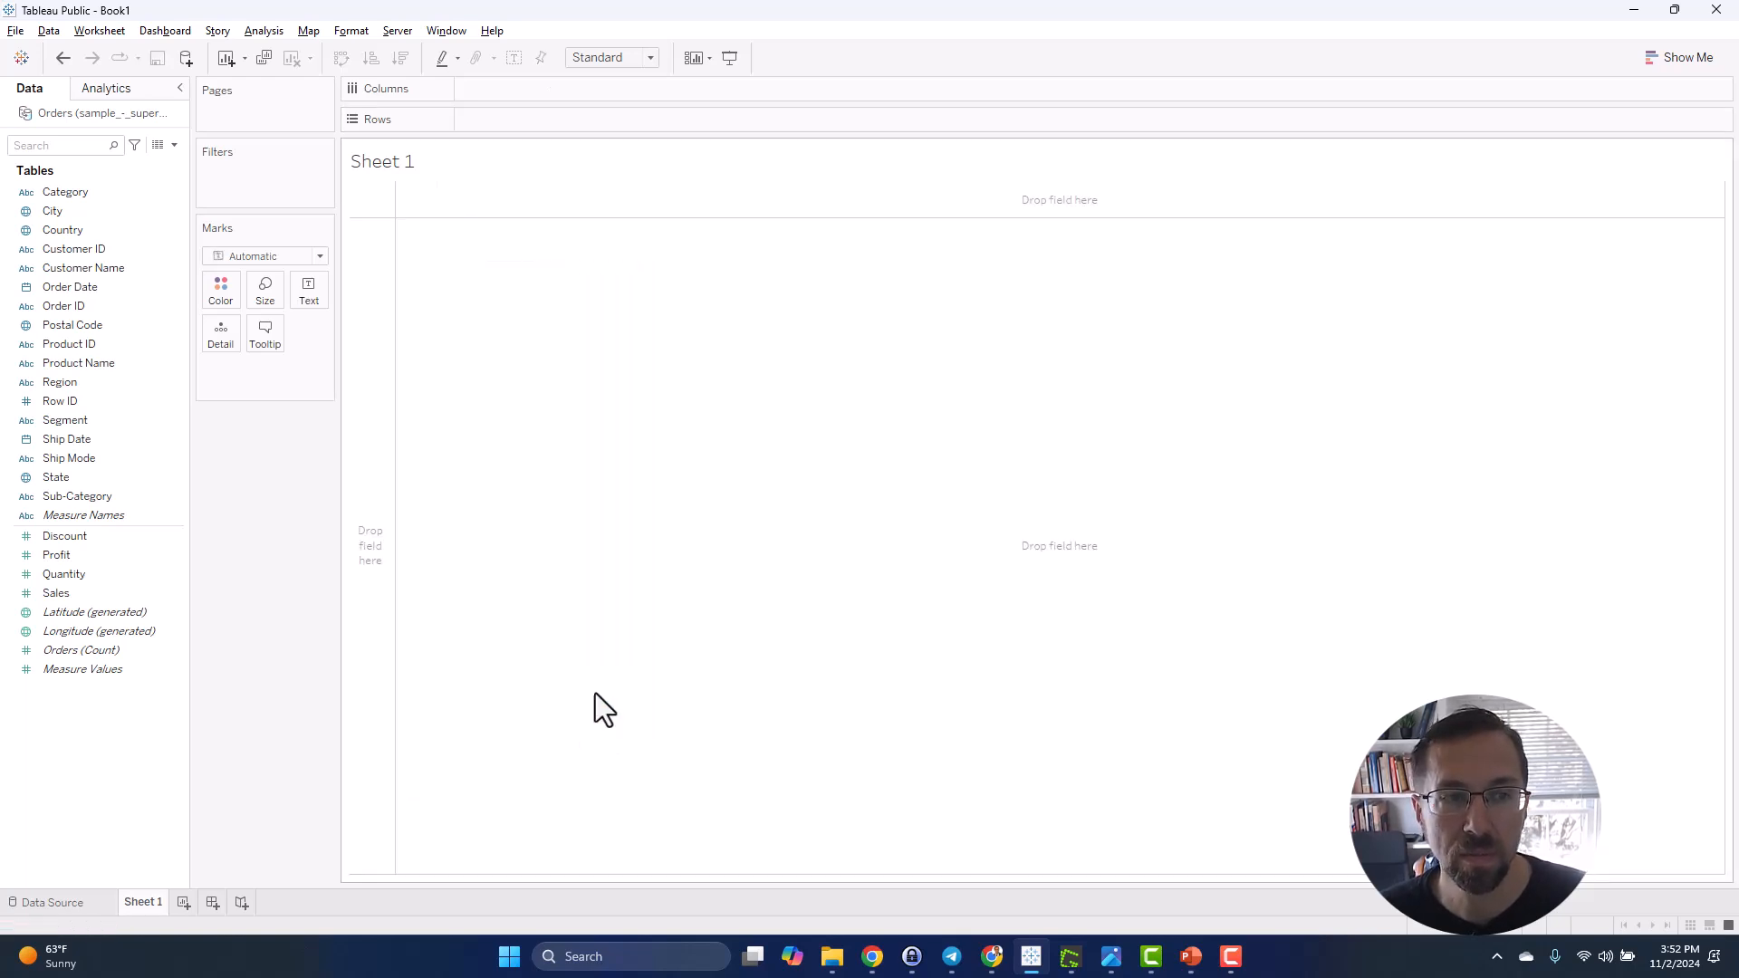
- Set the default date format of the Order Date field to Standard Long Date
right_click(118, 286)
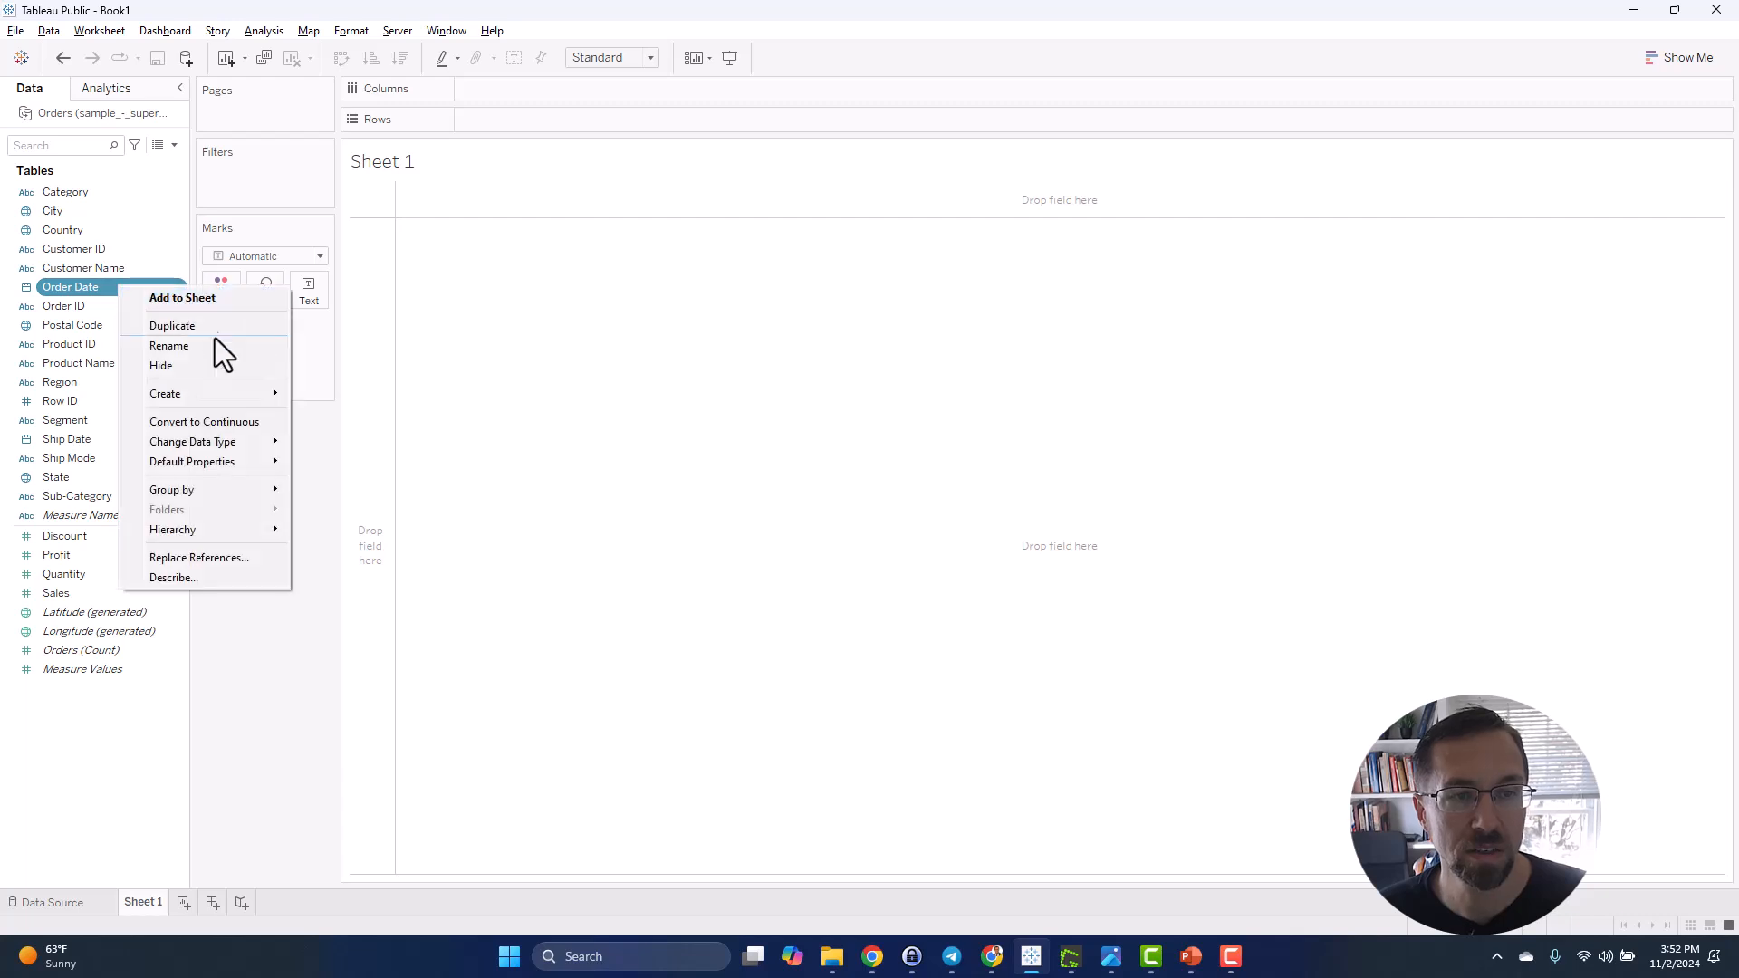
mouse_move(221, 466)
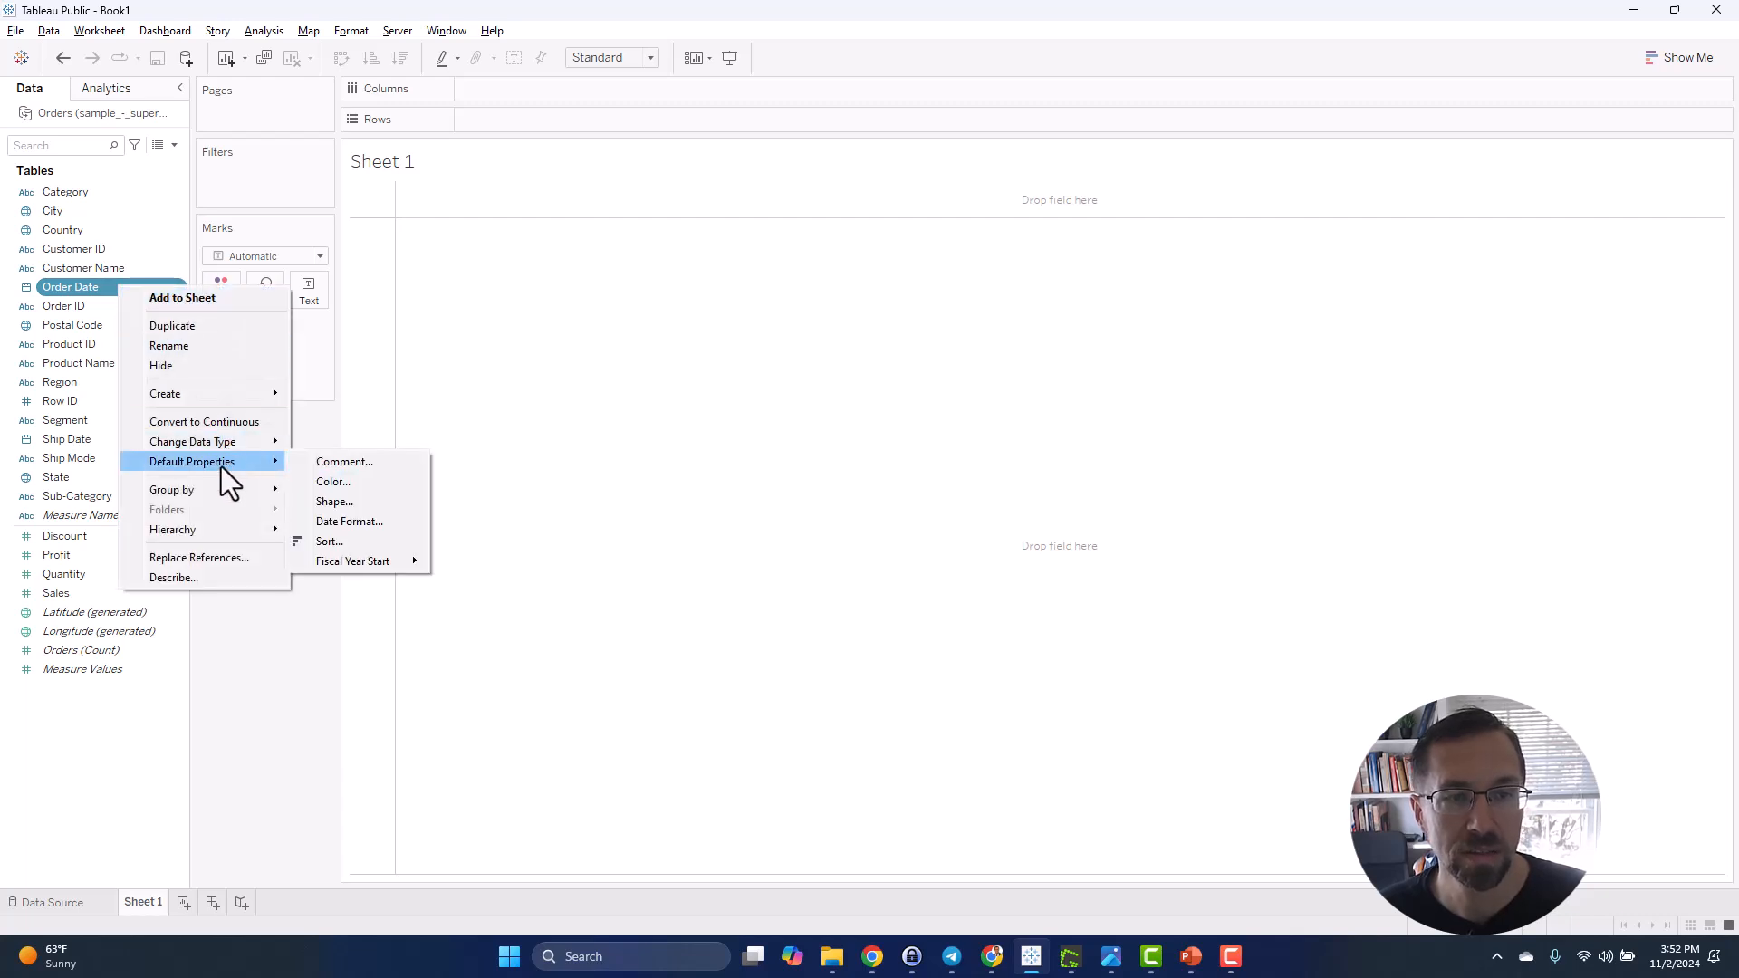
left_click(360, 523)
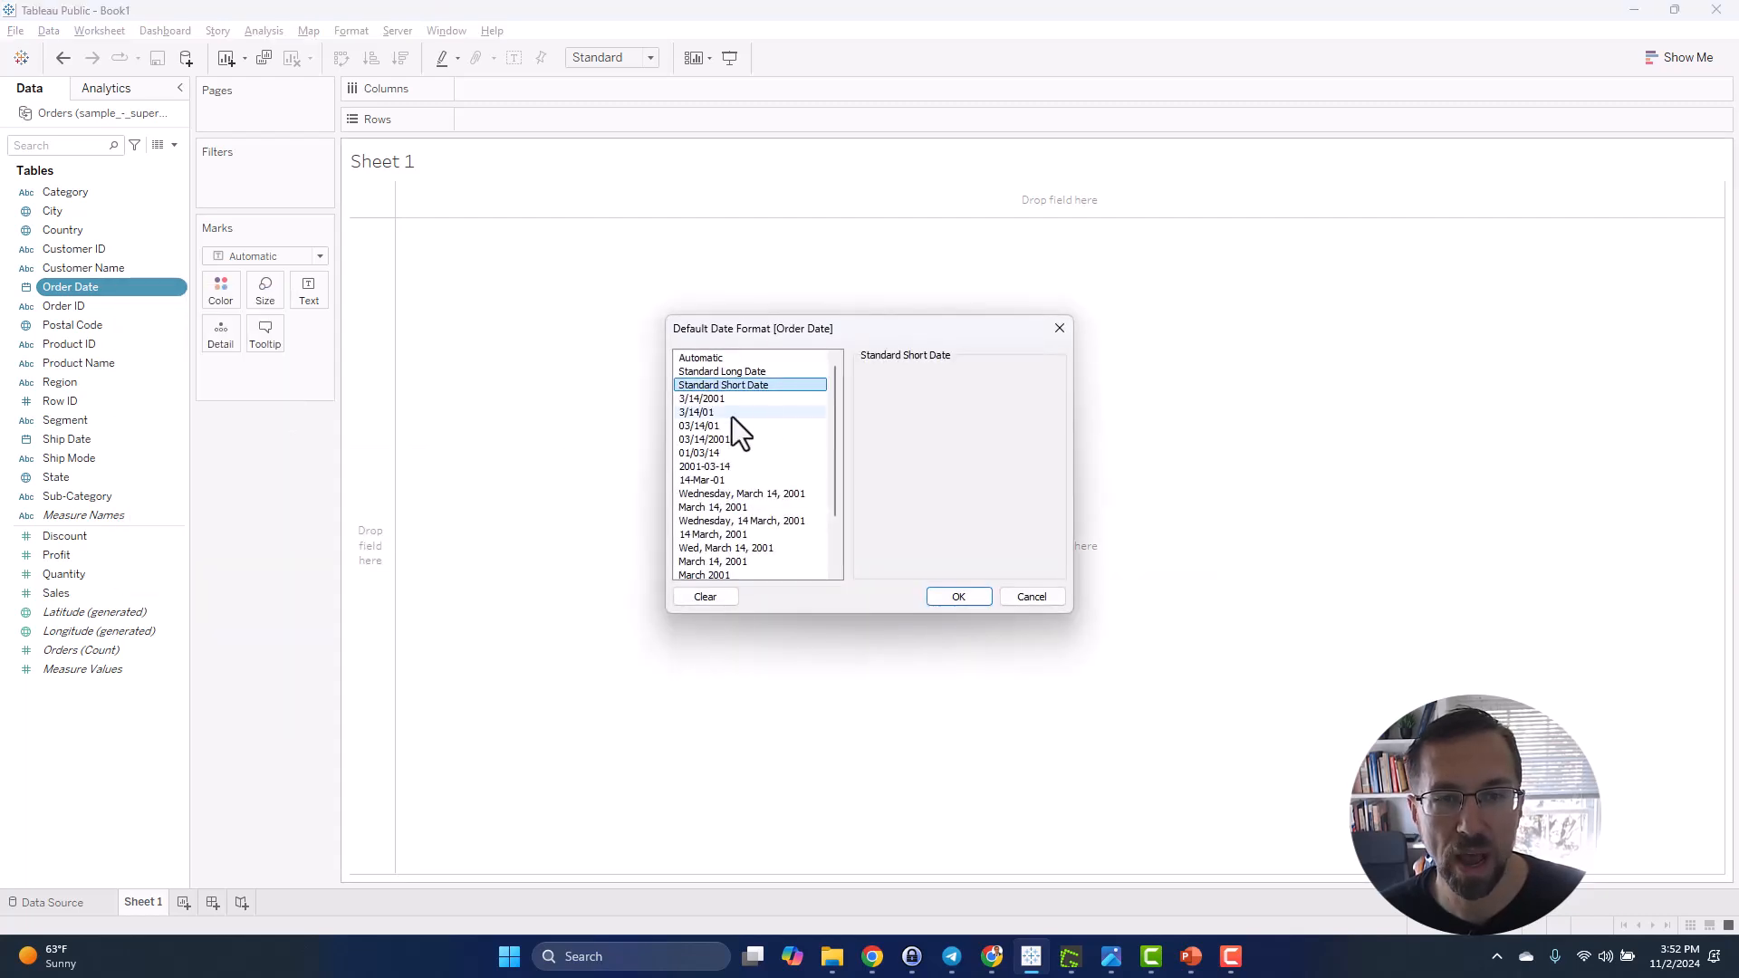
left_click(752, 374)
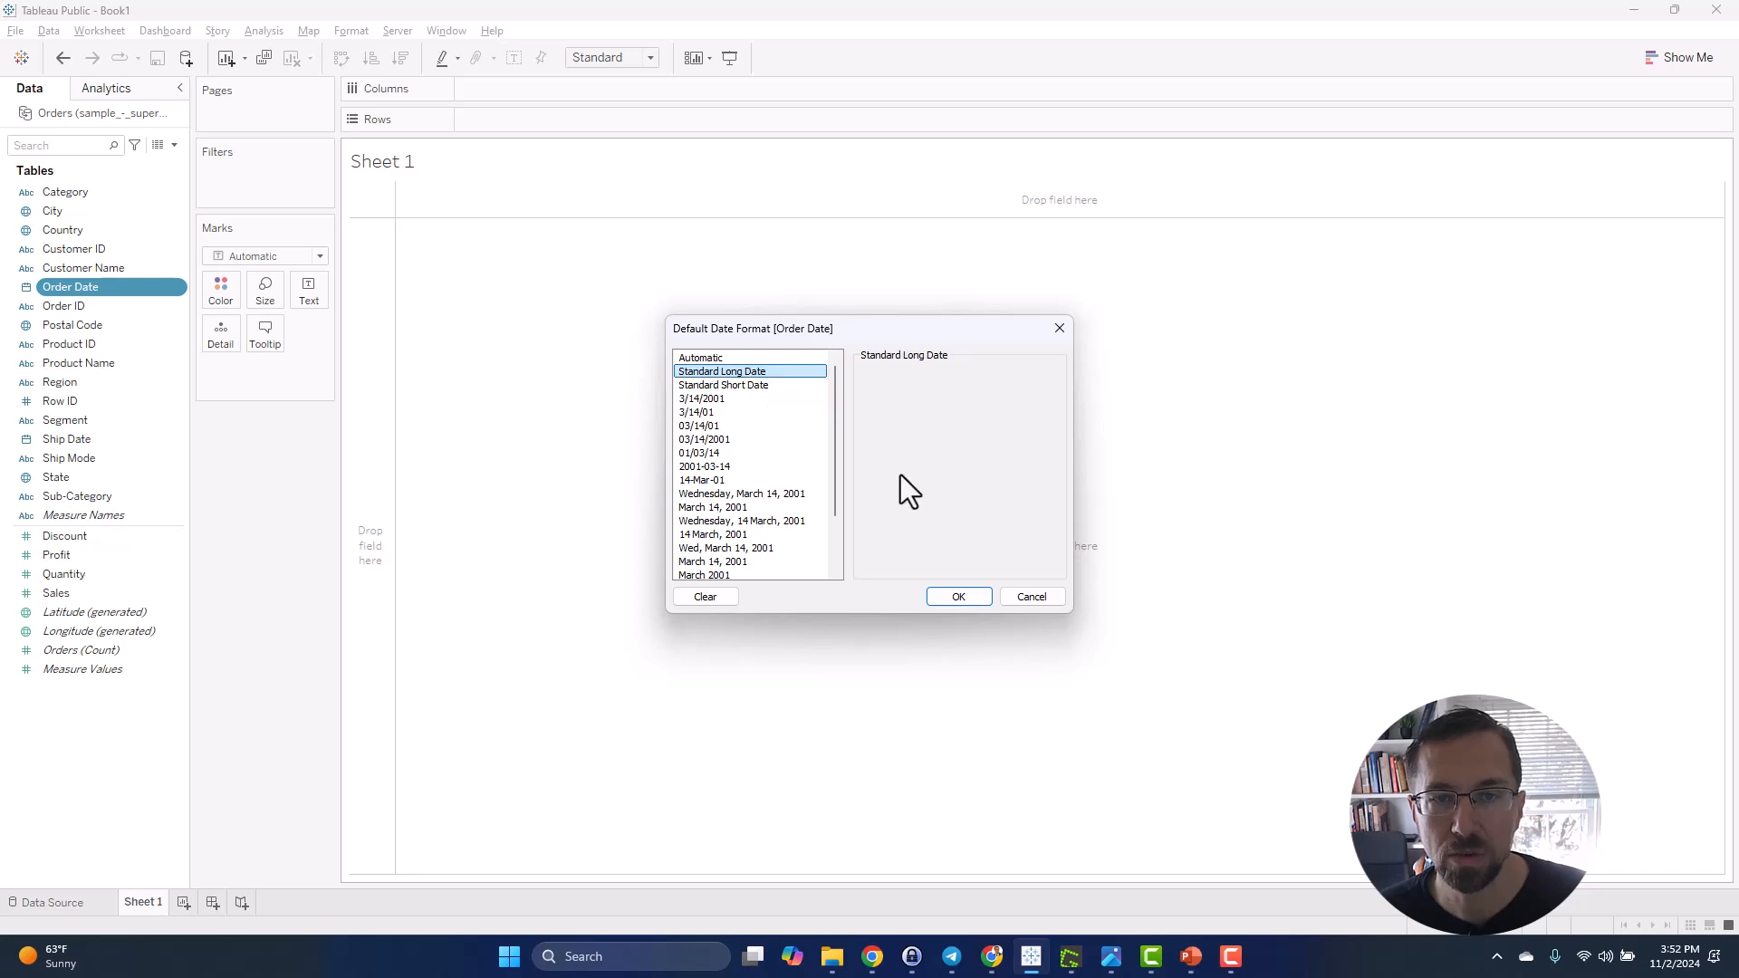
left_click(948, 594)
- Place Order Date on Rows as exact dates and check how the dates are formatted
left_click_drag(129, 290, 364, 328)
left_click(574, 119)
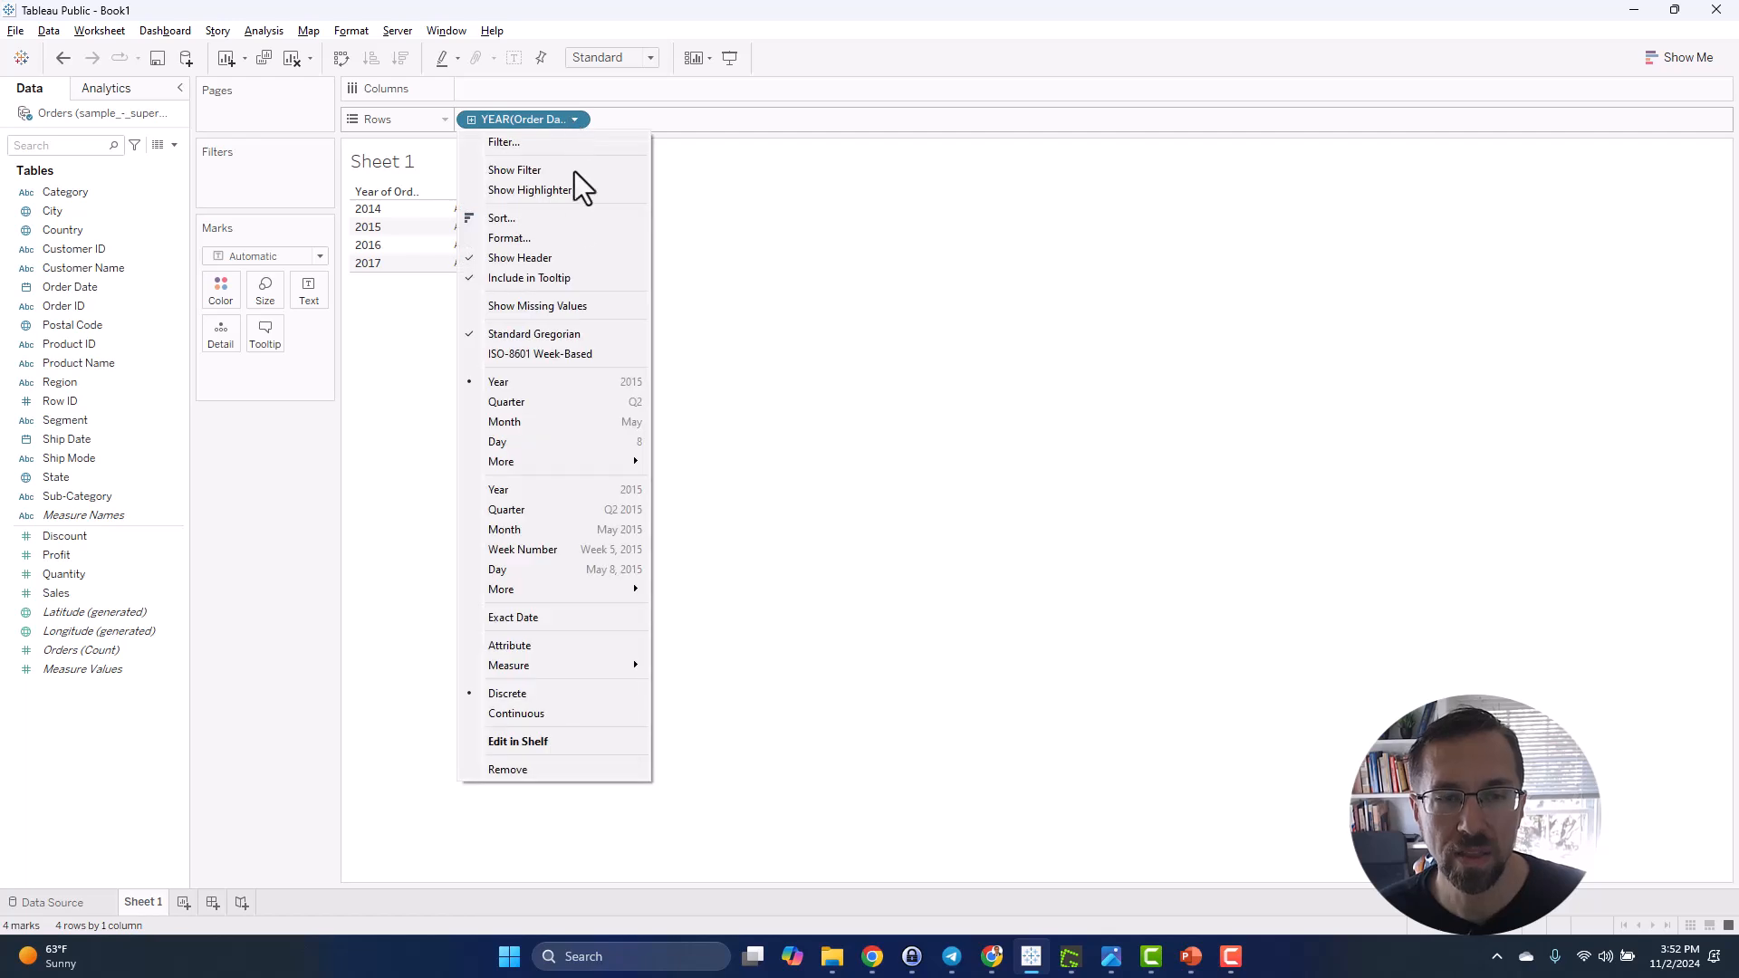
left_click(553, 617)
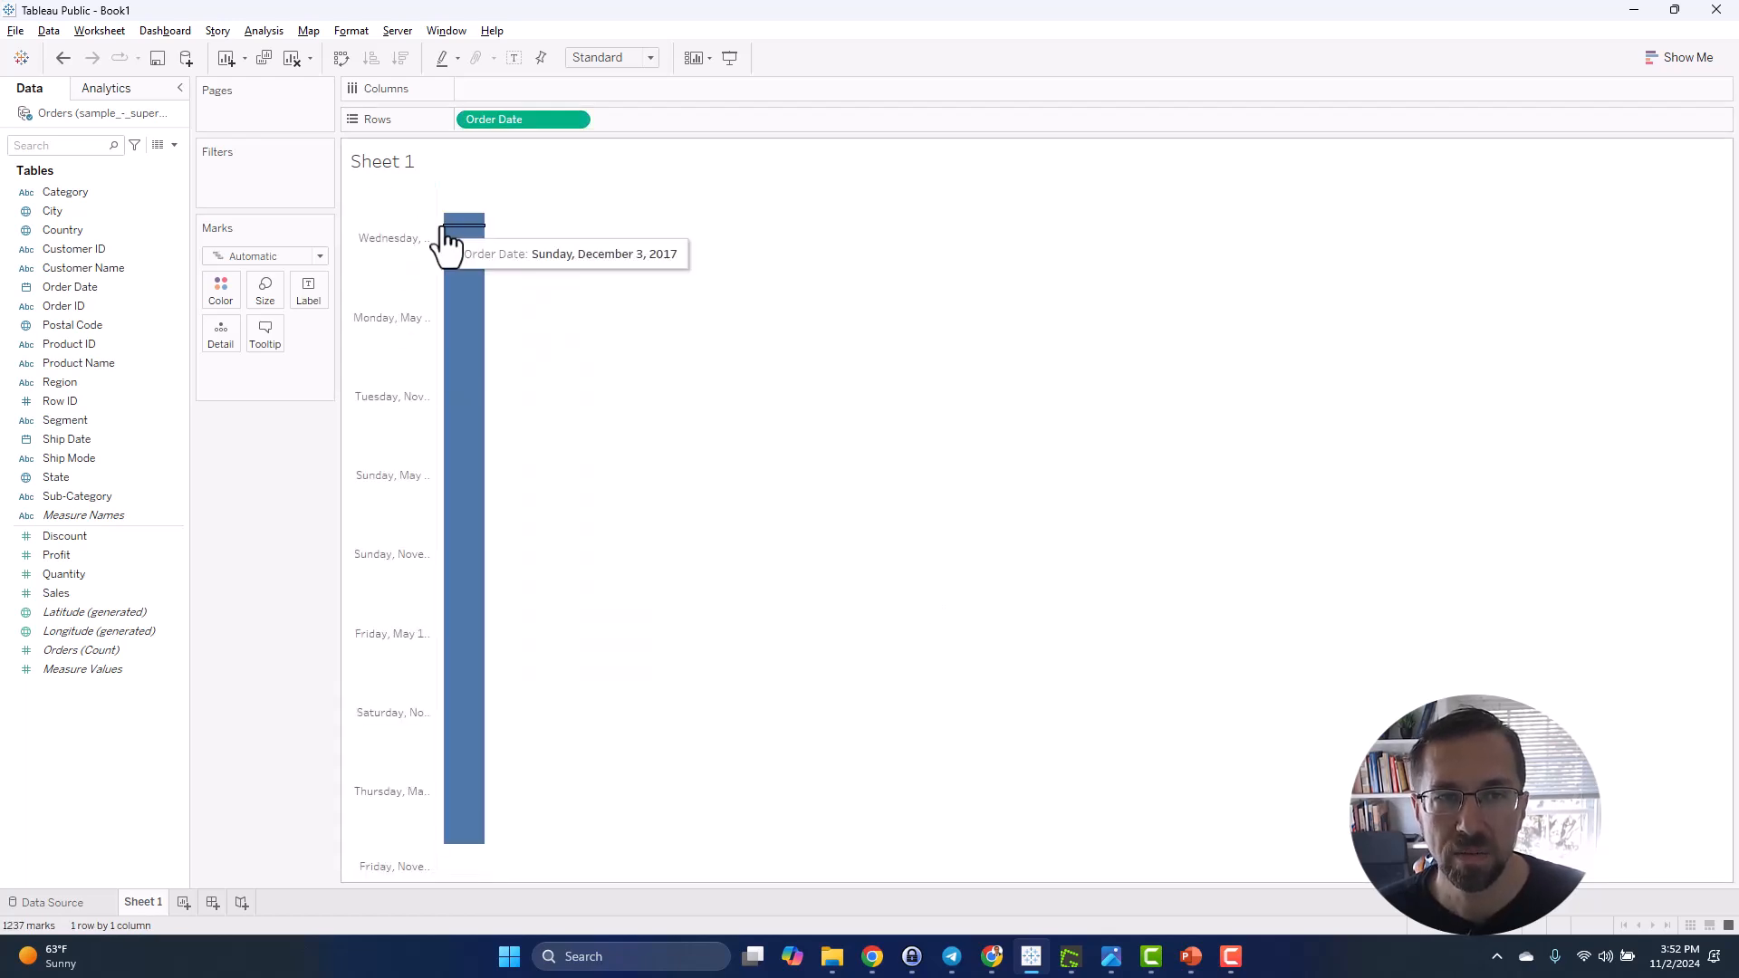
mouse_move(453, 238)
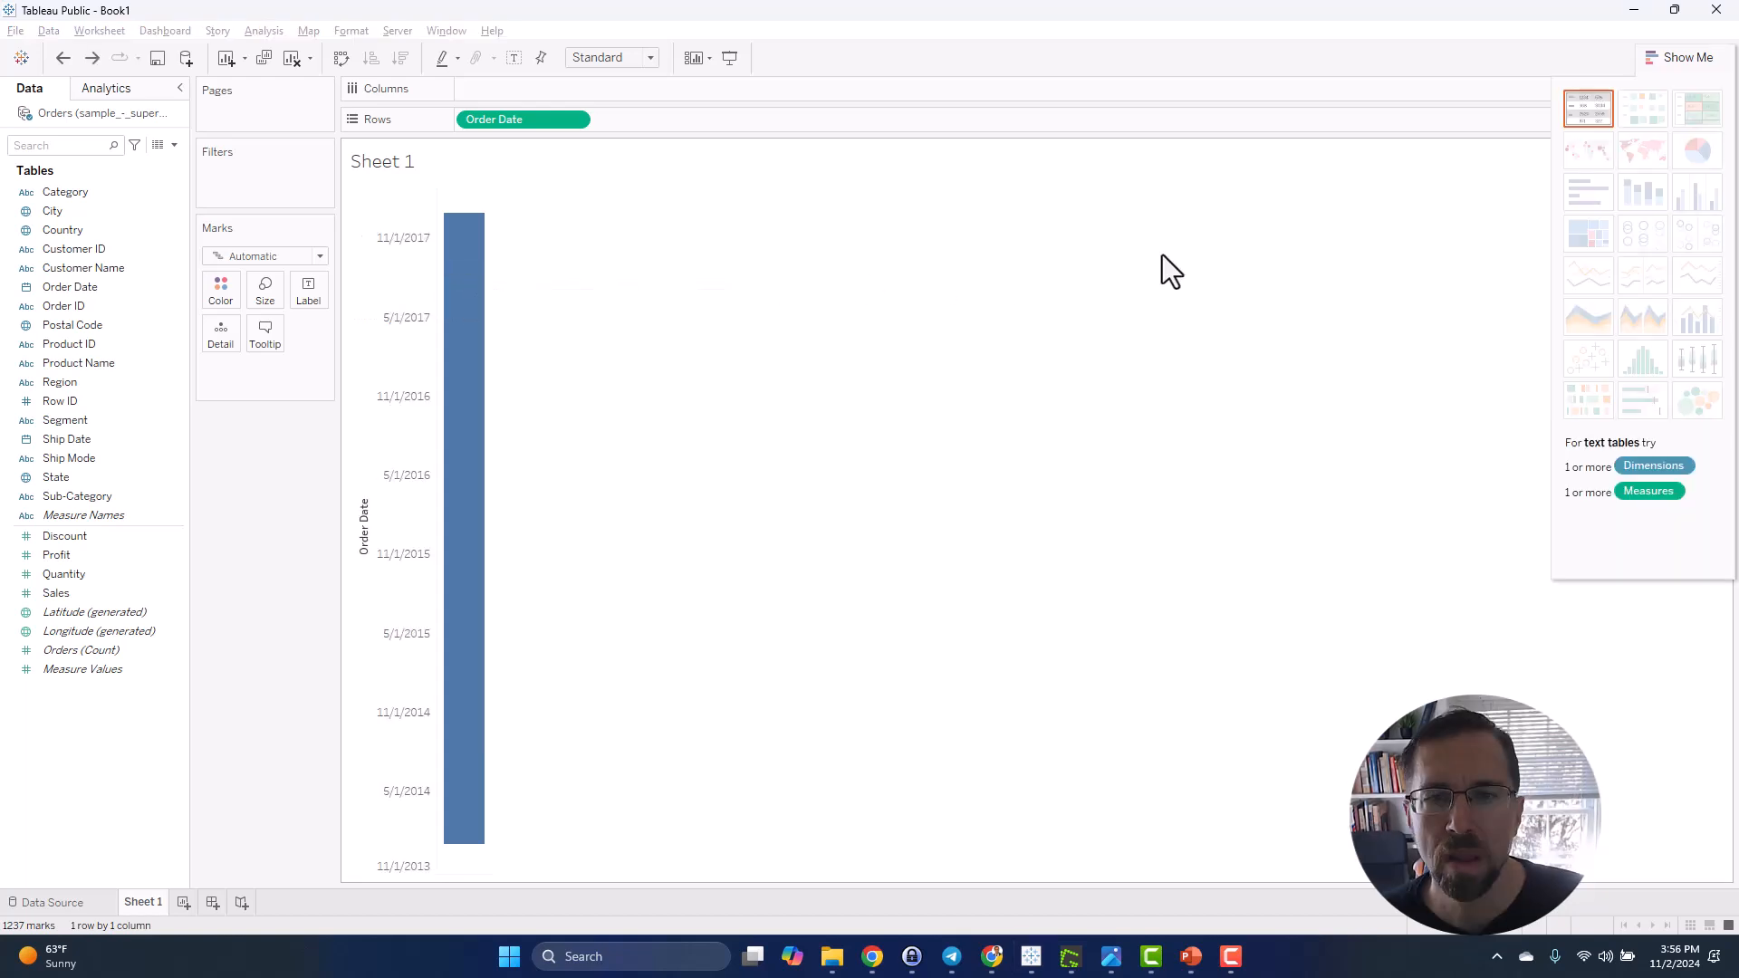
- Give the Order Date field the default comment "This is the date that the order was placed." and remove the field from Rows
left_click(1162, 254)
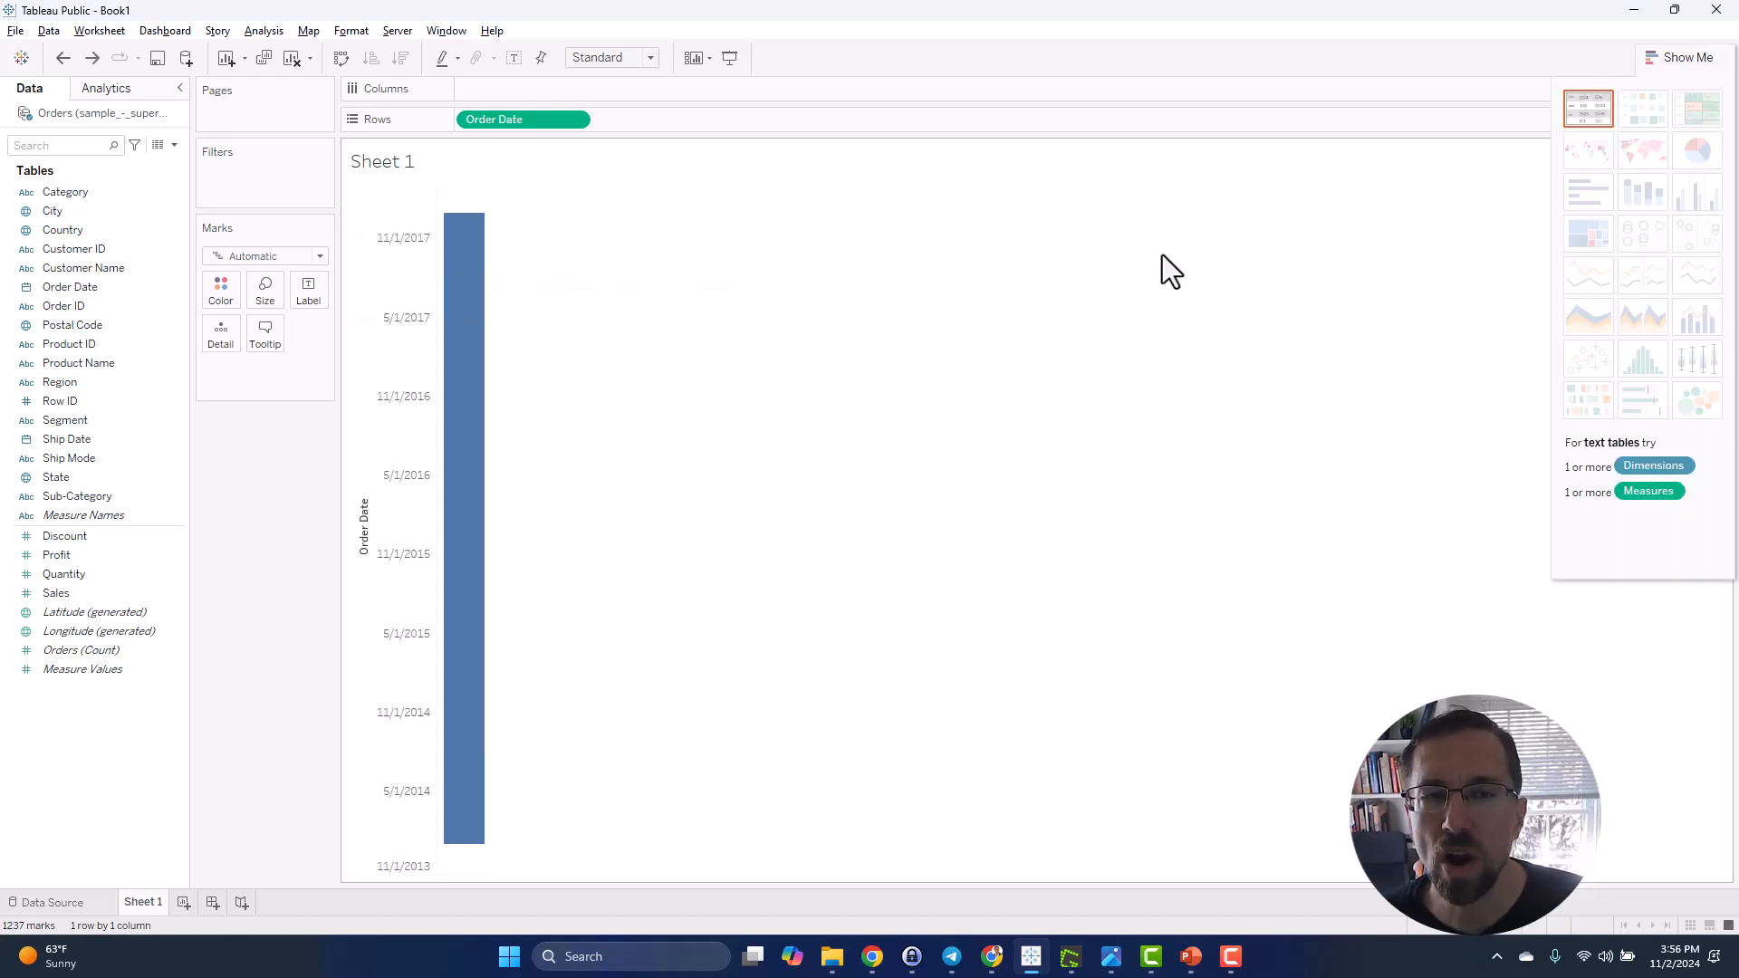
right_click(78, 290)
mouse_move(165, 489)
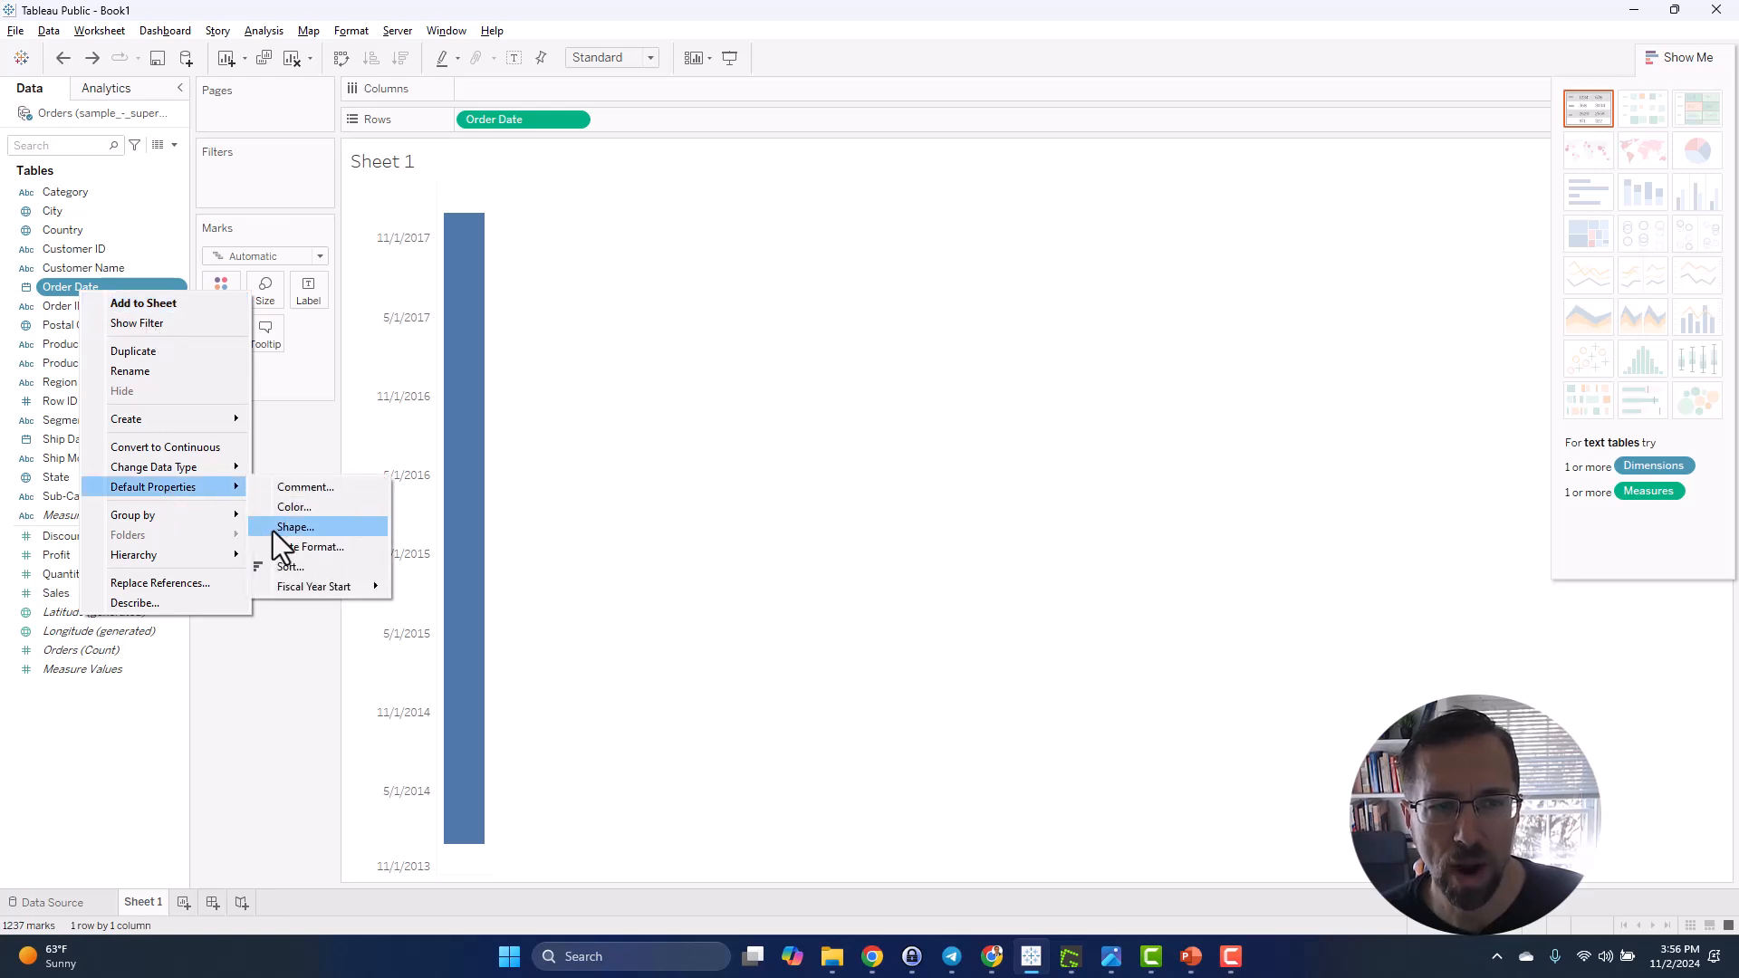
left_click(302, 487)
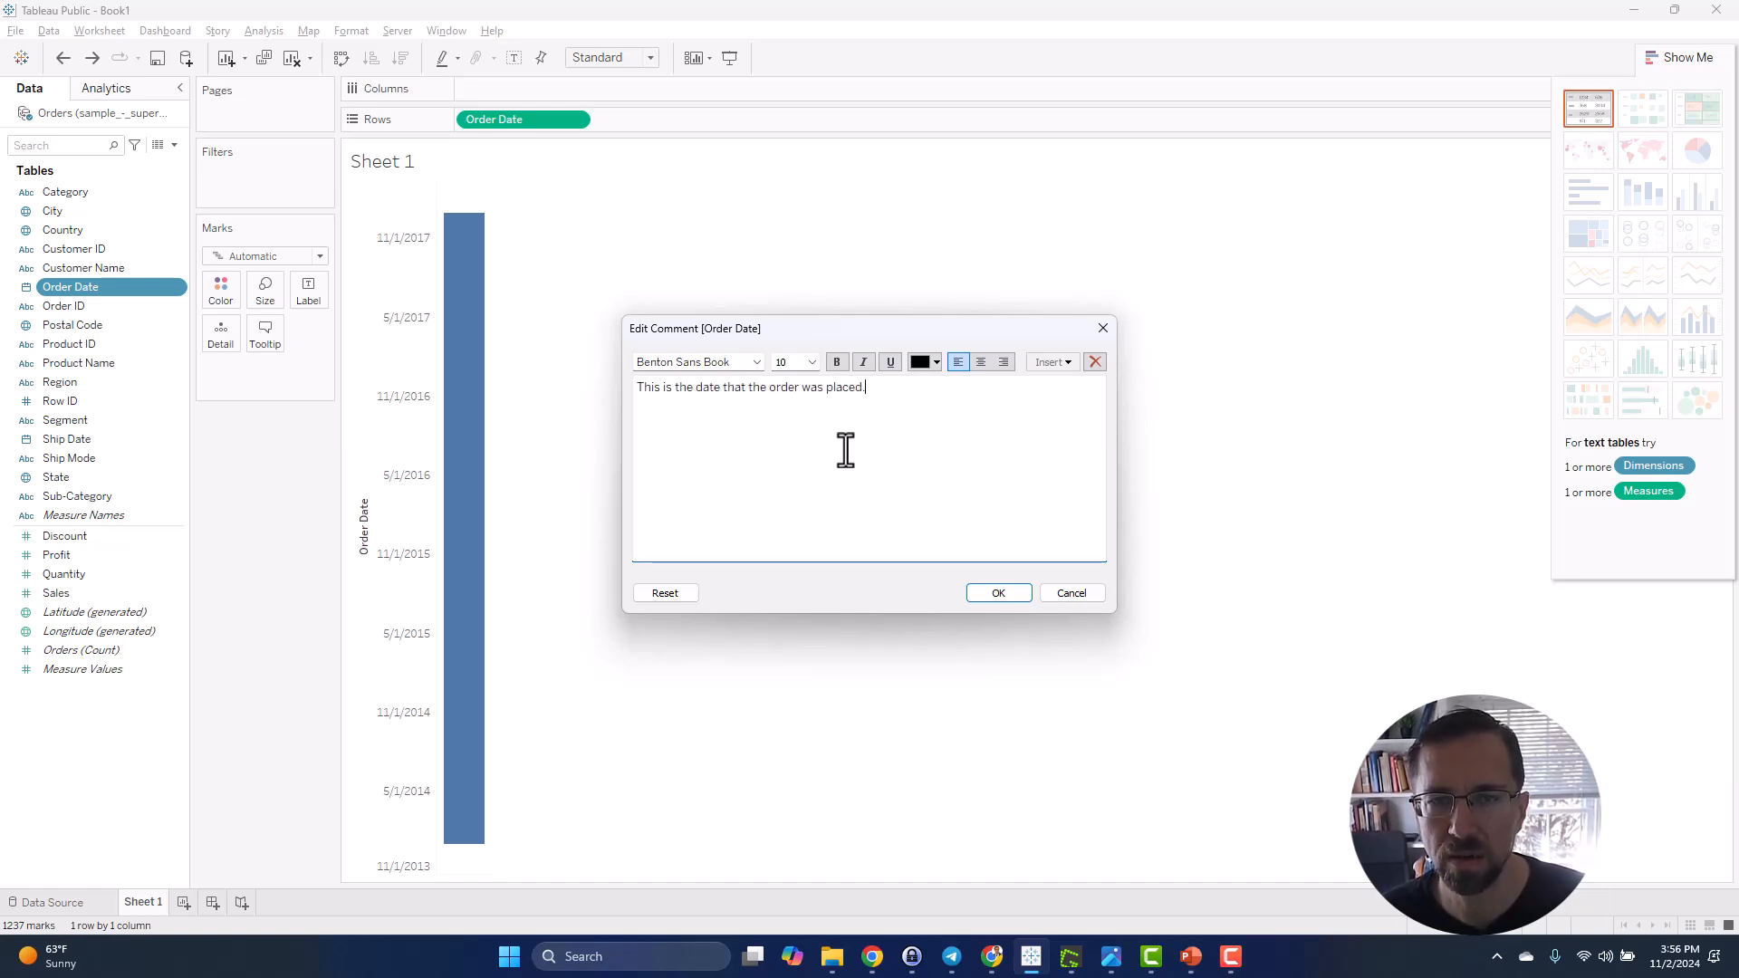
left_click(994, 591)
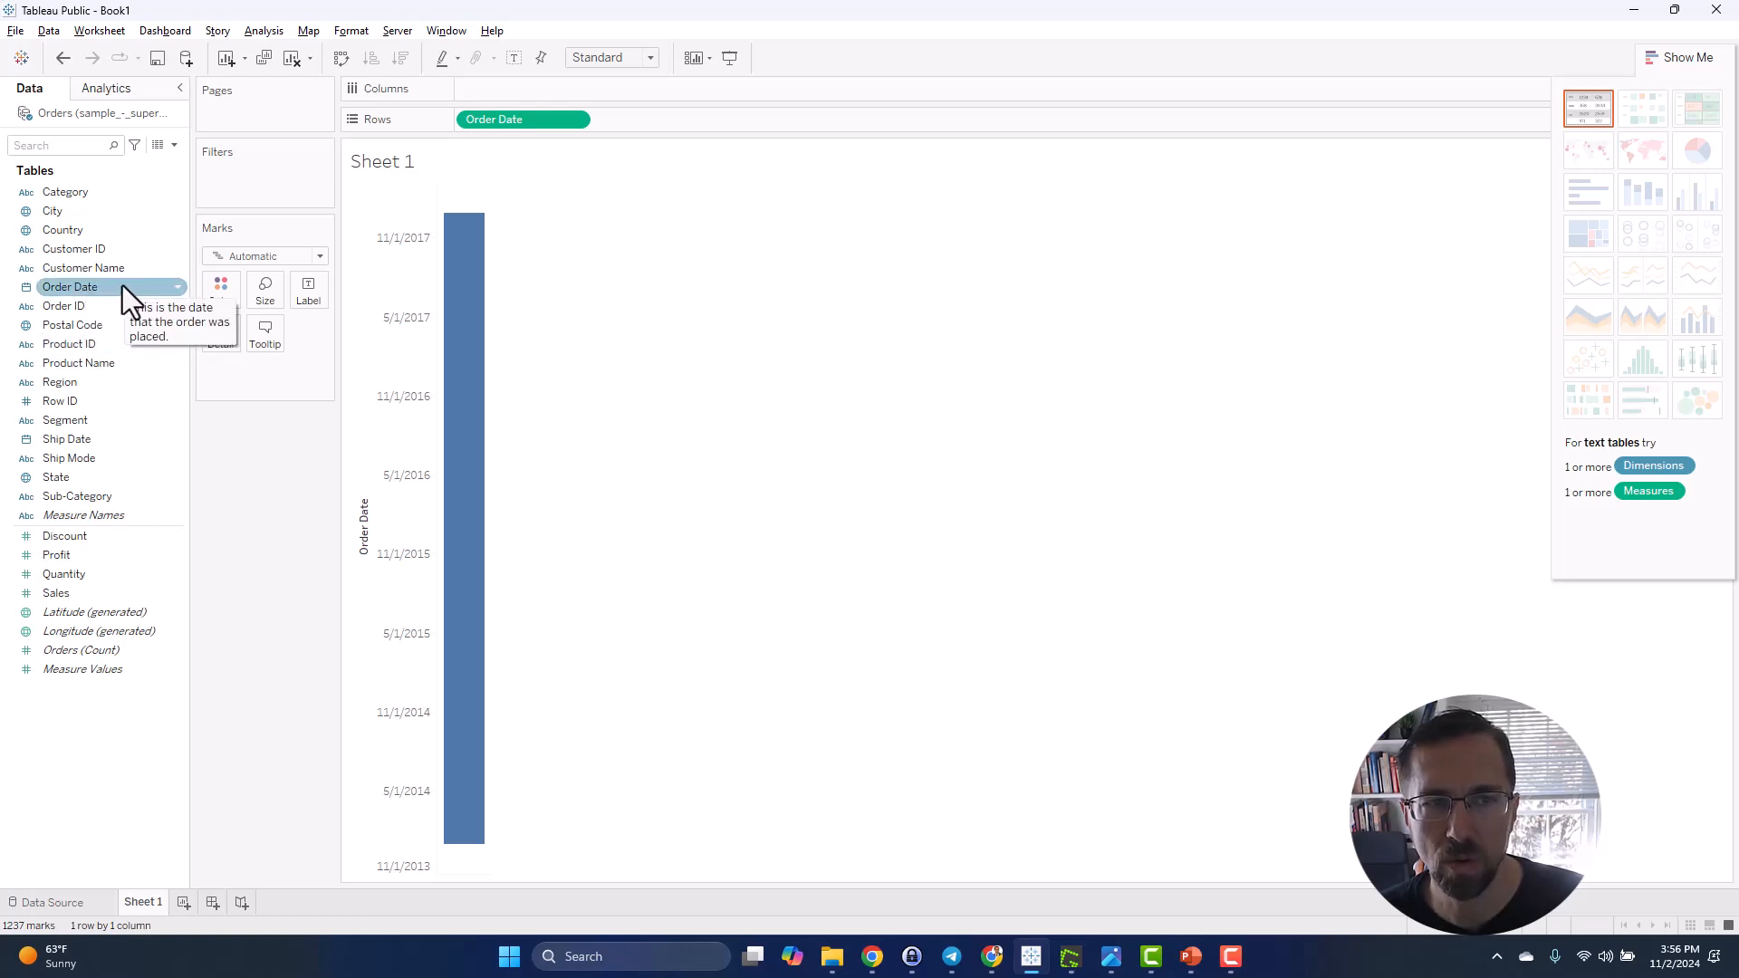
mouse_move(485, 272)
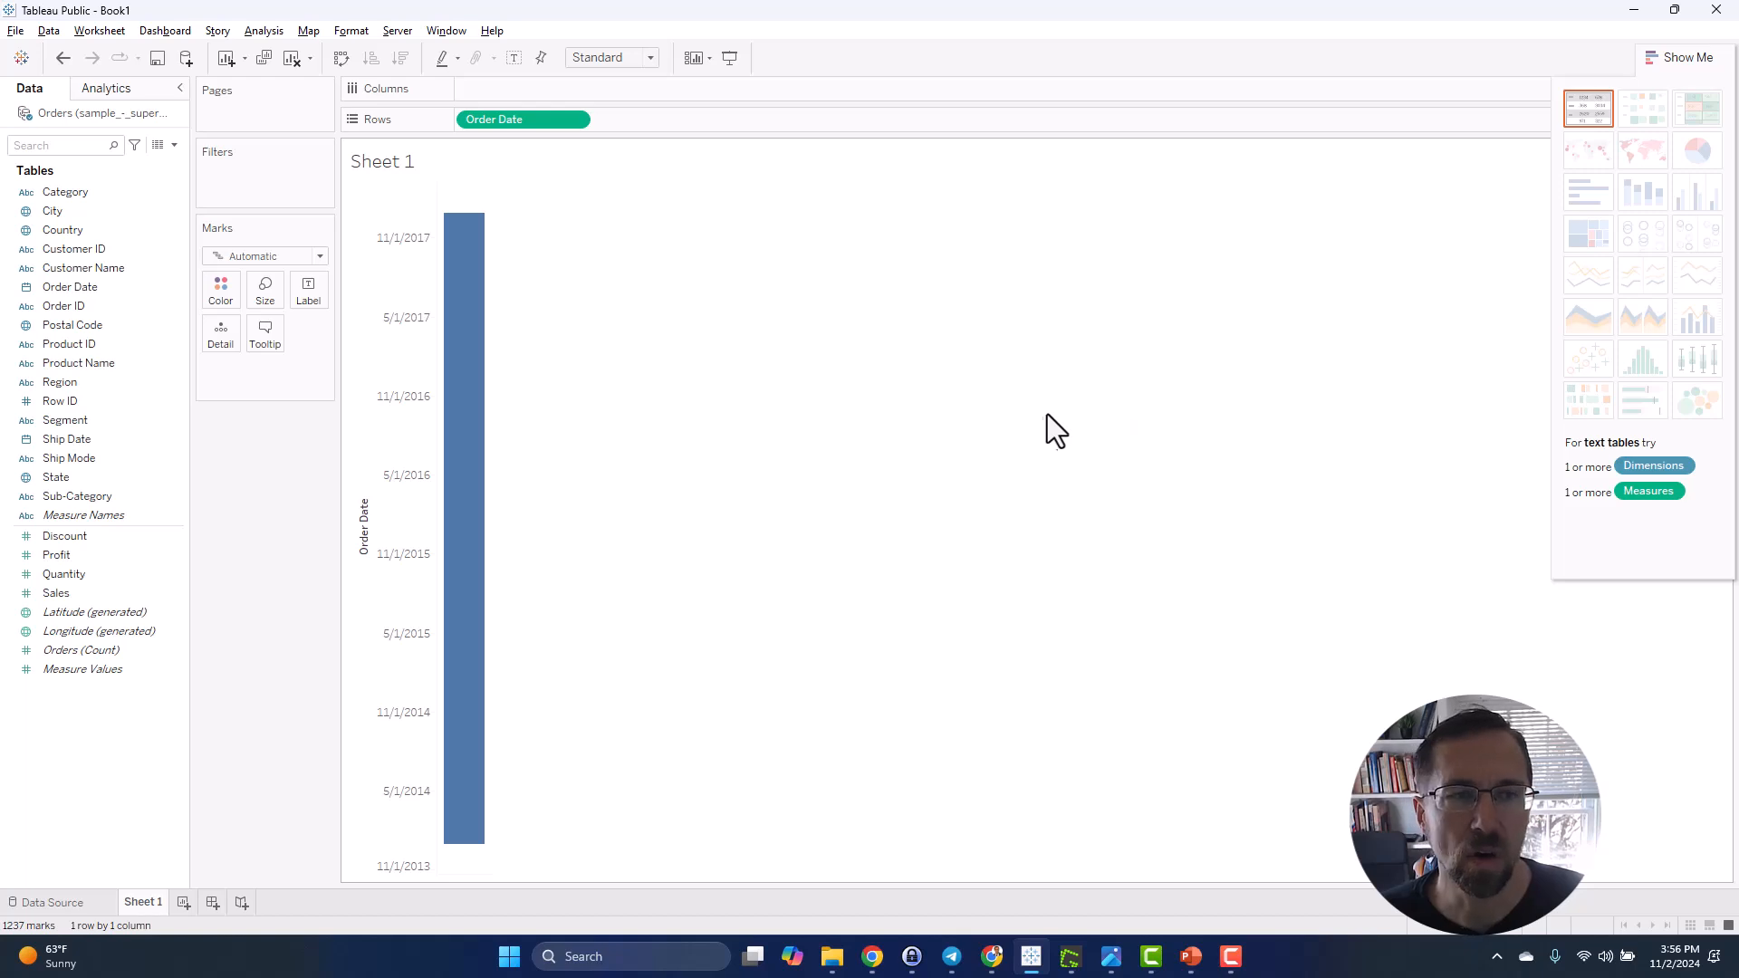
left_click_drag(551, 122, 264, 478)
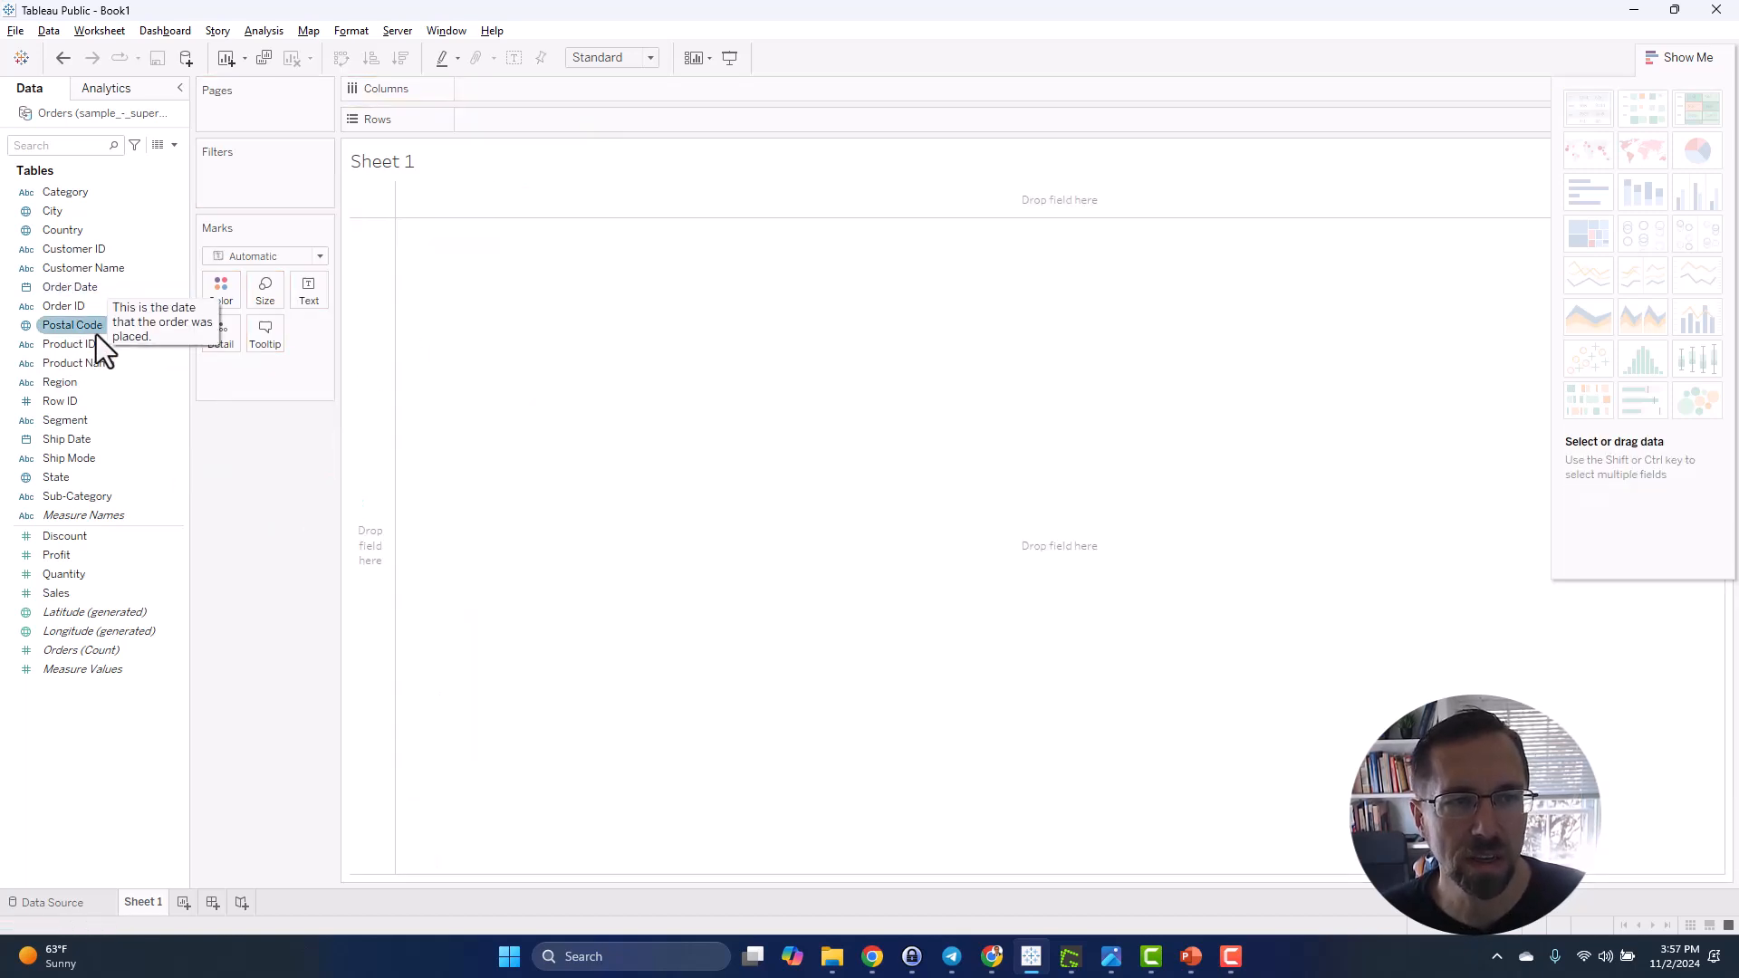
- Assign the Weather shape palette as the default shapes for the Segment field and apply it
right_click(78, 421)
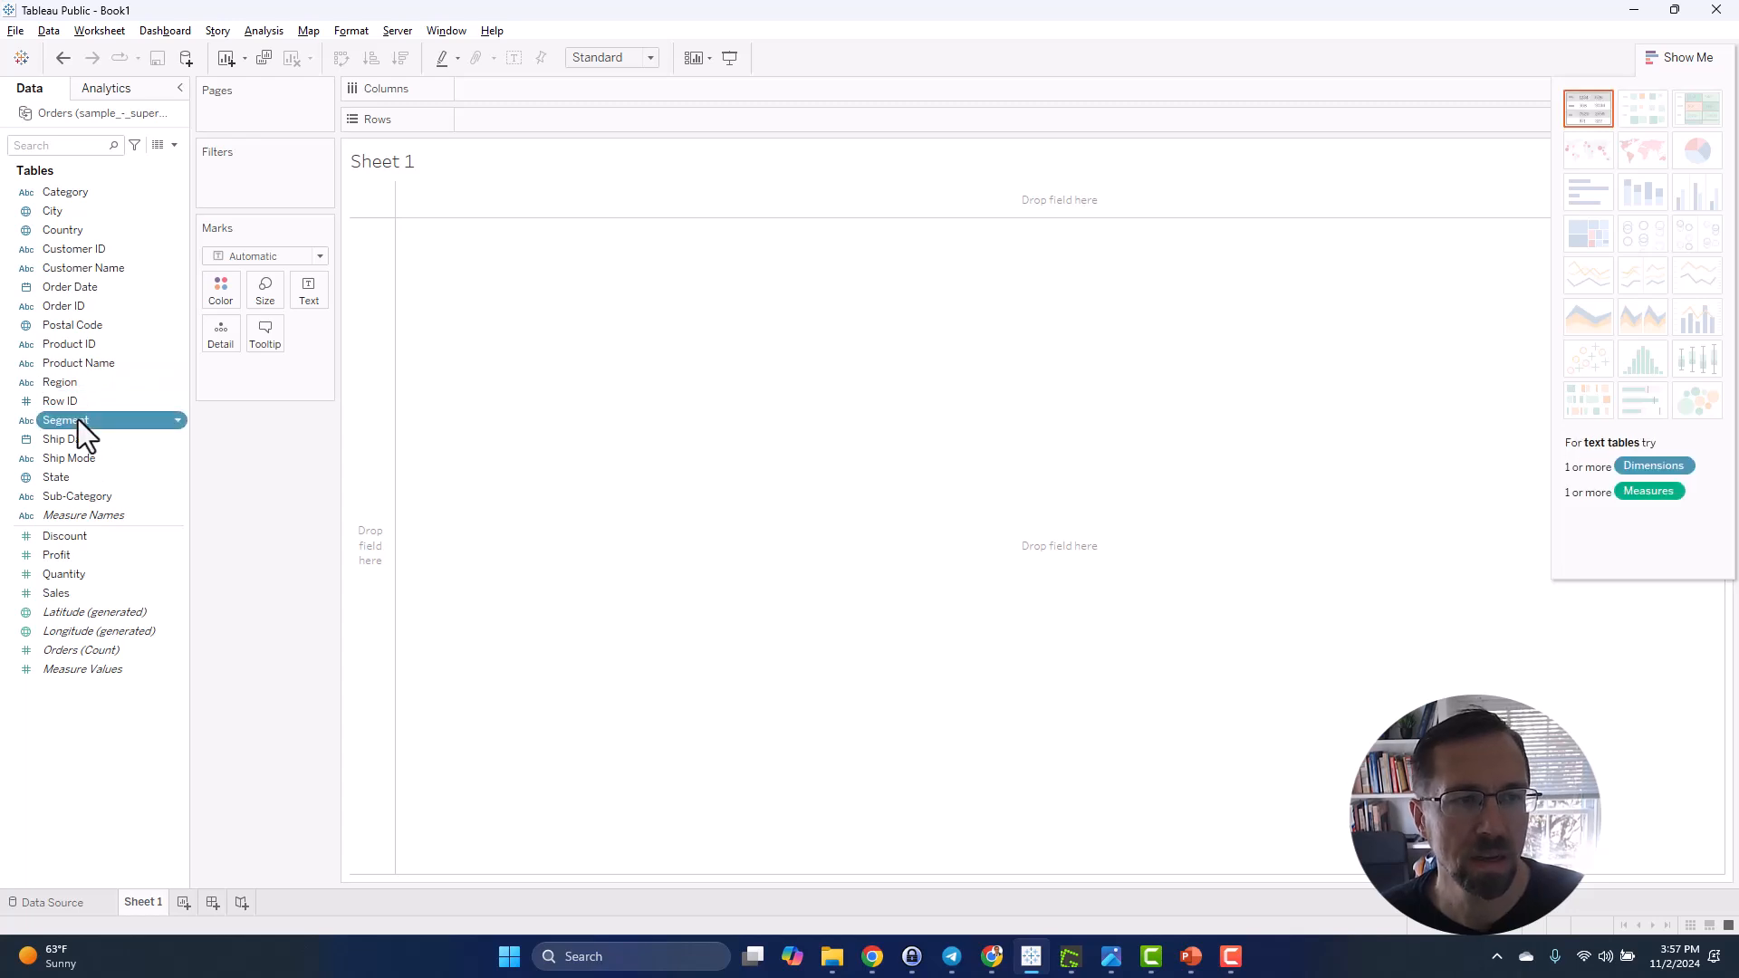
mouse_move(199, 636)
left_click(297, 674)
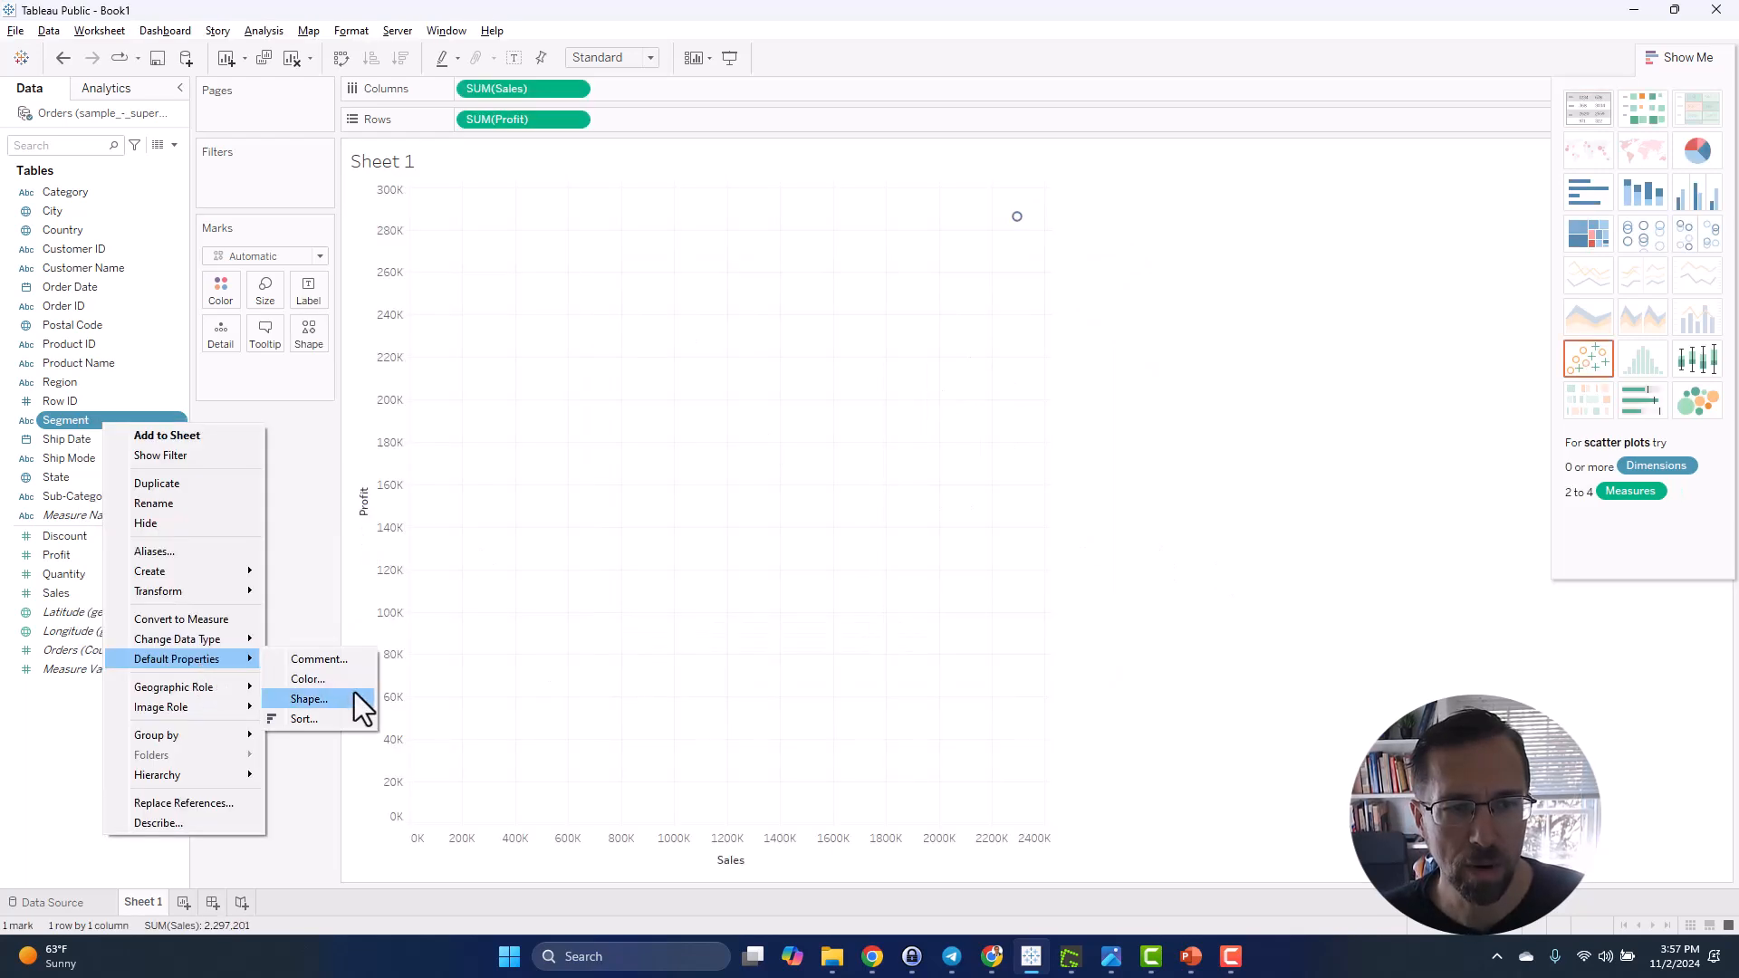
left_click(353, 694)
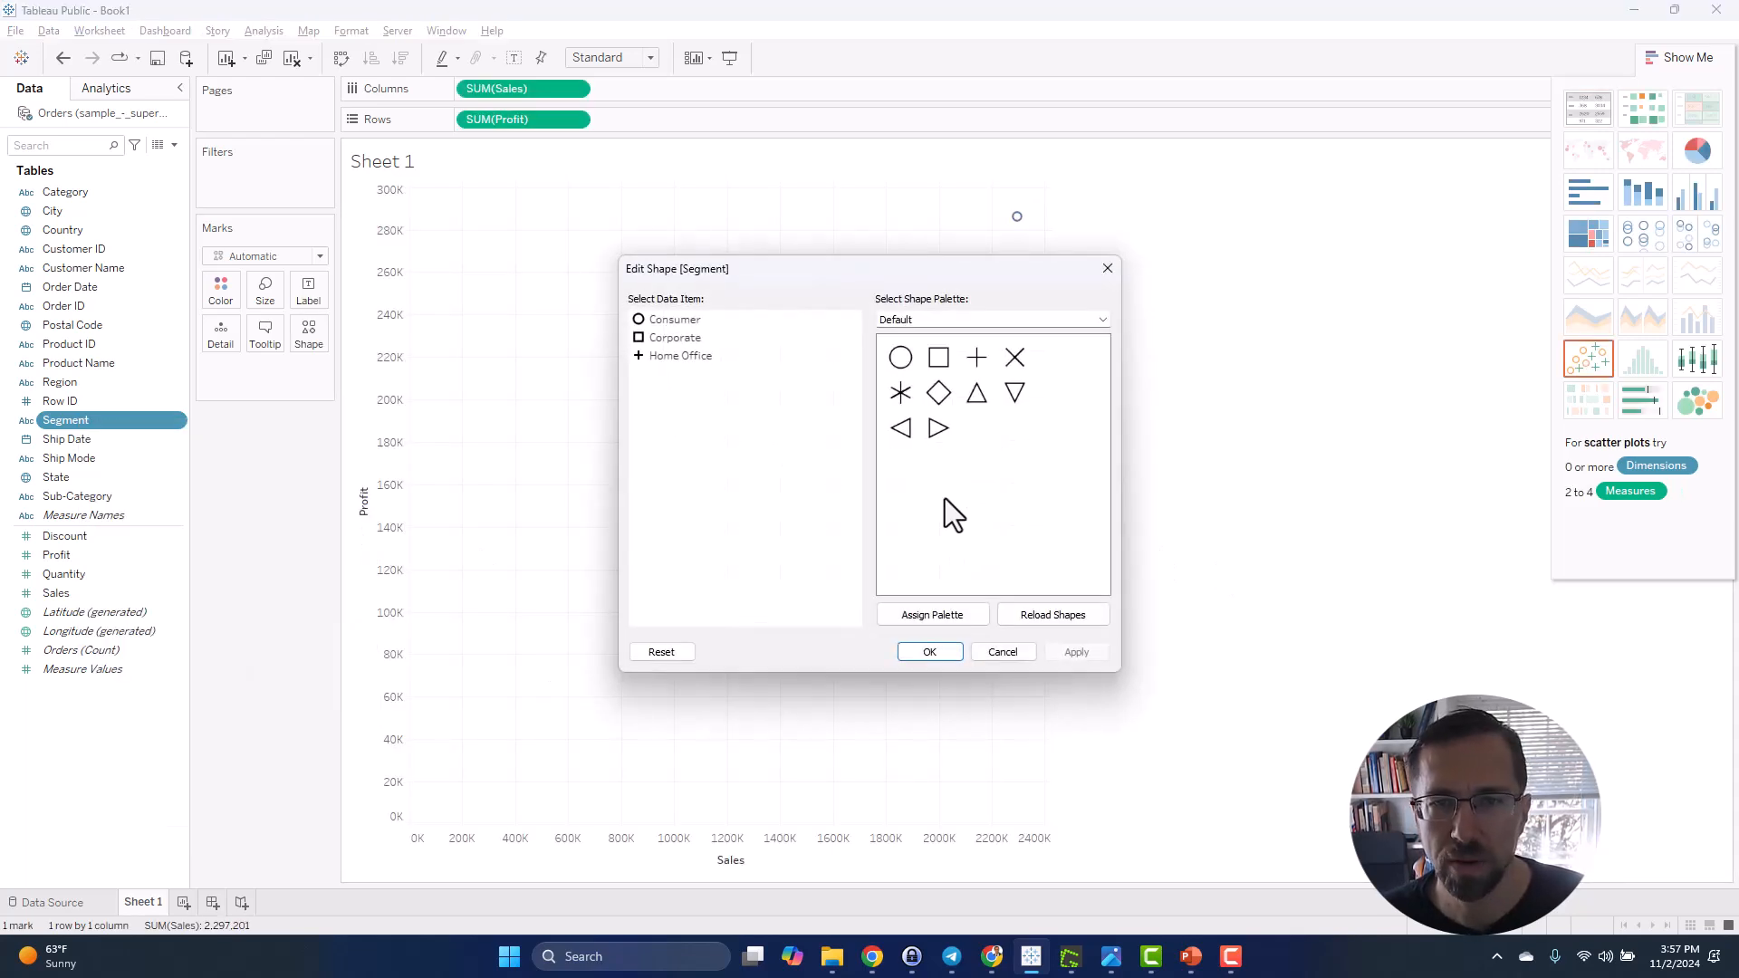
left_click(992, 321)
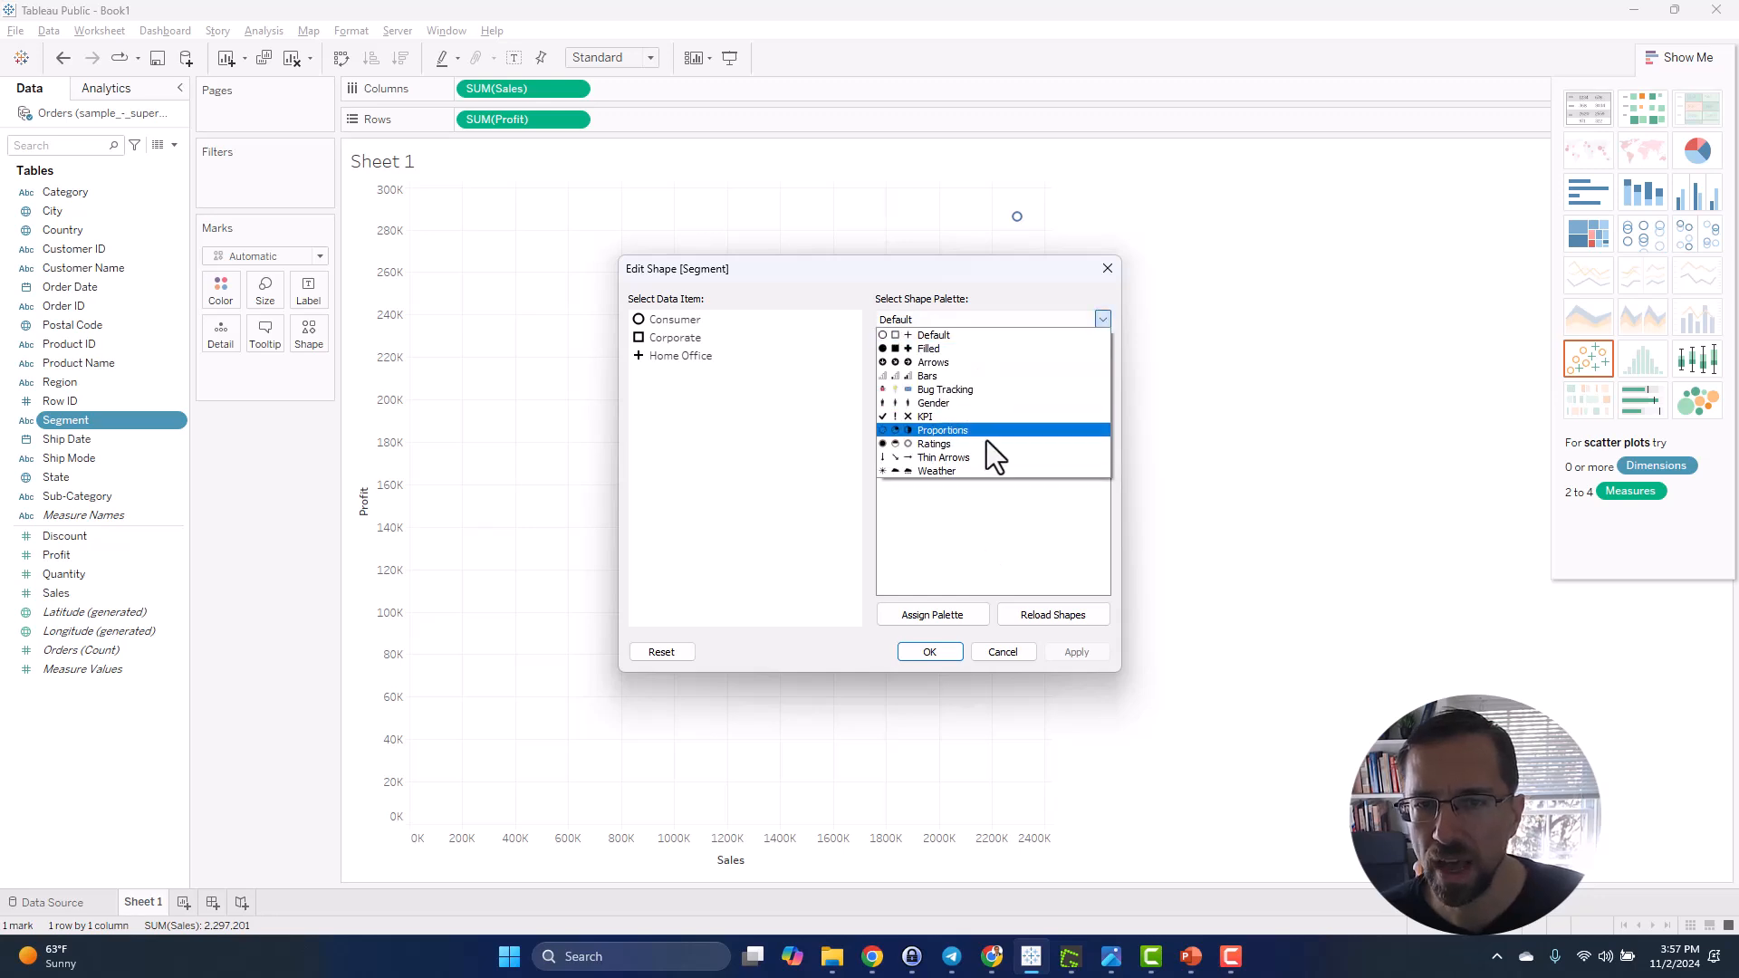
left_click(981, 471)
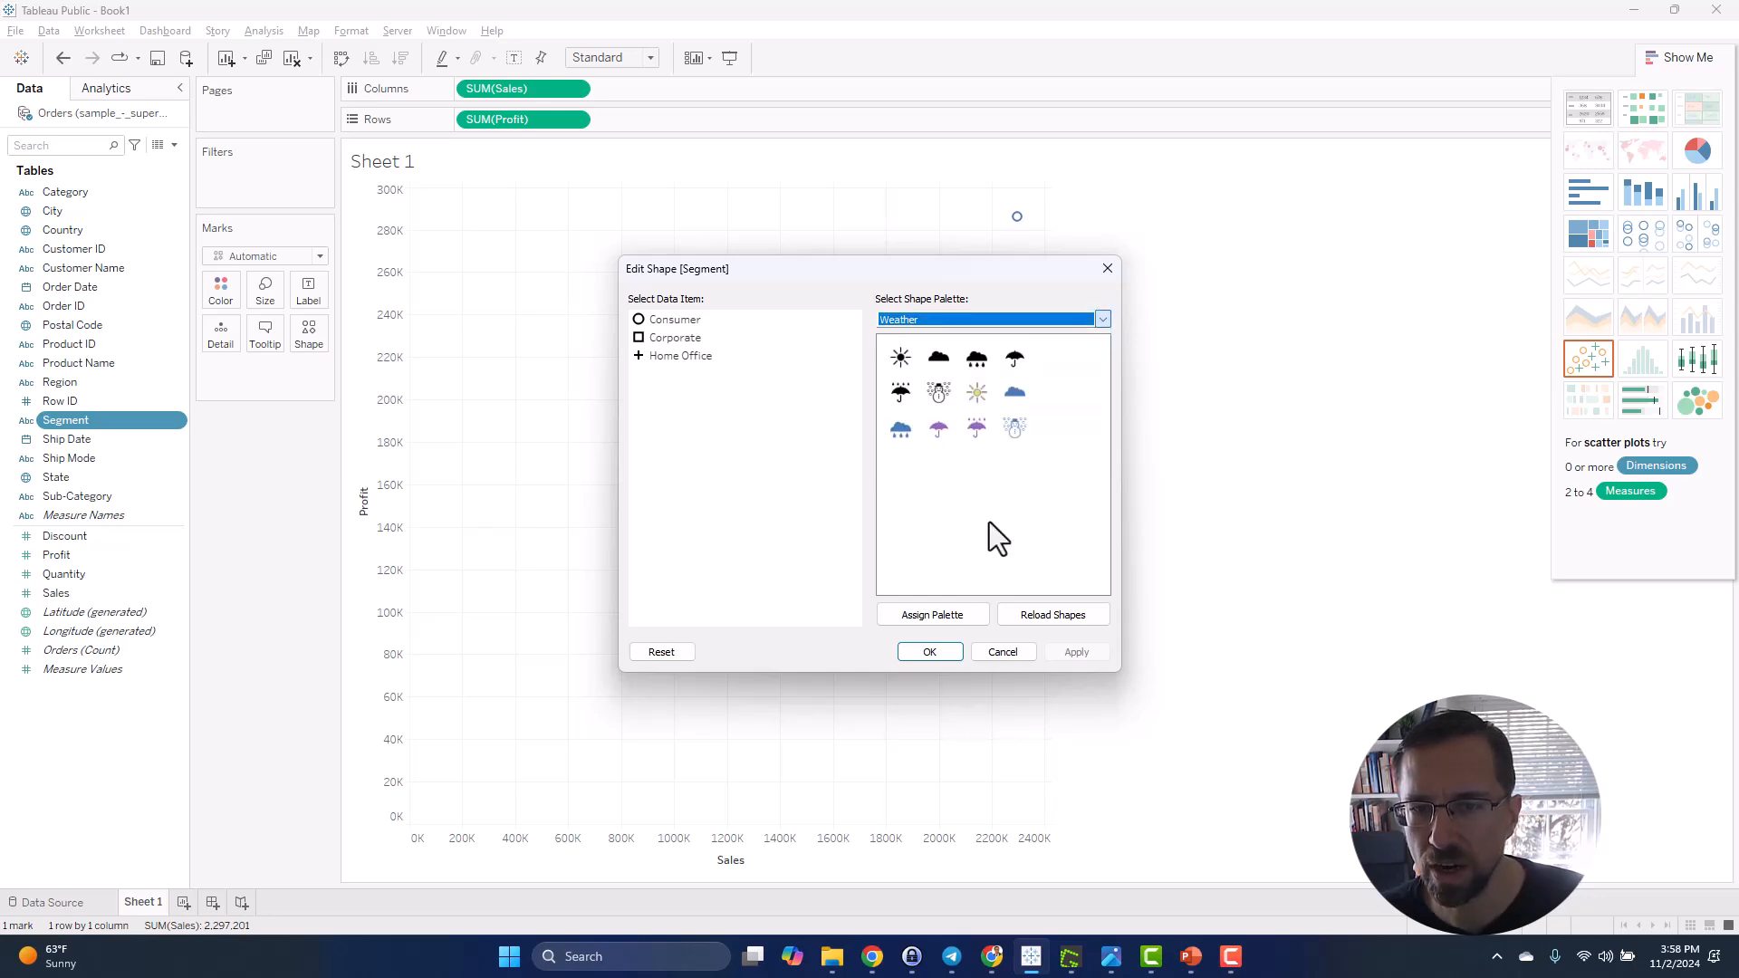
left_click(938, 619)
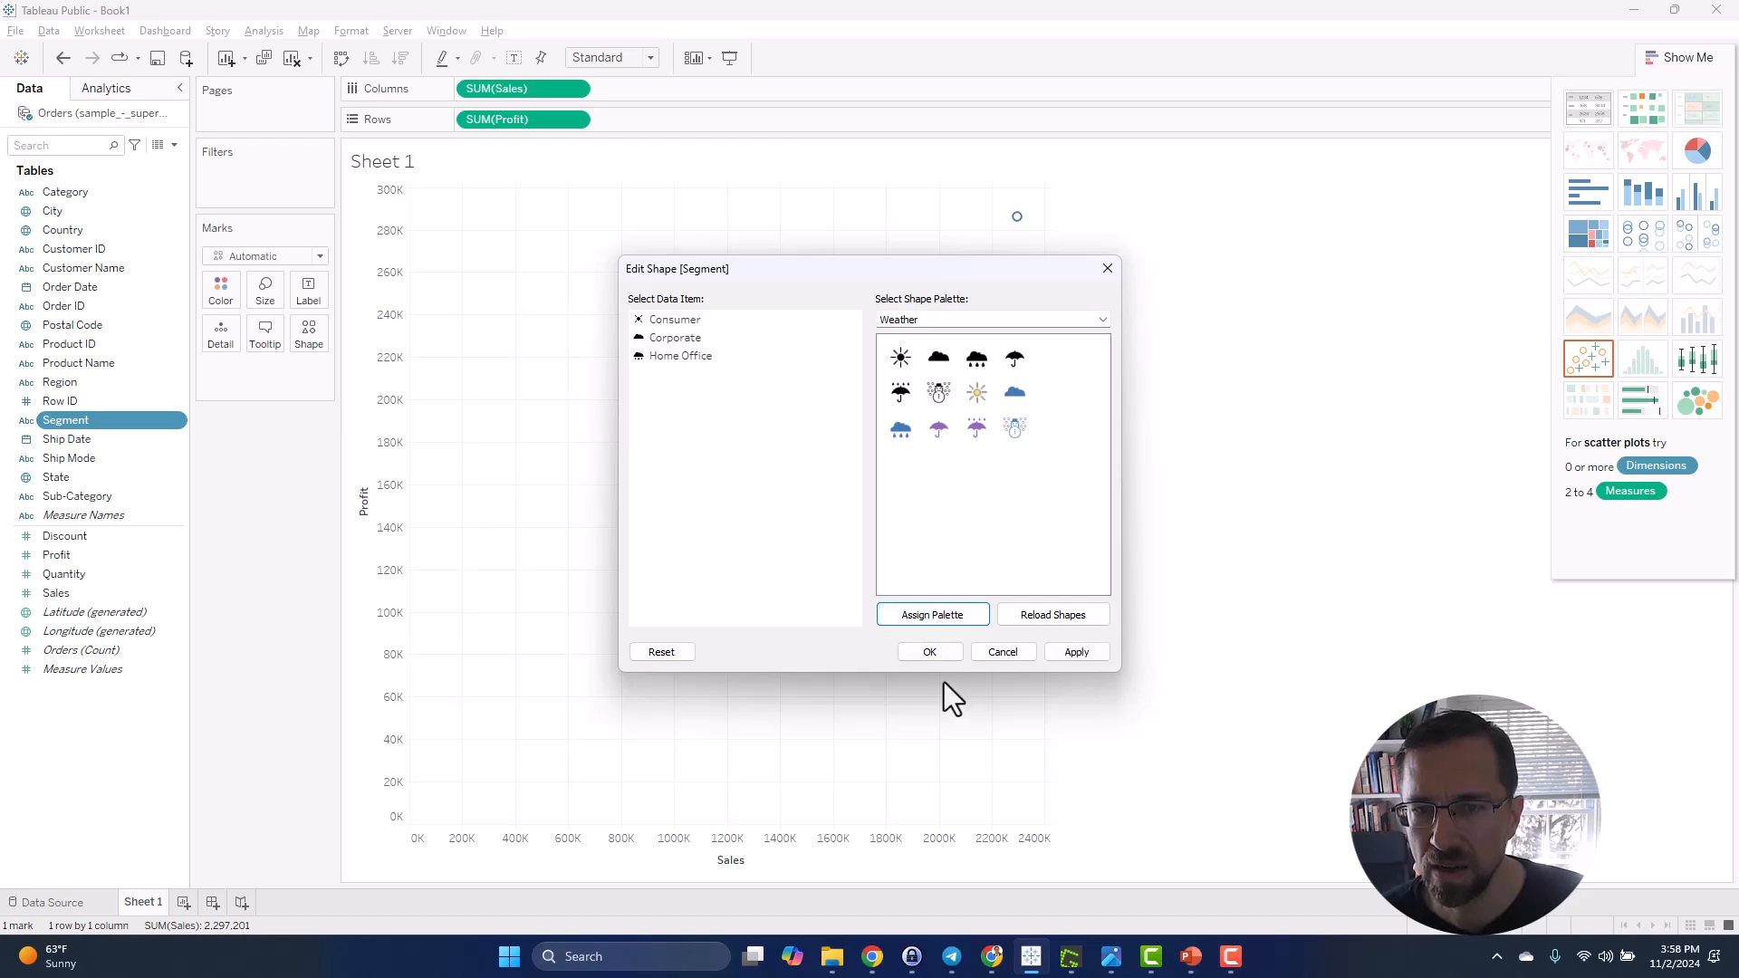
left_click(1087, 653)
key("Return")
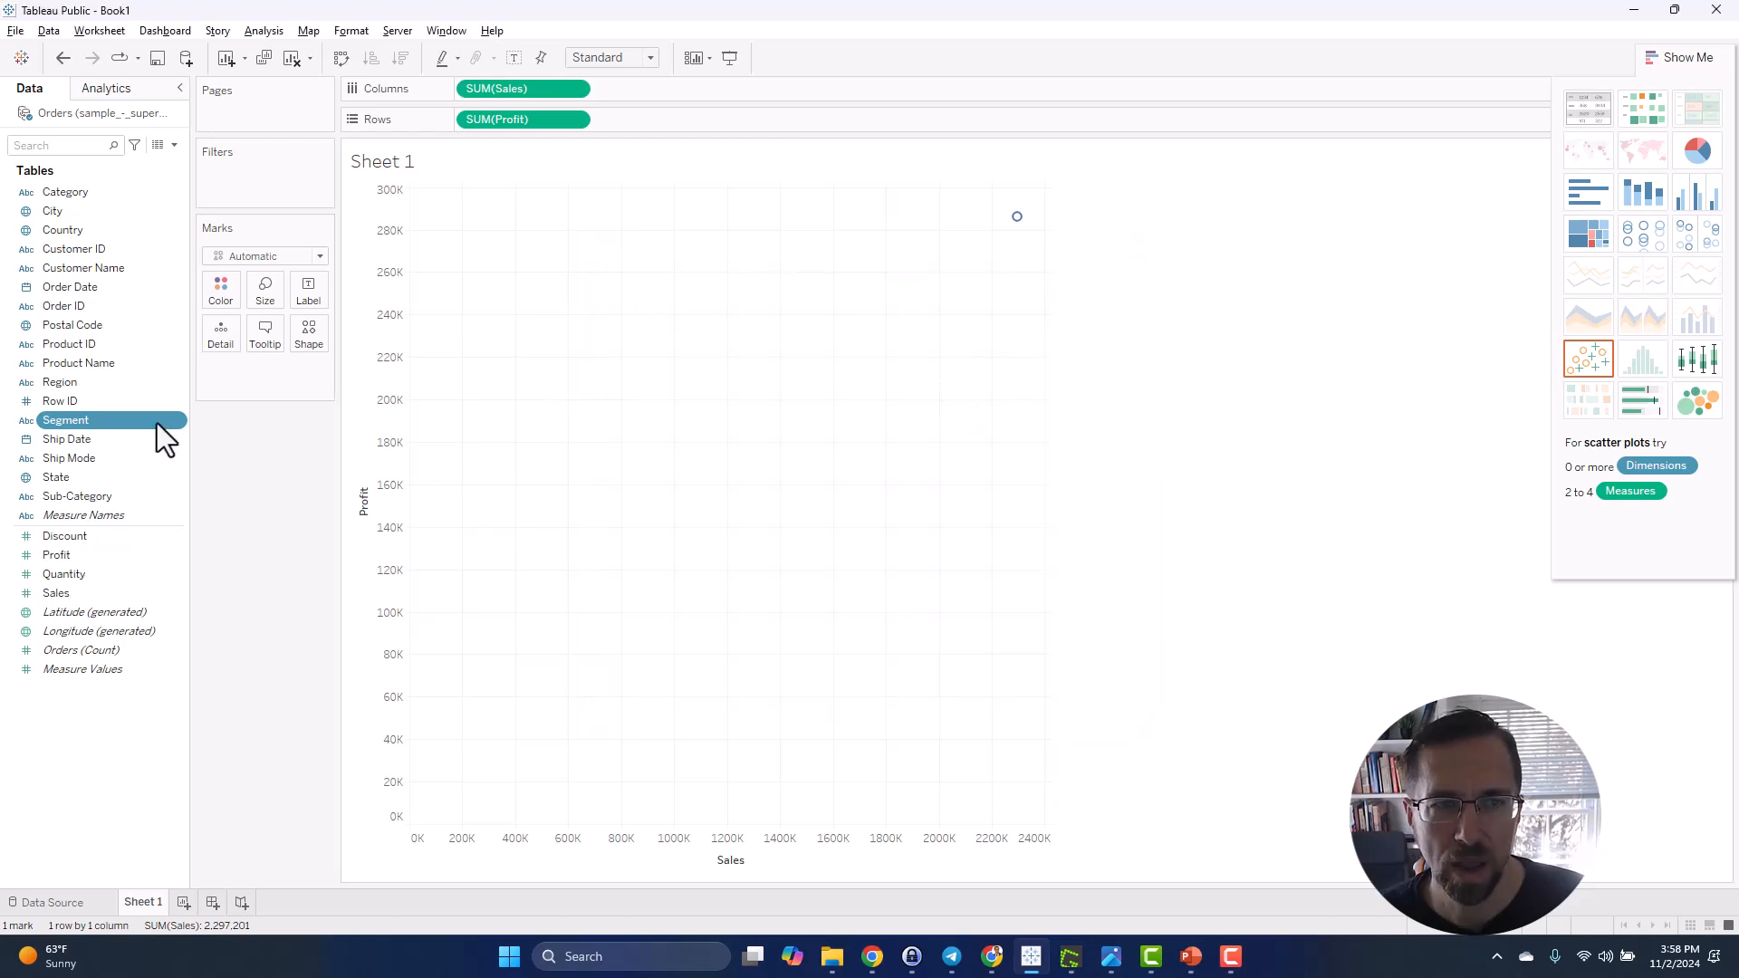
- Add Segment to the Sales and Profit scatter plot and inspect the Corporate and Consumer marks
double_click(130, 421)
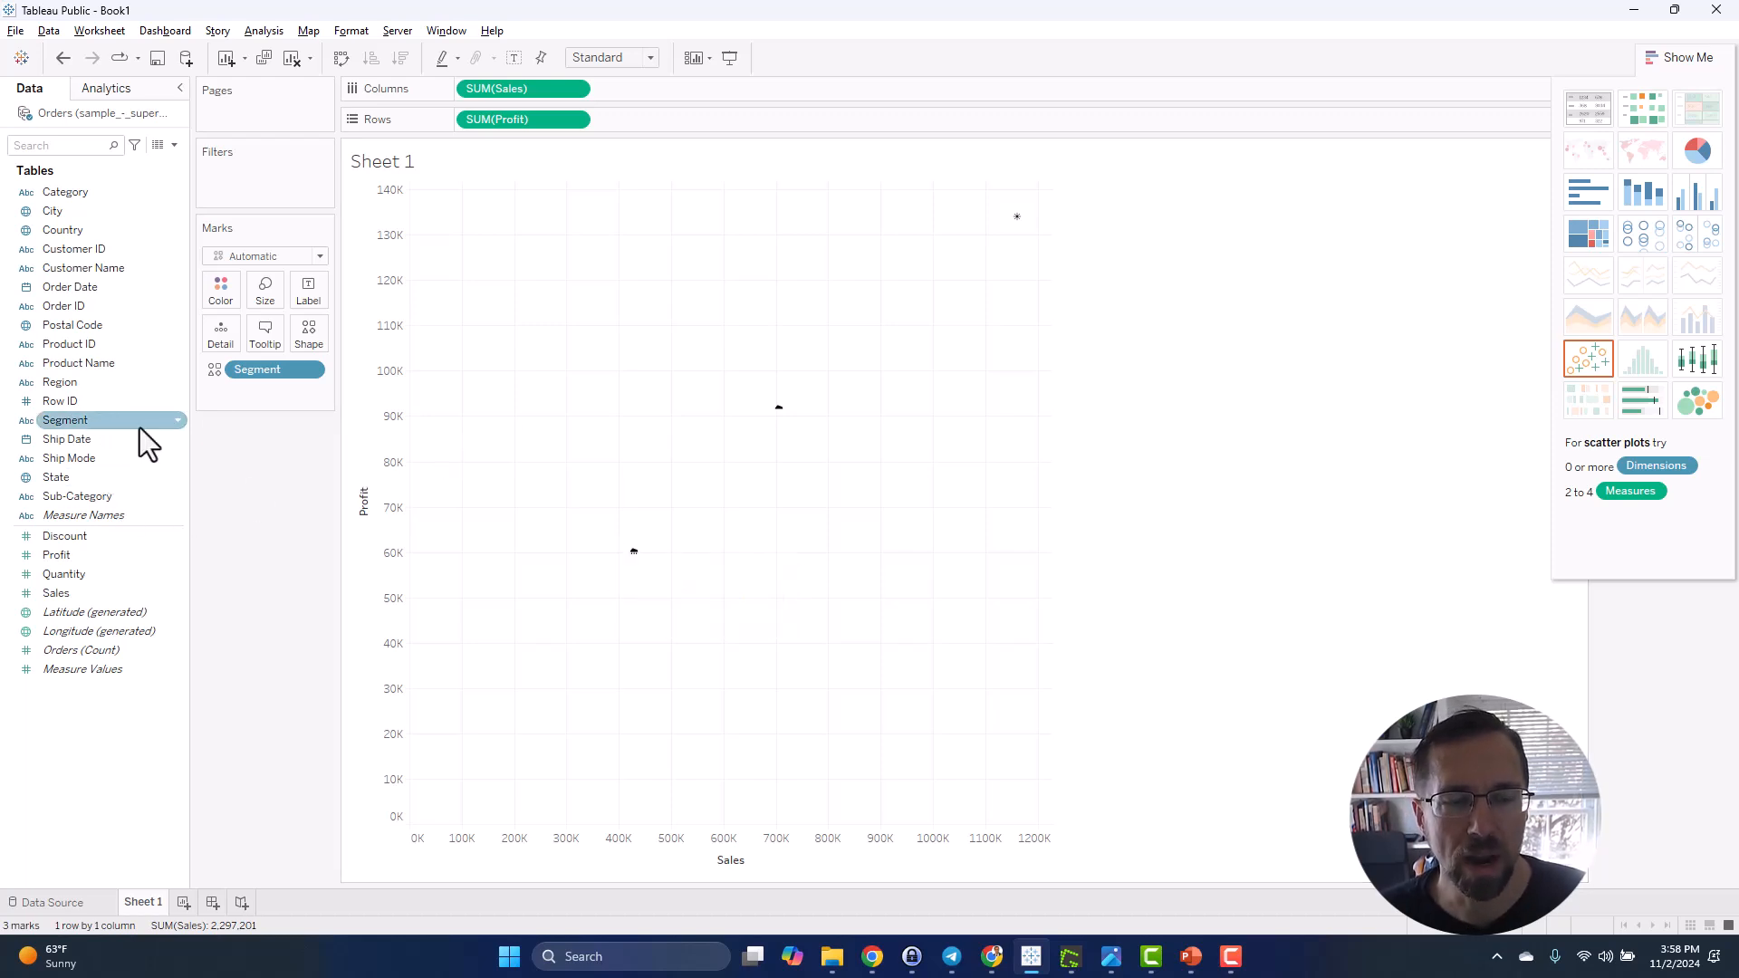
mouse_move(812, 398)
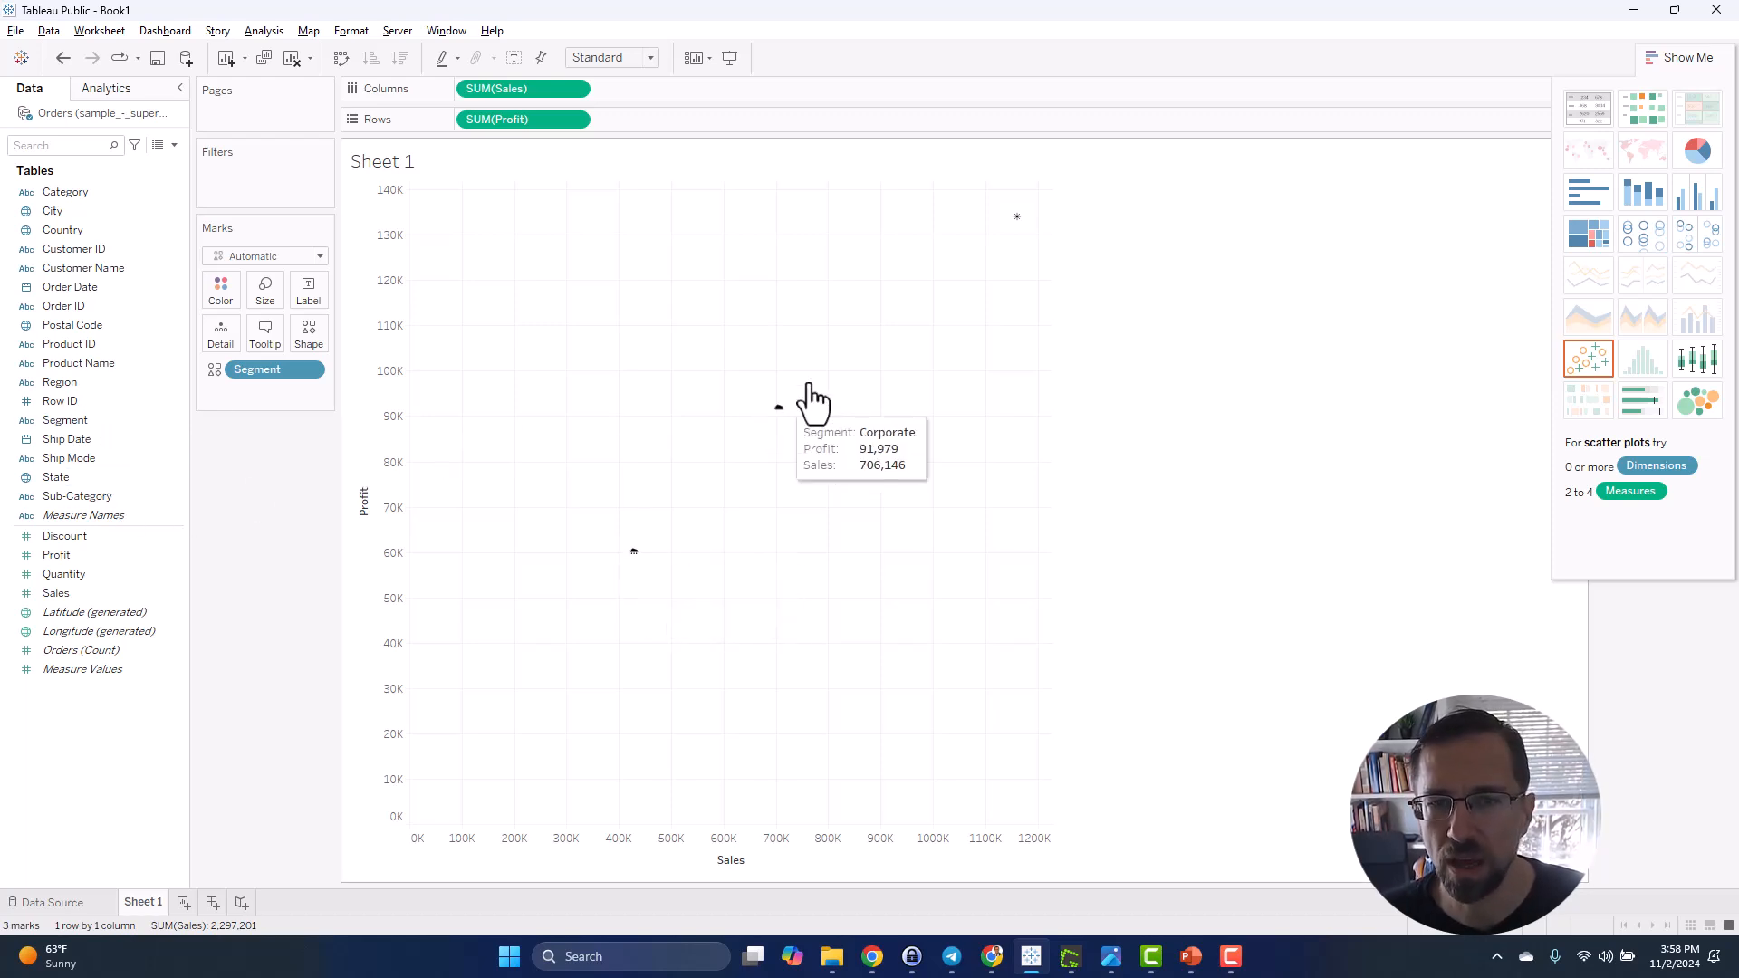
mouse_move(1017, 218)
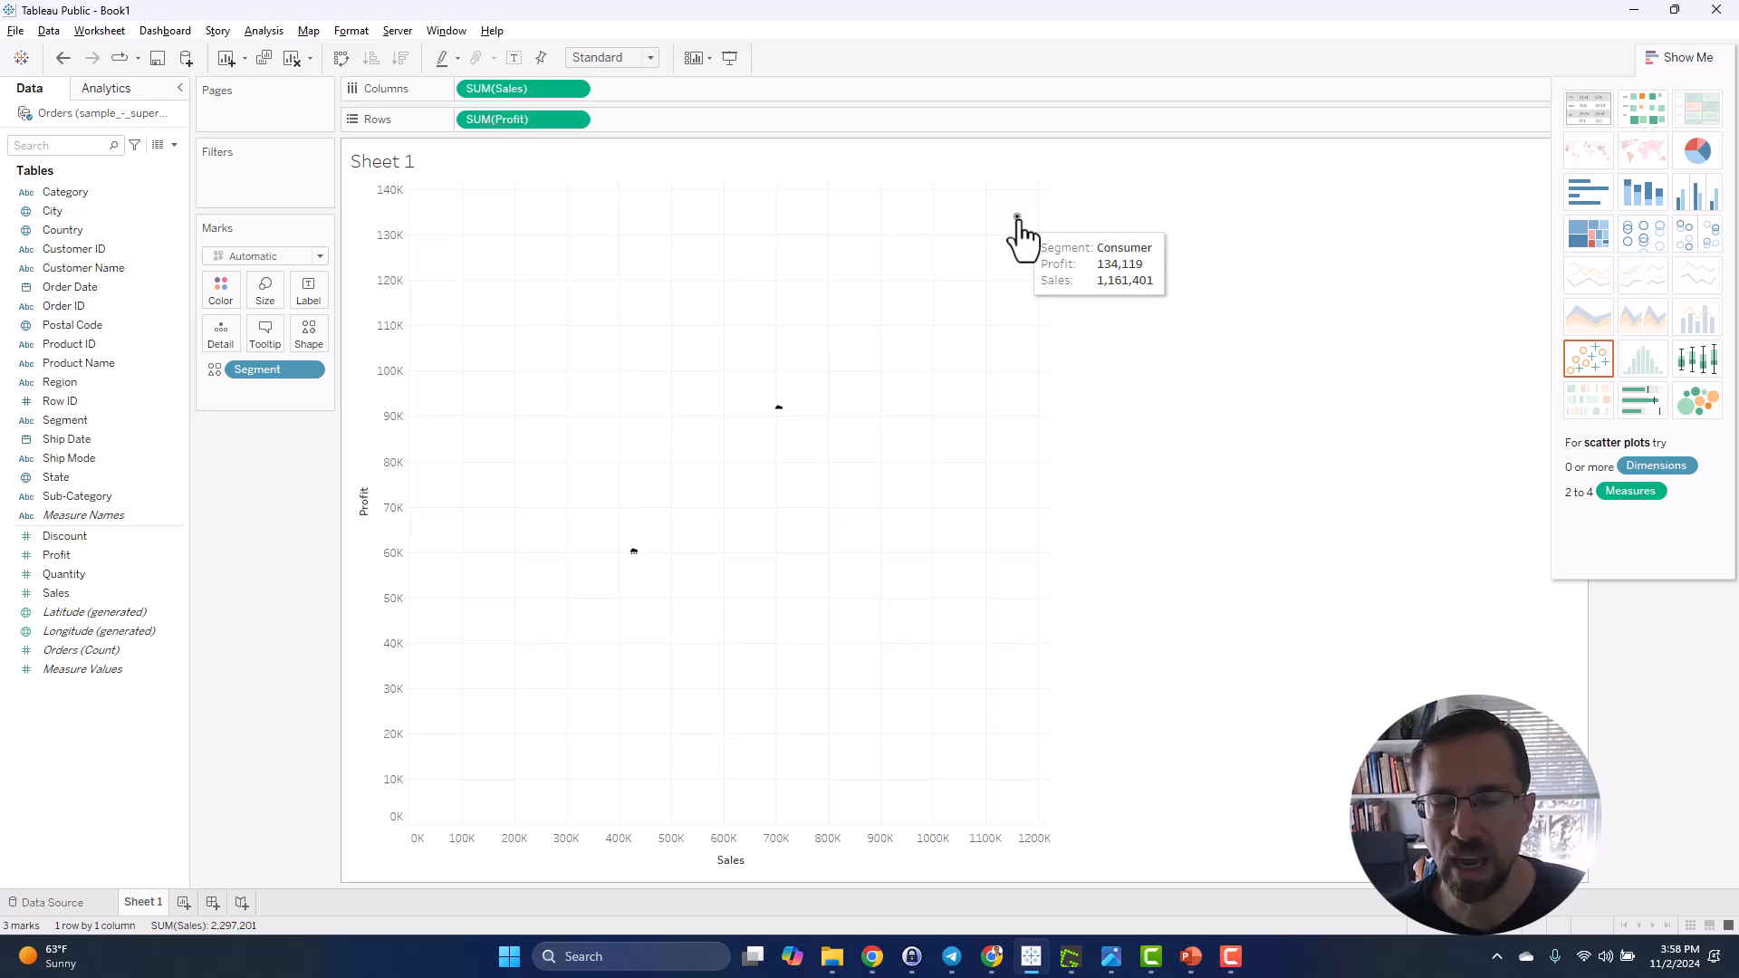
- Set the default color of Consumer in the Segment field to pink and color the scatter marks by Segment
right_click(90, 423)
mouse_move(198, 656)
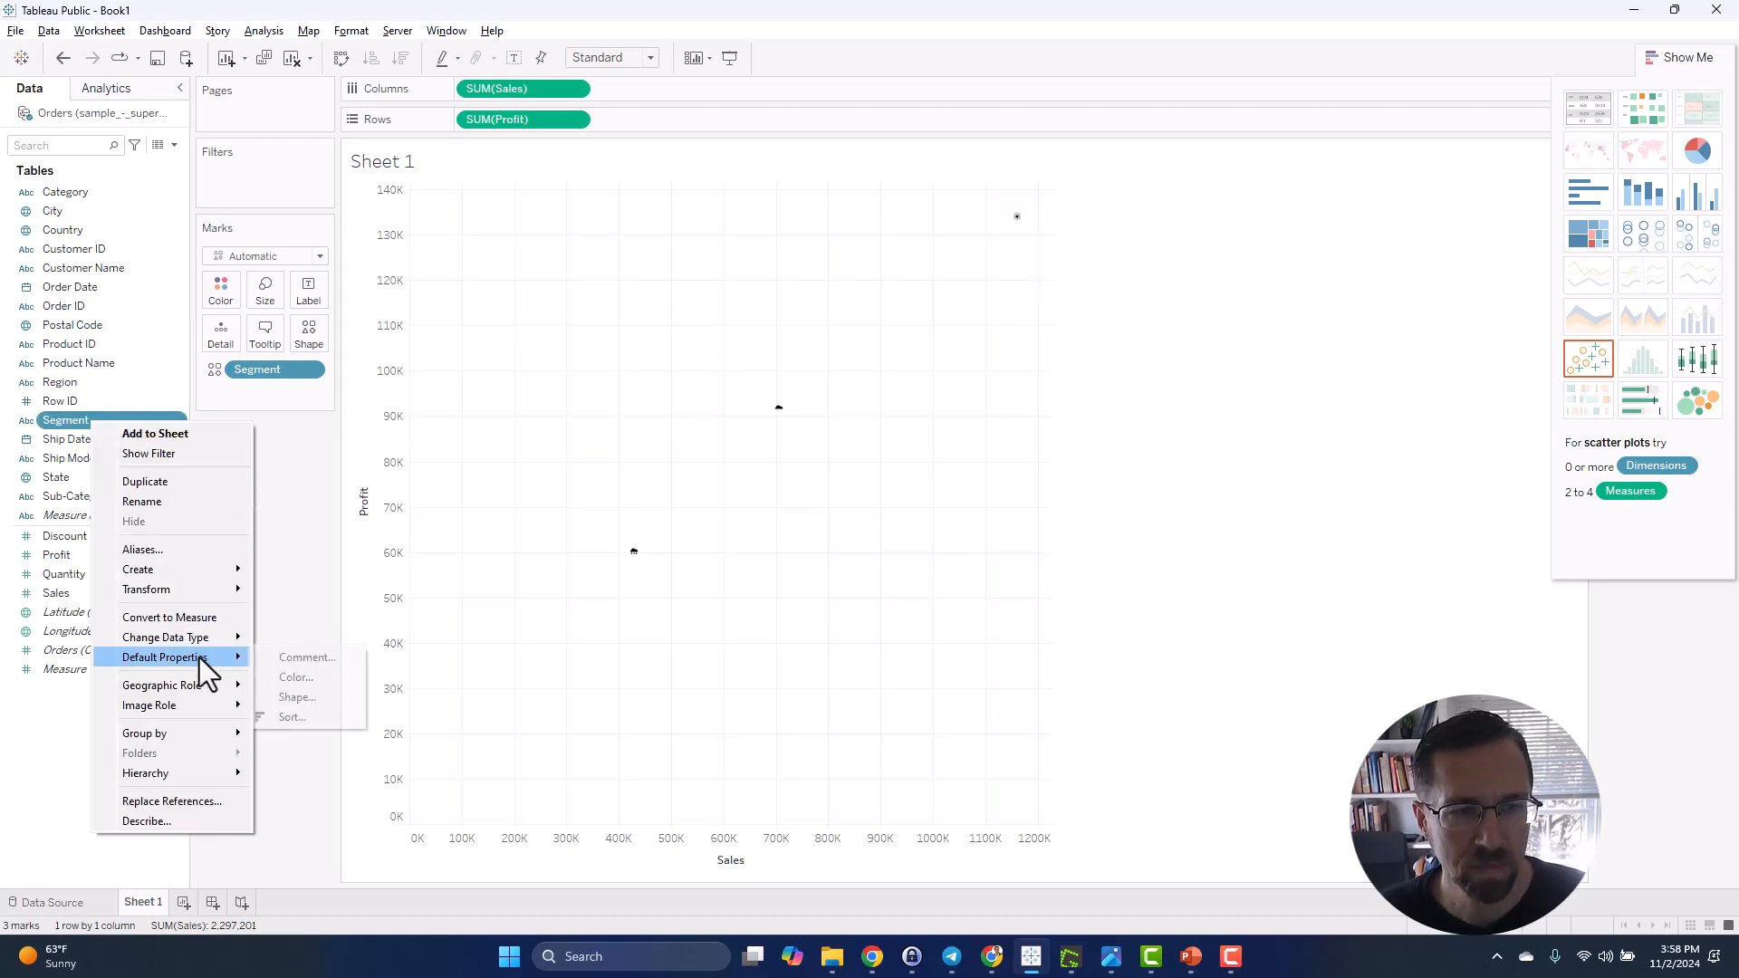
left_click(335, 675)
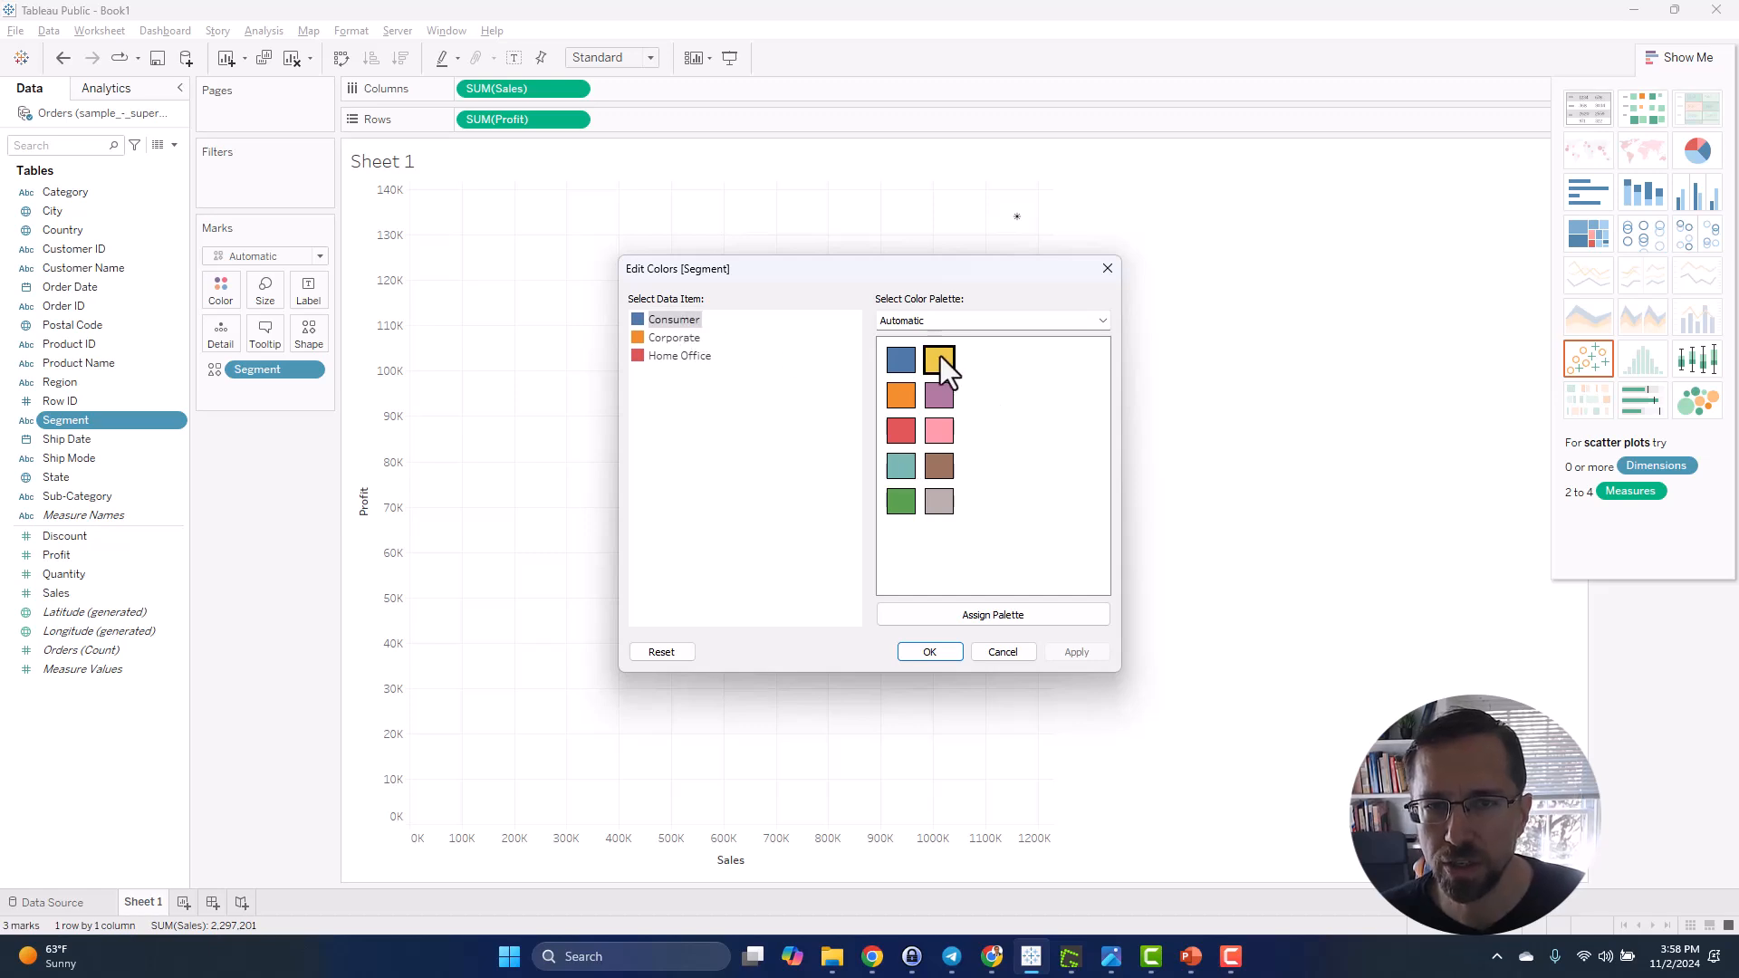
left_click(929, 650)
left_click_drag(264, 370, 224, 288)
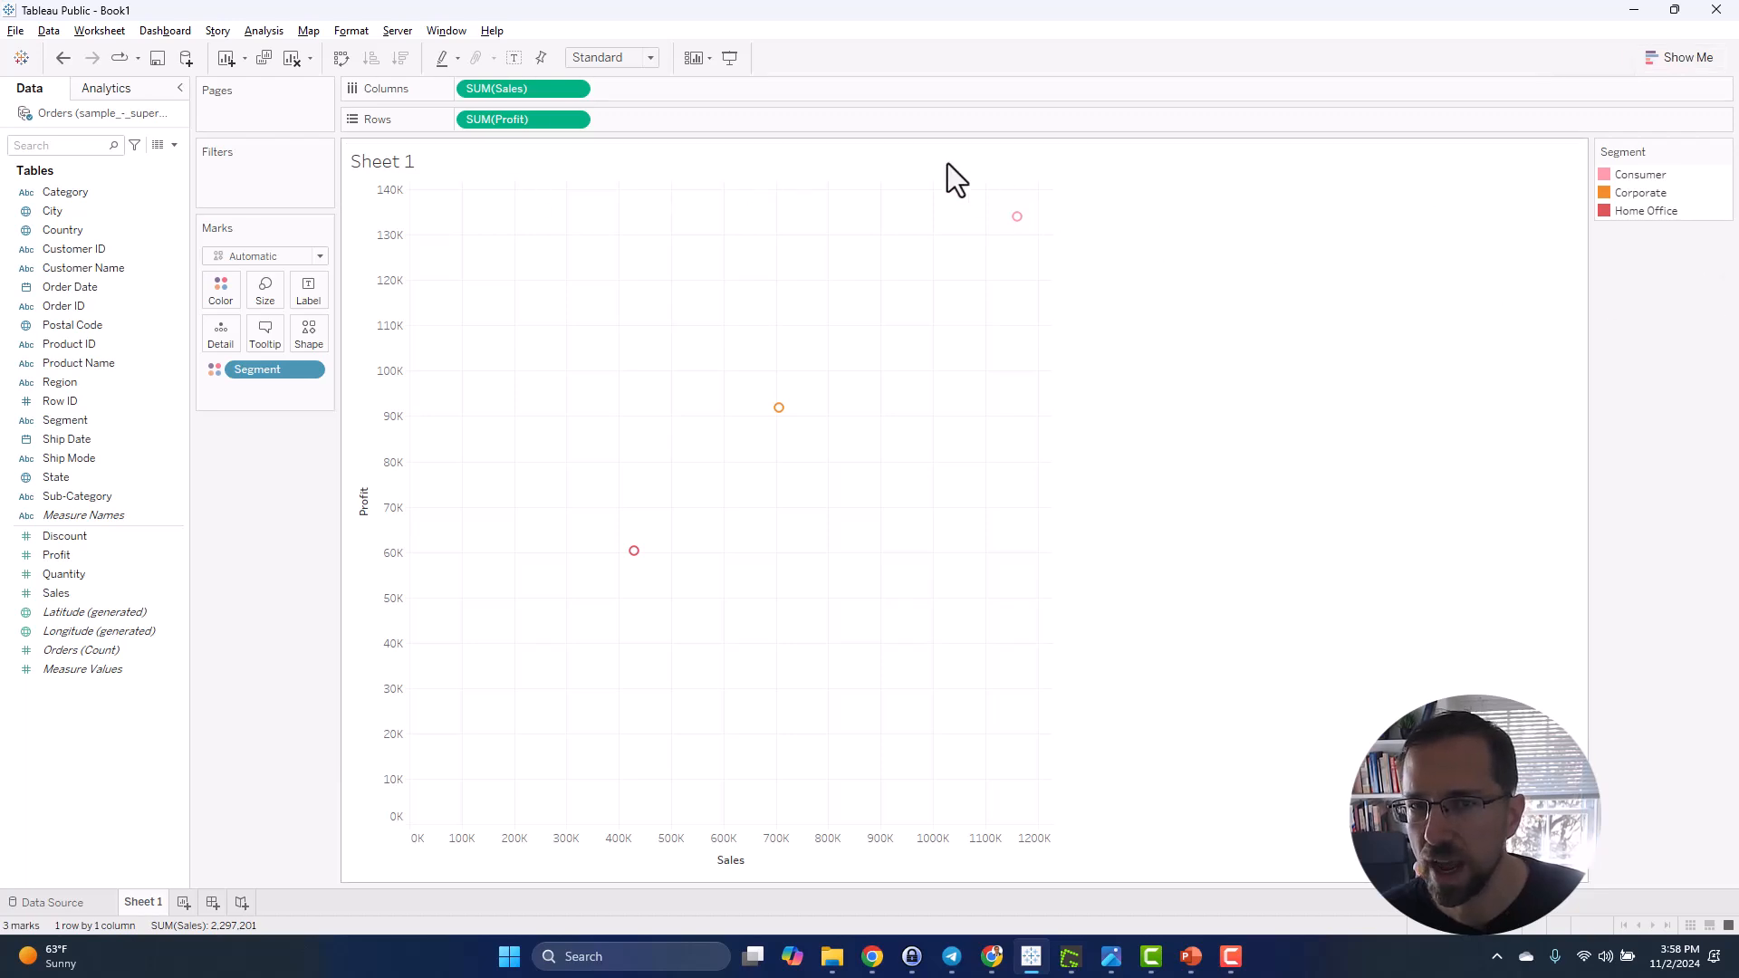
- Replace Sales in Columns with Order Date by year to chart Profit as lines per Segment
left_click_drag(496, 87, 1558, 308)
left_click(1682, 57)
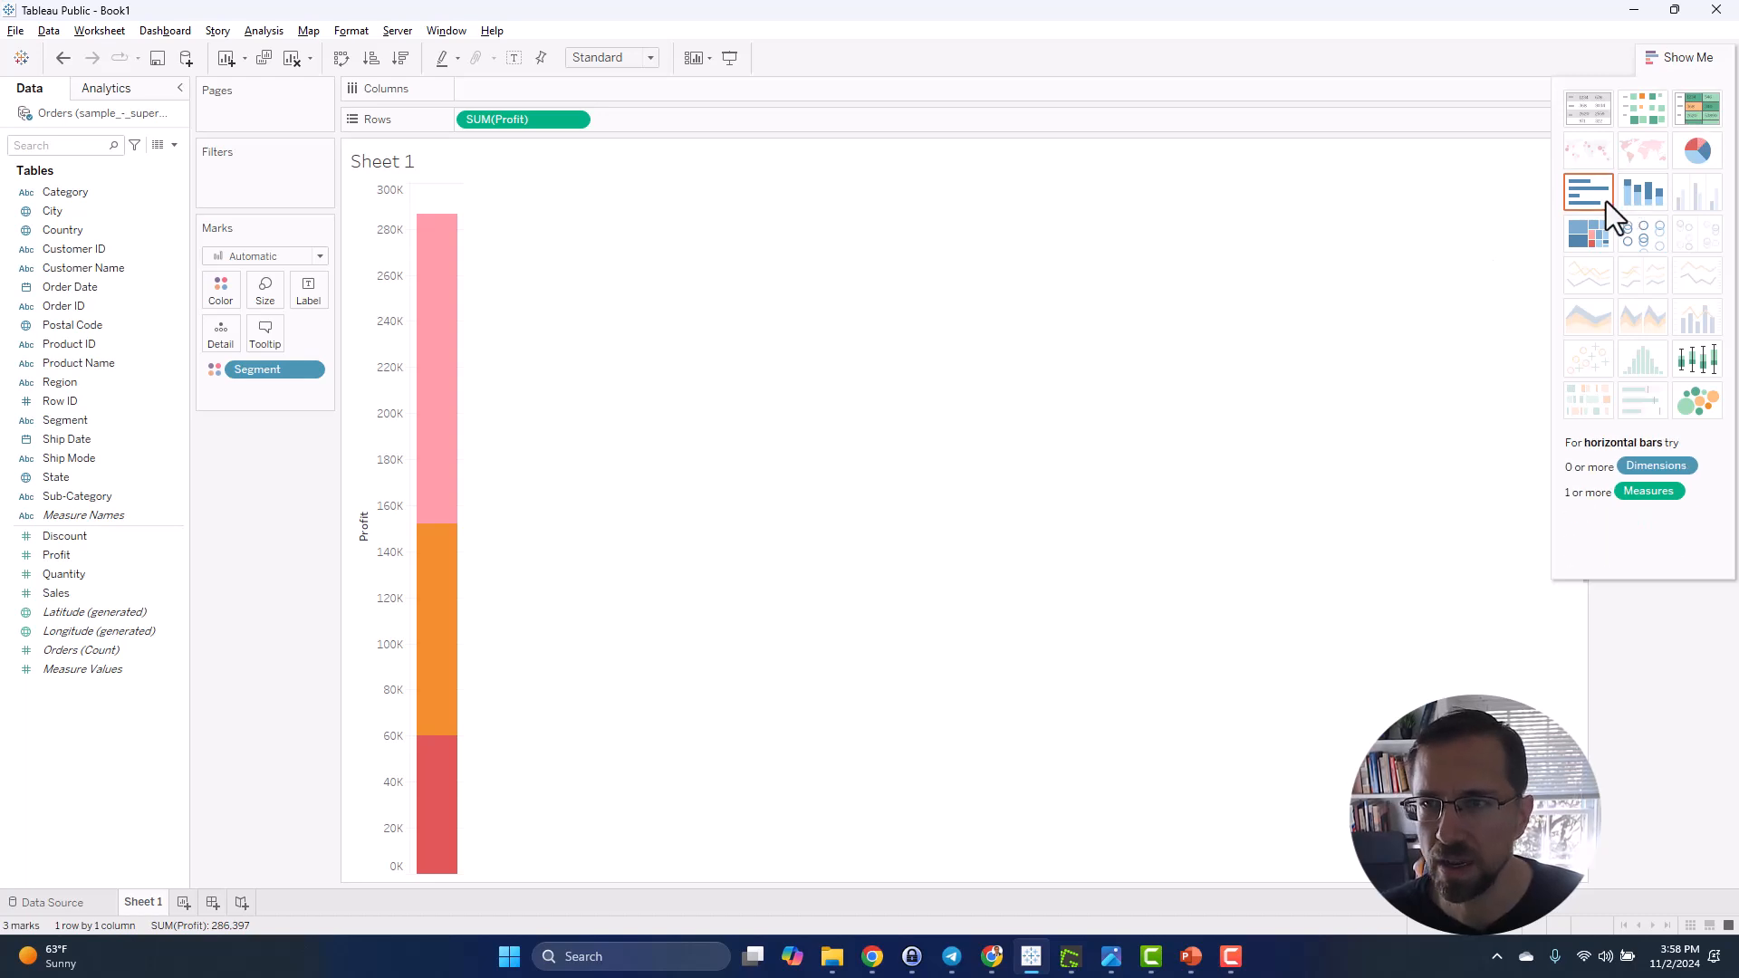
left_click_drag(73, 462, 598, 68)
left_click_drag(839, 607, 840, 625)
mouse_move(552, 363)
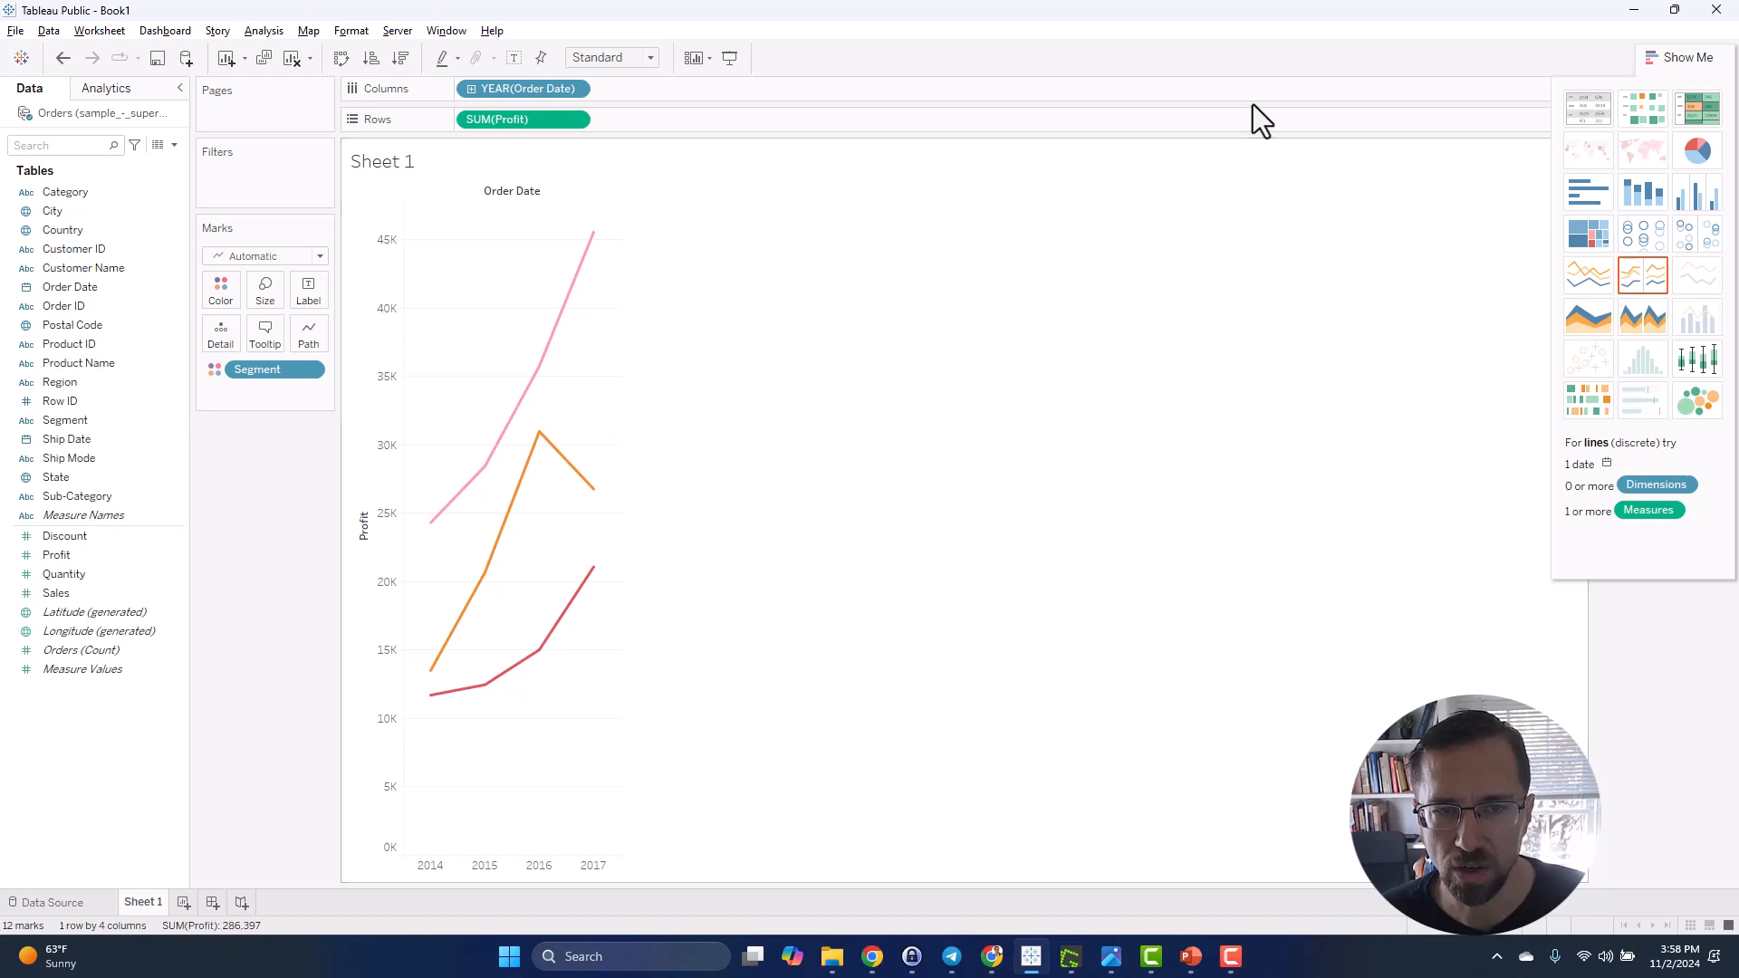
left_click_drag(1683, 47, 2, 647)
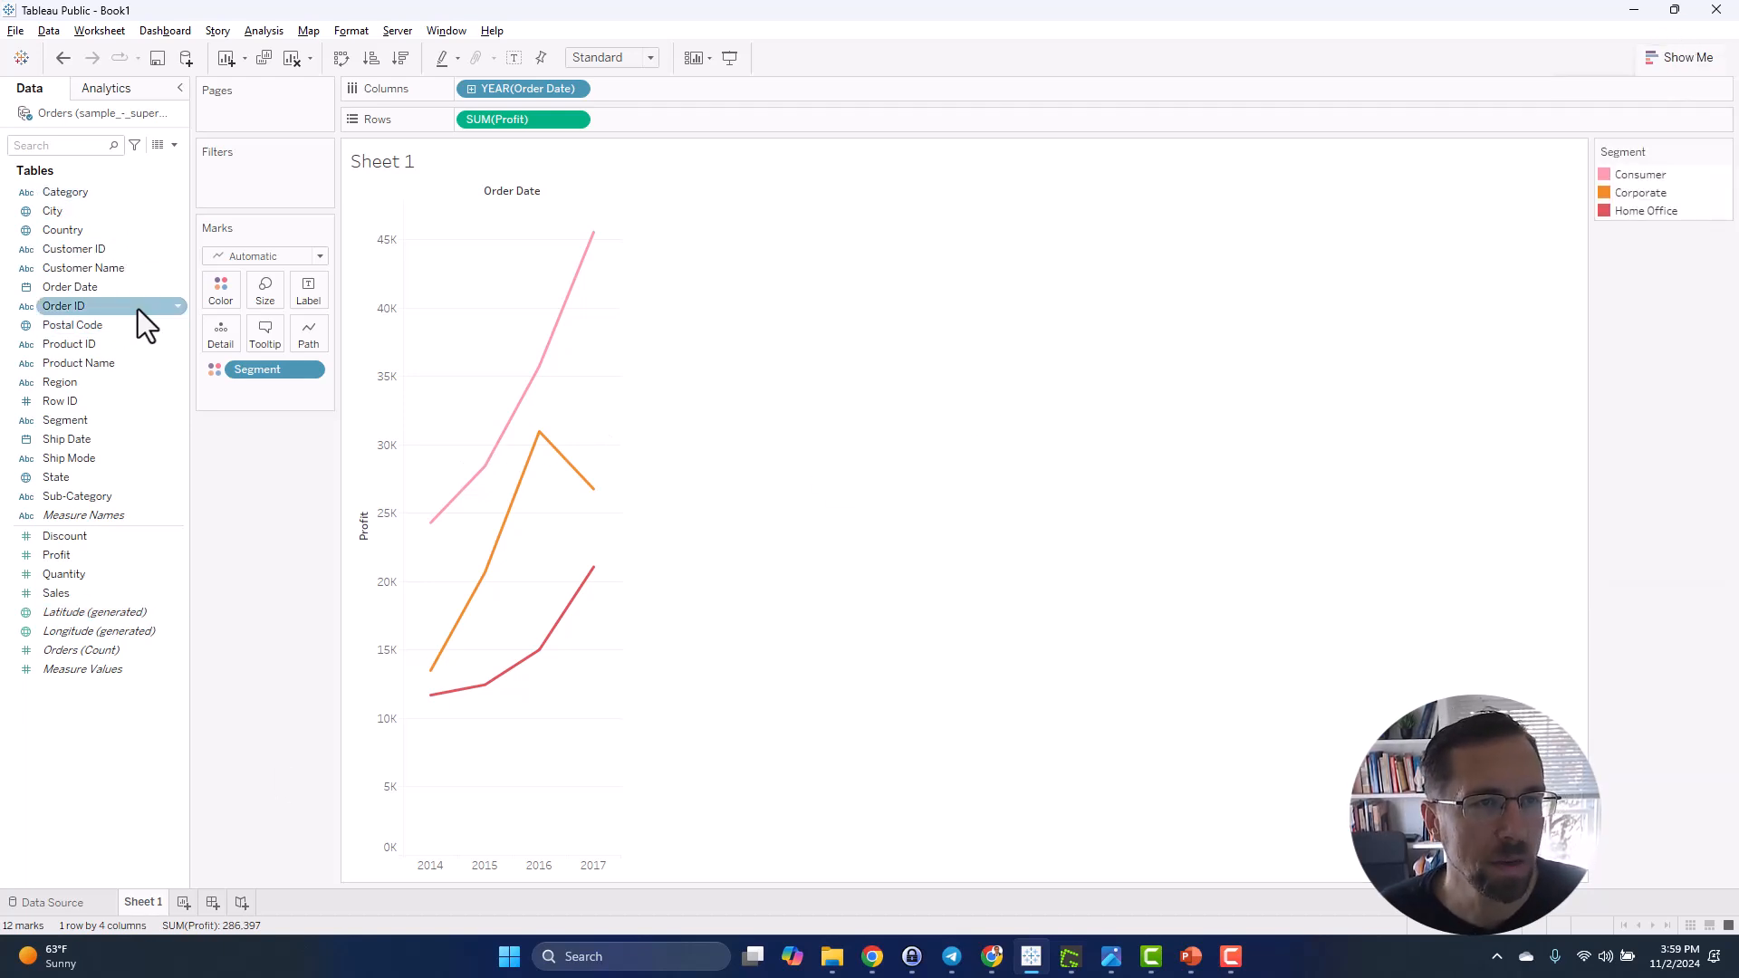
- Set the default aggregation of the Profit field to Average
right_click(122, 562)
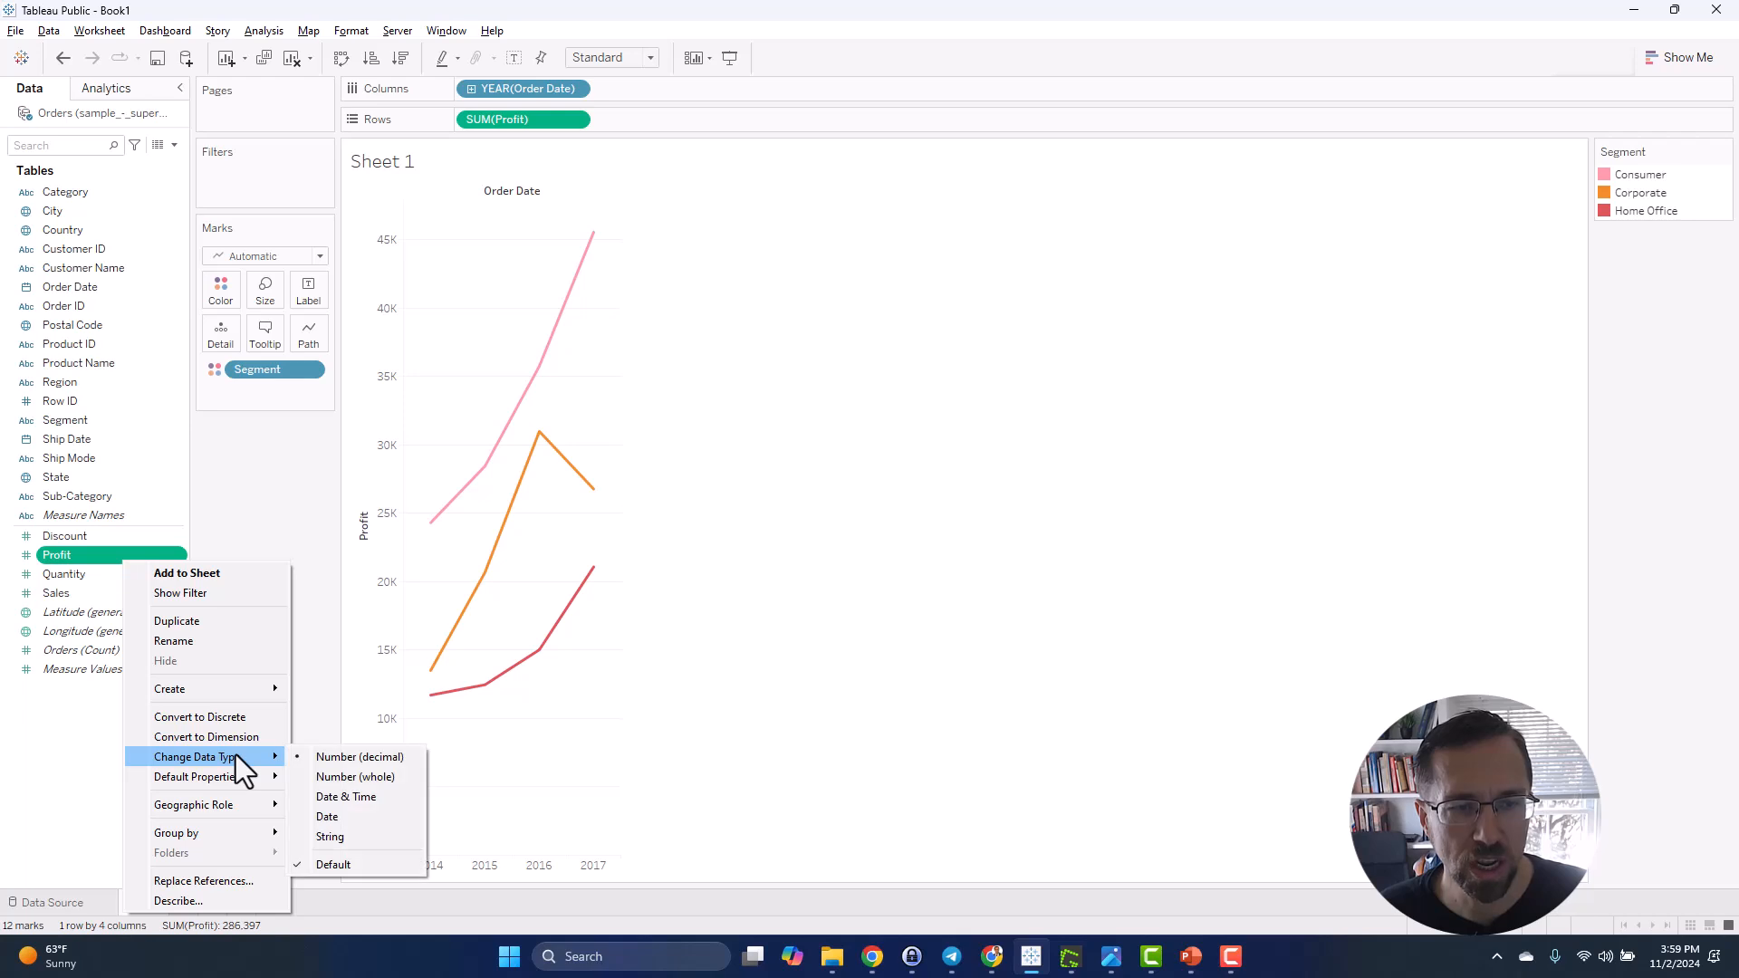
mouse_move(250, 790)
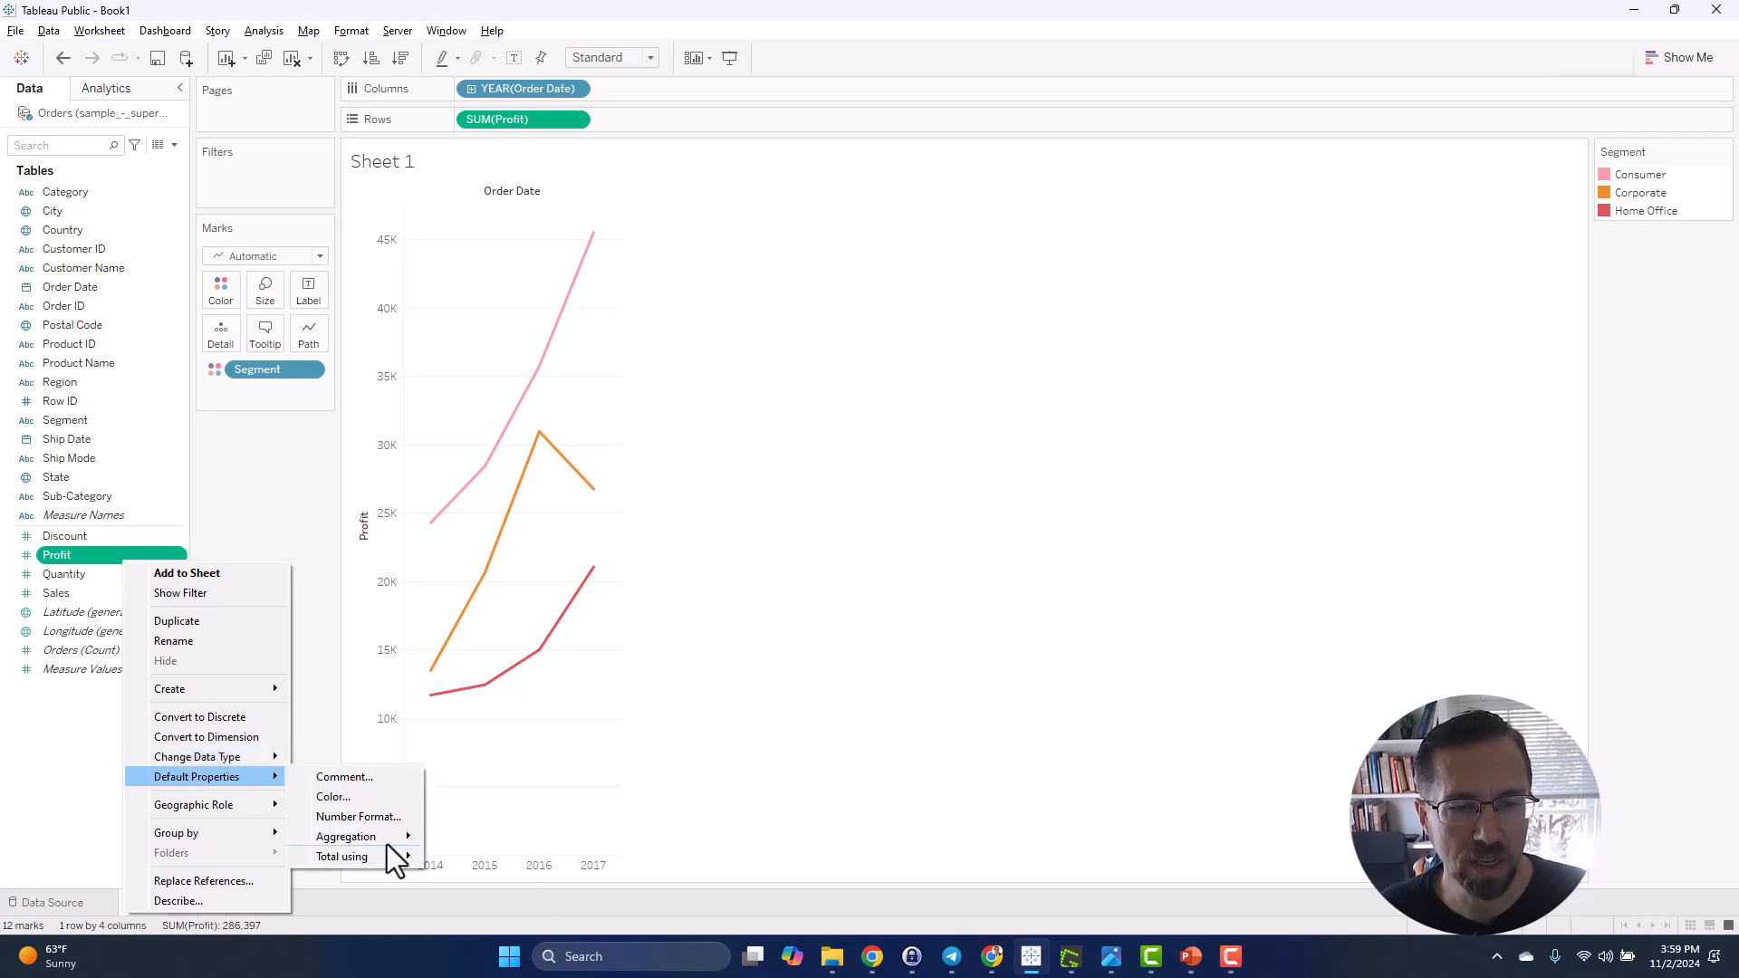
mouse_move(385, 840)
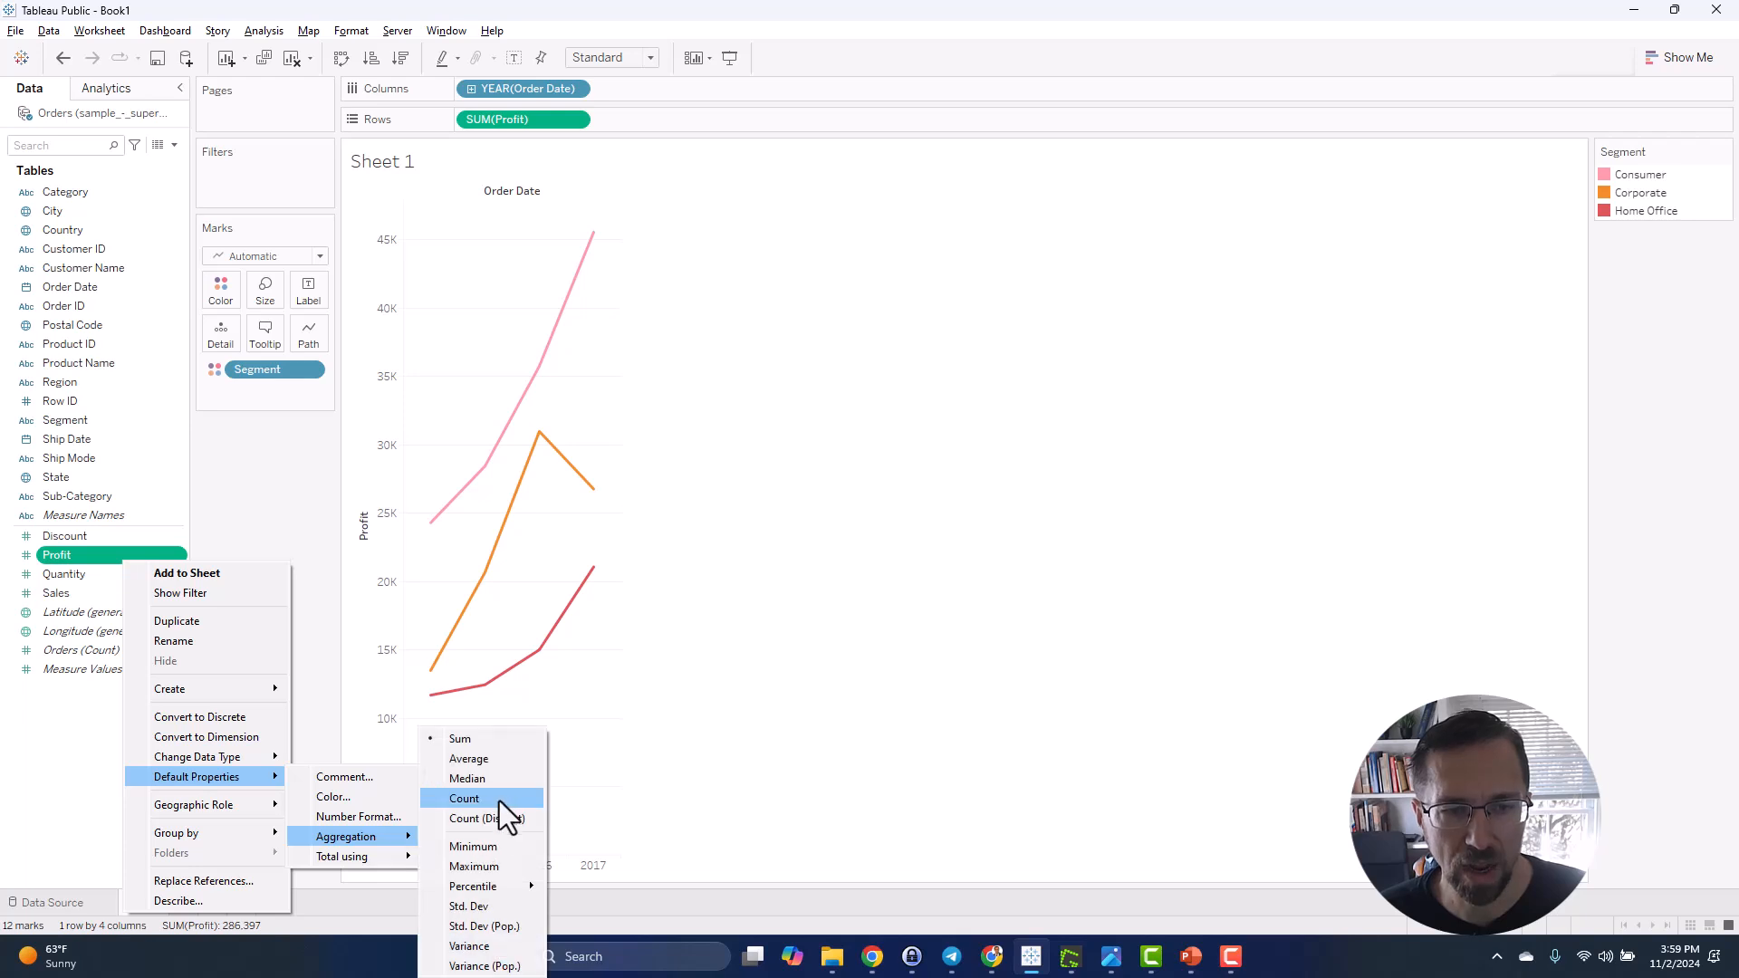
left_click(497, 761)
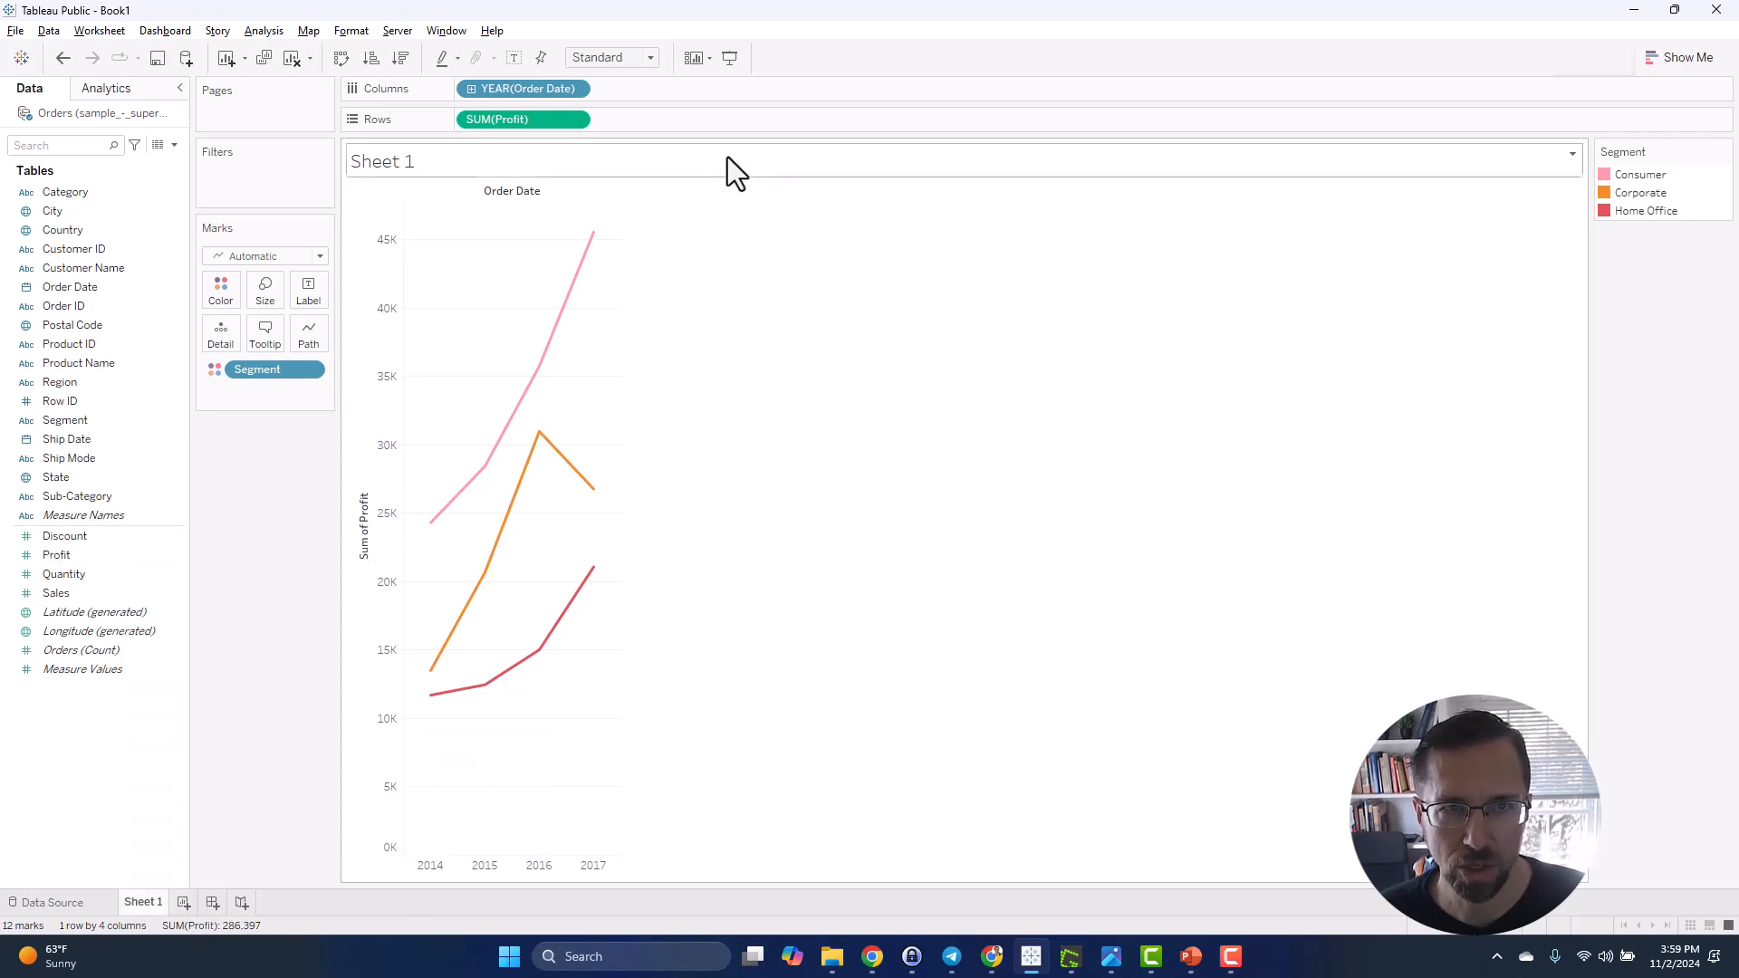
- Remove Profit from Rows, add the Profit field to Rows again, and check the aggregation options of the new pill
left_click_drag(498, 122, 226, 834)
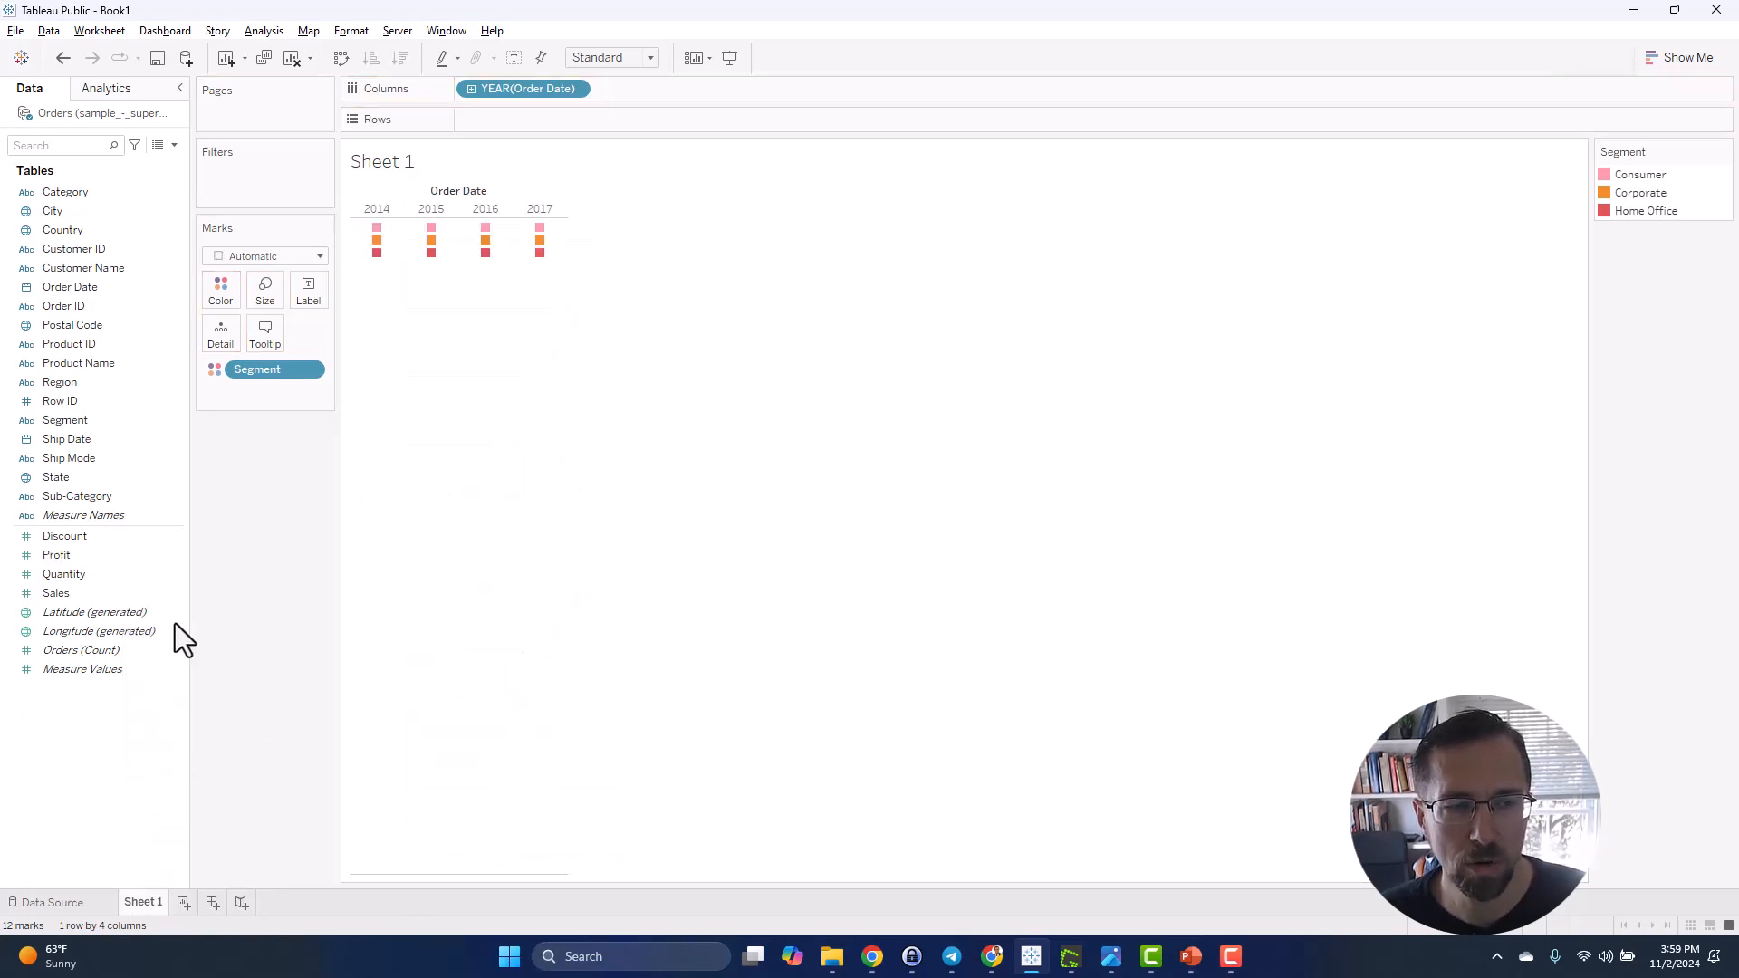
left_click(83, 559)
left_click_drag(84, 562, 987, 529)
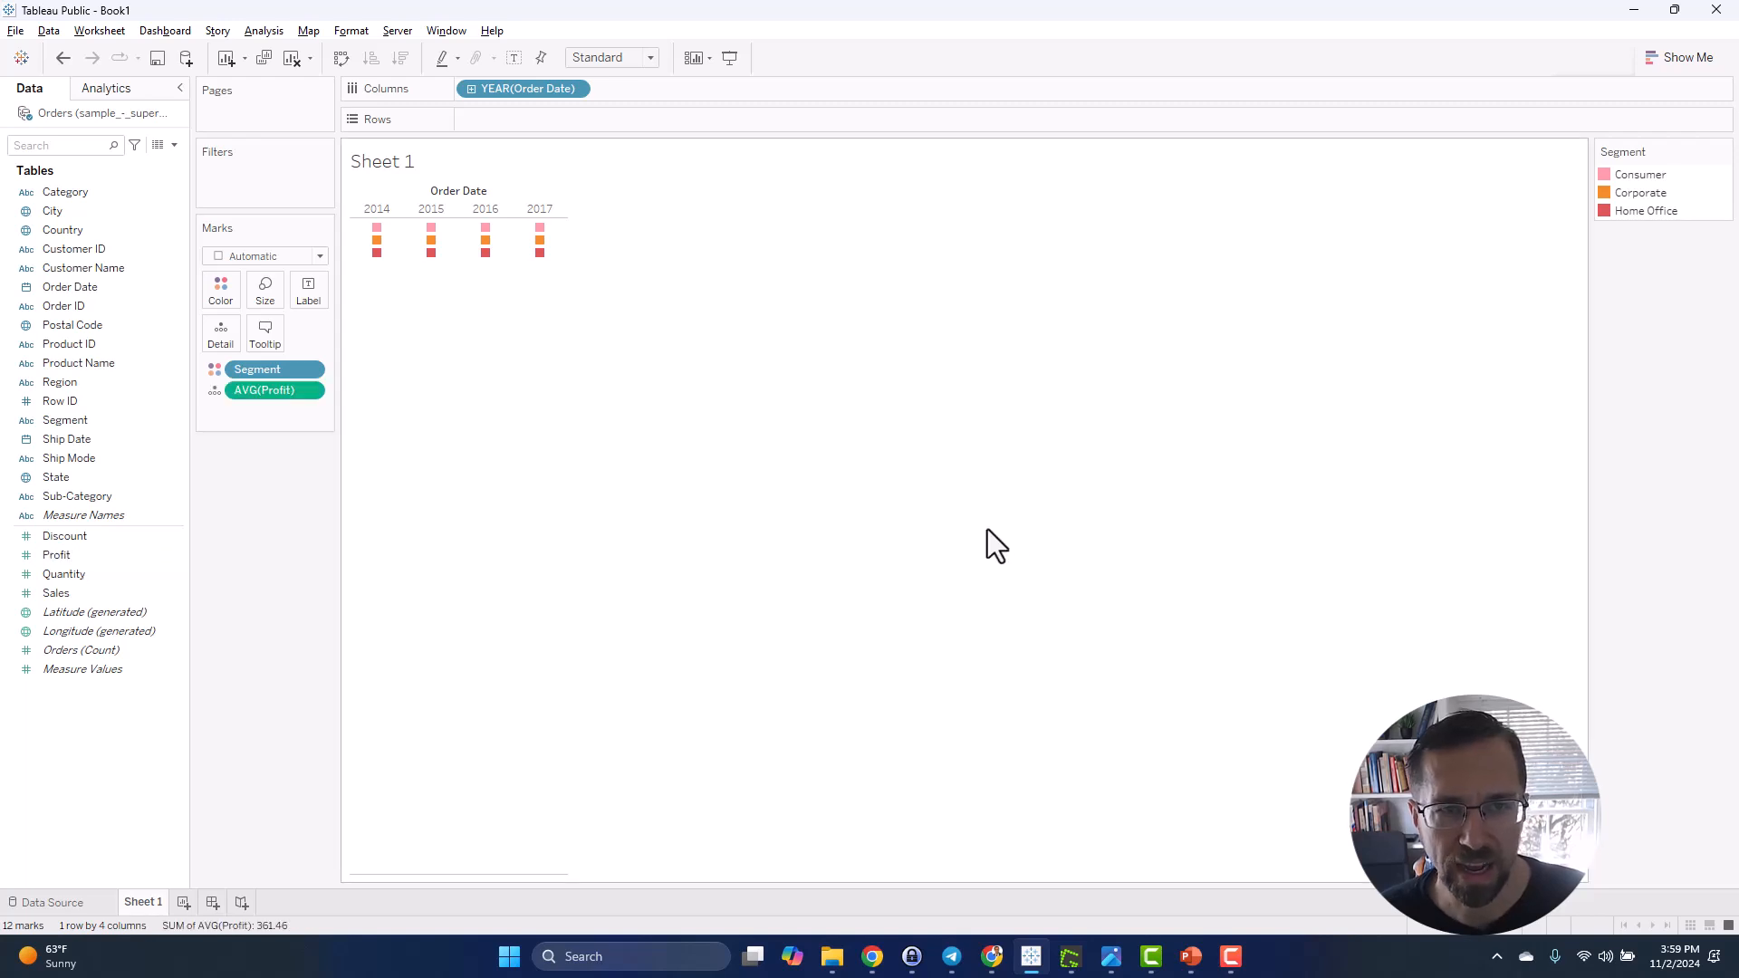
left_click_drag(299, 390, 611, 174)
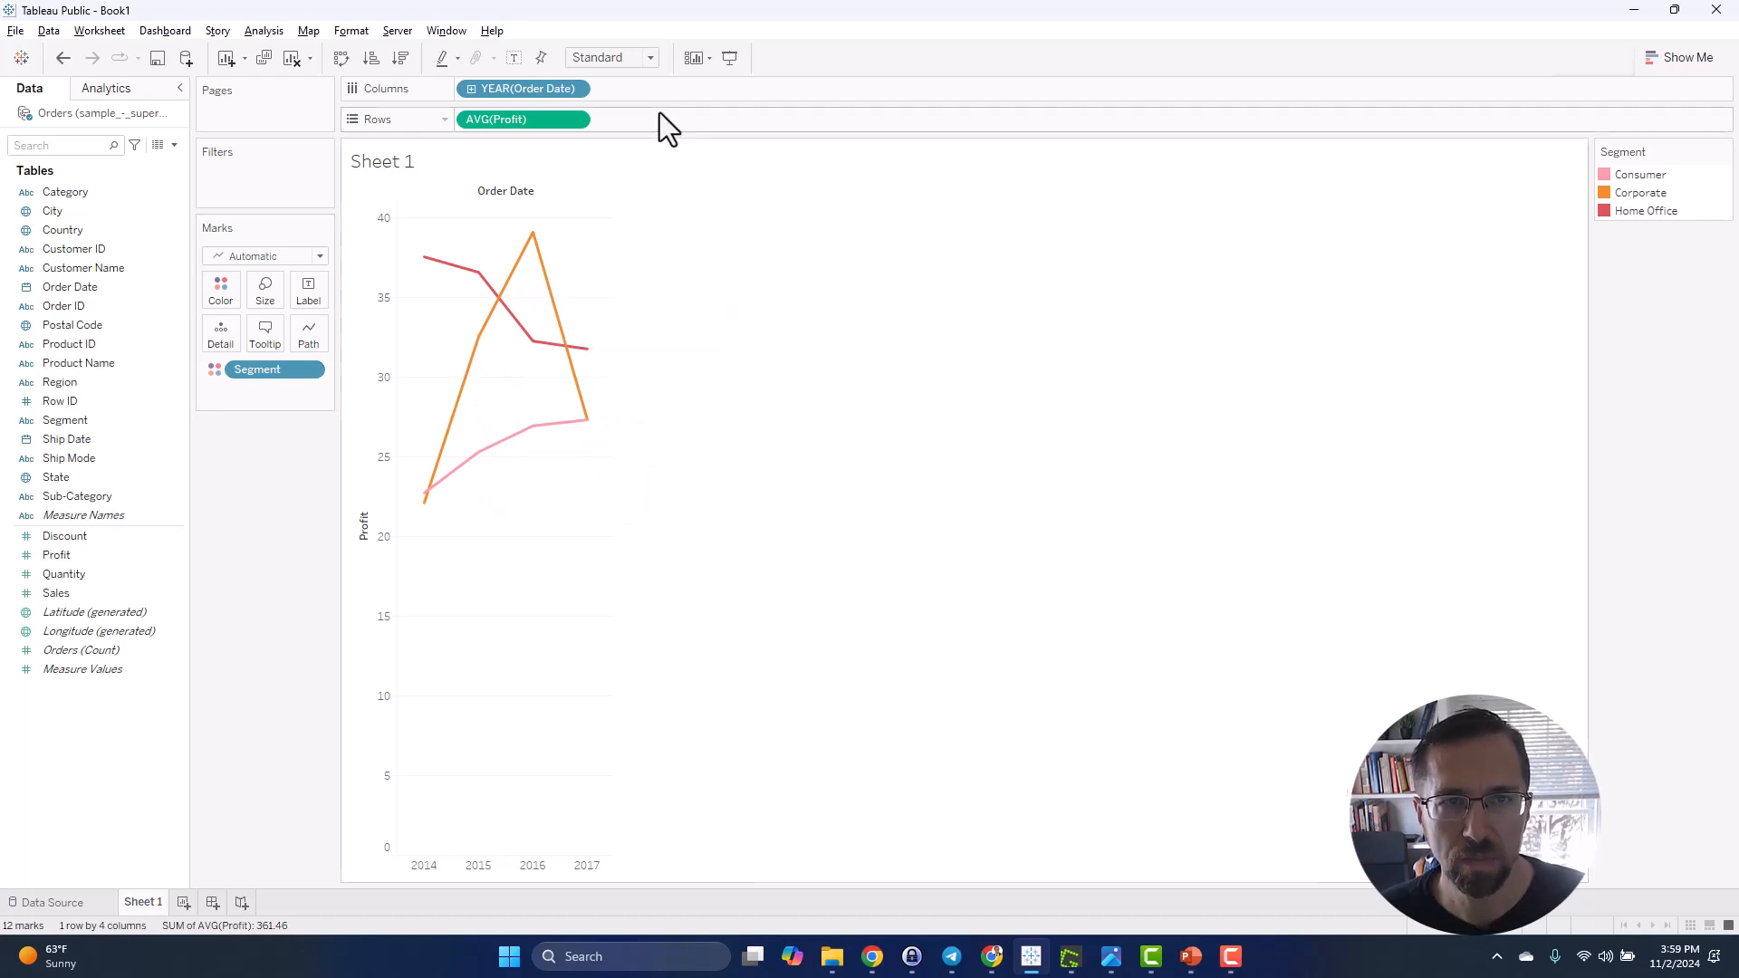
left_click(575, 120)
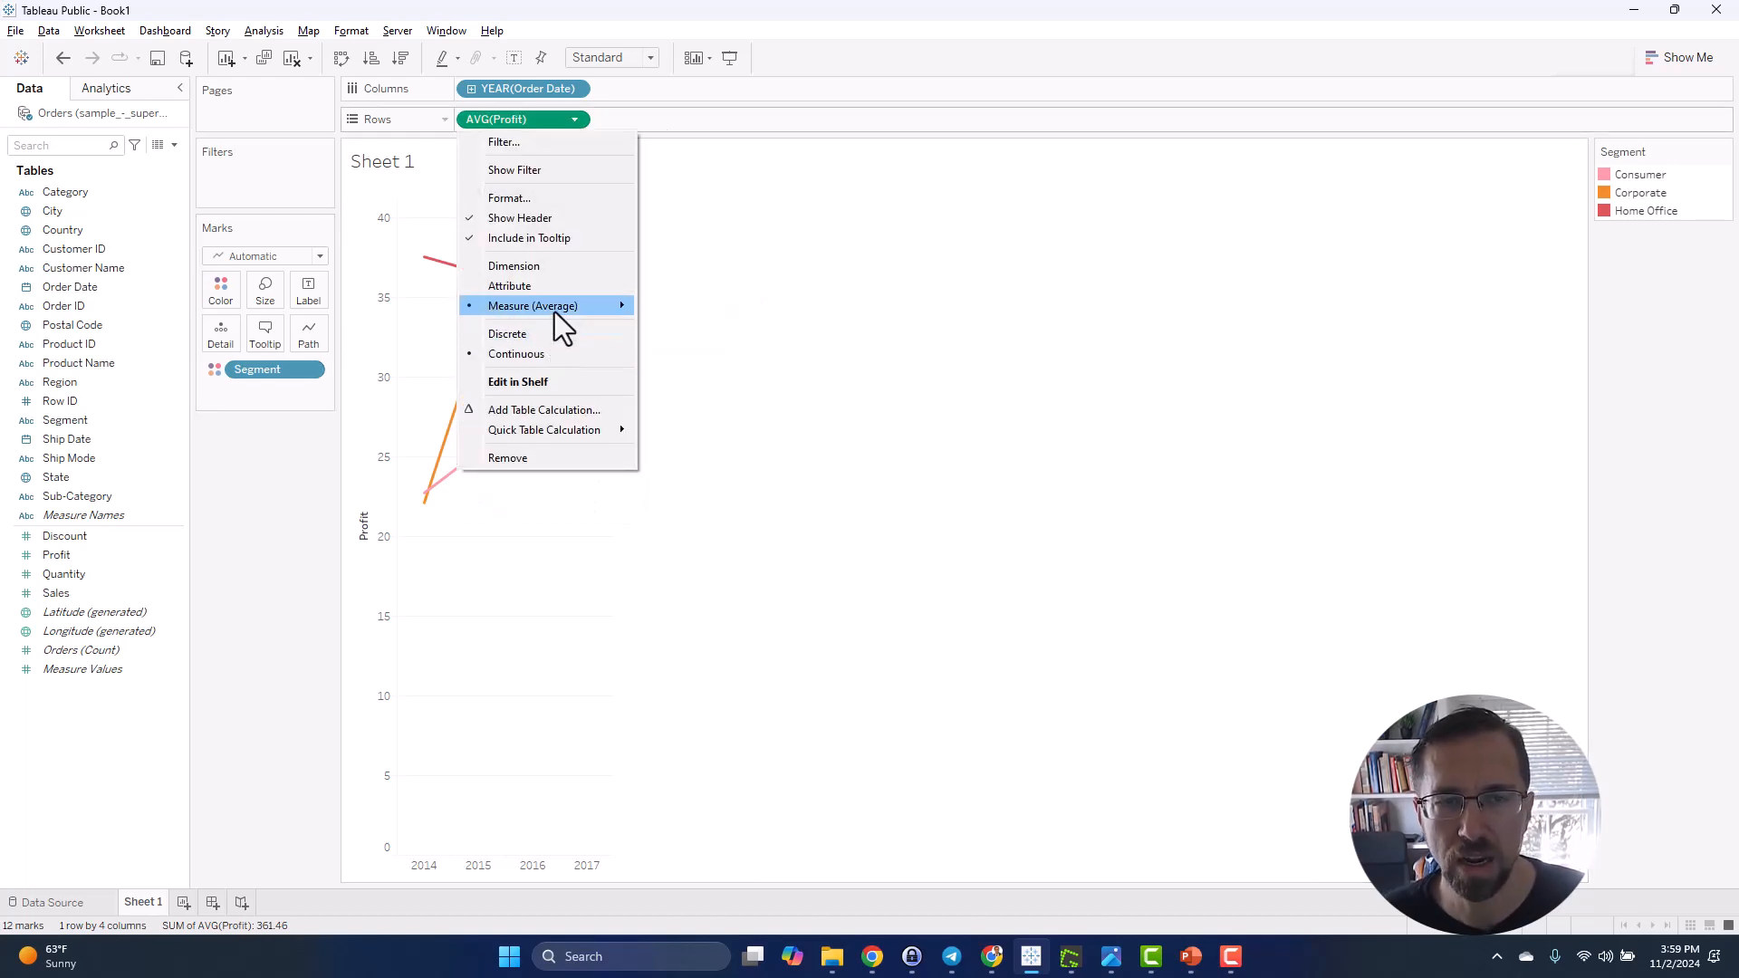
left_click(264, 595)
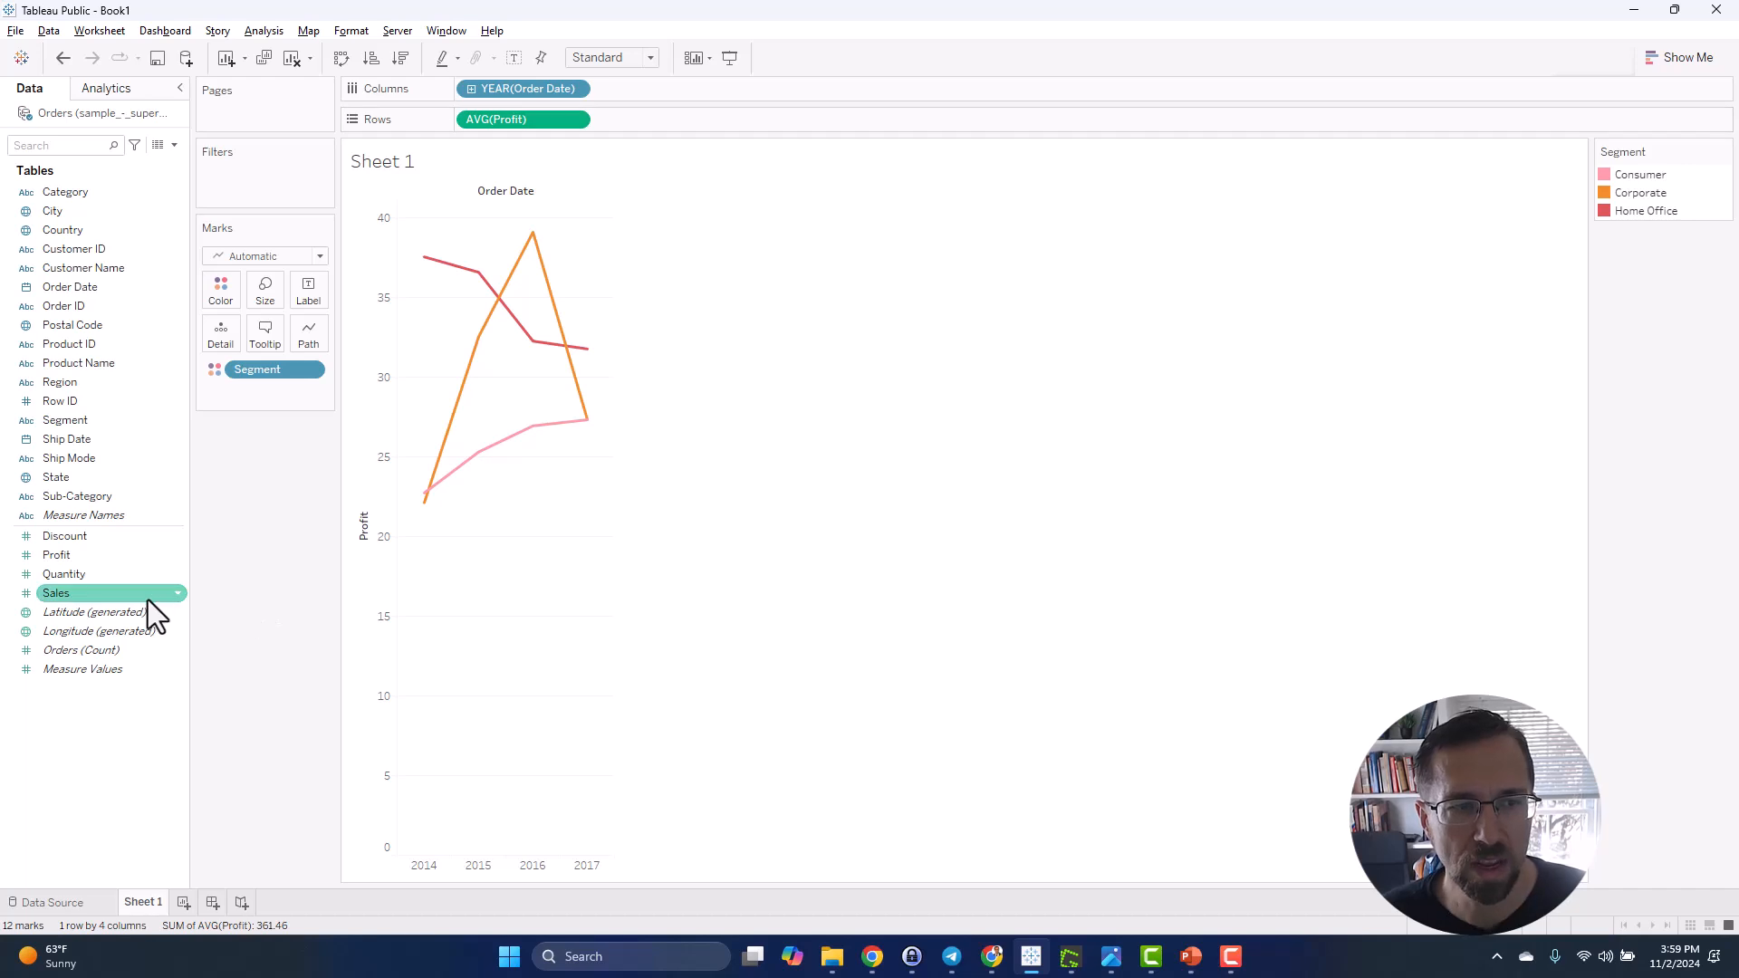
right_click(115, 556)
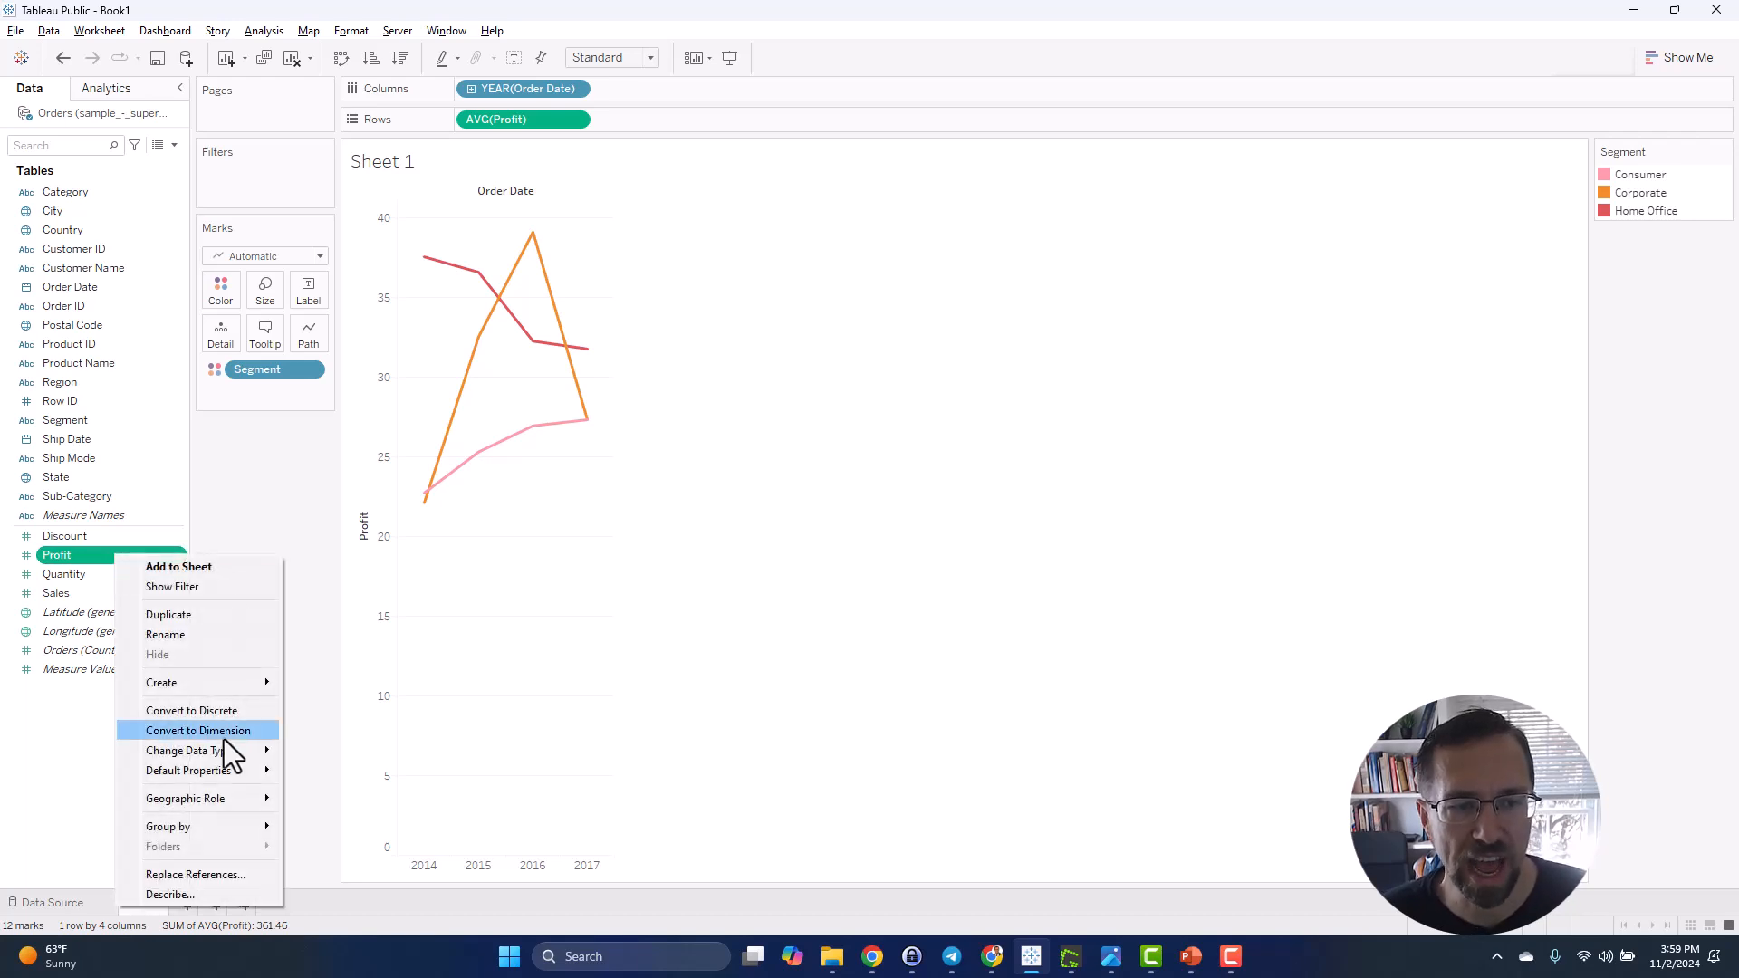
mouse_move(227, 764)
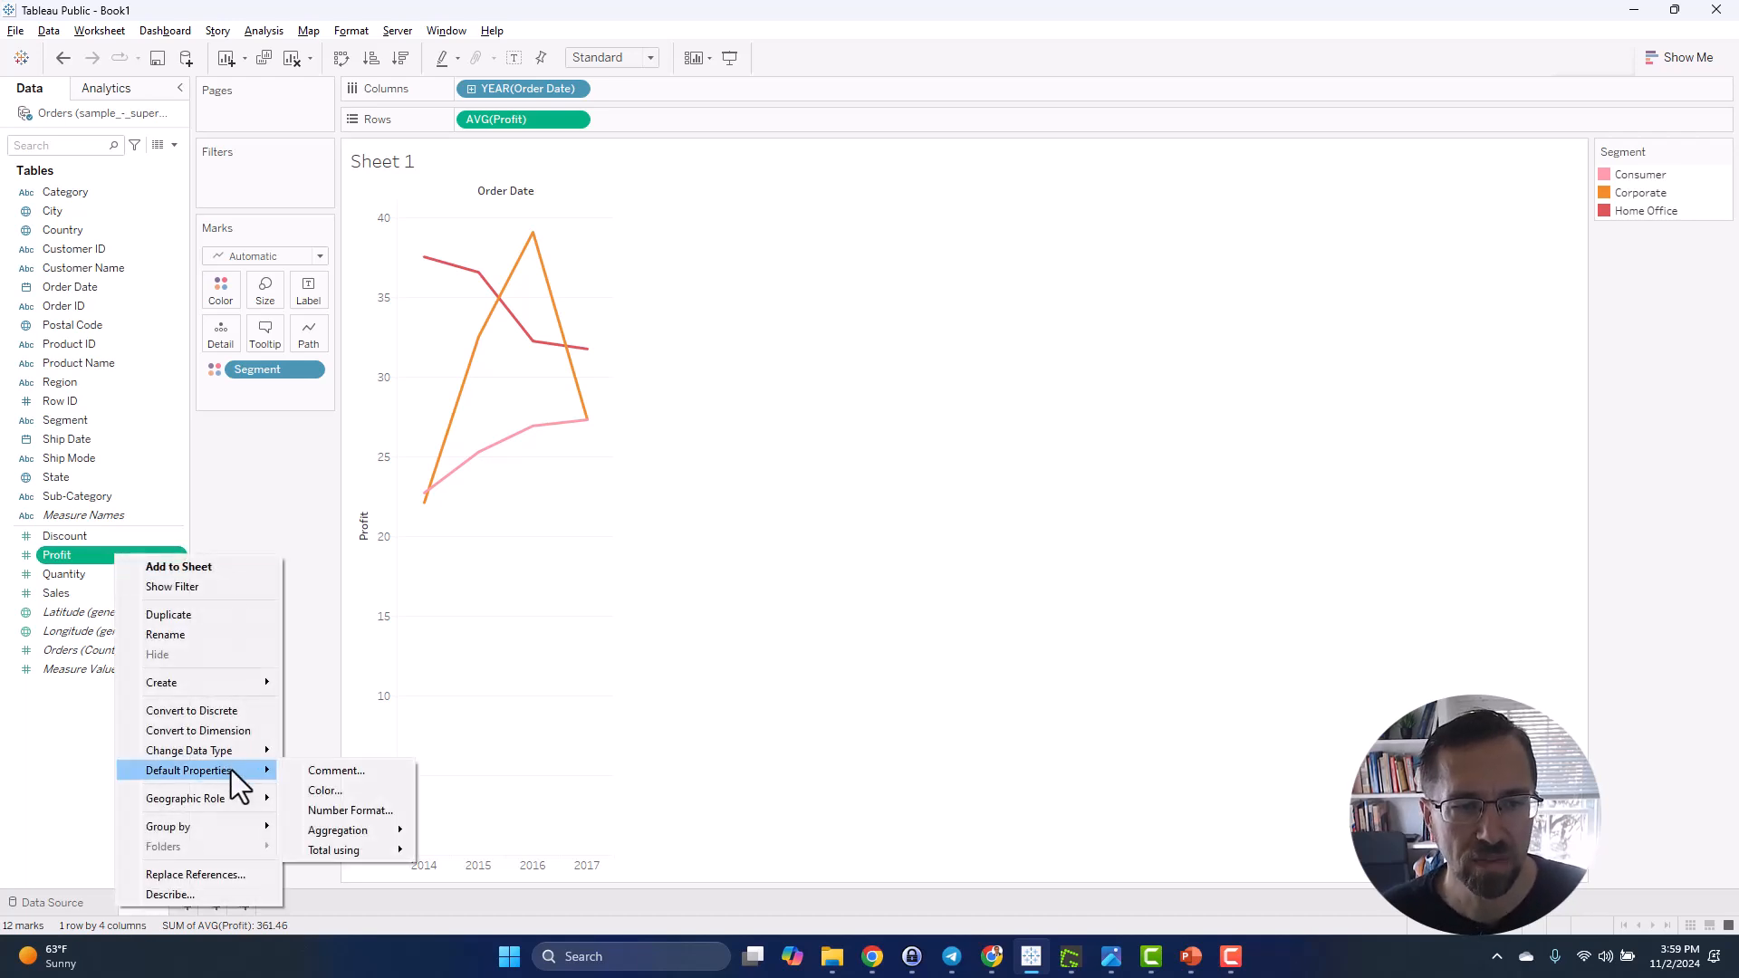
left_click(362, 786)
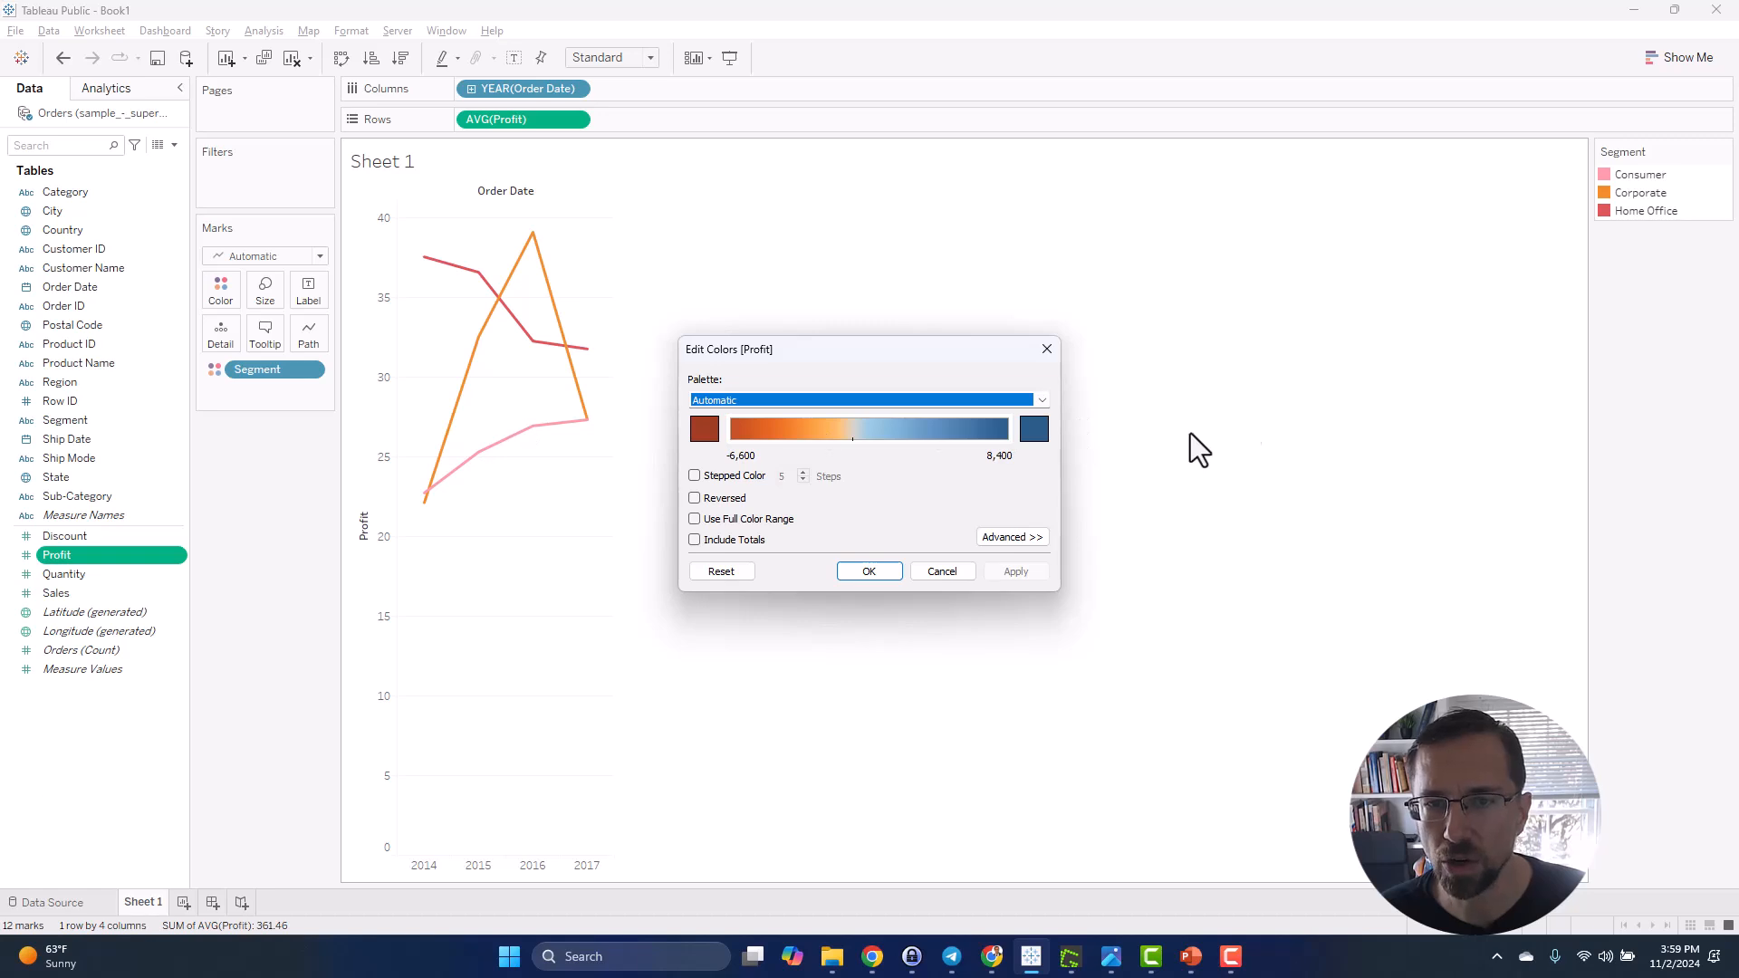
left_click(942, 570)
- Clear the Profit, Segment and Order Date fields from the sheet and plot State as a map
left_click_drag(526, 121, 302, 494)
left_click_drag(285, 370, 269, 614)
left_click(127, 480)
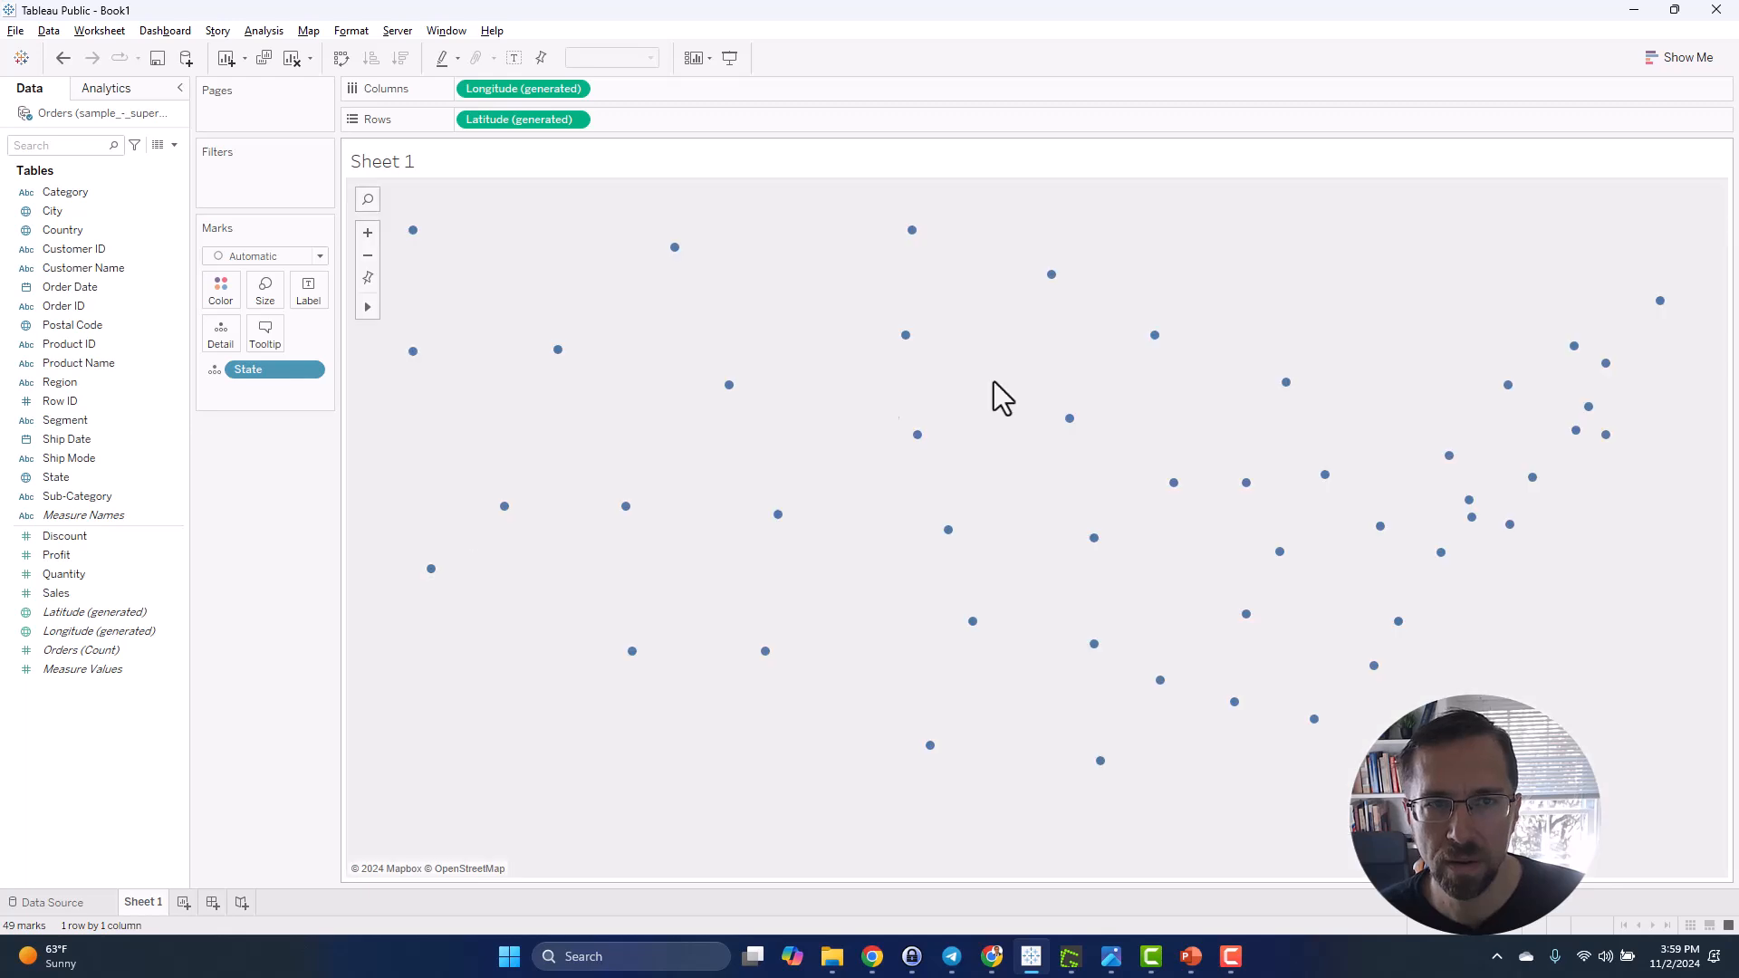
- Add Profit to the State map and convert it to a filled map colored by Profit
left_click(83, 555)
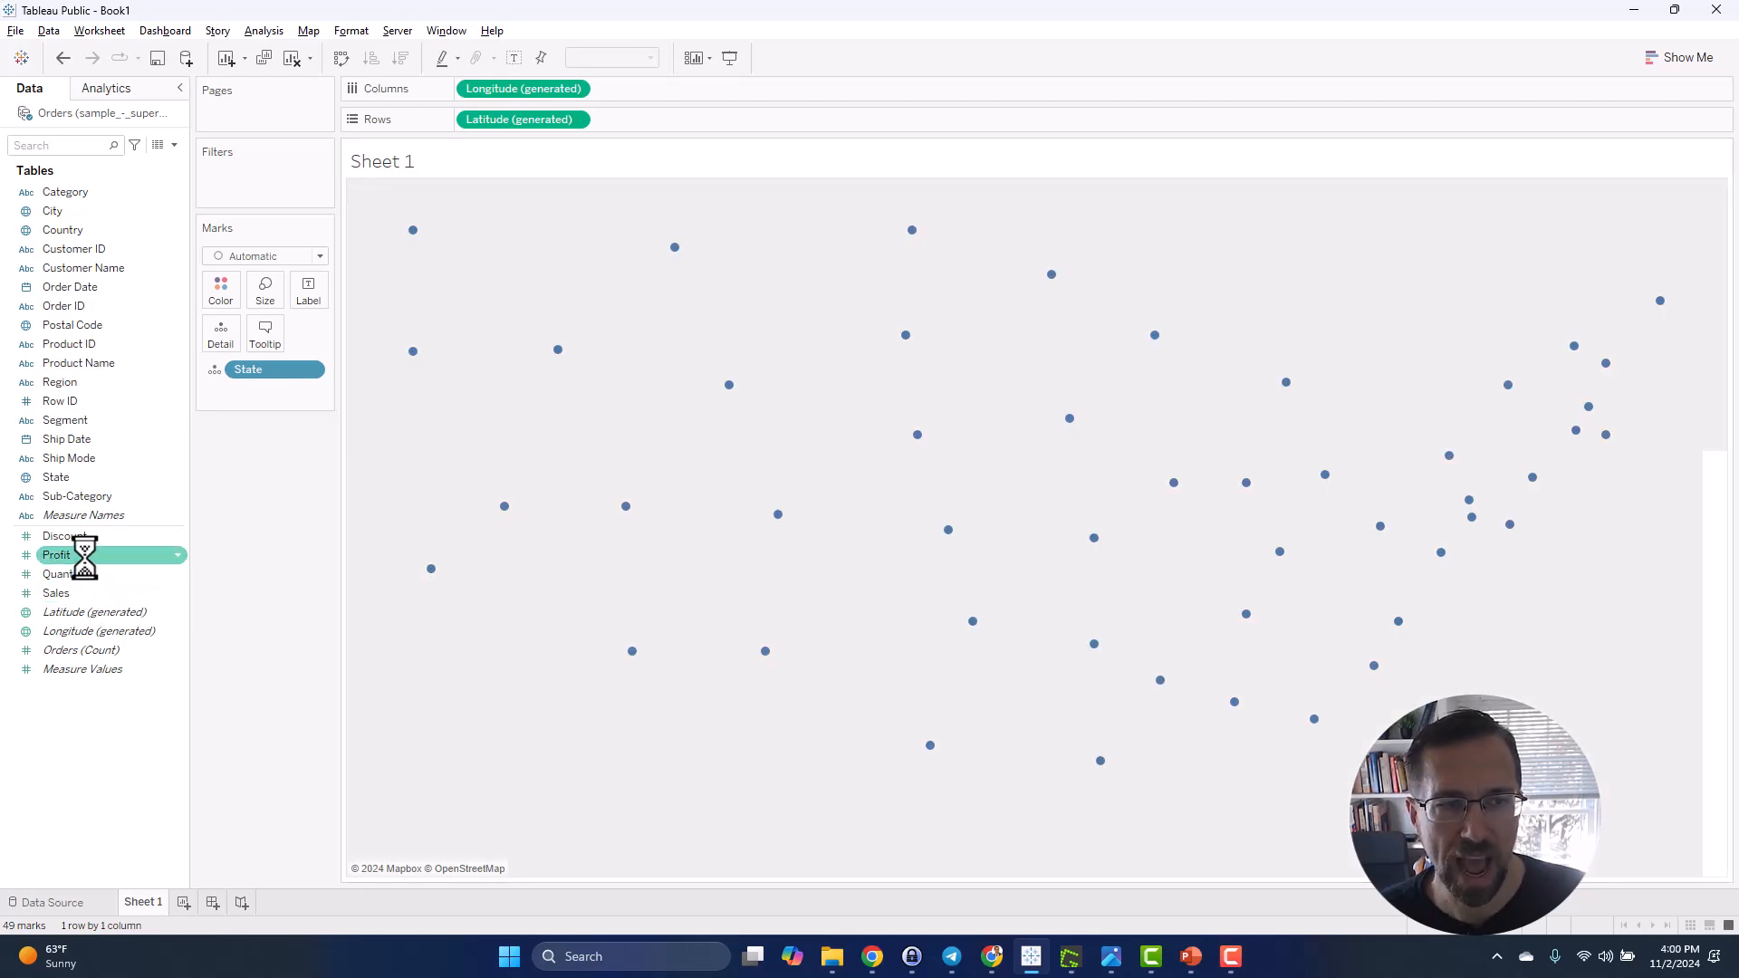
right_click(87, 560)
left_click(99, 571)
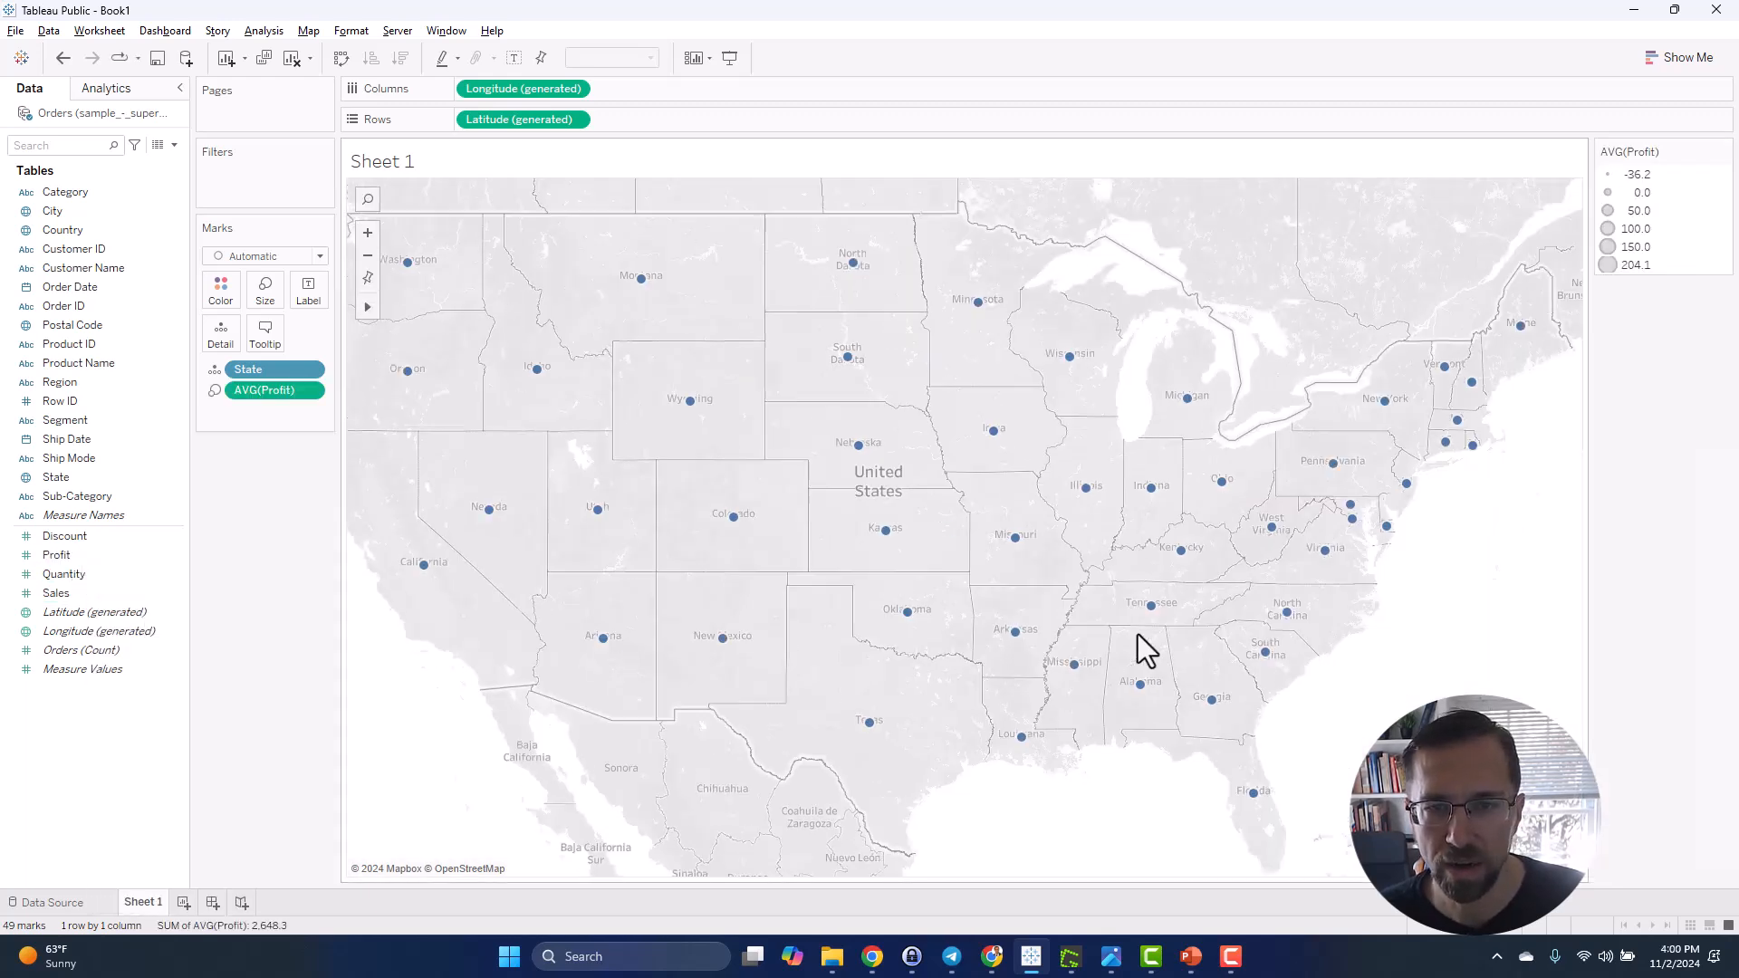
left_click(1690, 60)
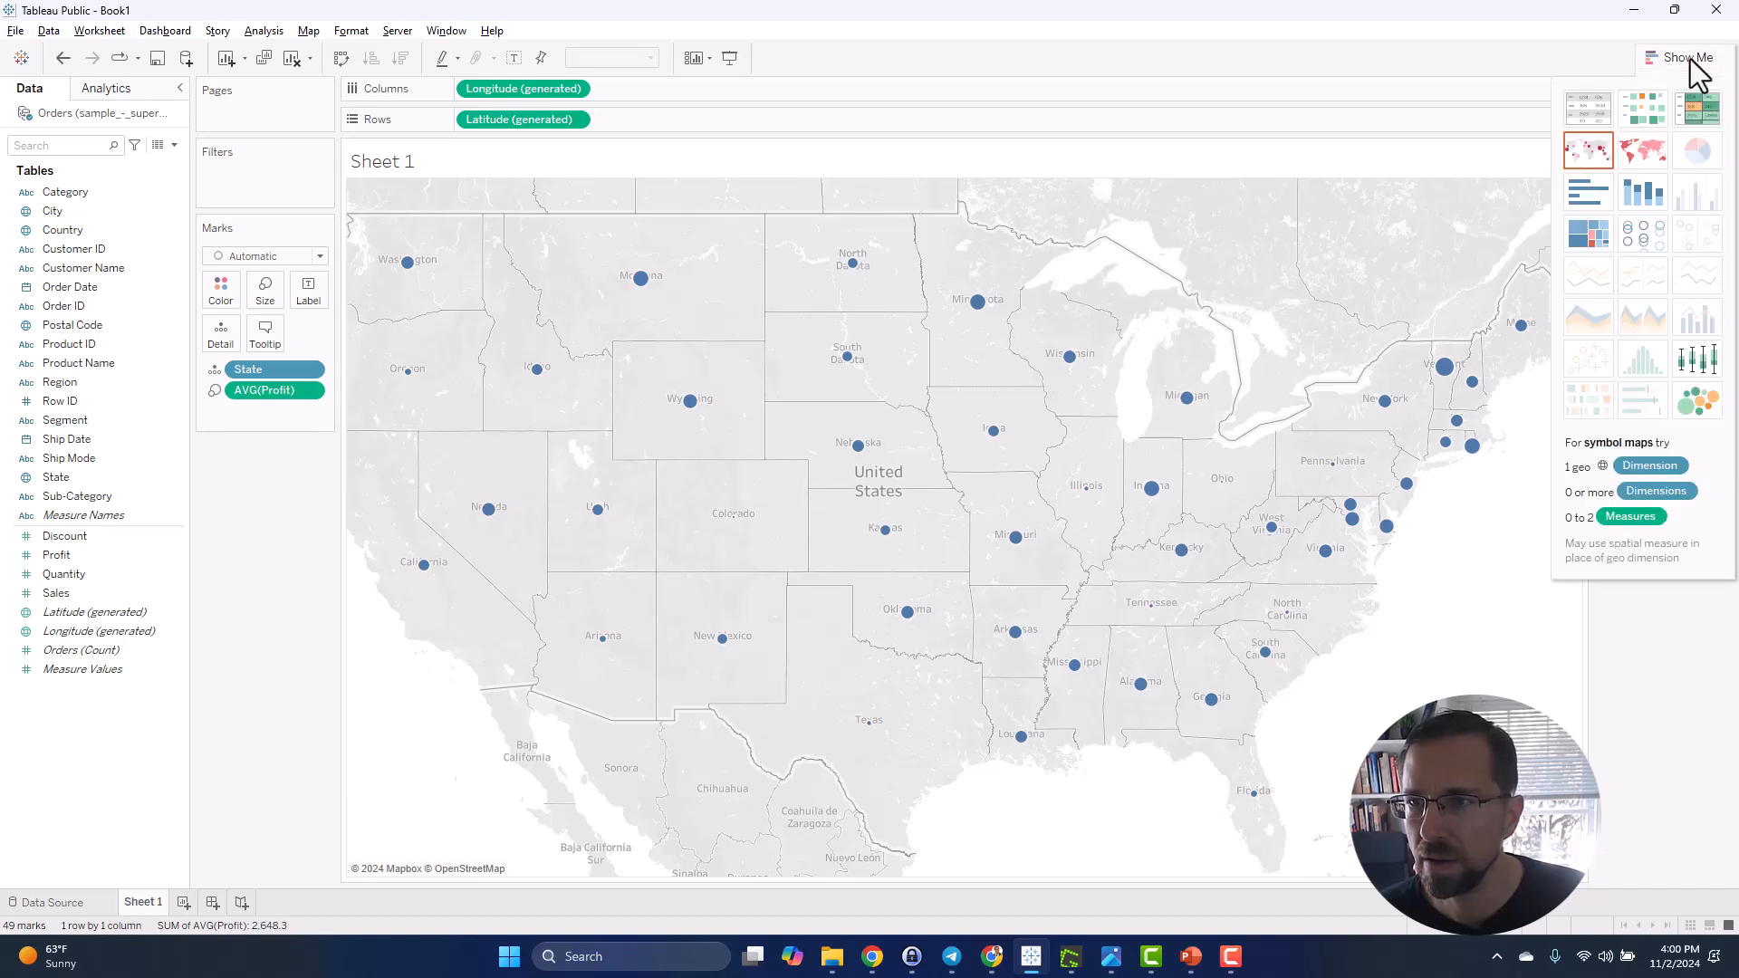
left_click(1637, 151)
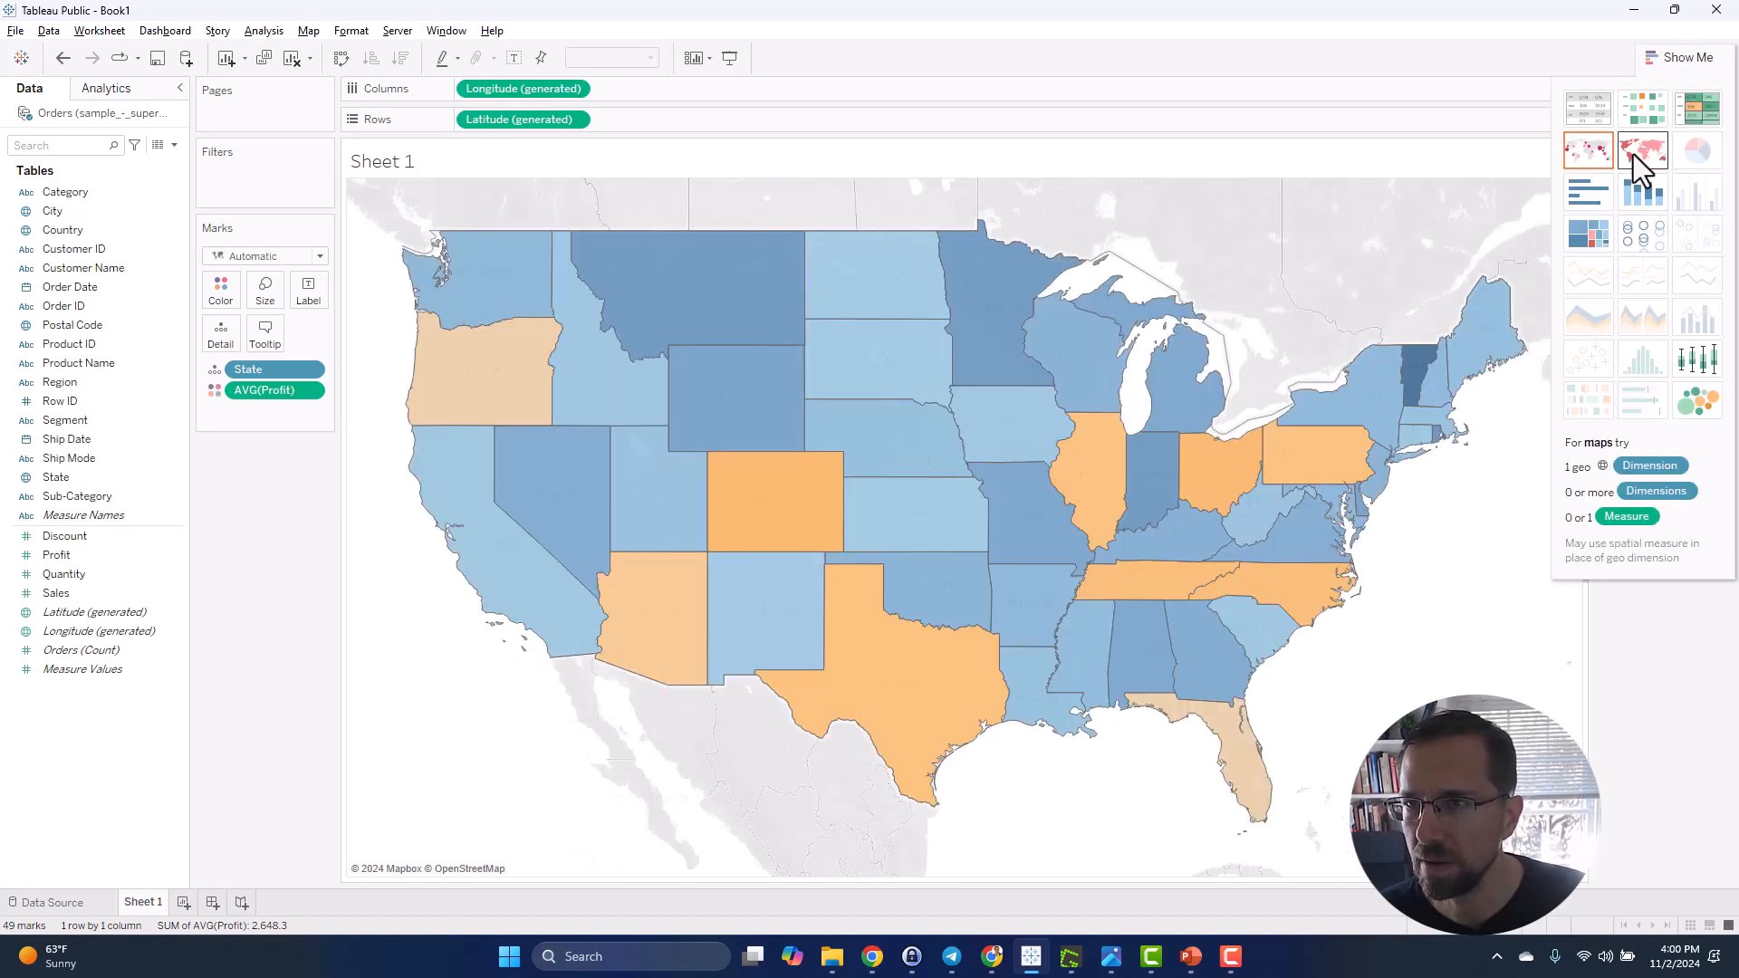
left_click(1683, 57)
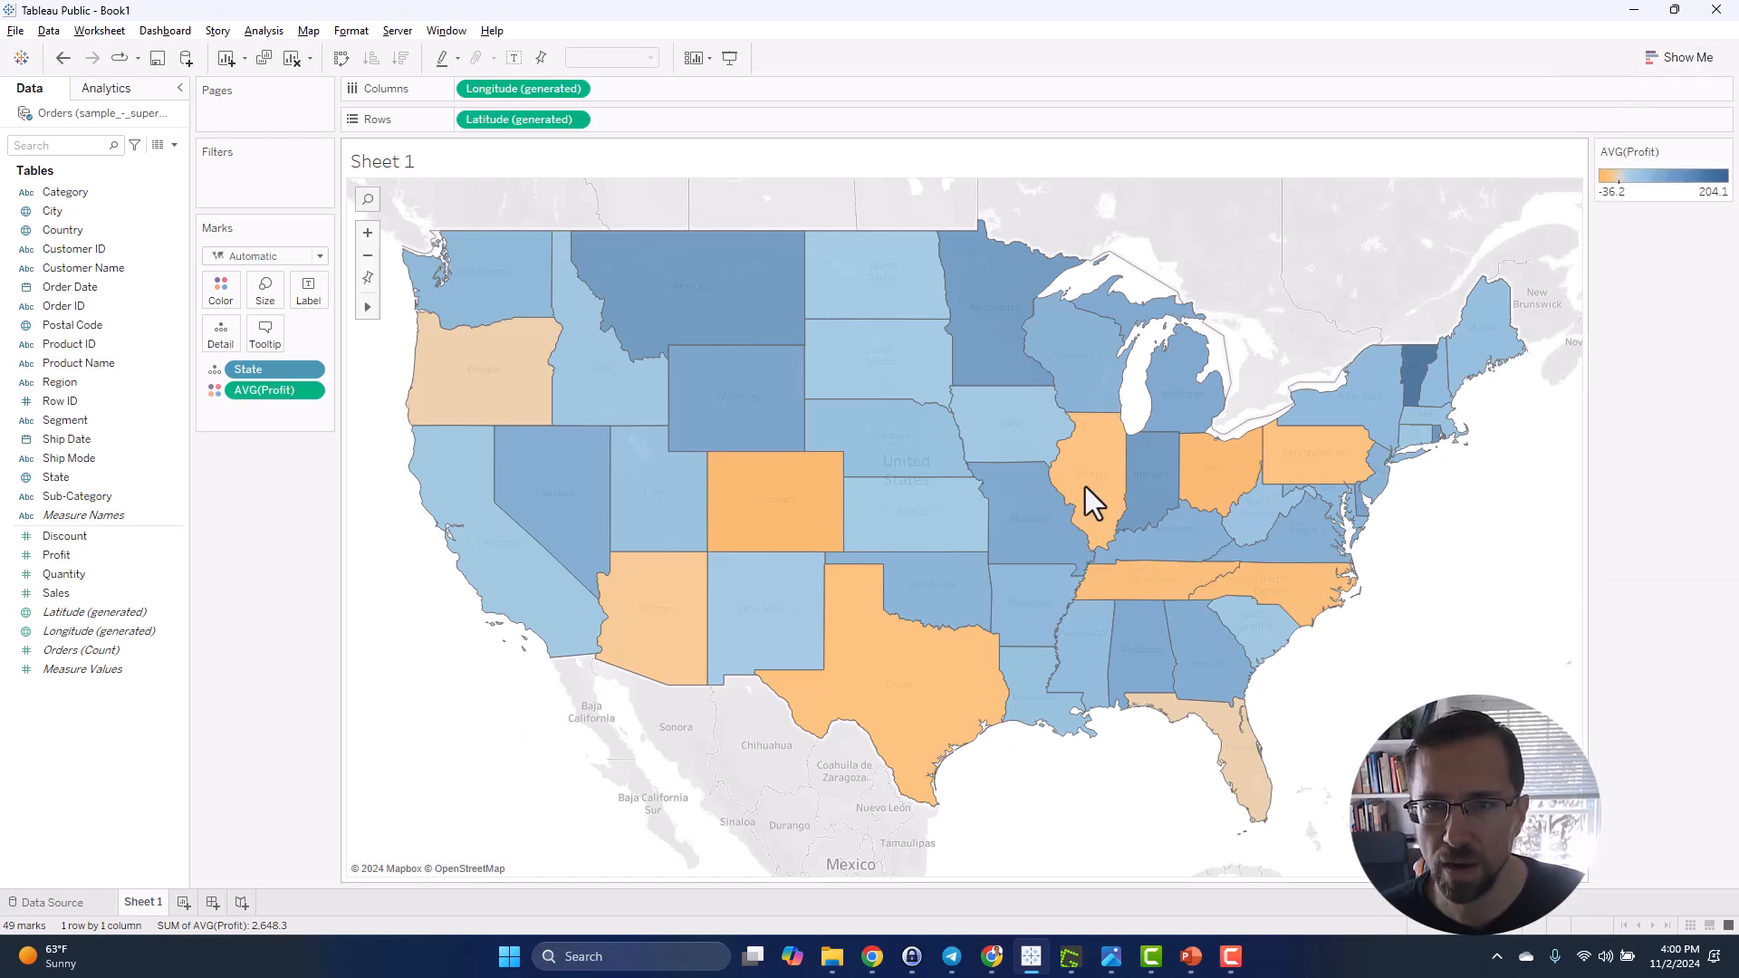
- Remove Profit from the map and set the default color palette of the Profit field to Gray
left_click(250, 389)
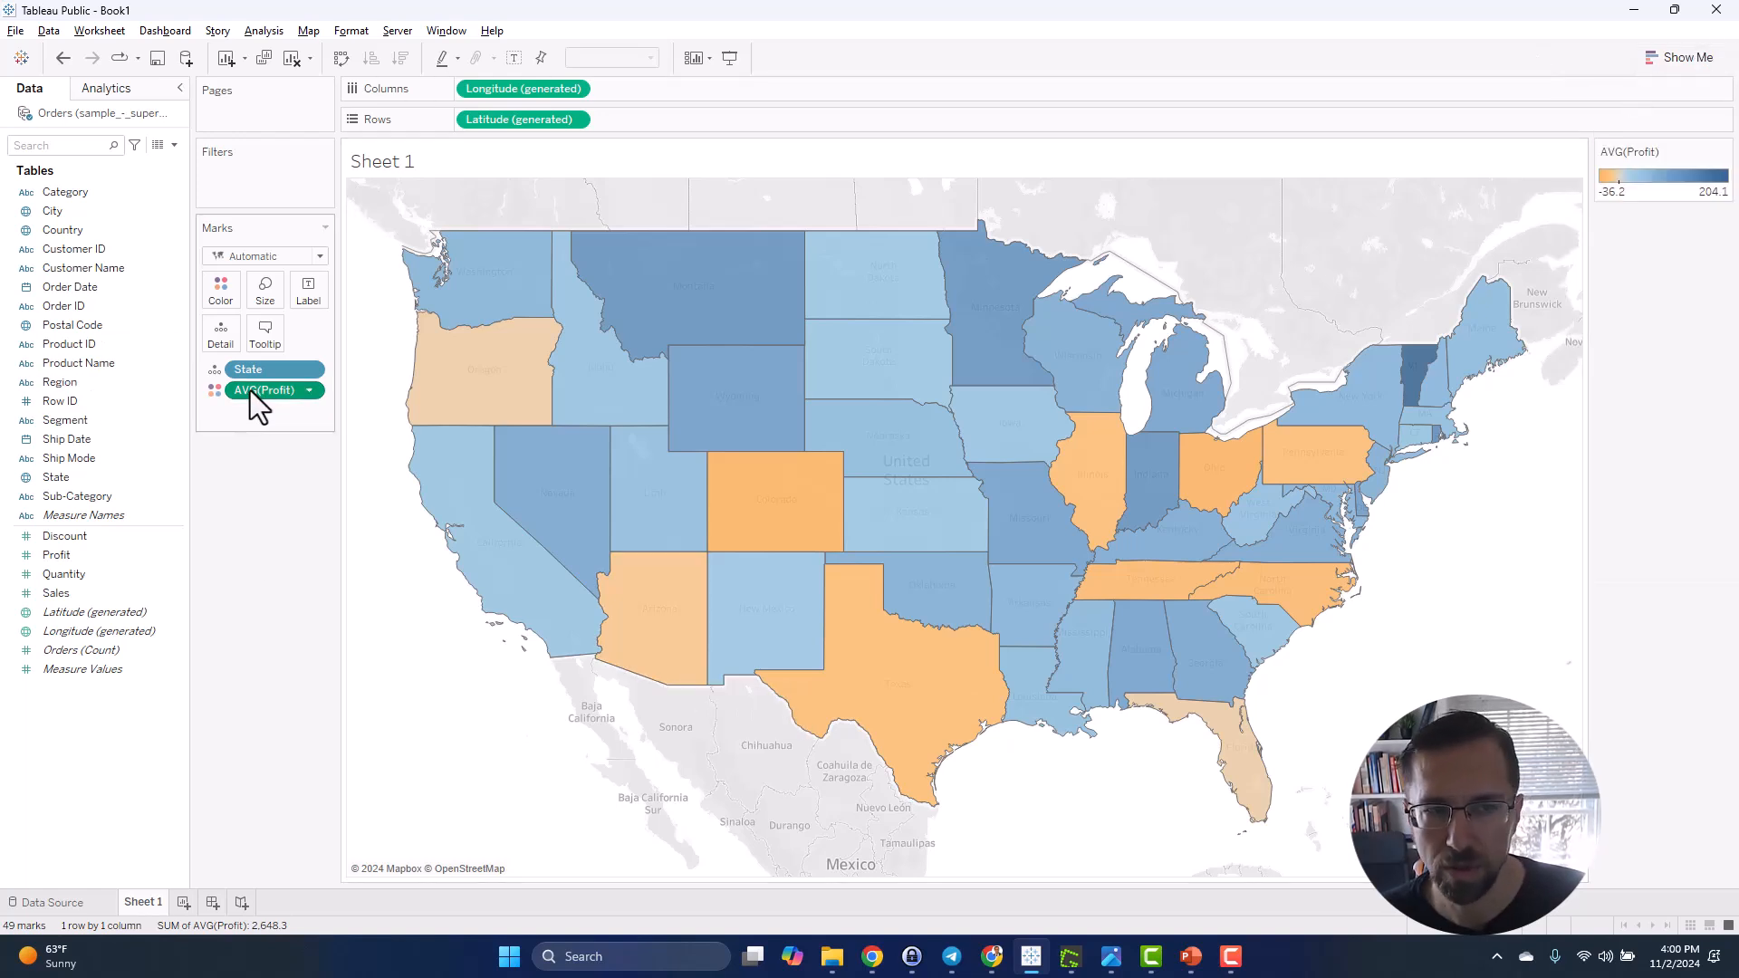
left_click_drag(250, 389, 58, 560)
right_click(58, 560)
mouse_move(154, 779)
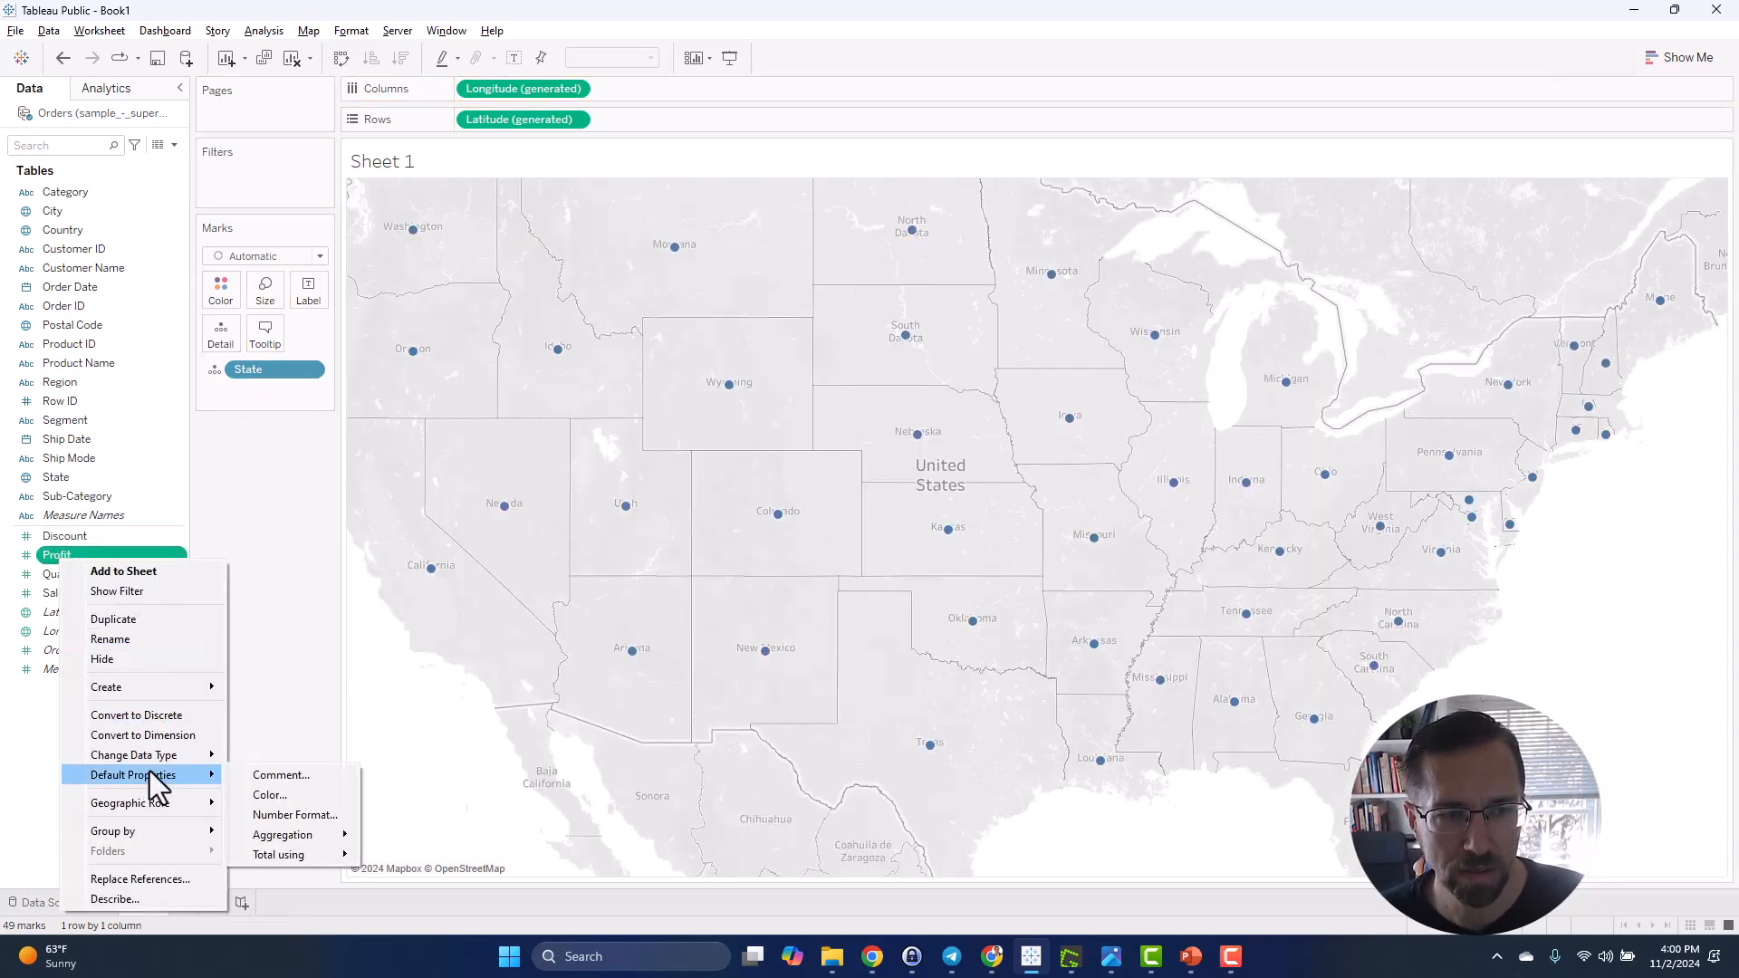
left_click(270, 795)
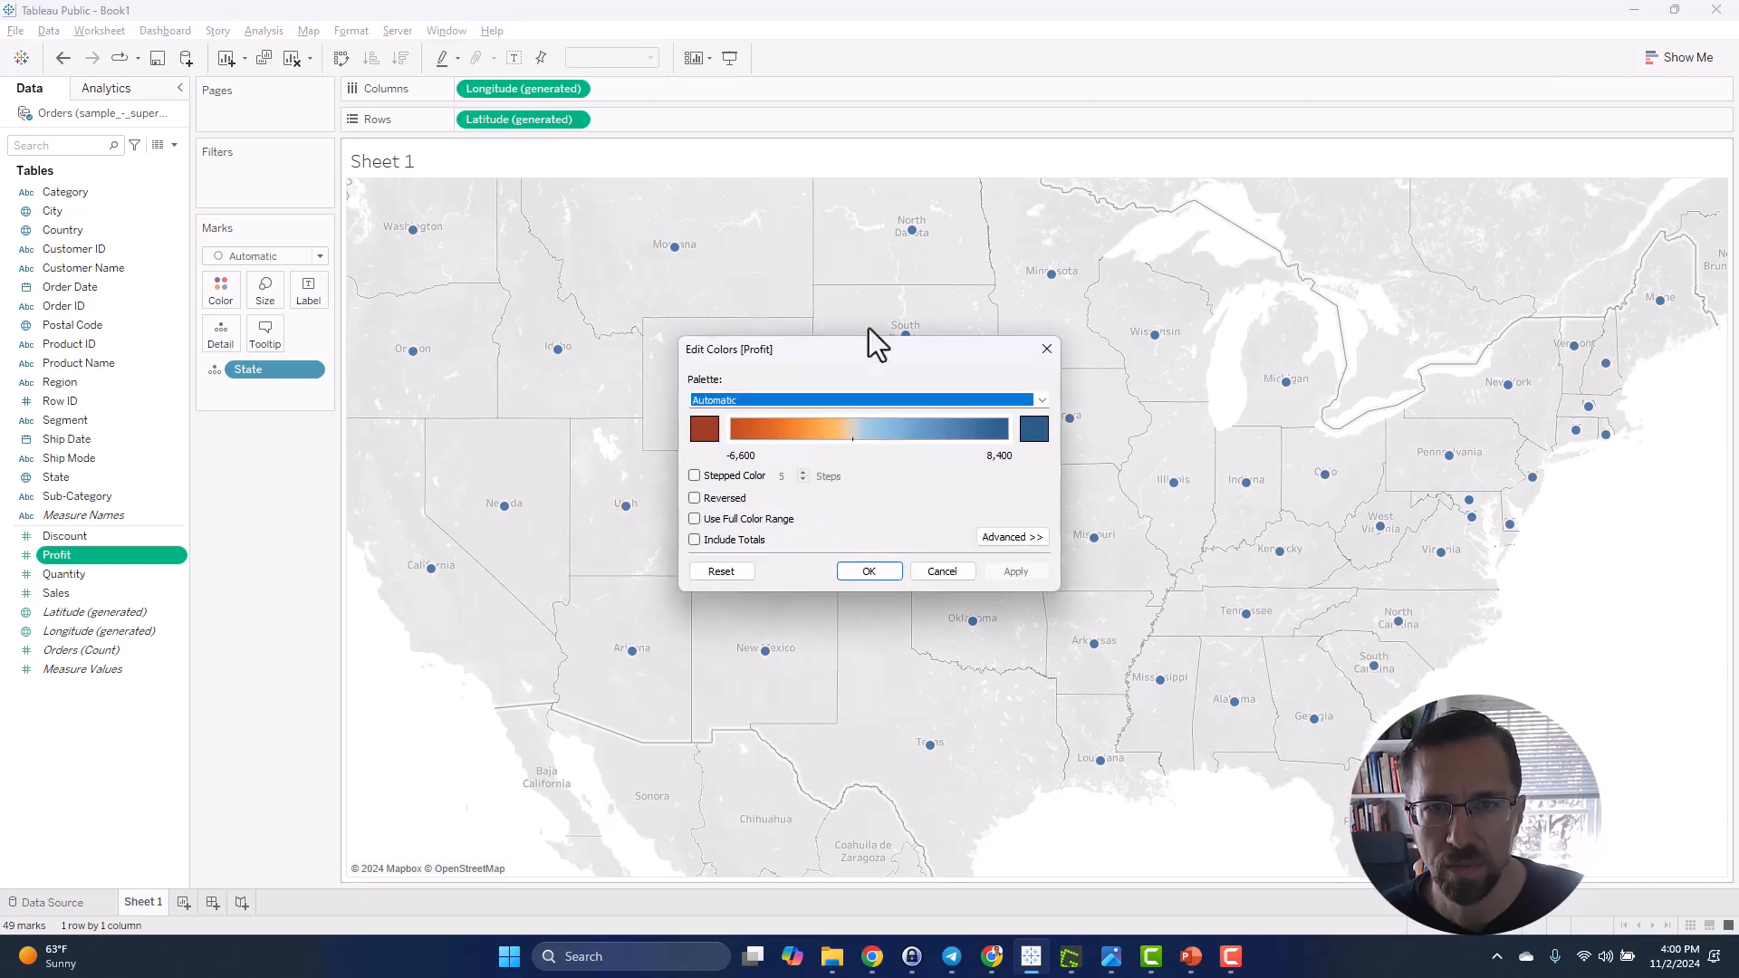
left_click(873, 398)
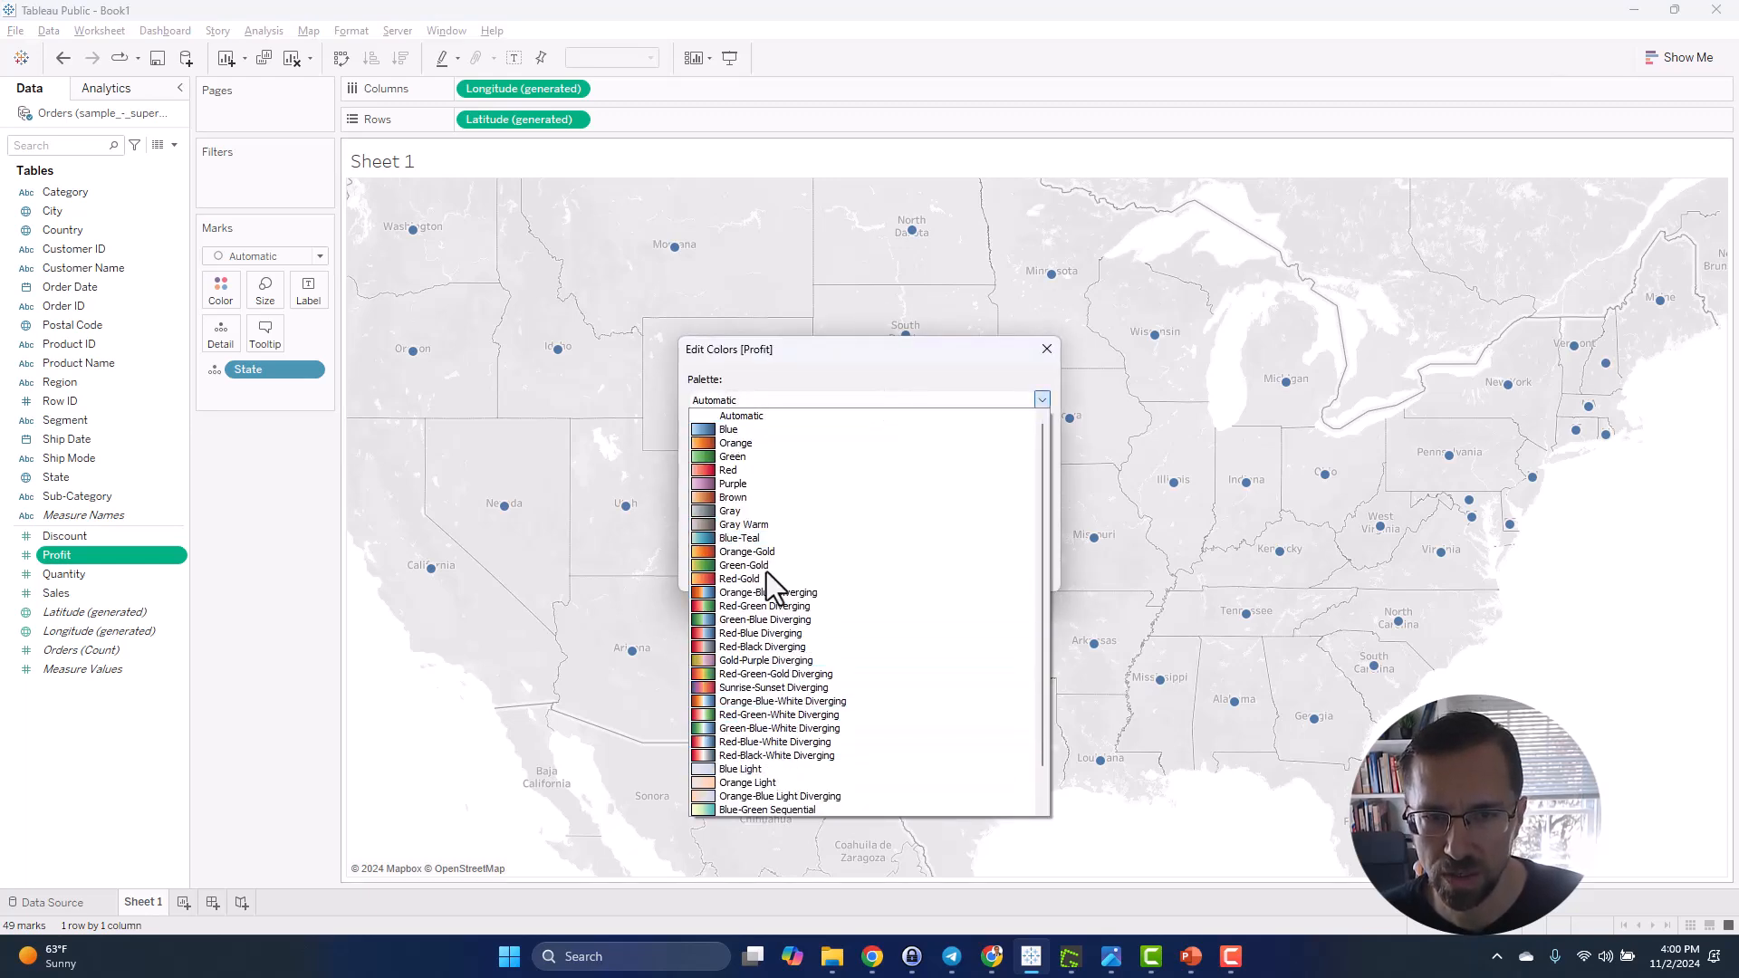
left_click(765, 509)
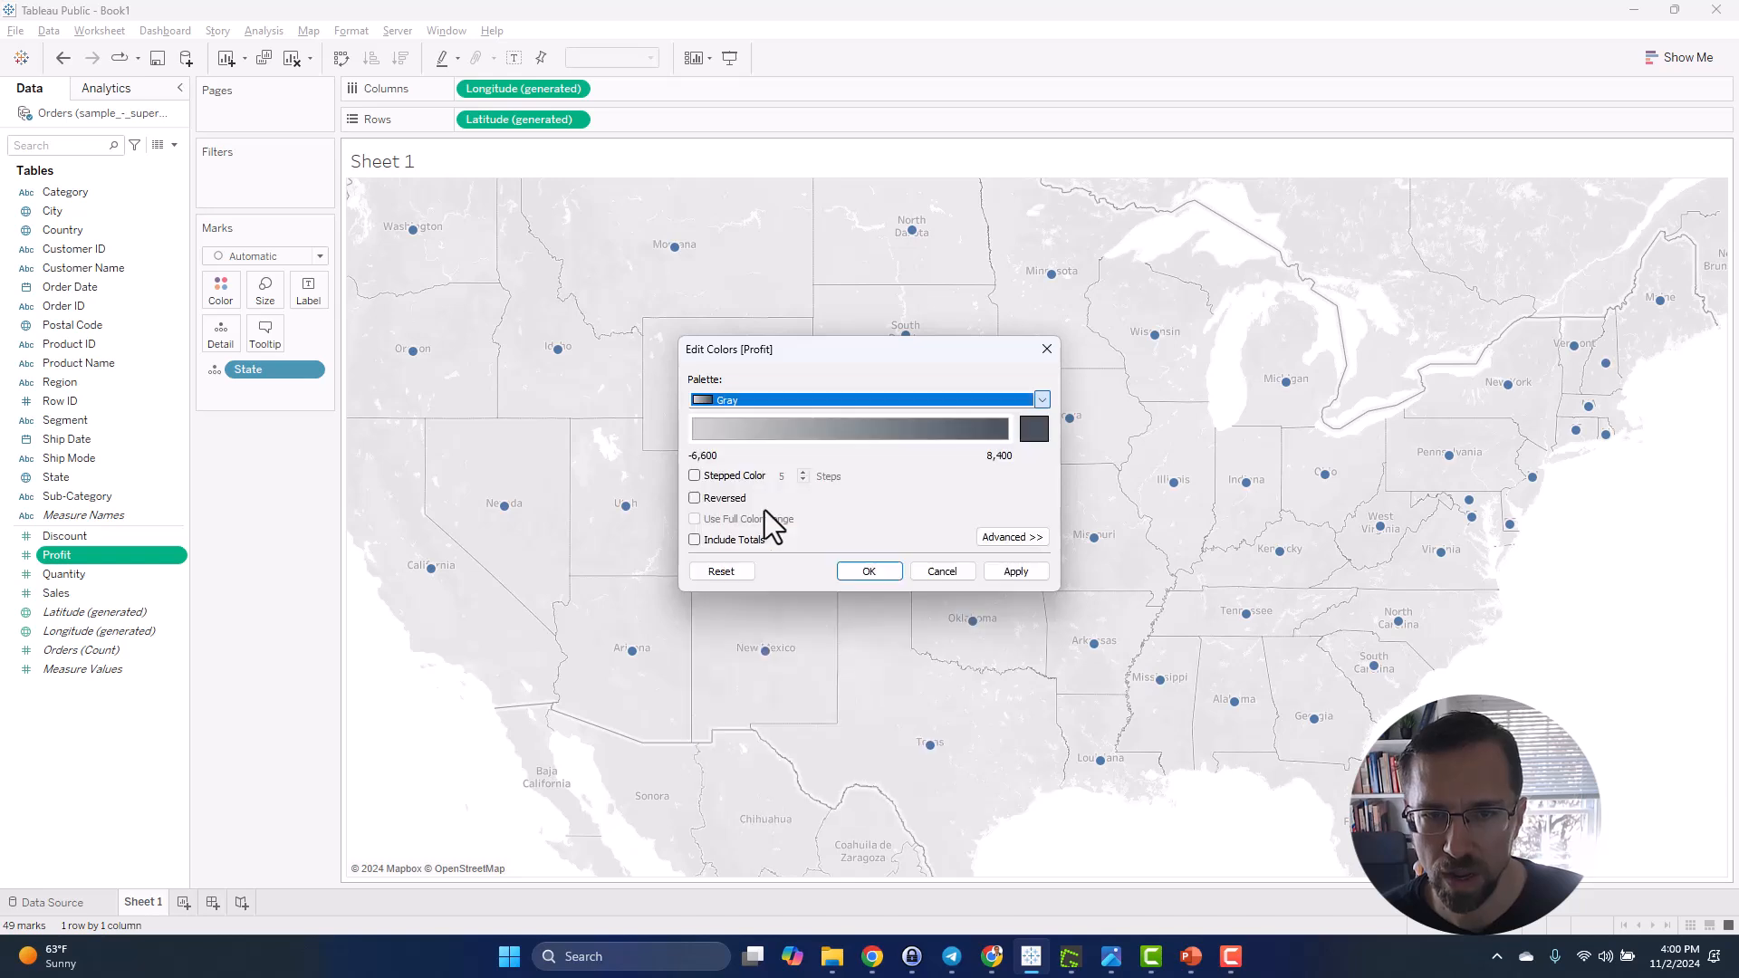
left_click(876, 570)
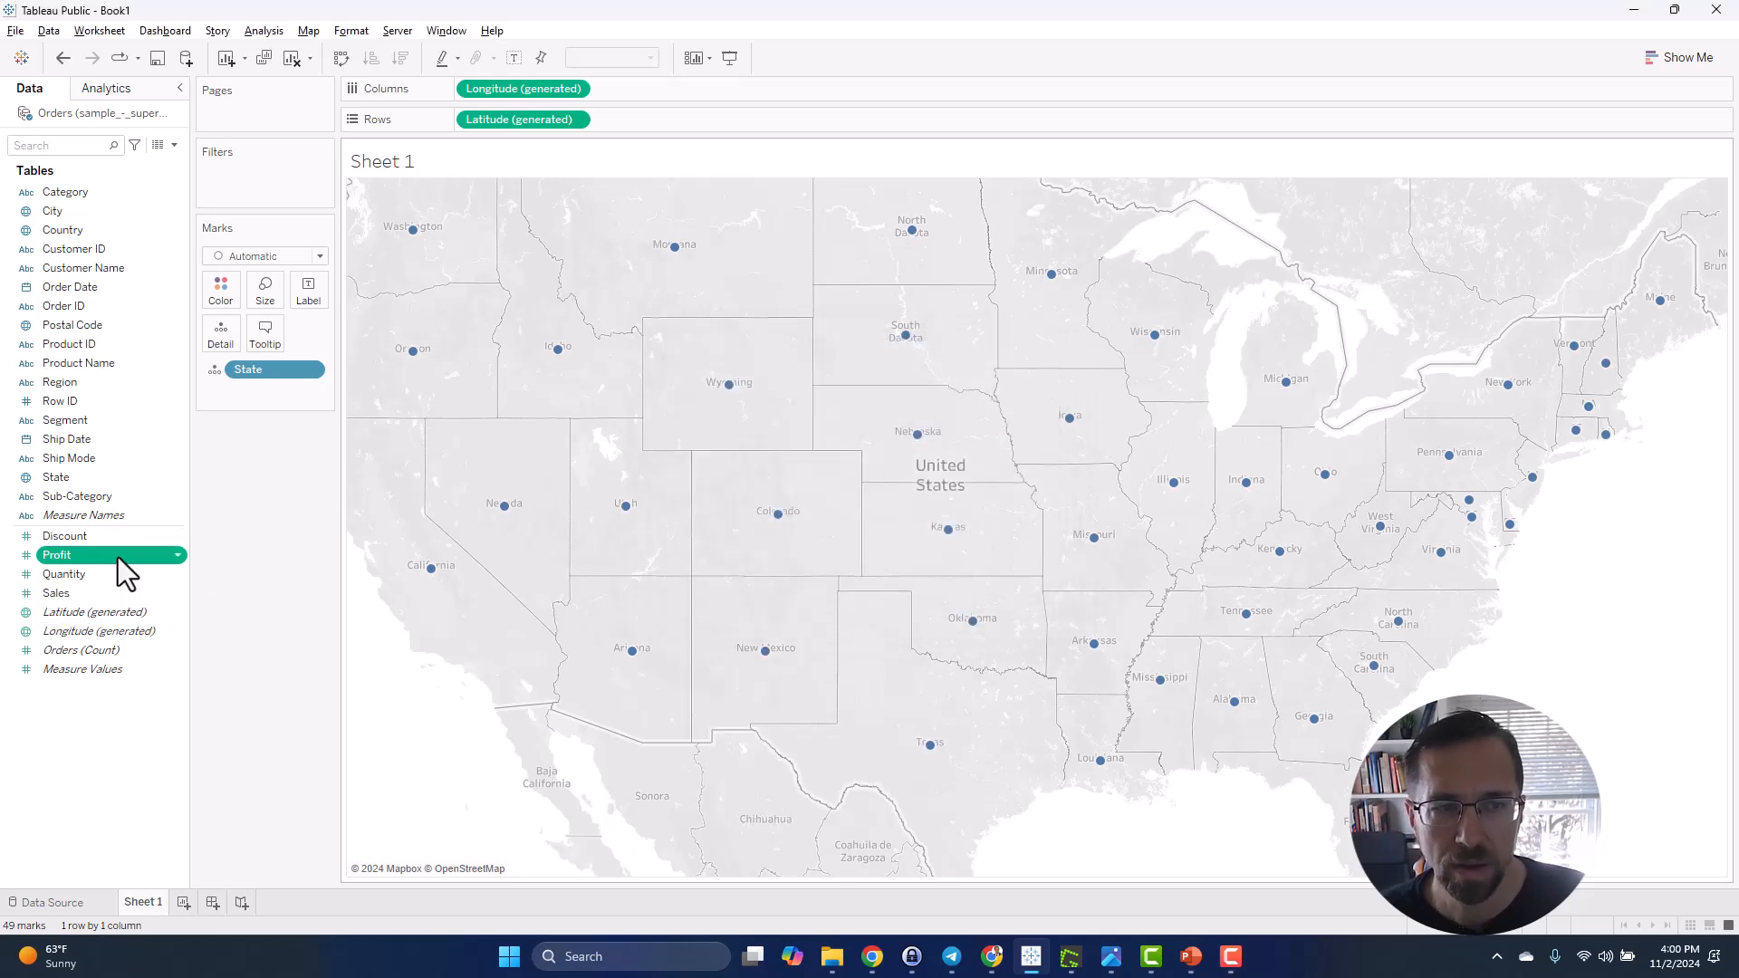
- Add Profit back to the State map and change it to a filled map using the default gray palette
left_click_drag(118, 557, 1314, 508)
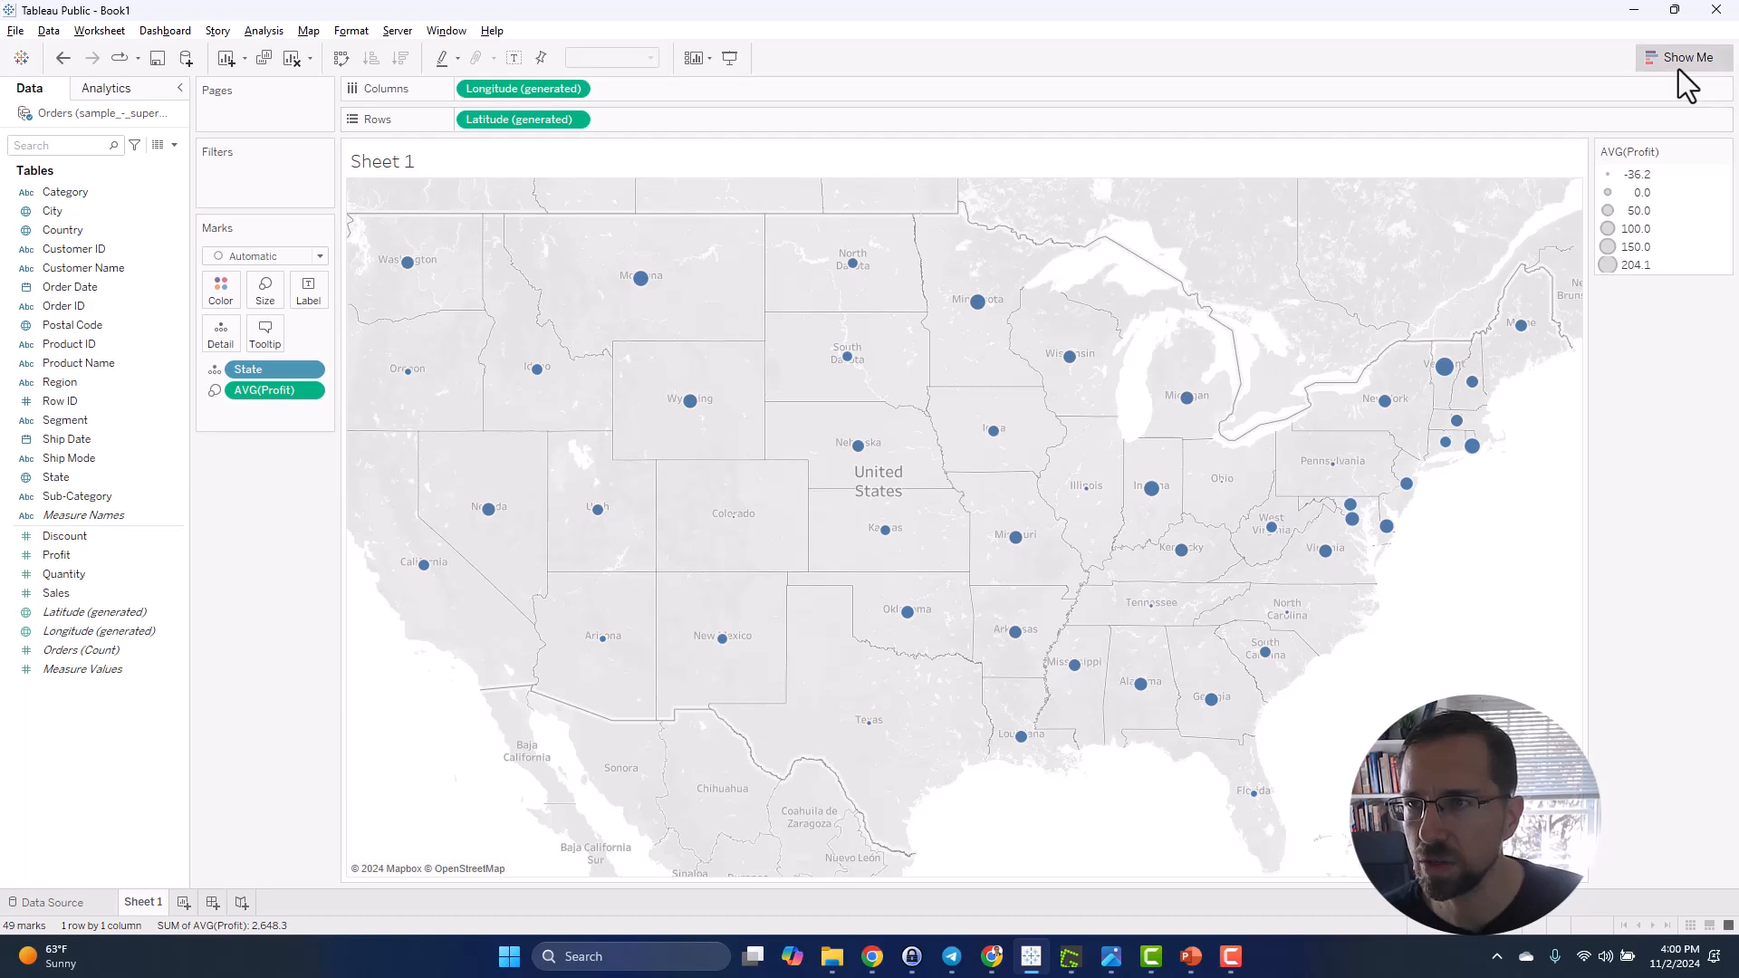
left_click(1677, 59)
left_click(1649, 152)
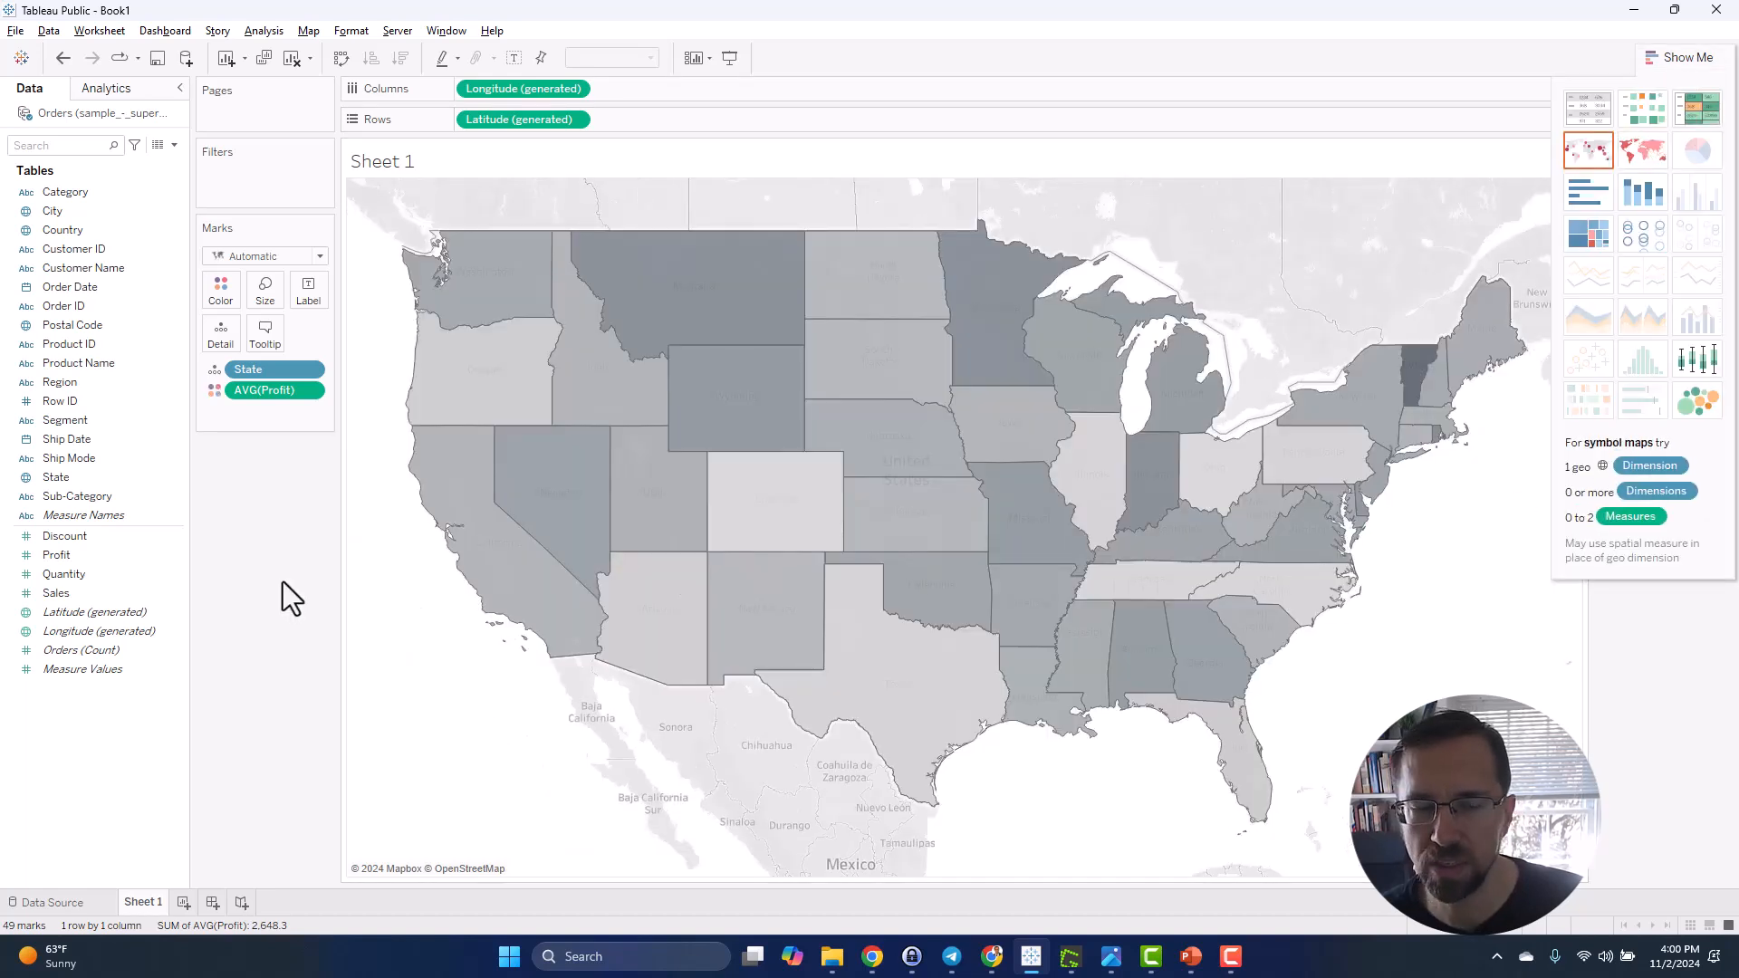
left_click(1678, 57)
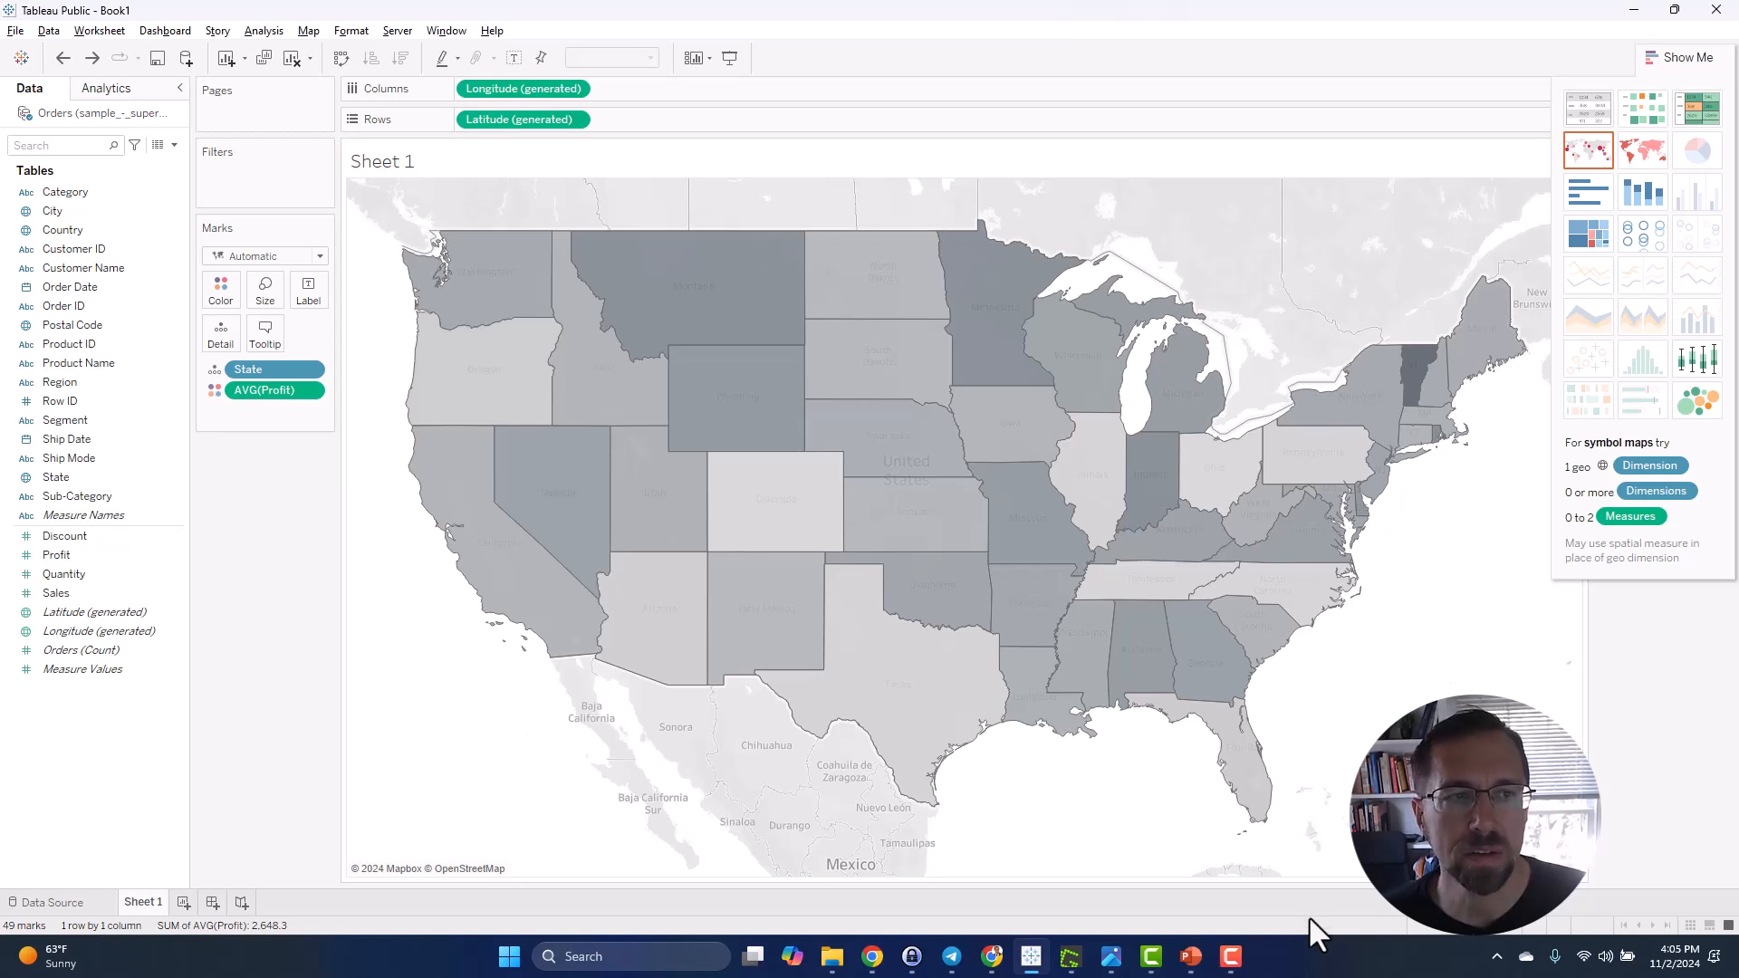
- Rename the Customer Name field to Customer Full Name
right_click(95, 268)
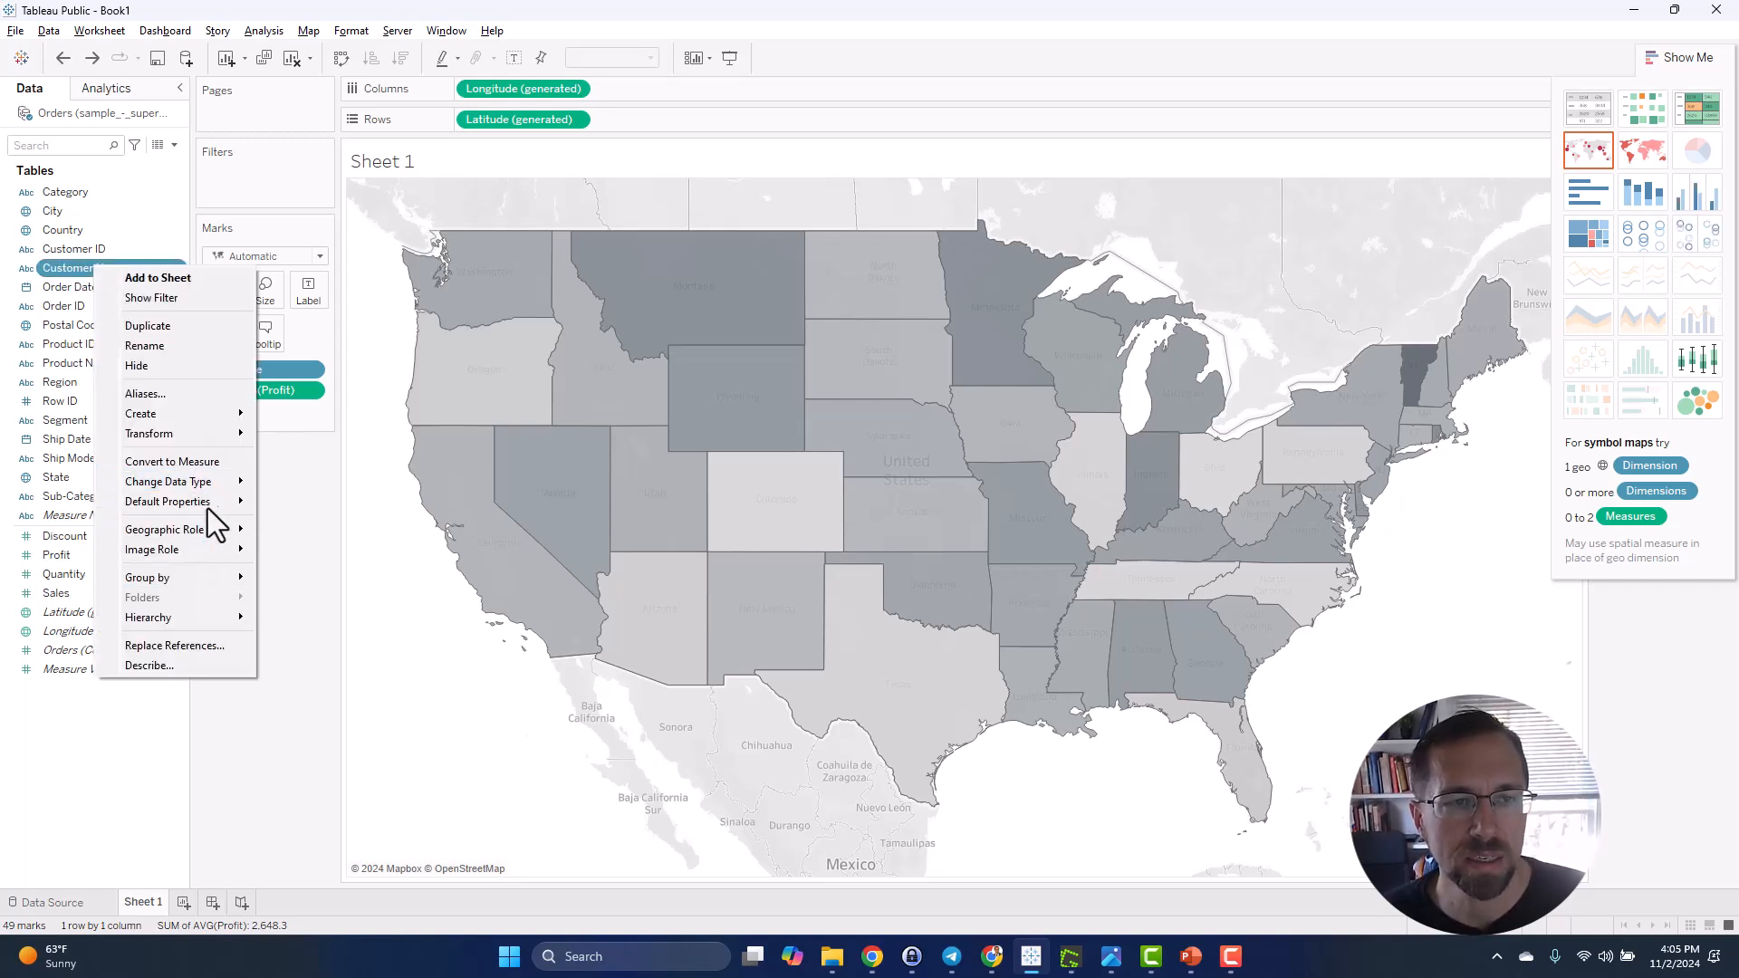
left_click(145, 345)
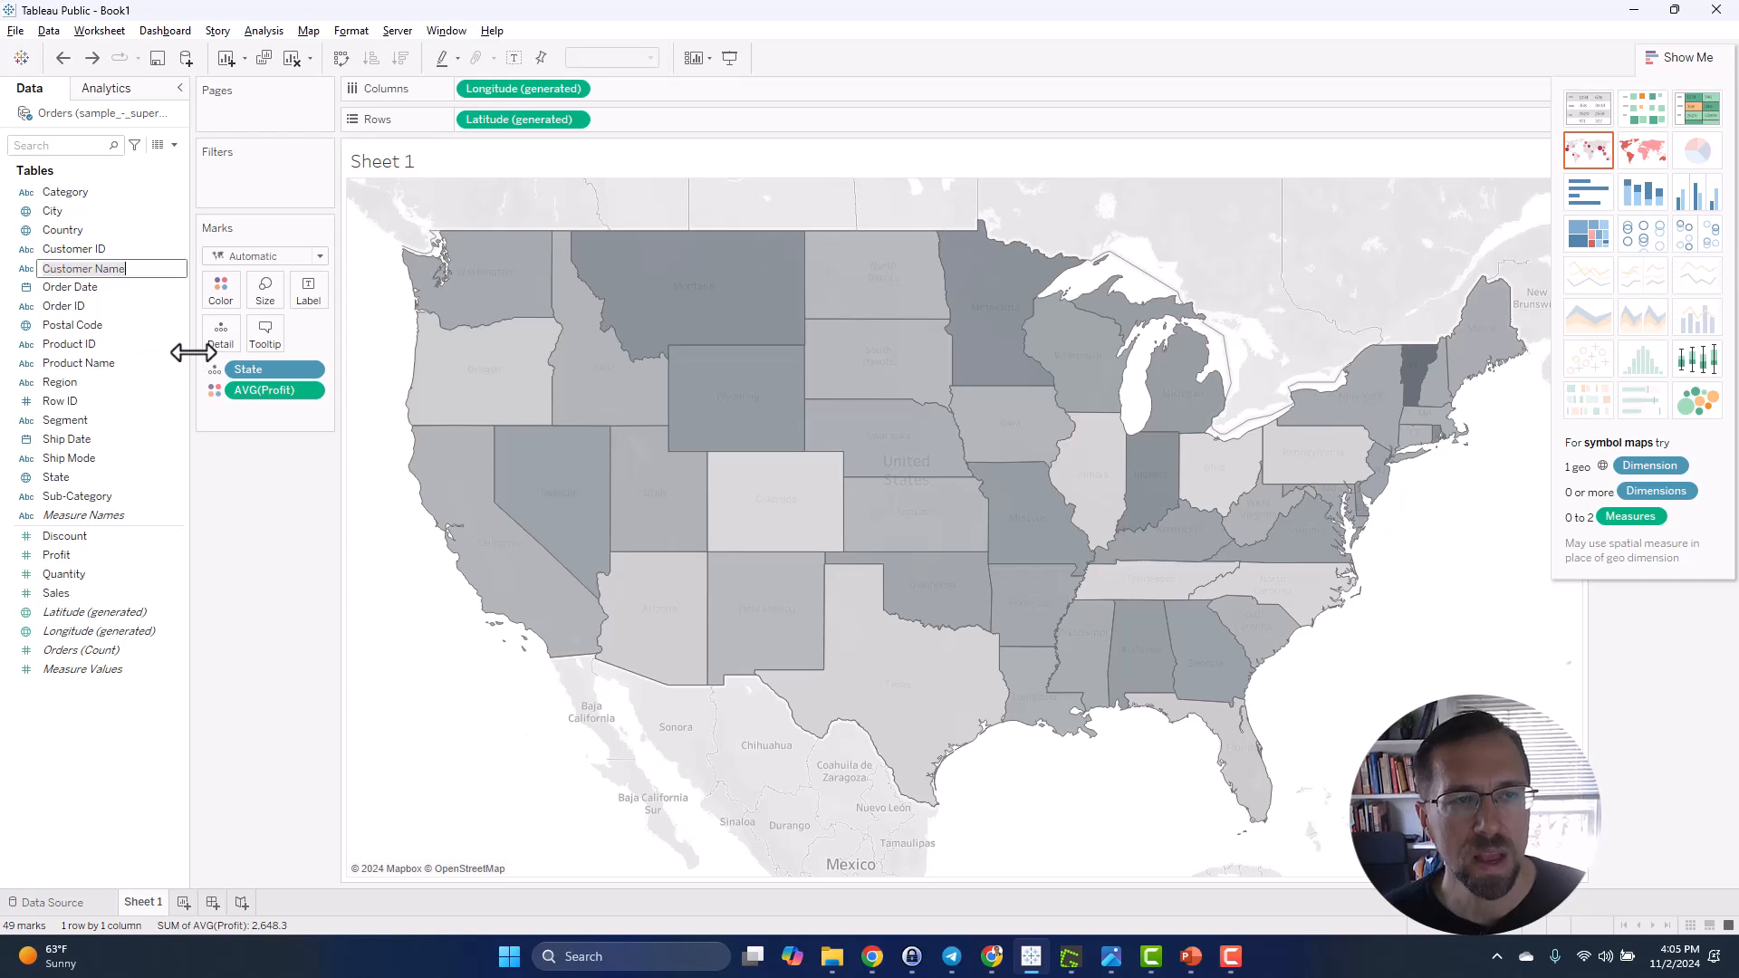
left_click(96, 268)
type("Full")
key("Return")
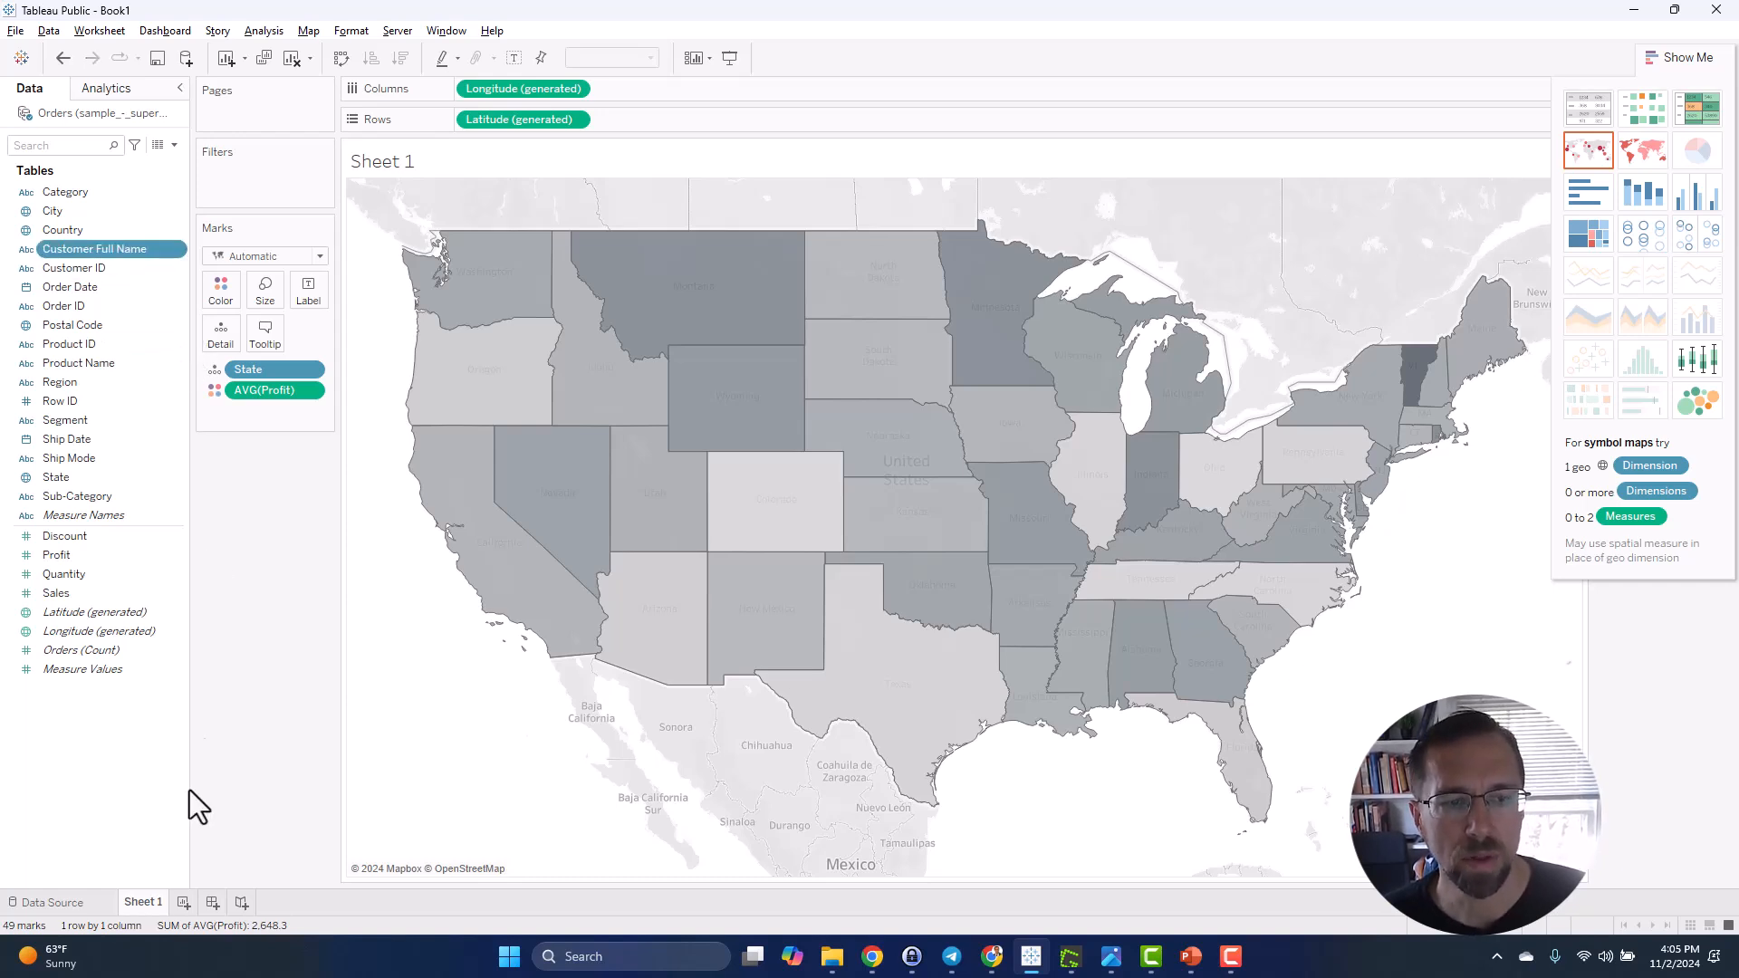
- Create a new worksheet and list the Customer Full Name field in Rows
left_click(181, 903)
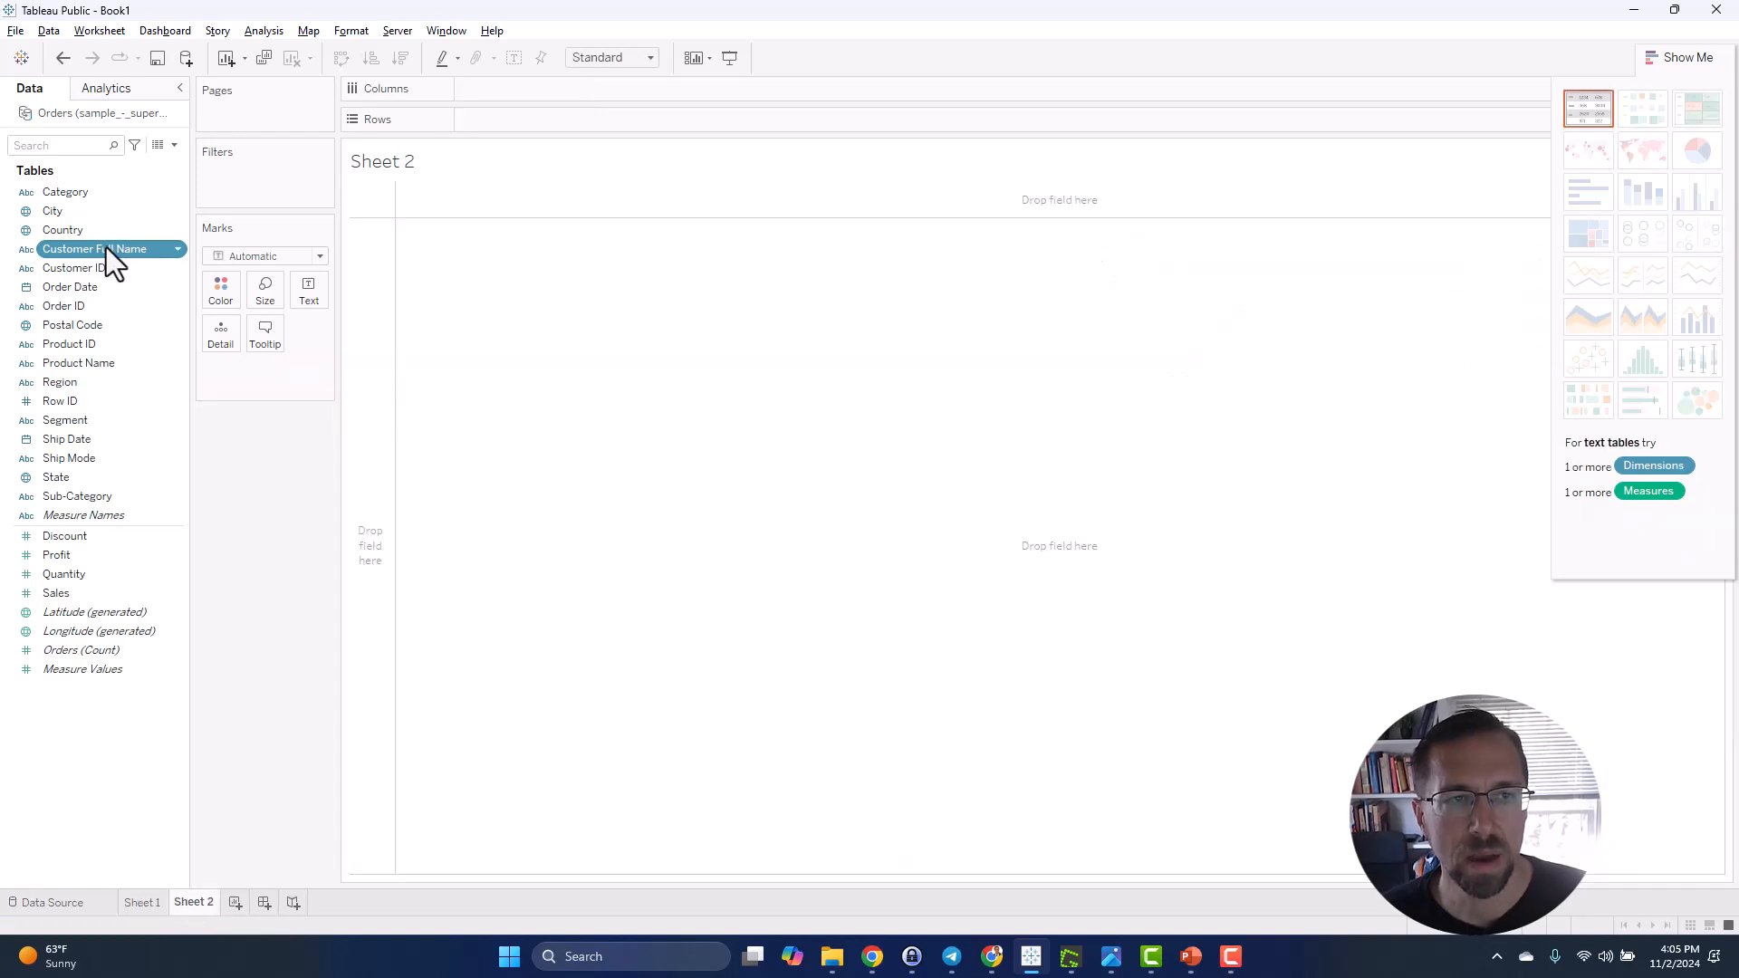
left_click_drag(909, 485, 897, 475)
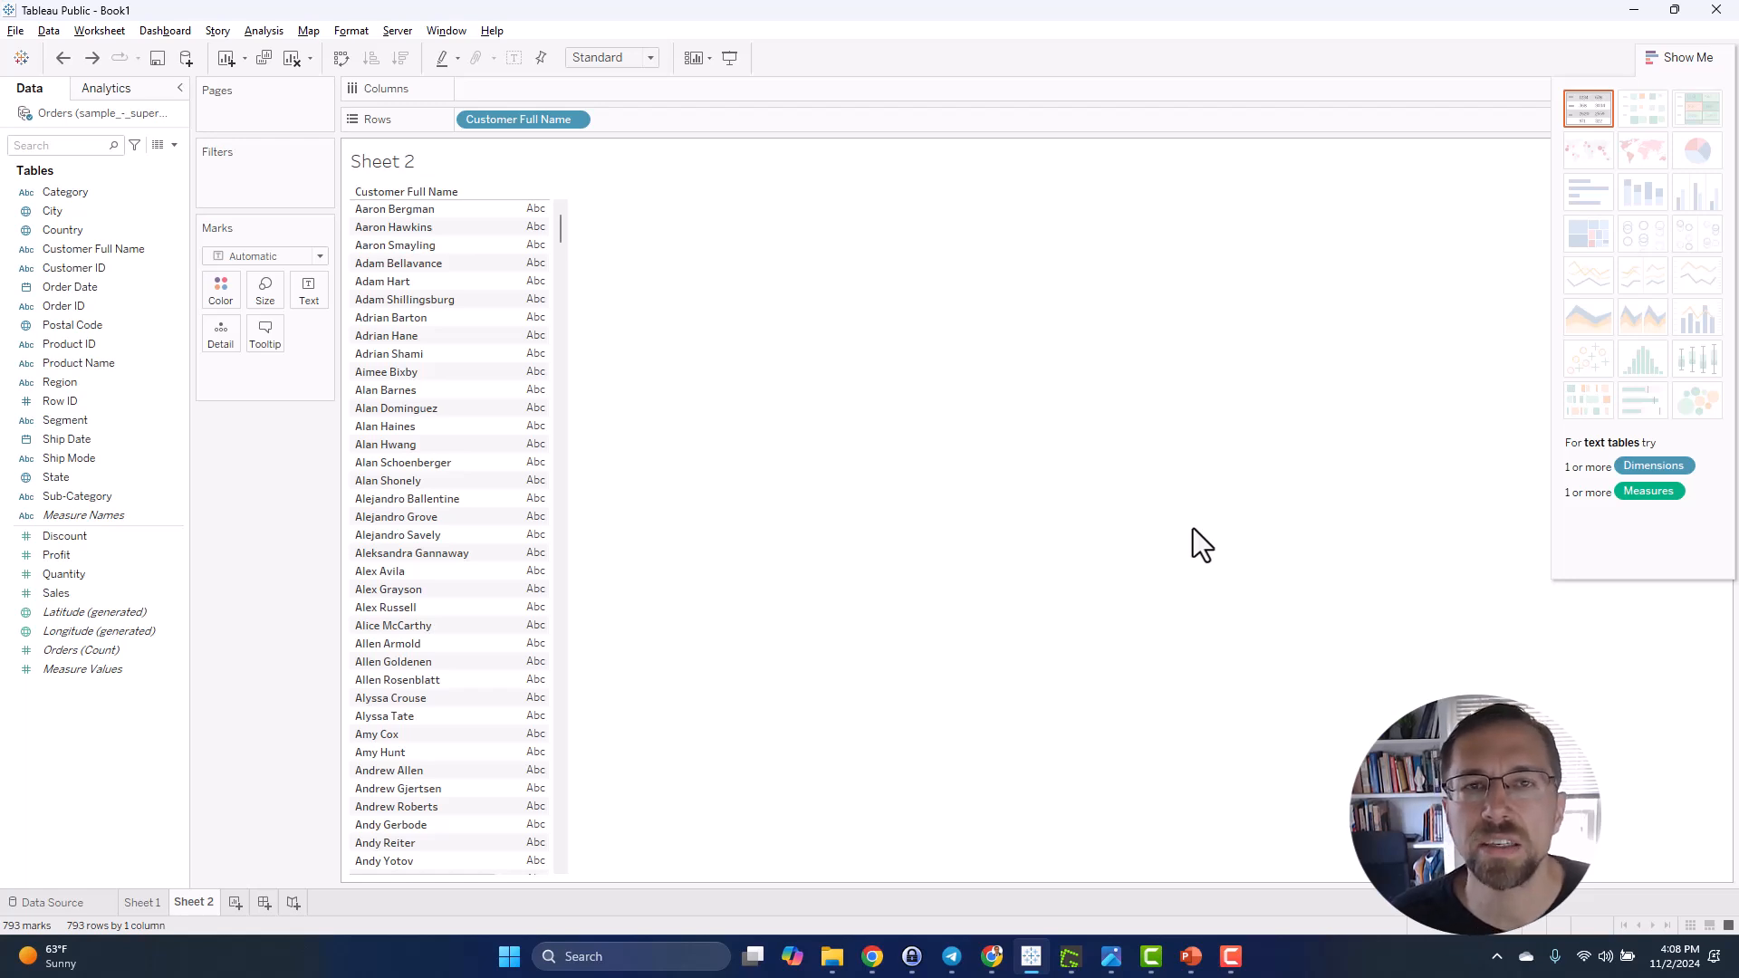
- Create a new worksheet with Ship Date in Columns, expanded from year down to quarter and month
left_click(237, 901)
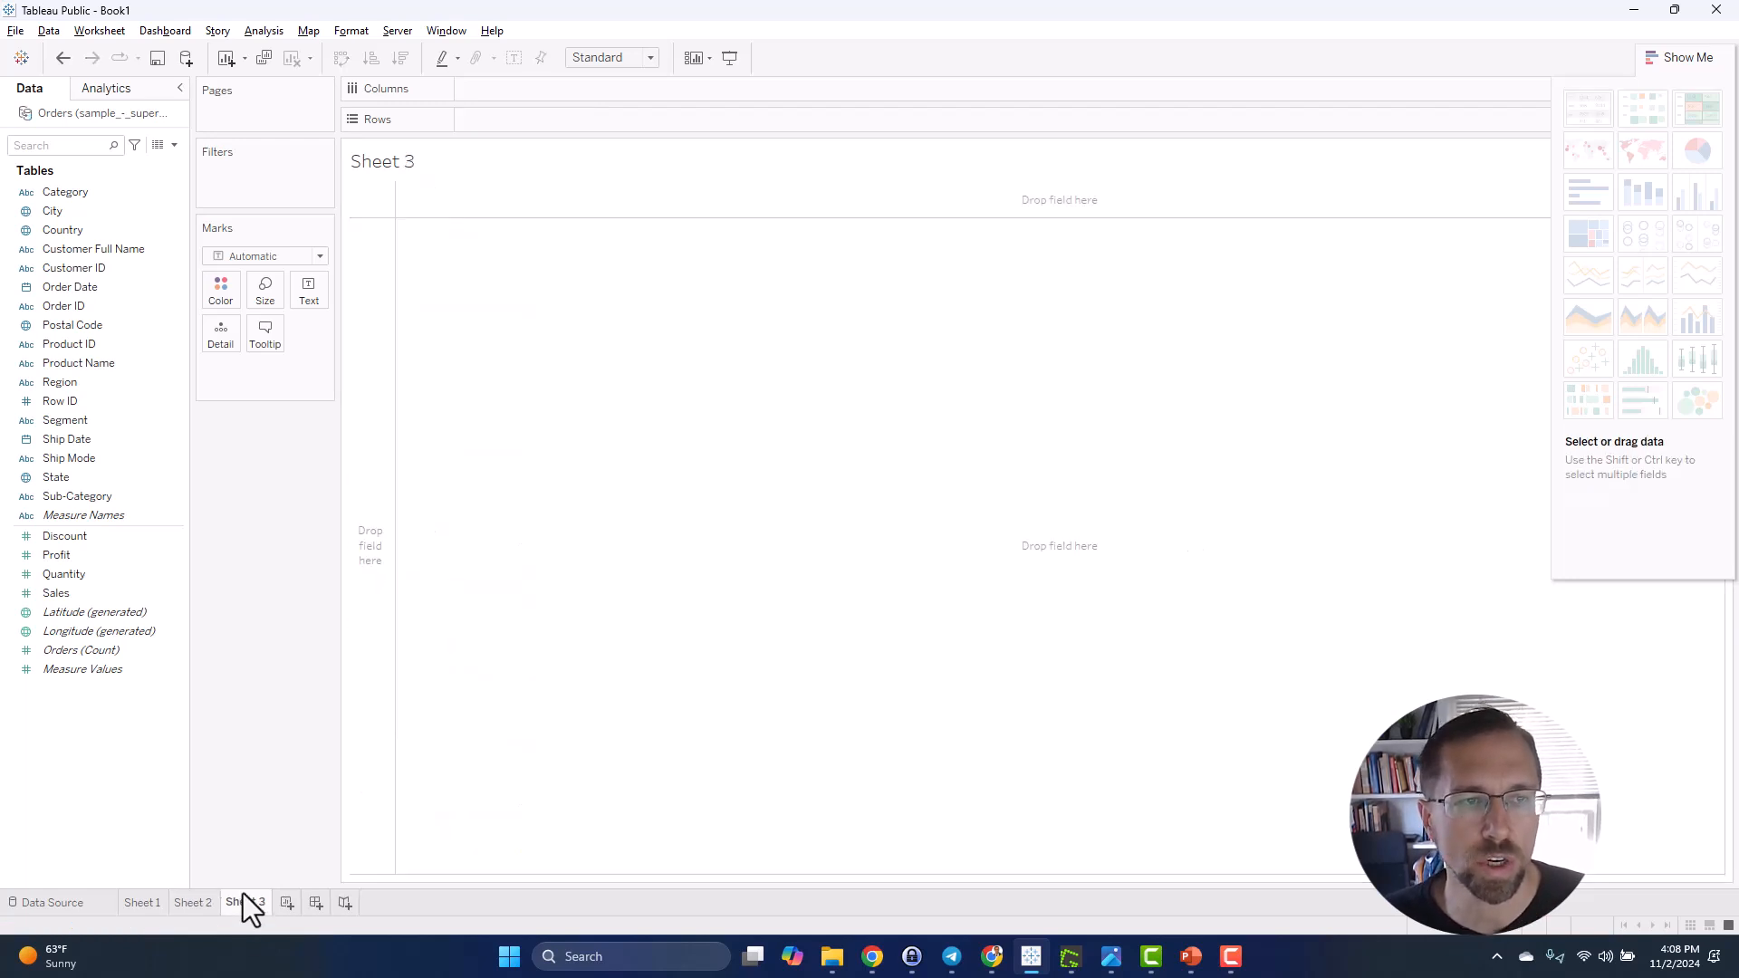
double_click(69, 441)
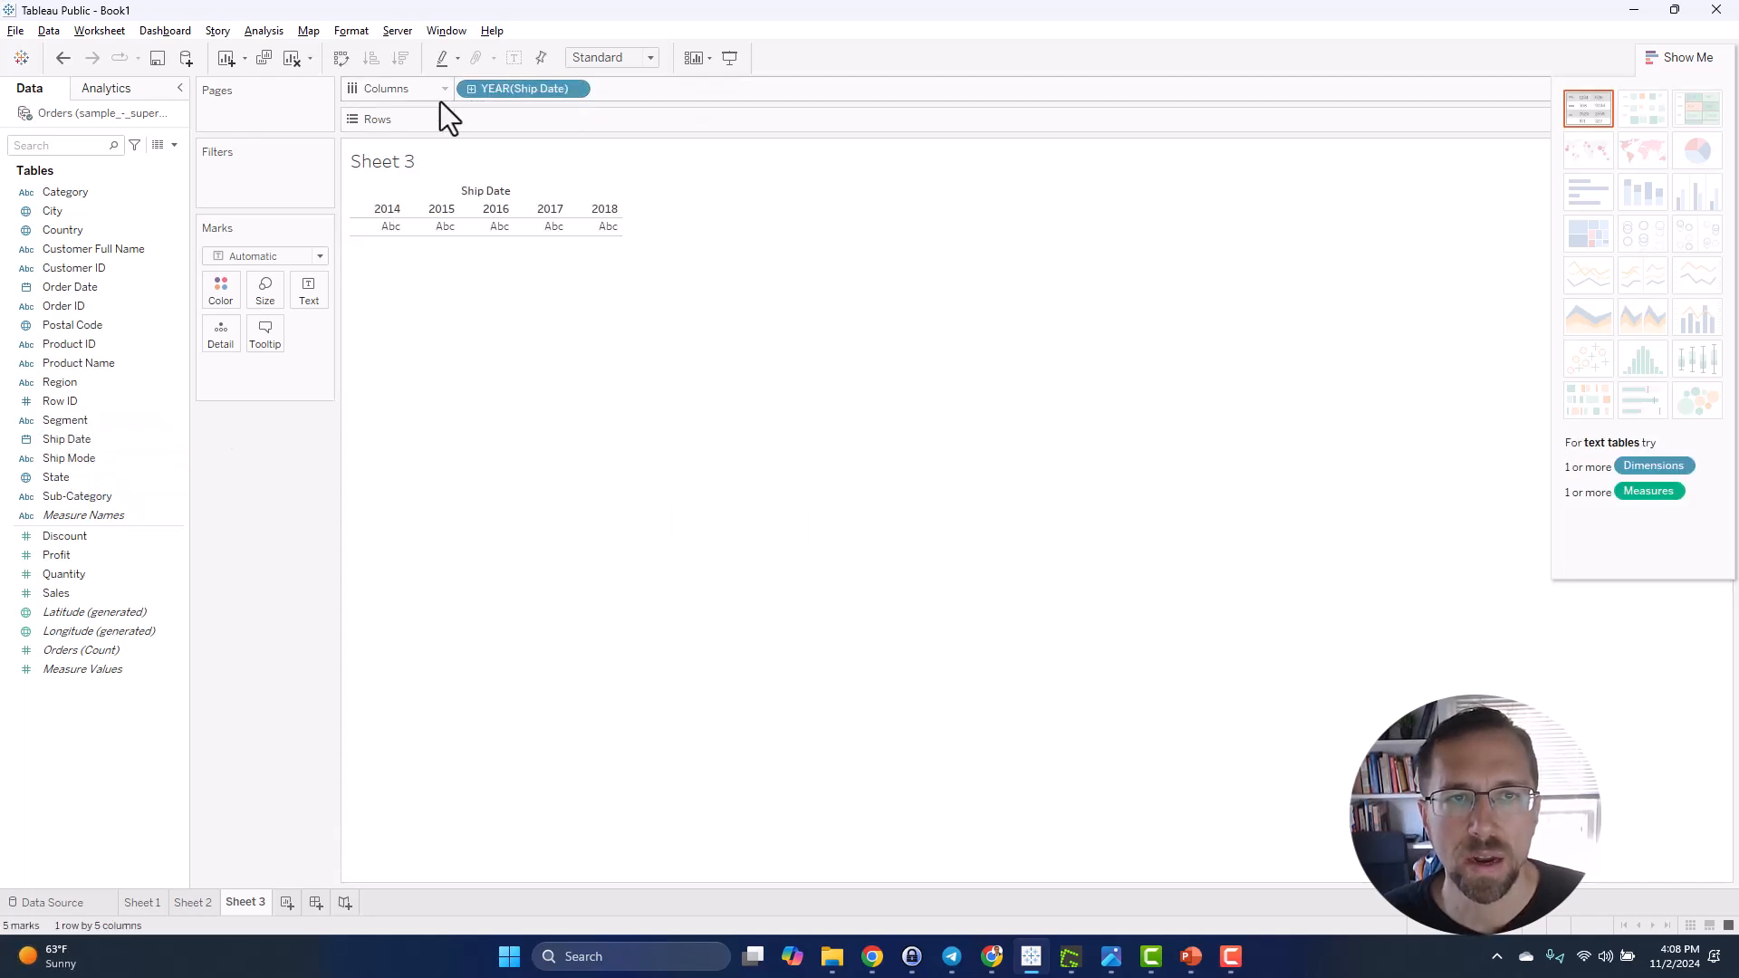
left_click(472, 89)
left_click(609, 89)
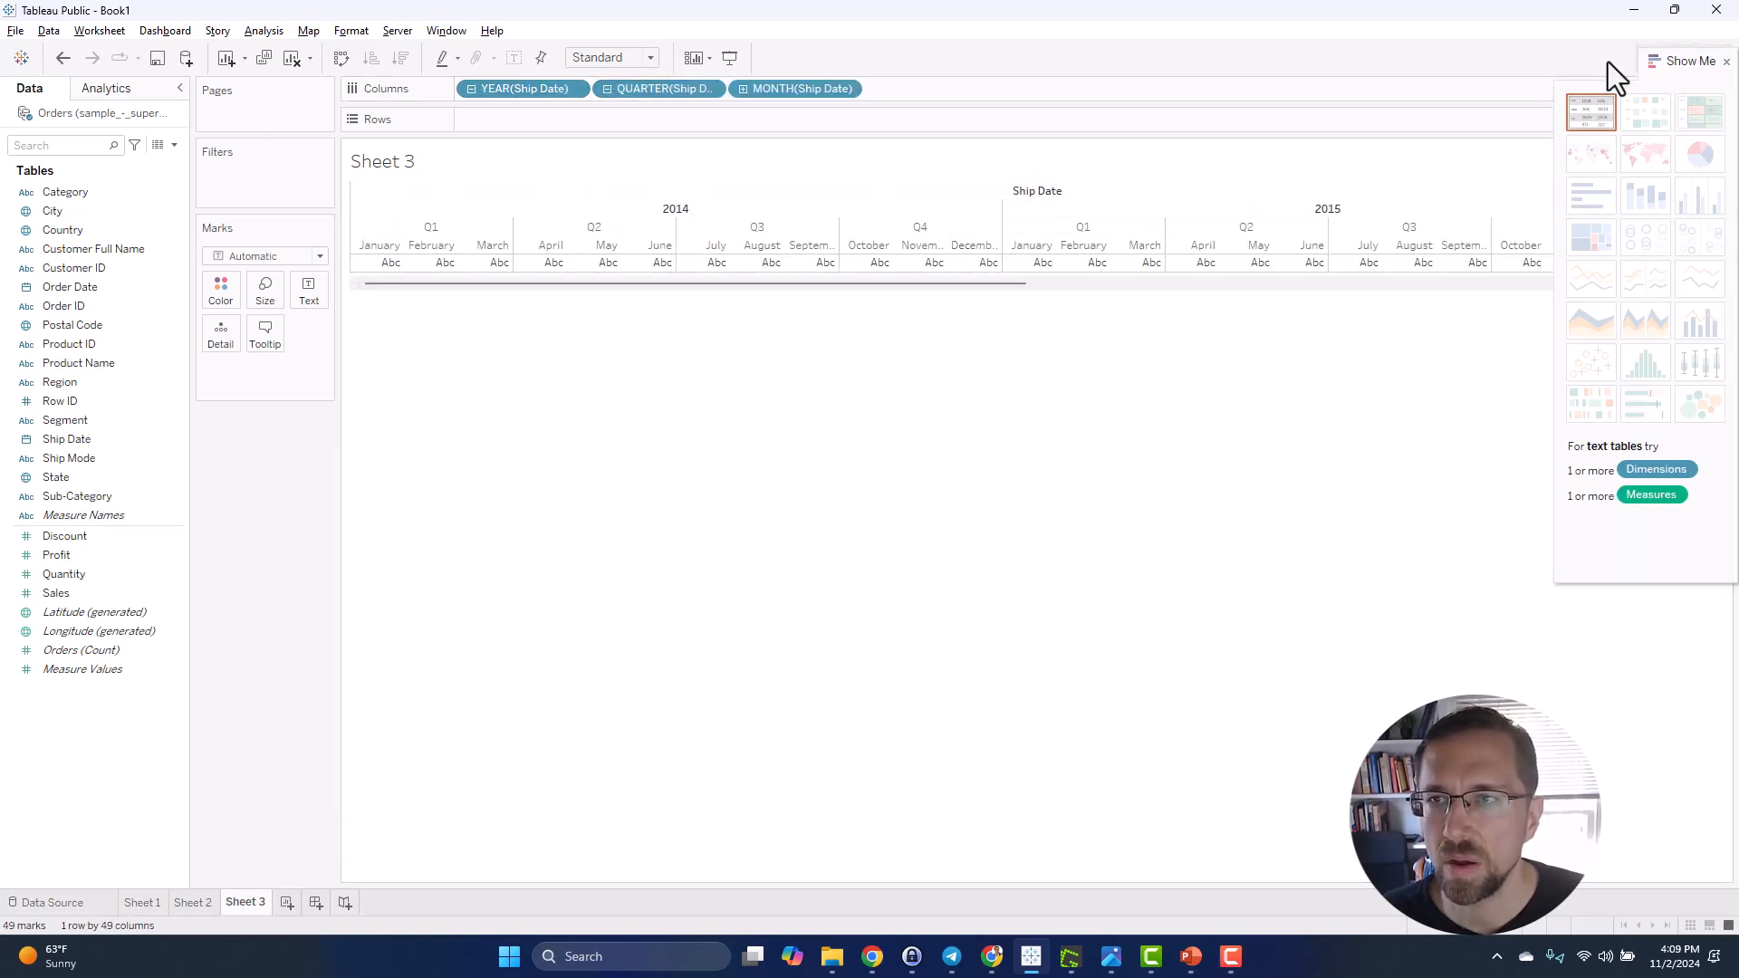
left_click(1727, 61)
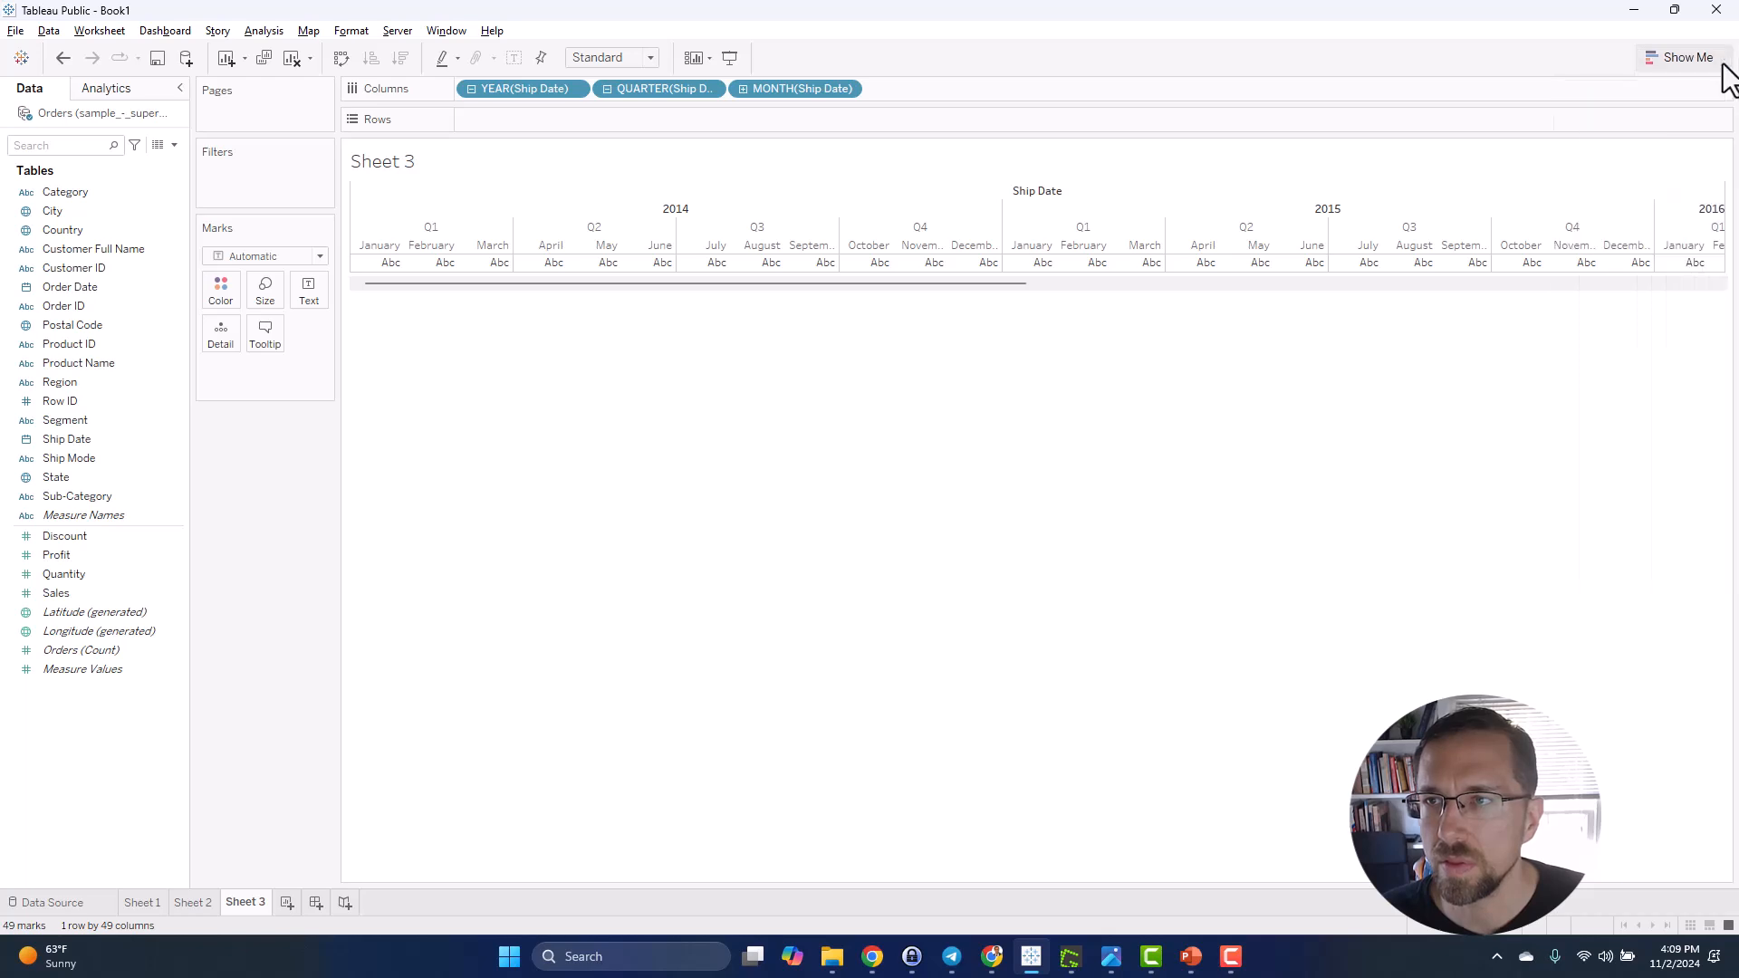
left_click(854, 272)
scroll(1107, 302, "right", 5)
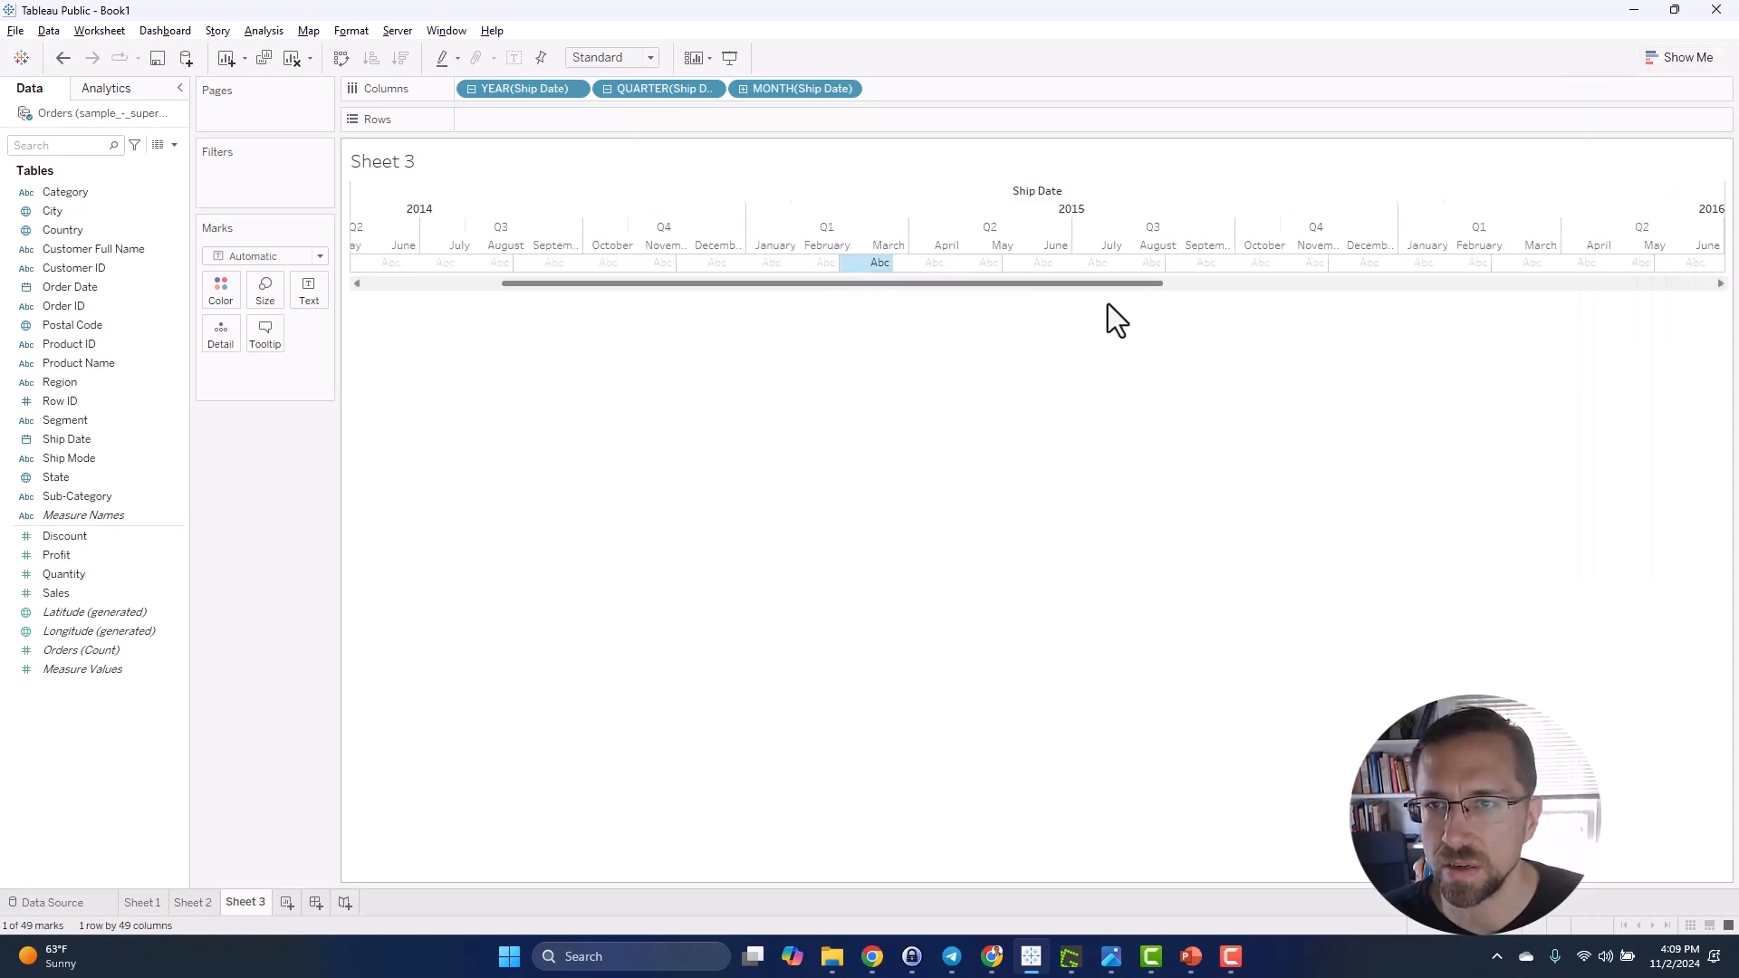
scroll(947, 307, "left", 5)
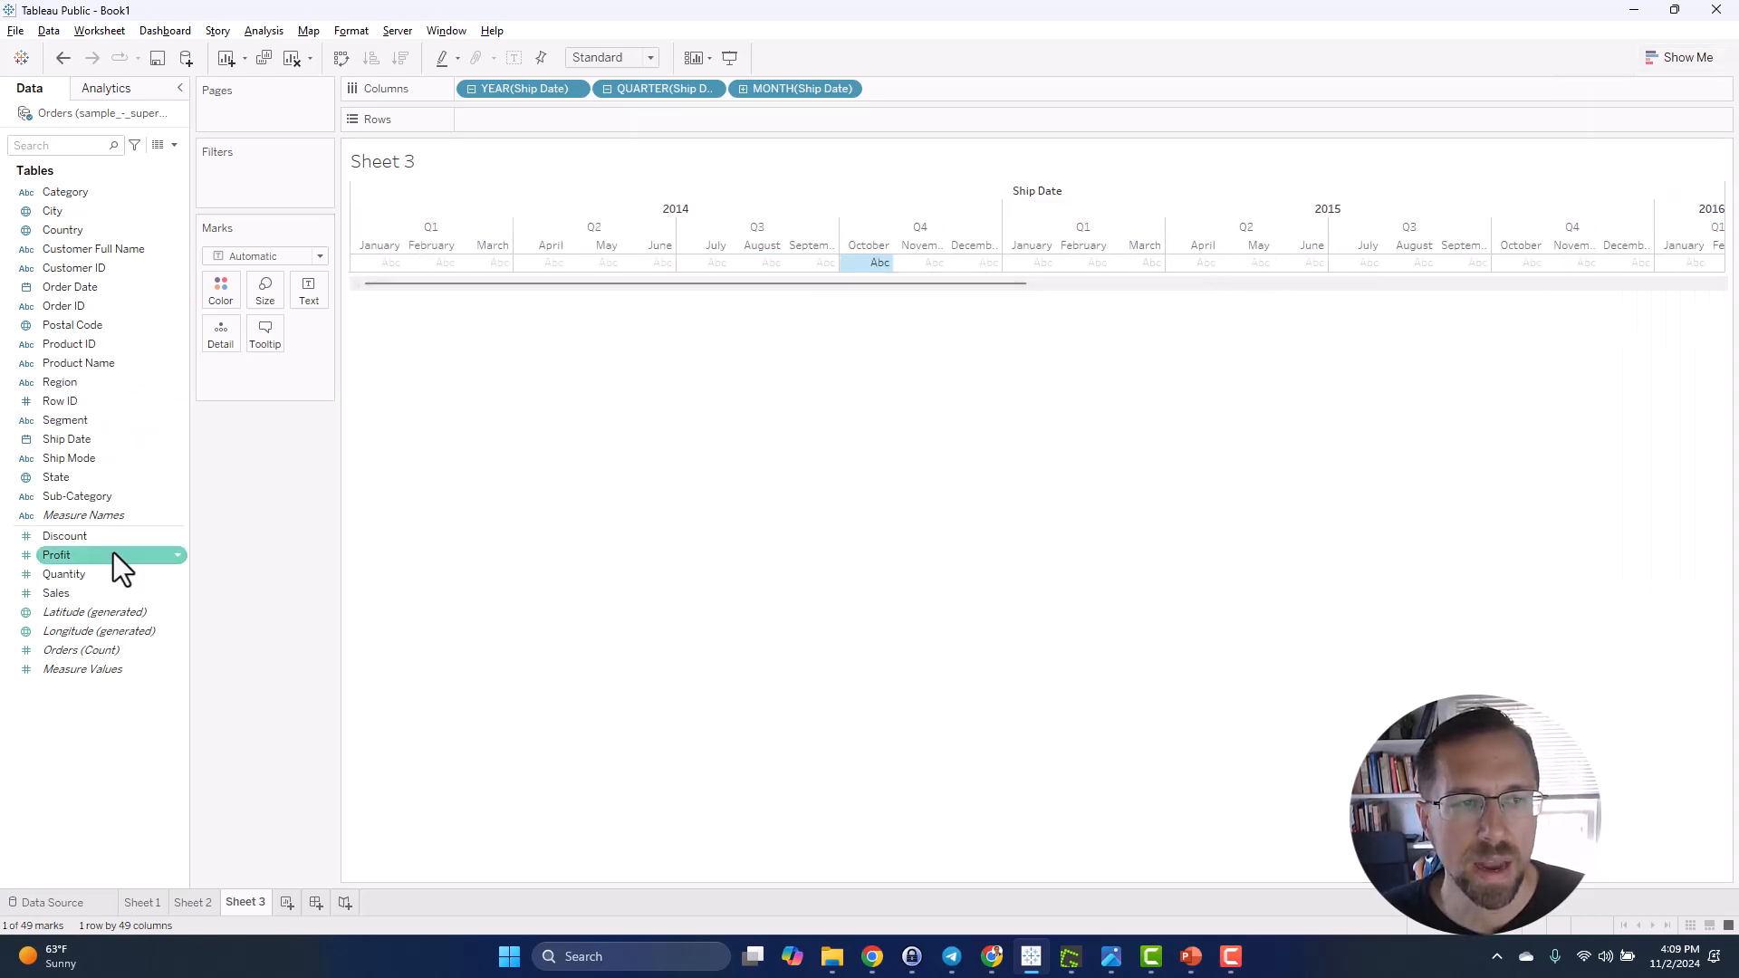
- Add Sales to the view and display it by Ship Date month as a continuous line chart
left_click(67, 594)
left_click_drag(824, 533, 797, 521)
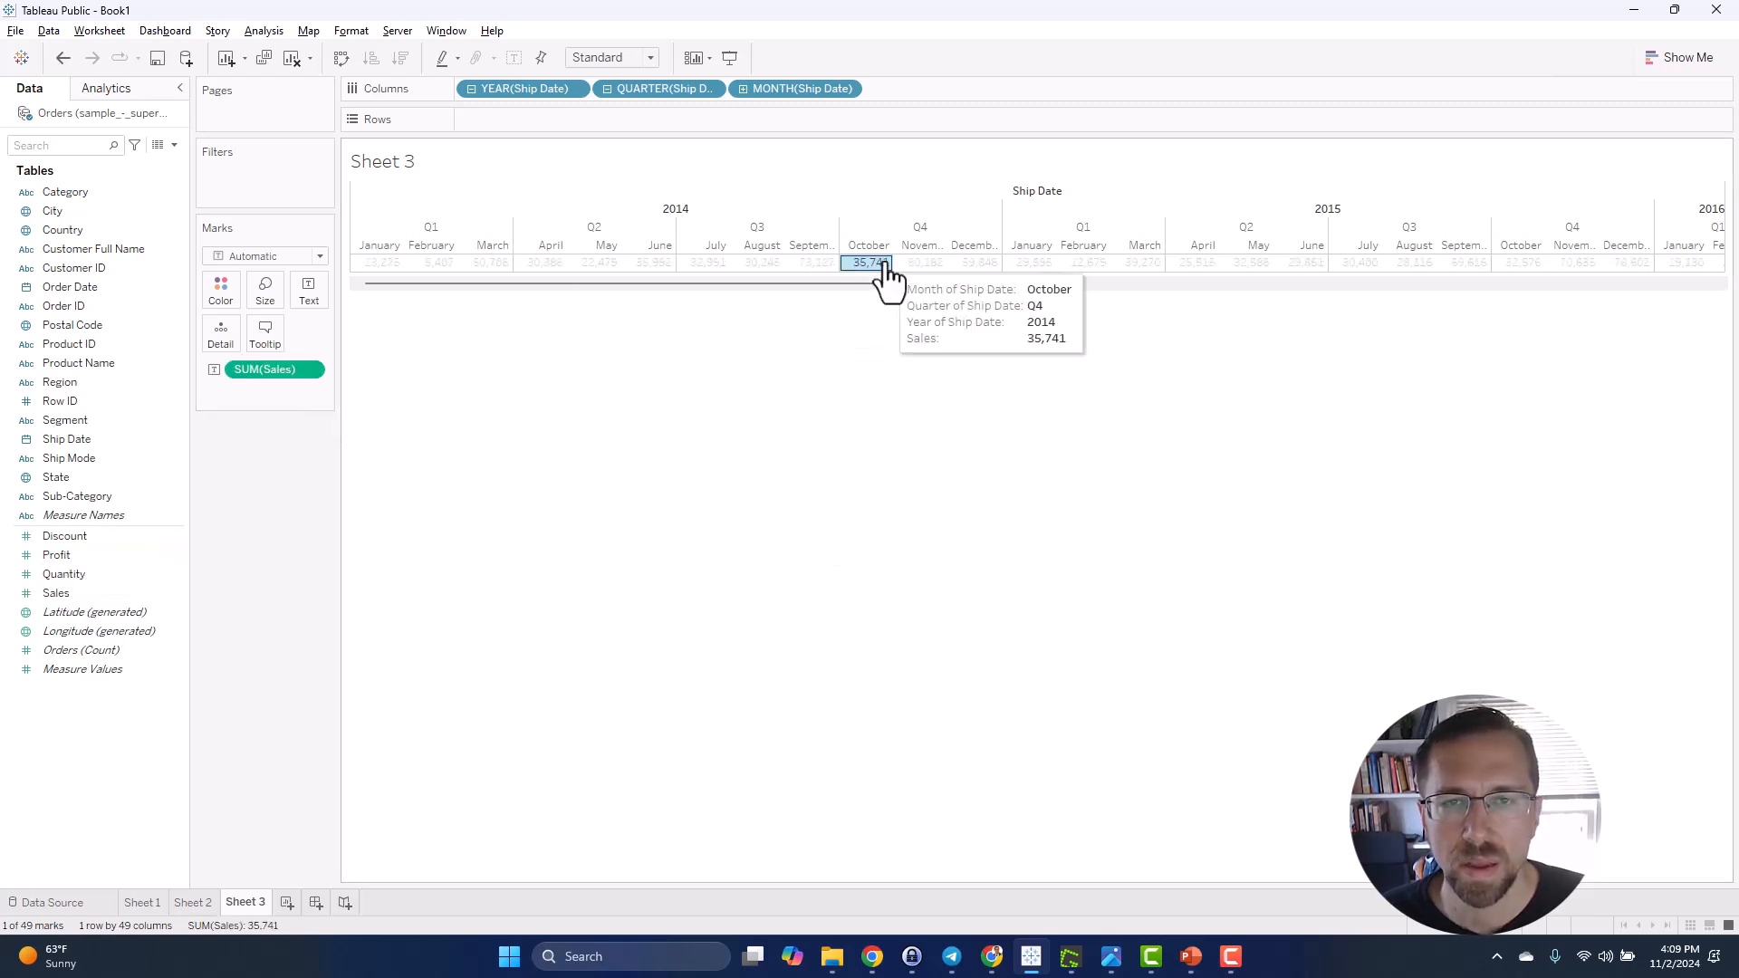
left_click_drag(857, 282, 861, 341)
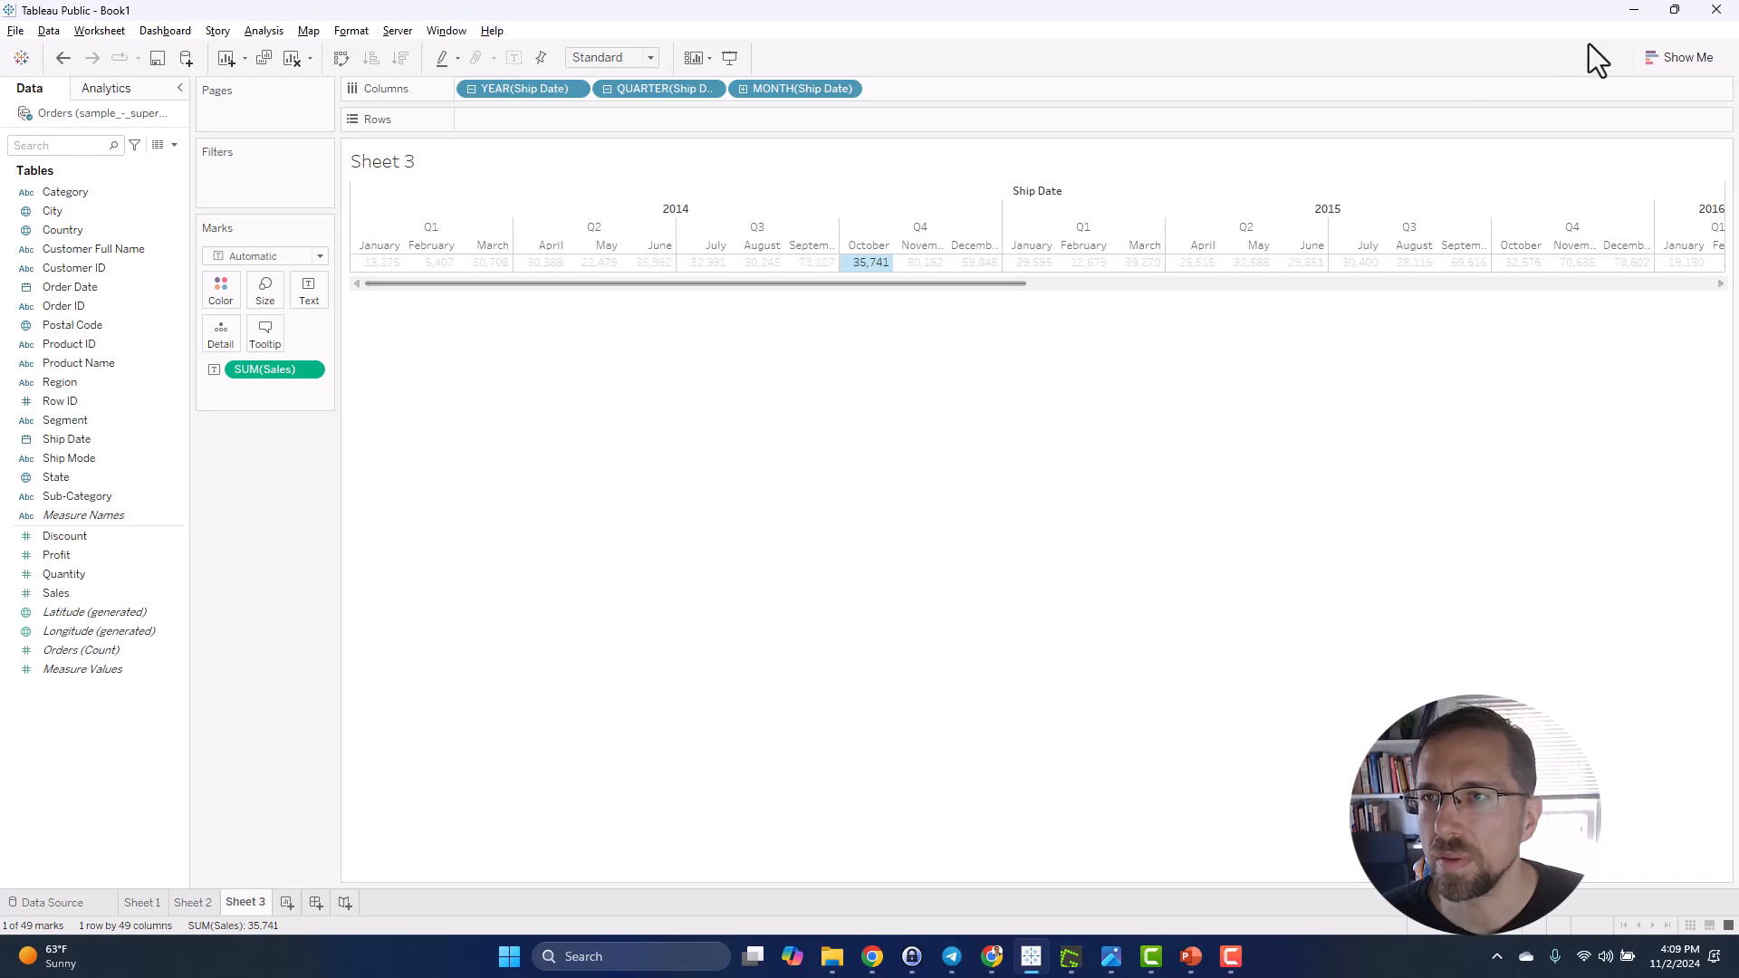
left_click(1680, 57)
left_click(1600, 272)
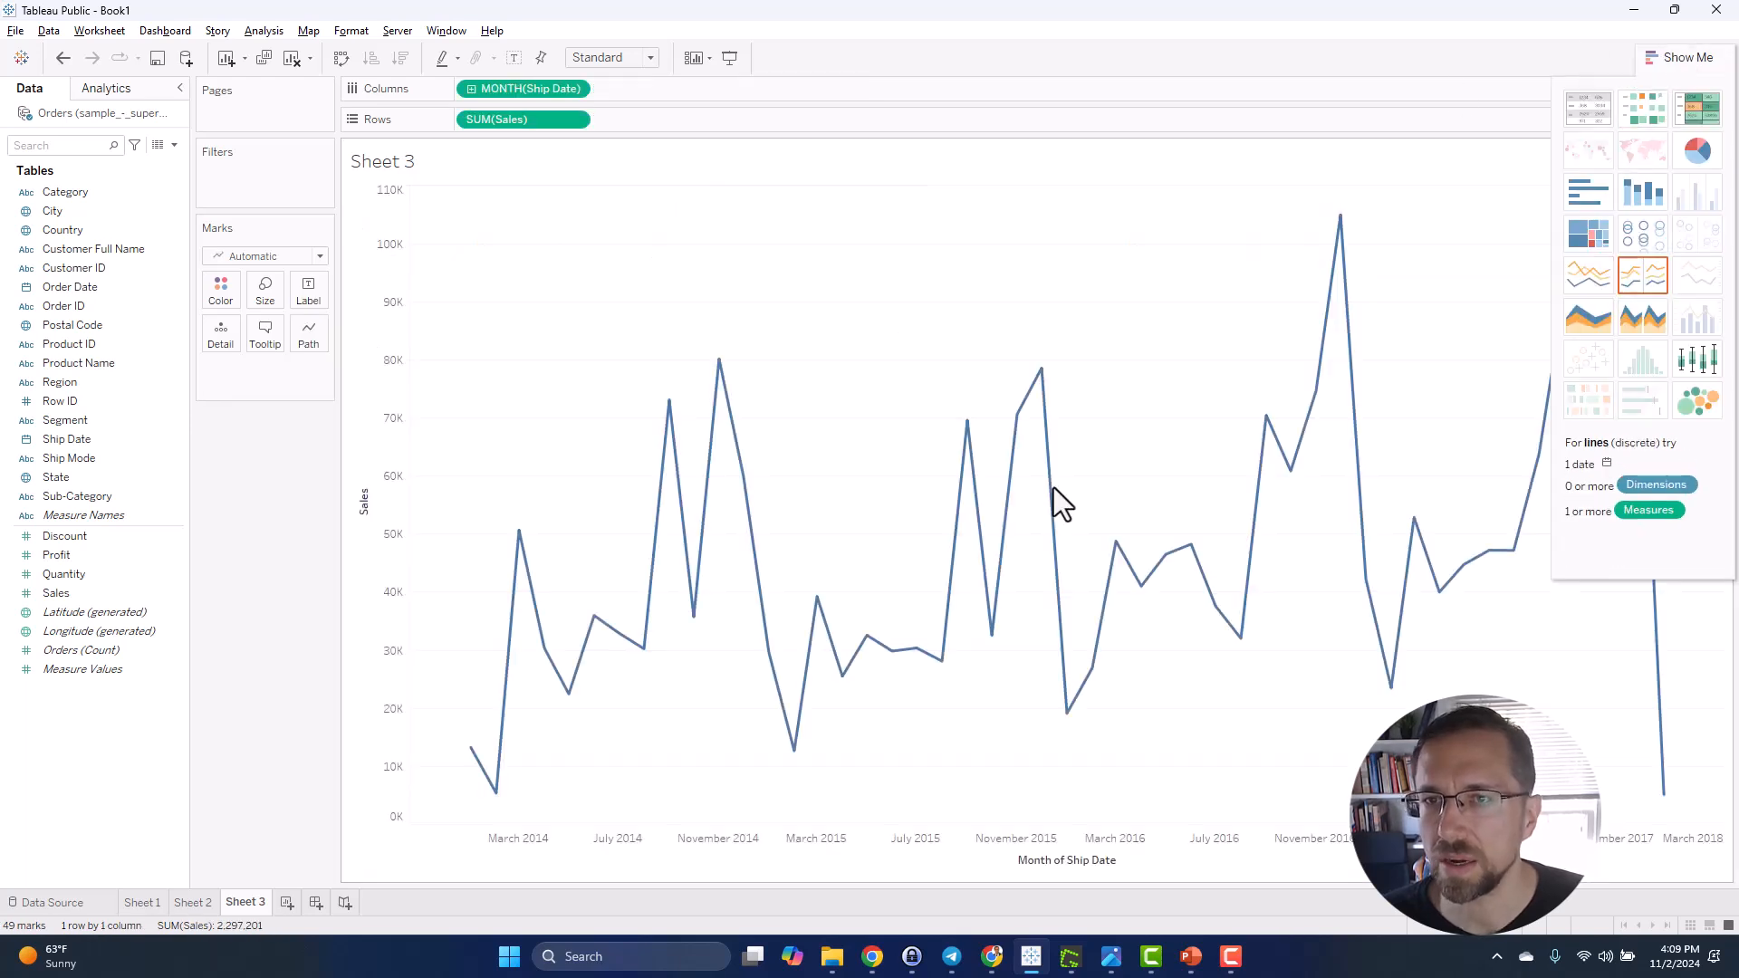
left_click(1685, 57)
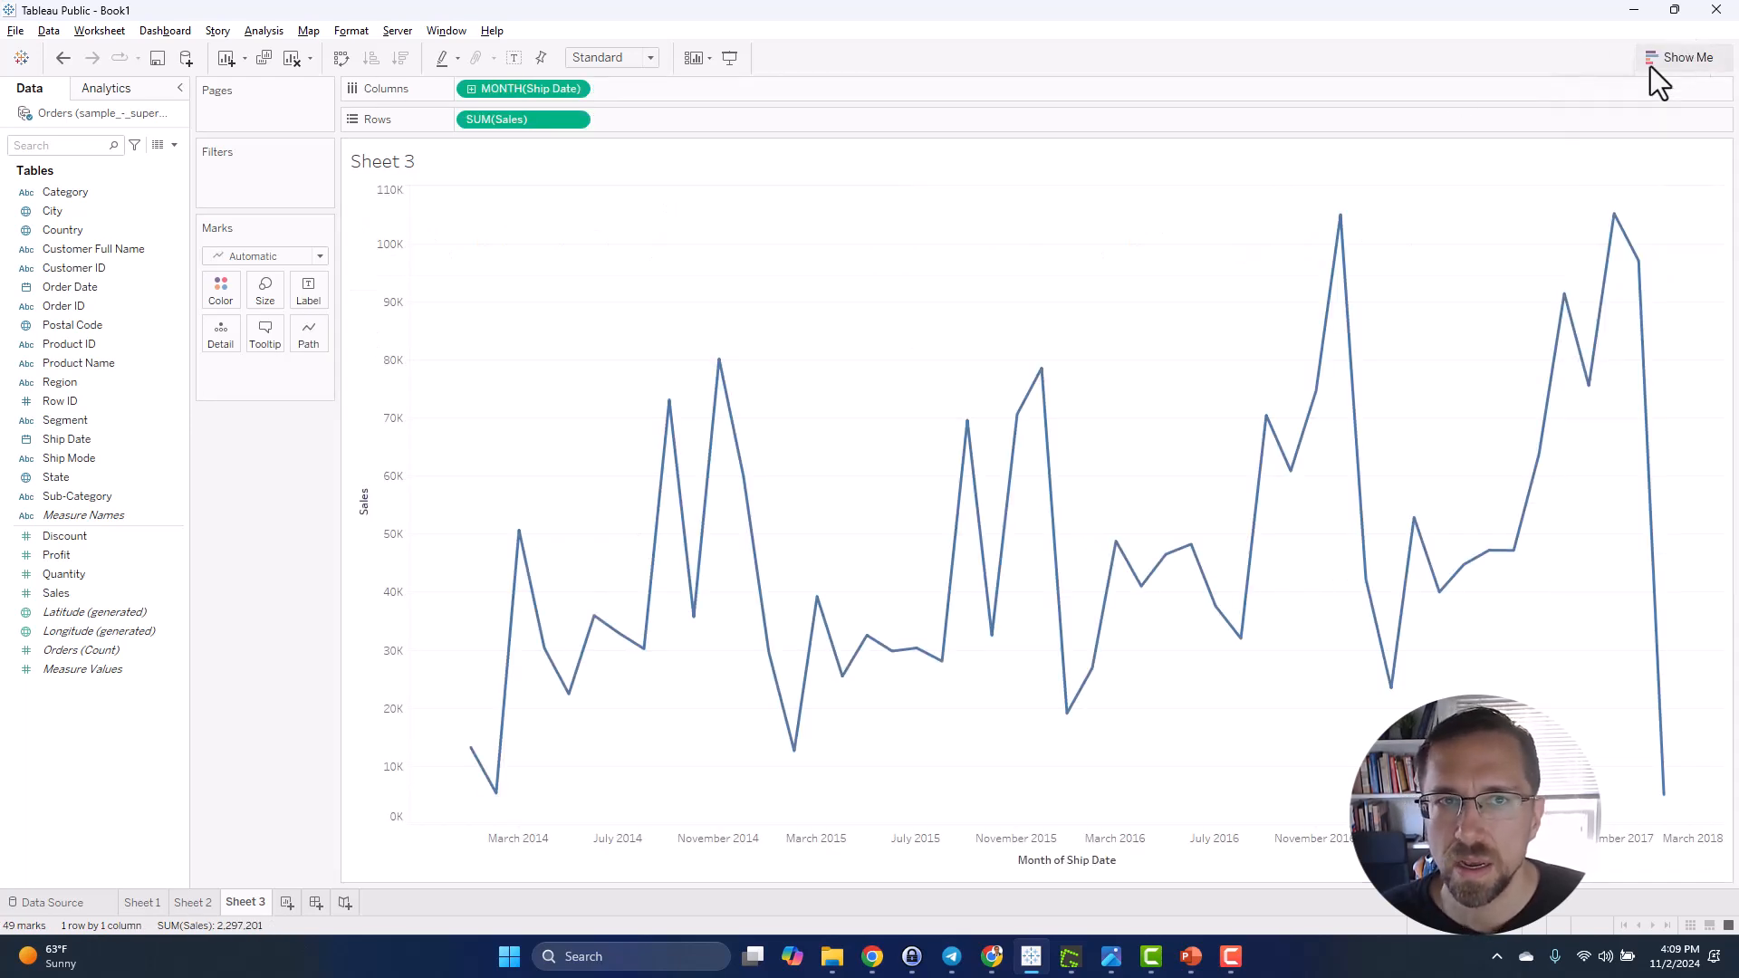
- Convert the Ship Date month in Columns to discrete and inspect individual month headers along the chart's axis
left_click(575, 88)
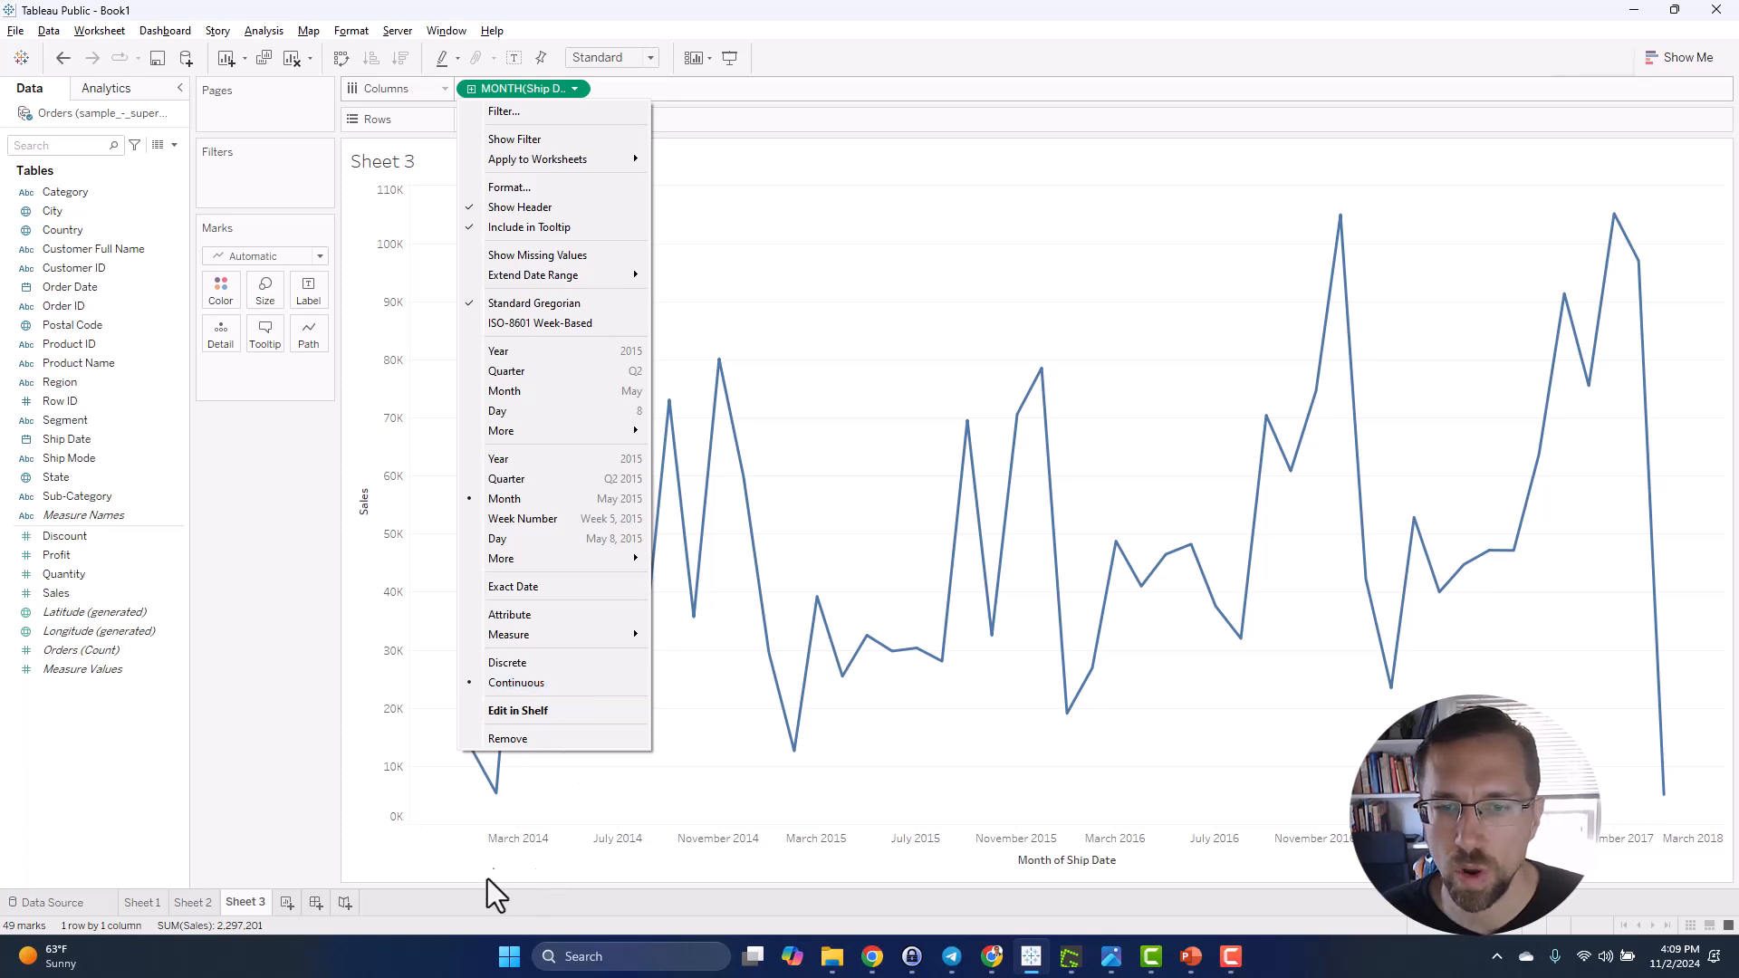
left_click(514, 681)
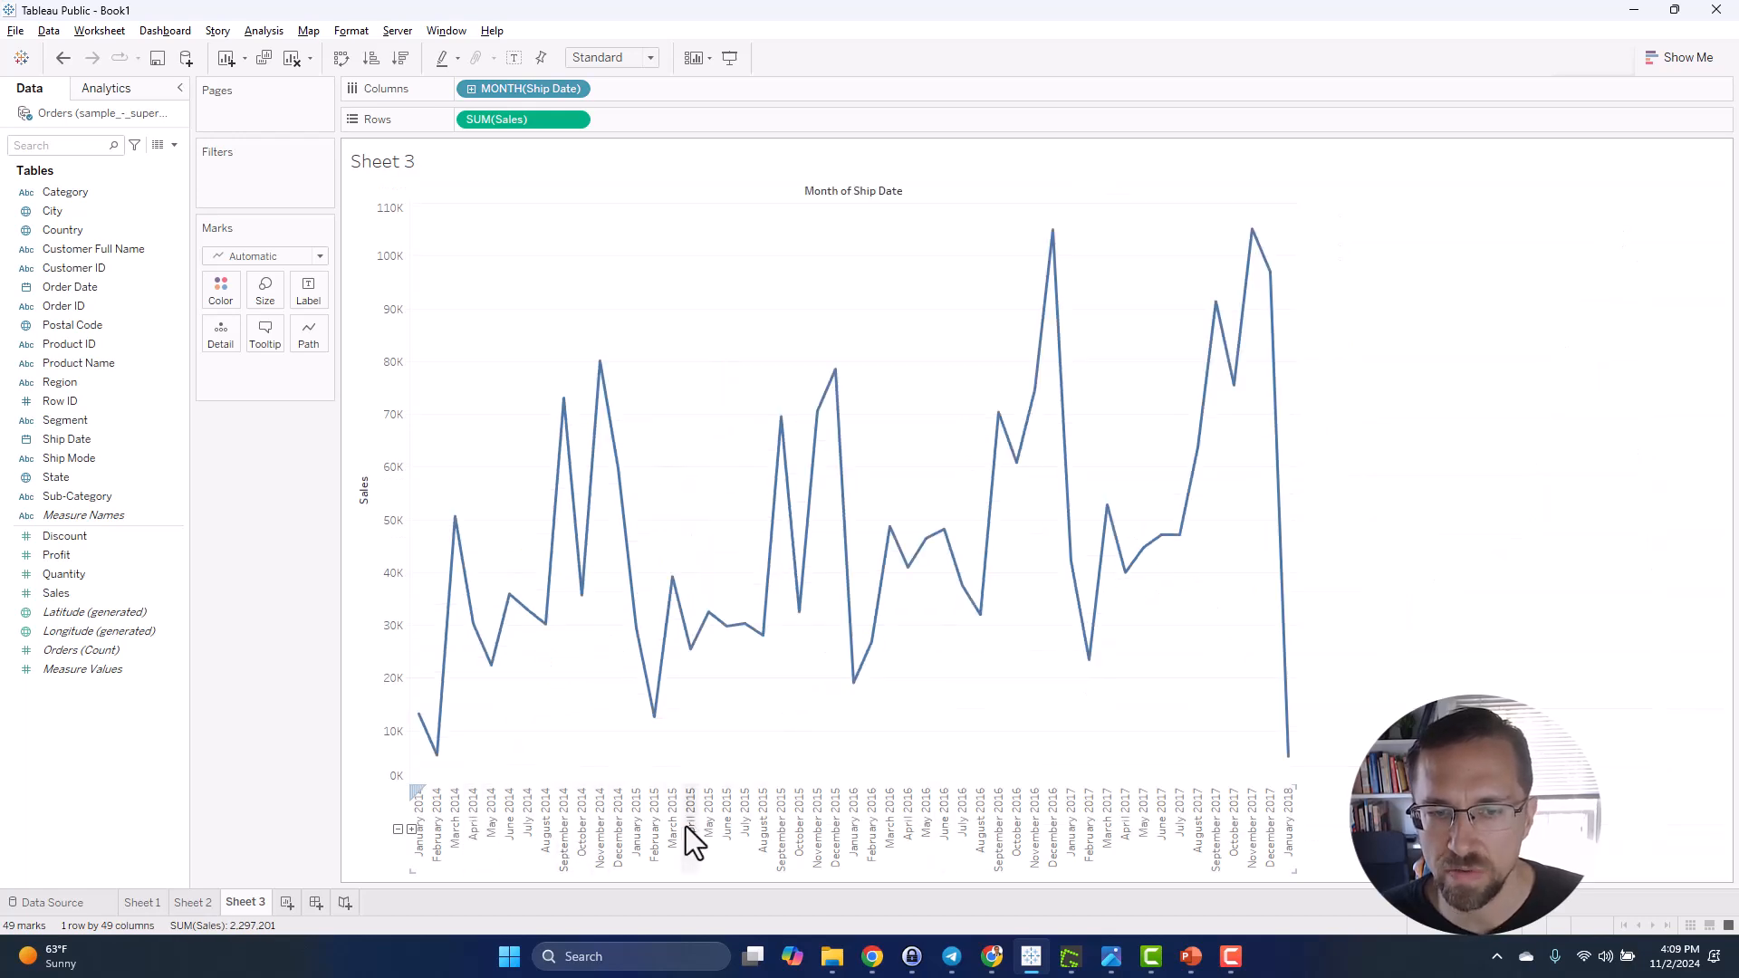
left_click(763, 825)
left_click(781, 824)
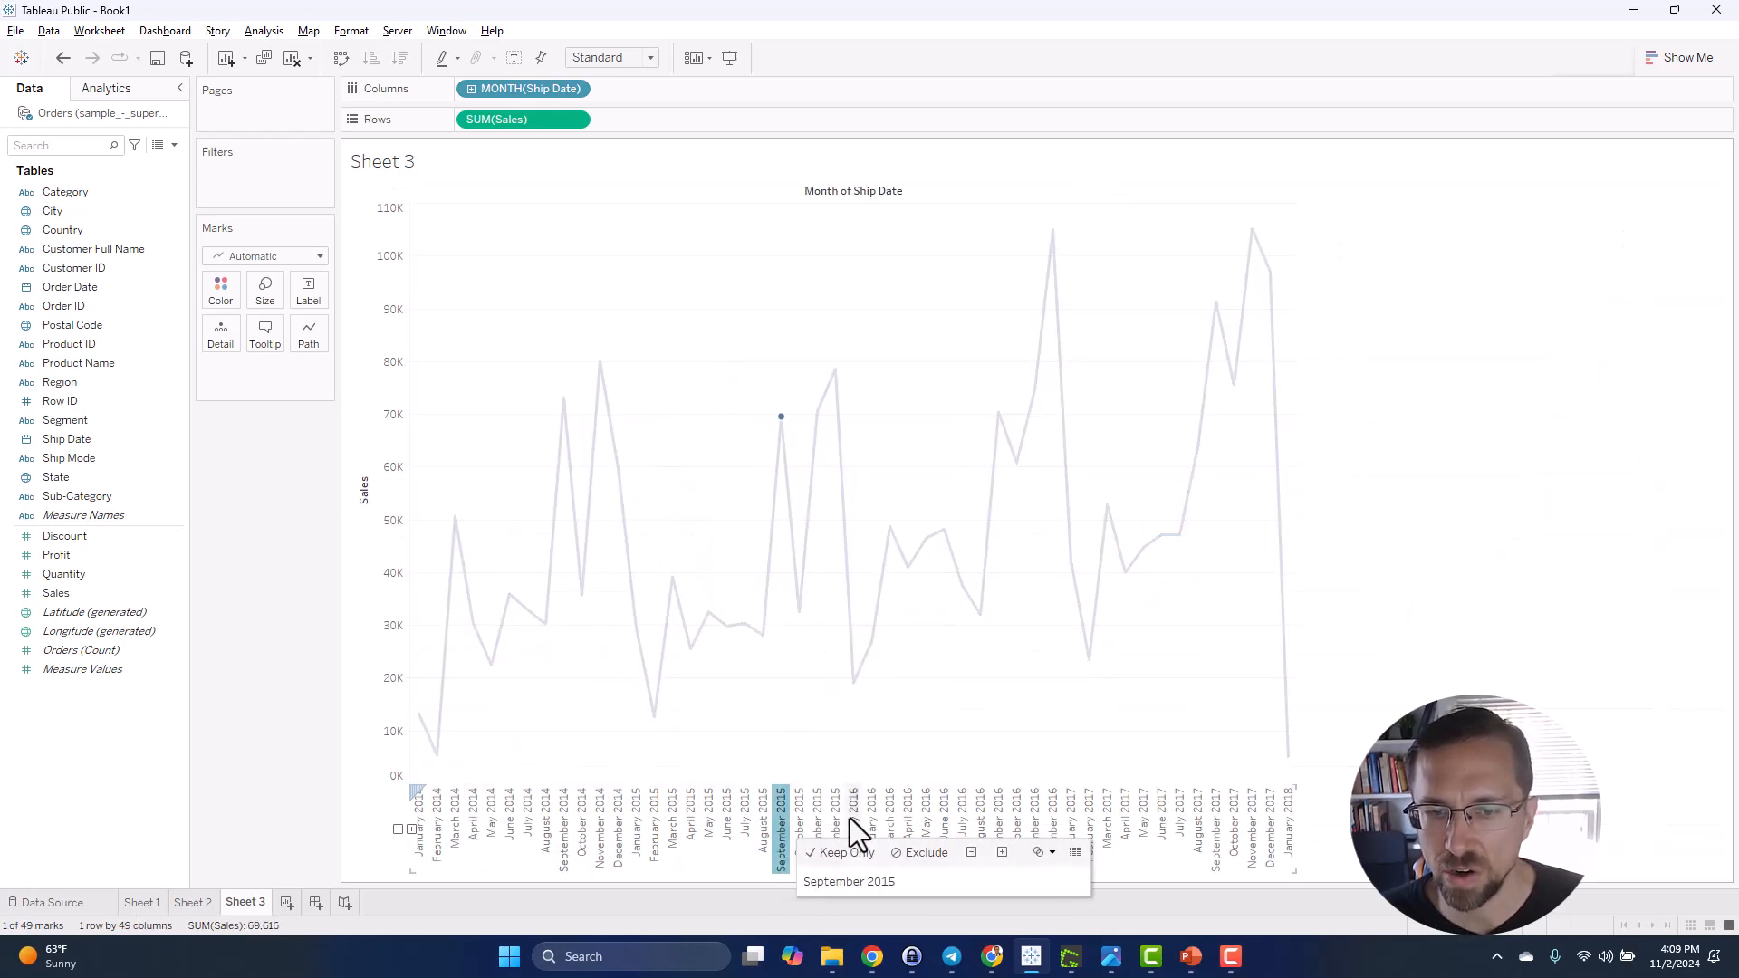
left_click(852, 819)
left_click(905, 824)
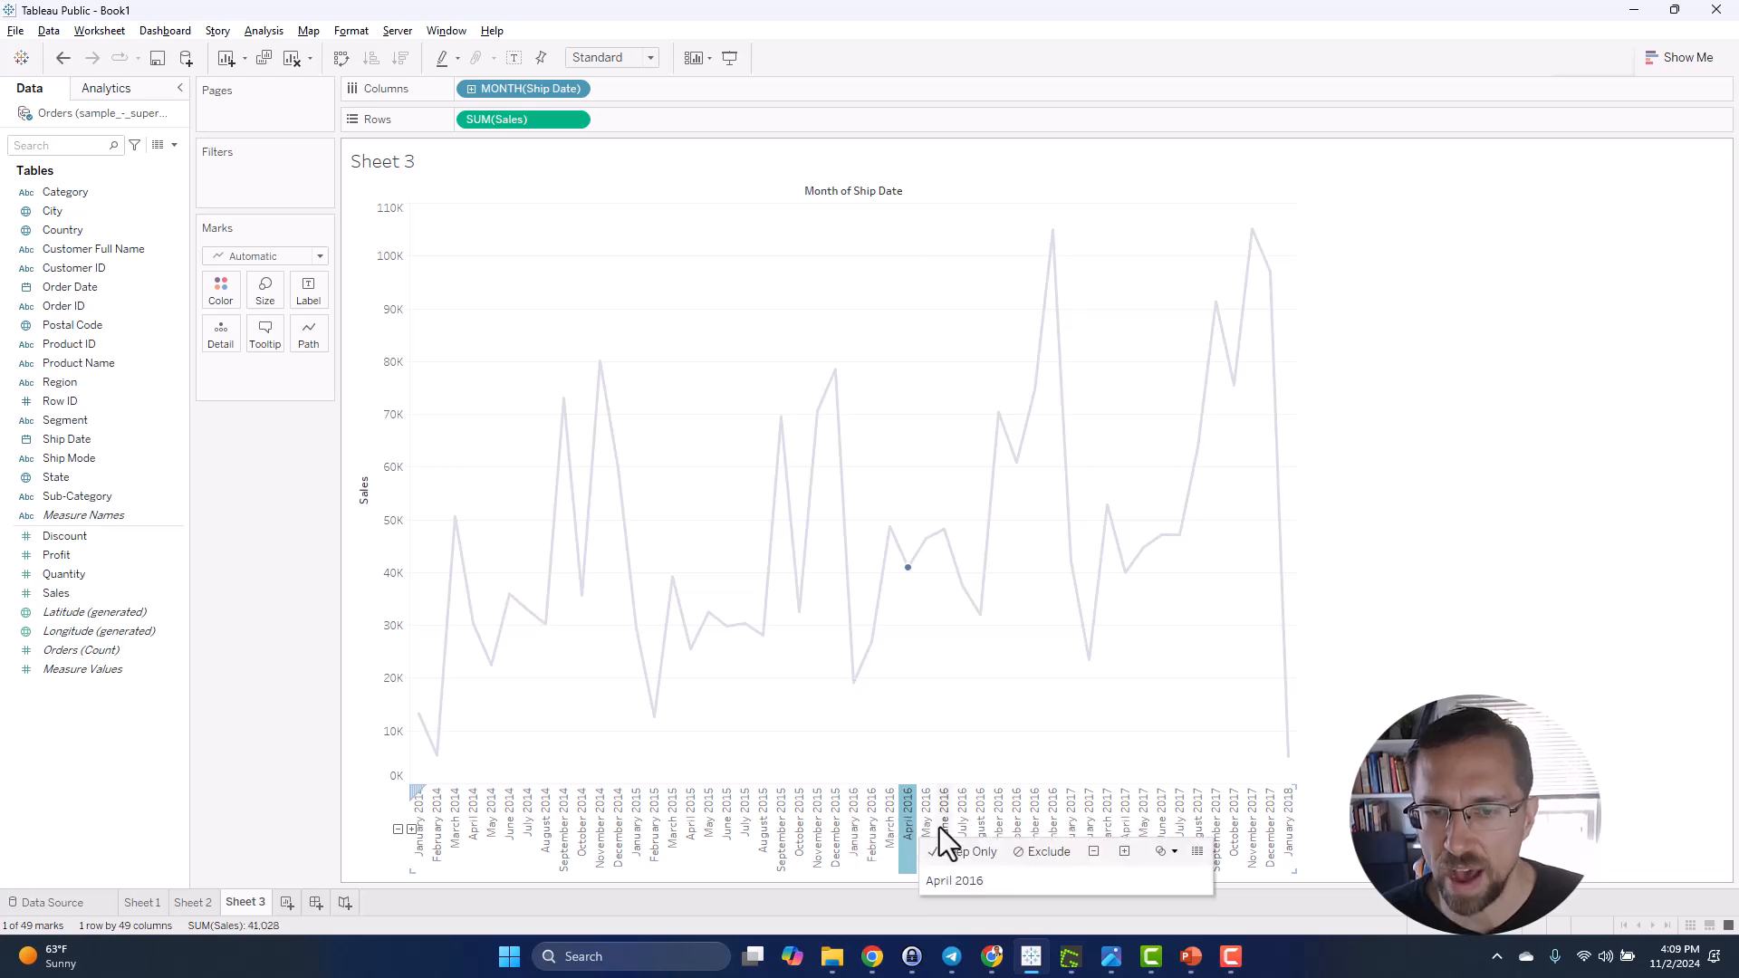
left_click(982, 815)
left_click(1089, 816)
left_click(529, 821)
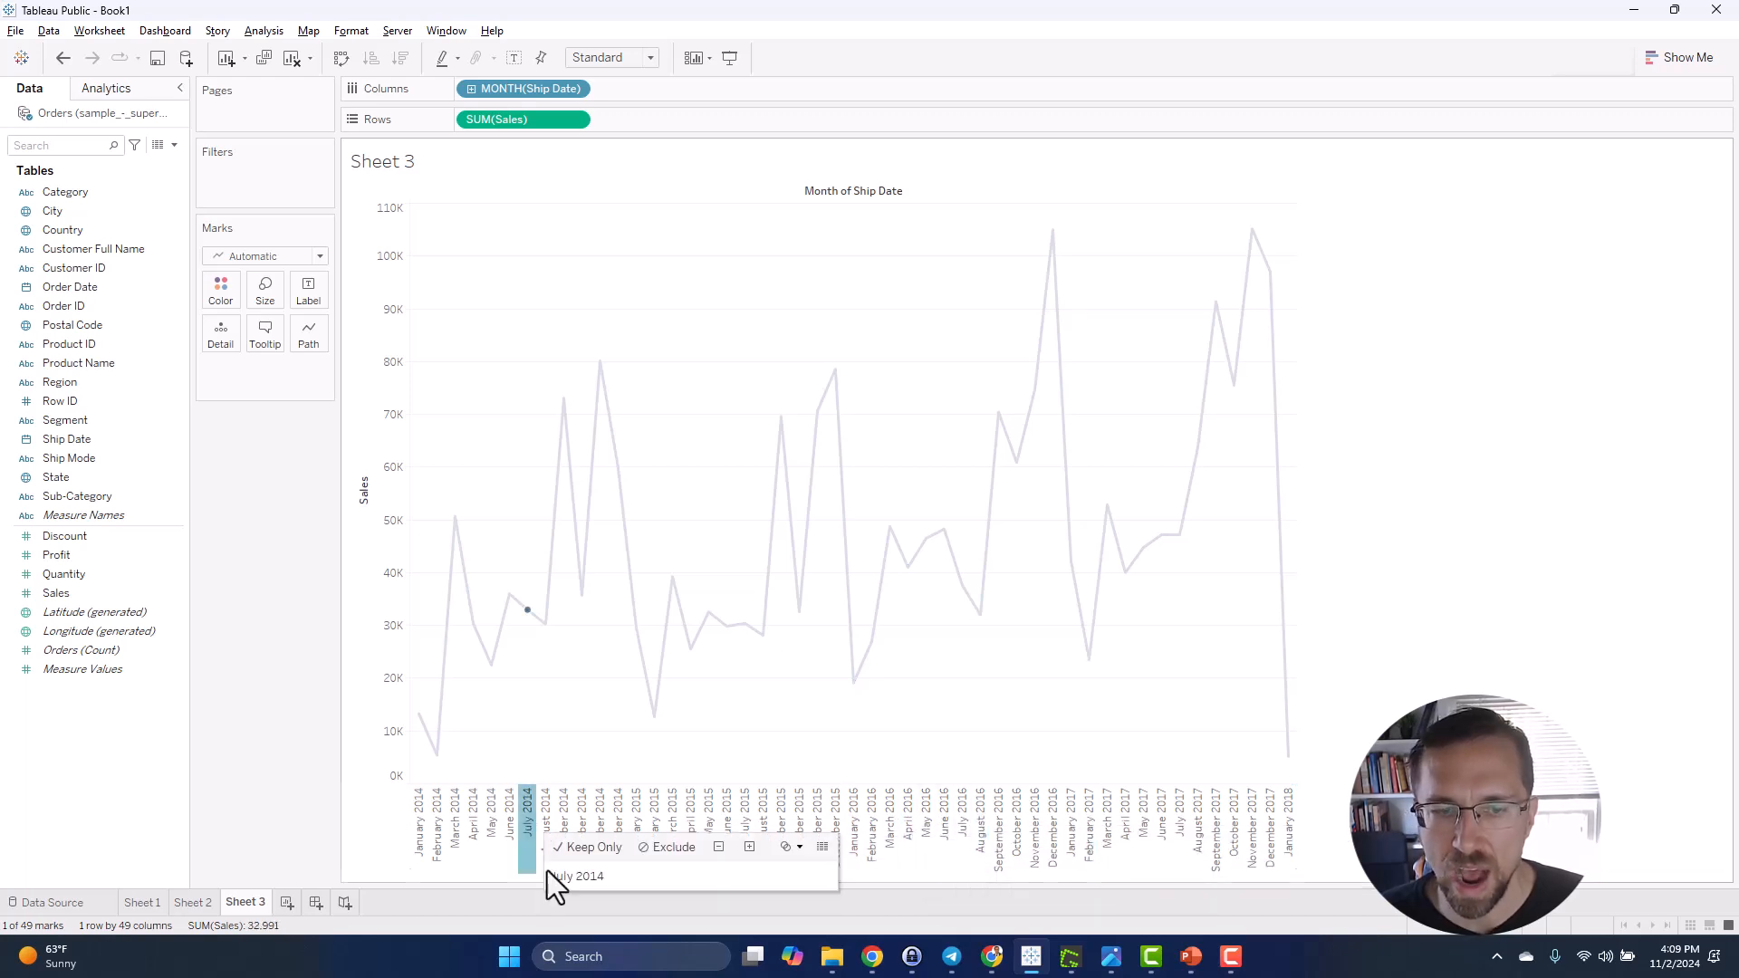
left_click(797, 831)
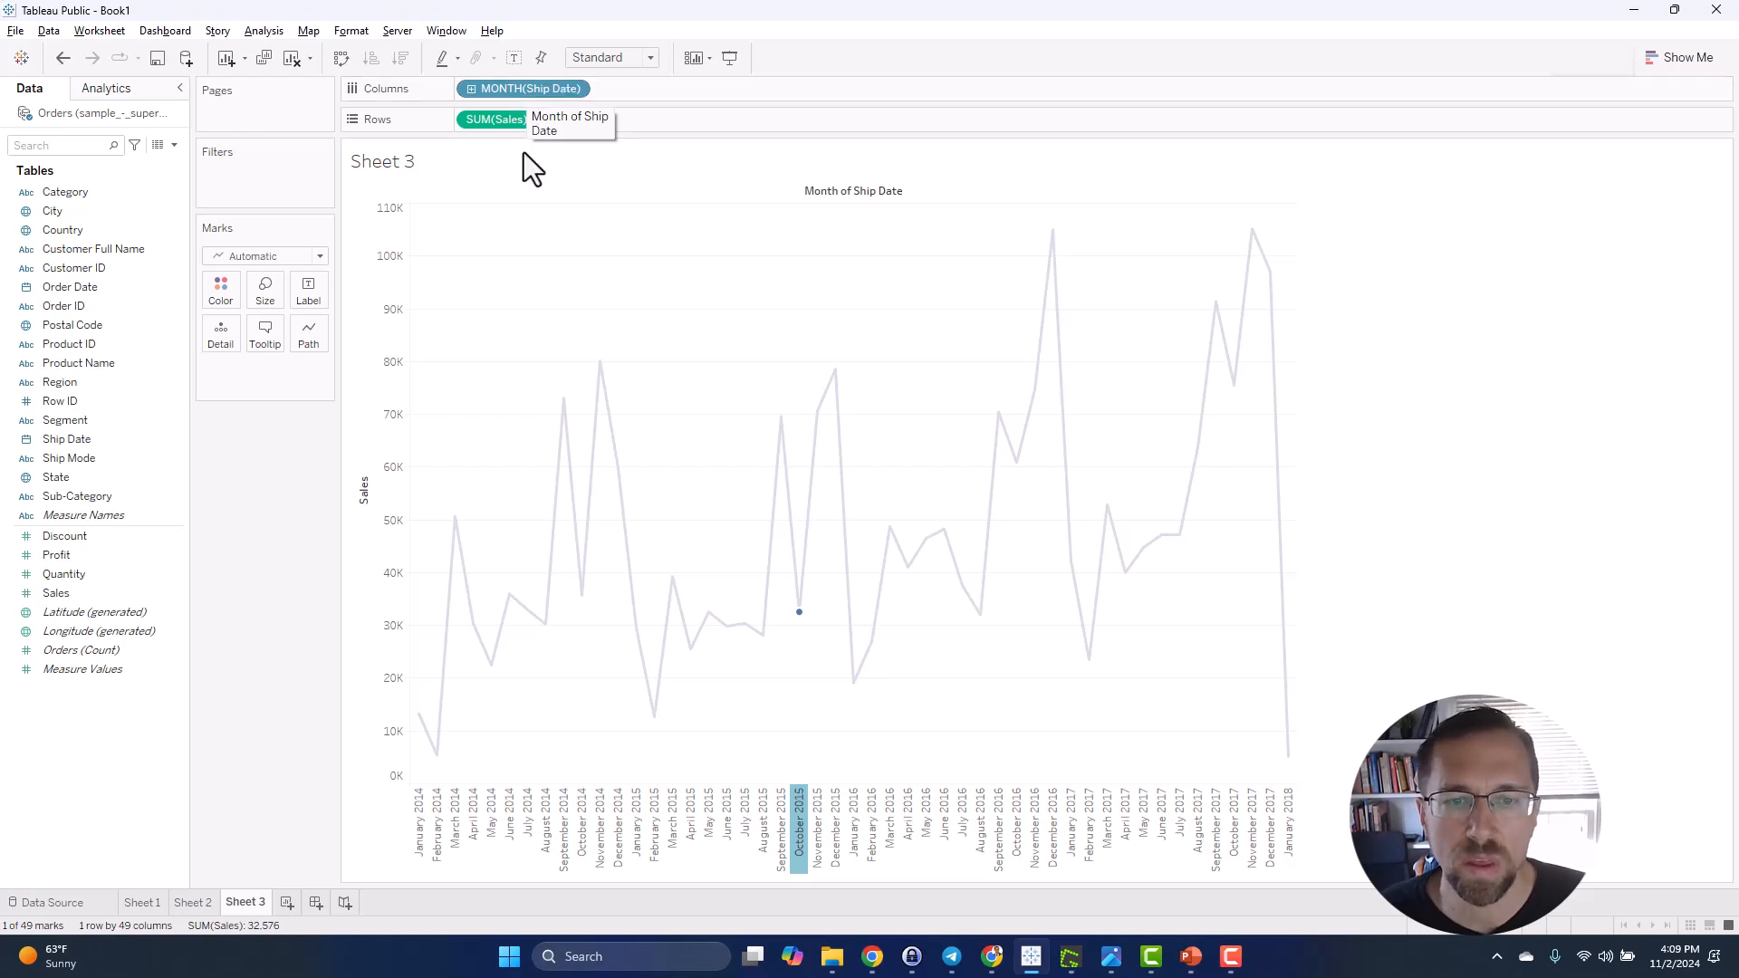
left_click(440, 839)
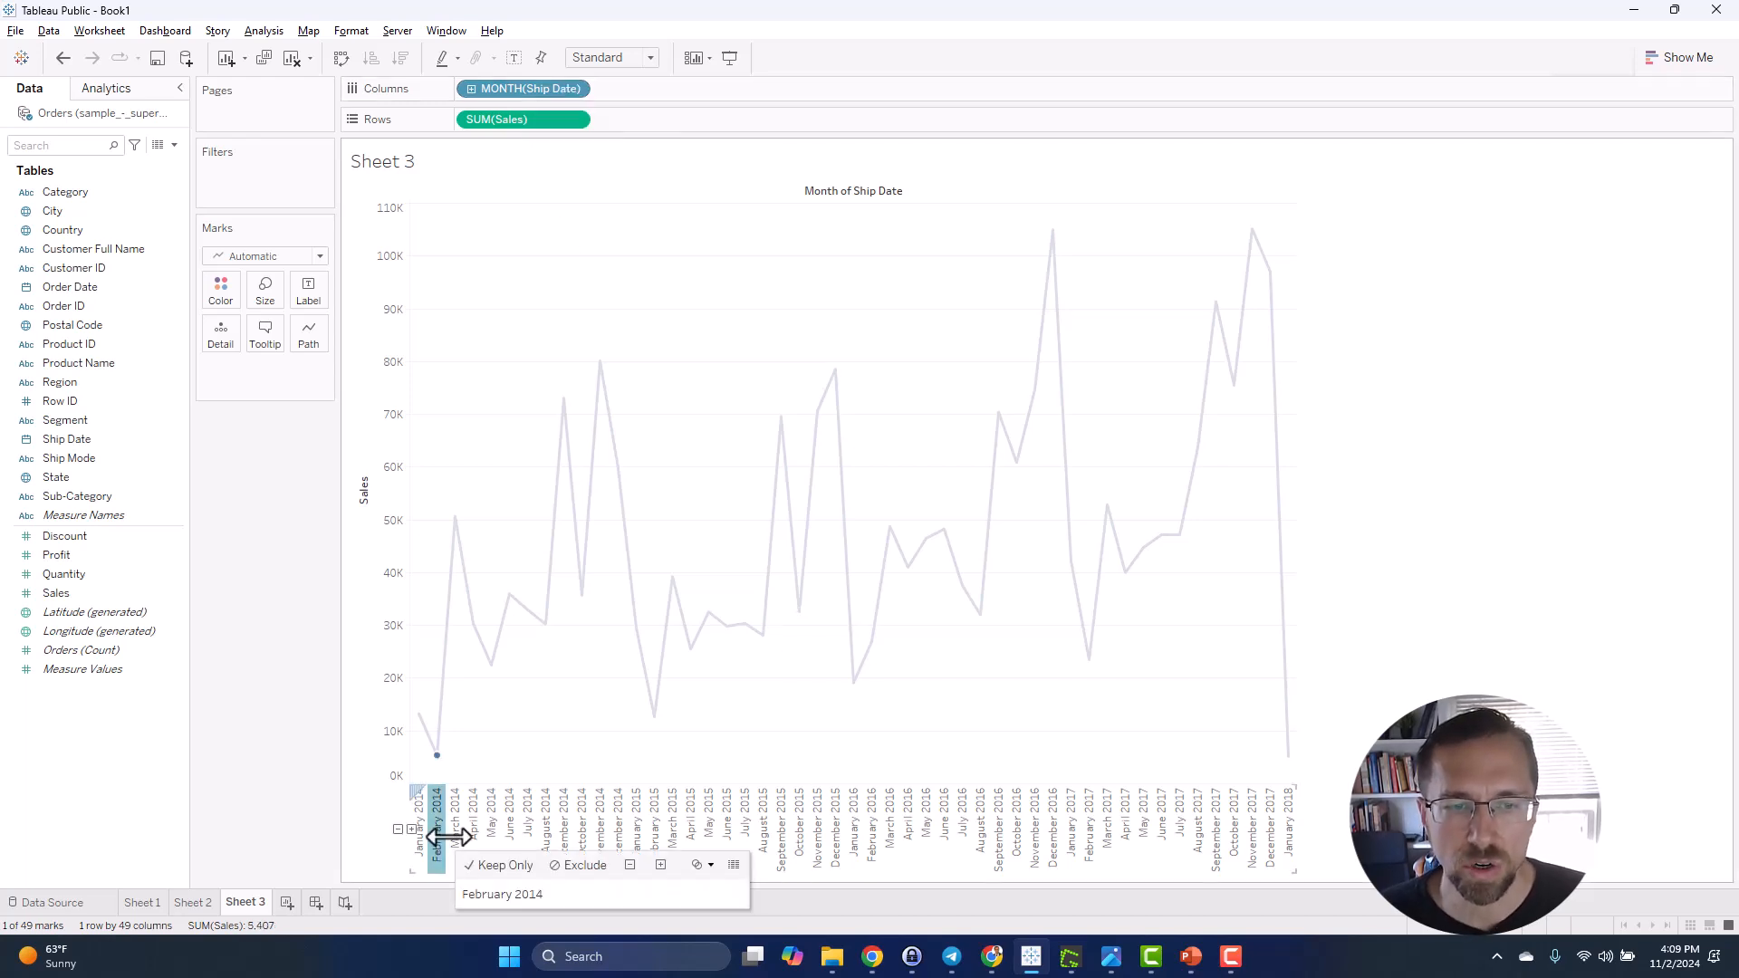
left_click(550, 830)
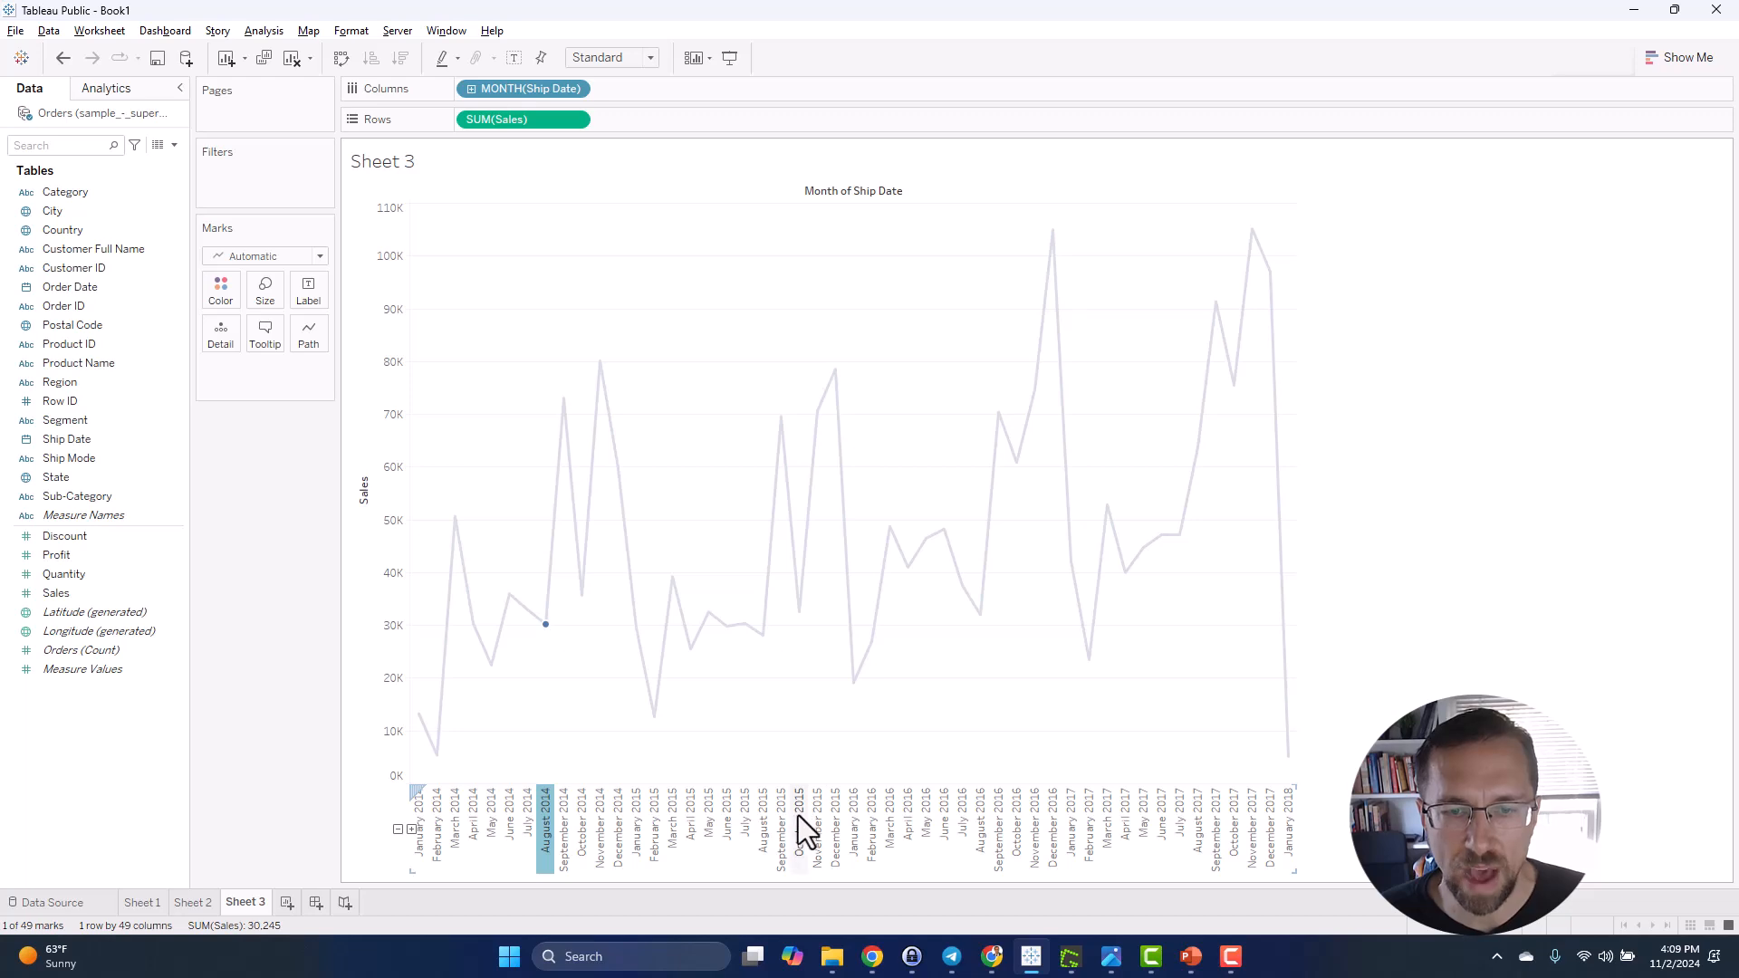
left_click(798, 817)
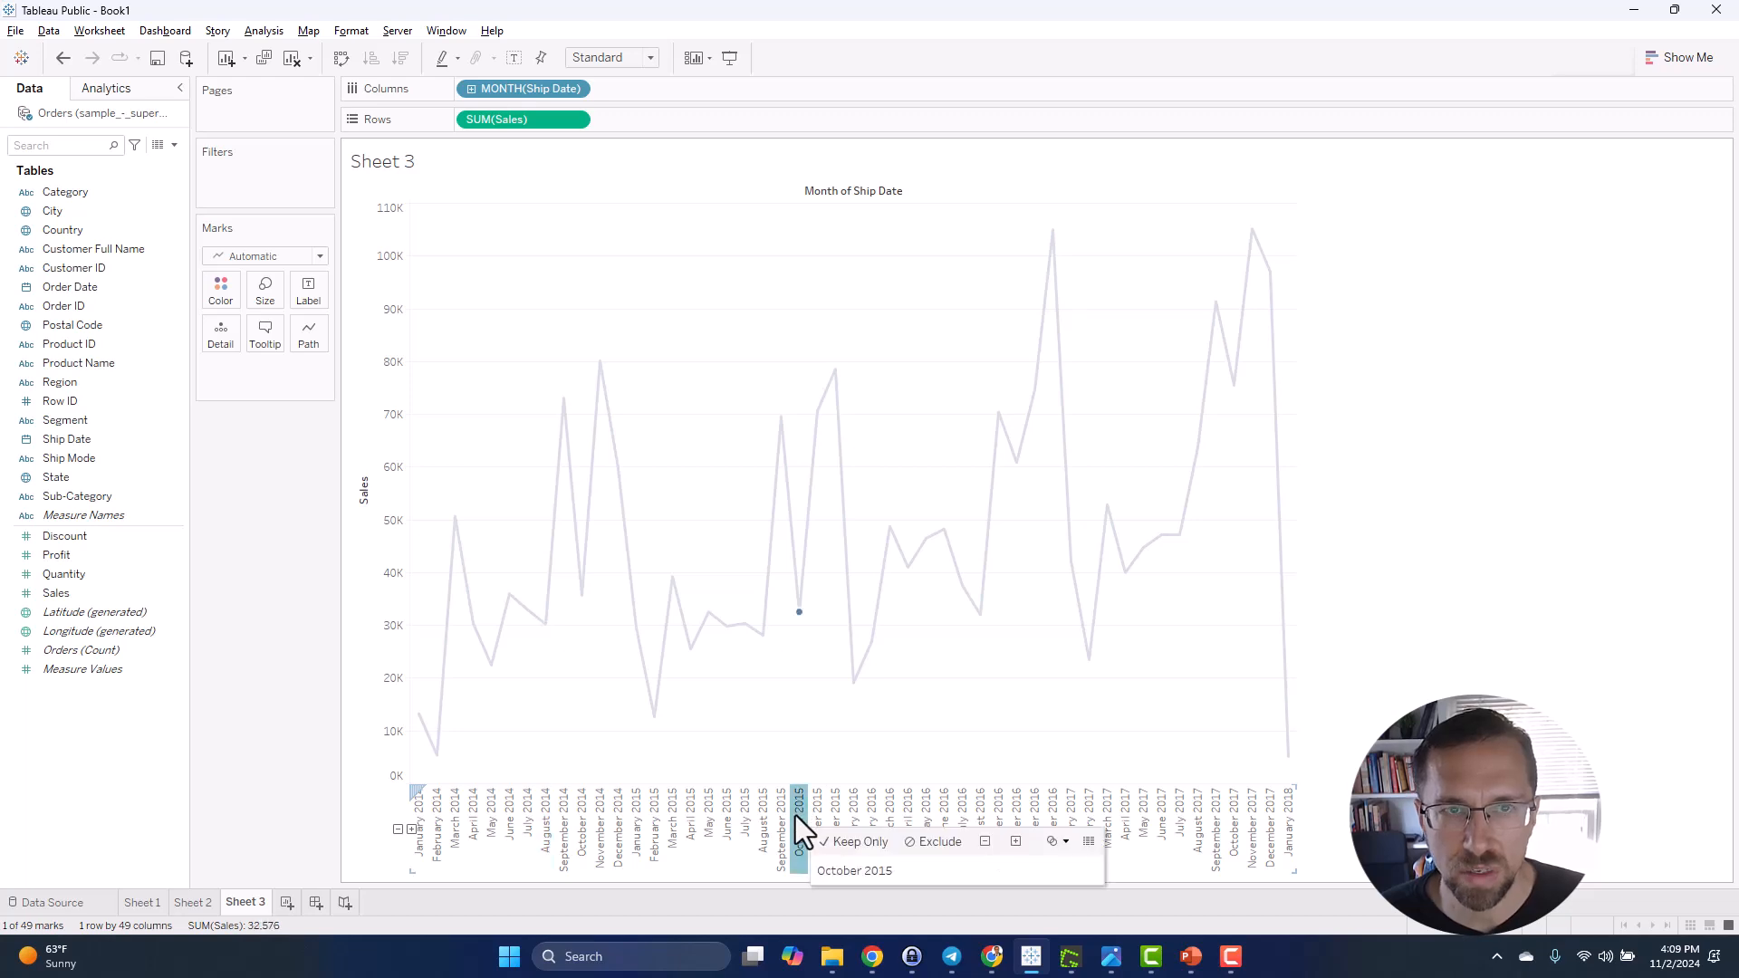
- Set the Ship Date month back to continuous and replace it with average Profit in Columns
left_click(575, 90)
left_click(558, 725)
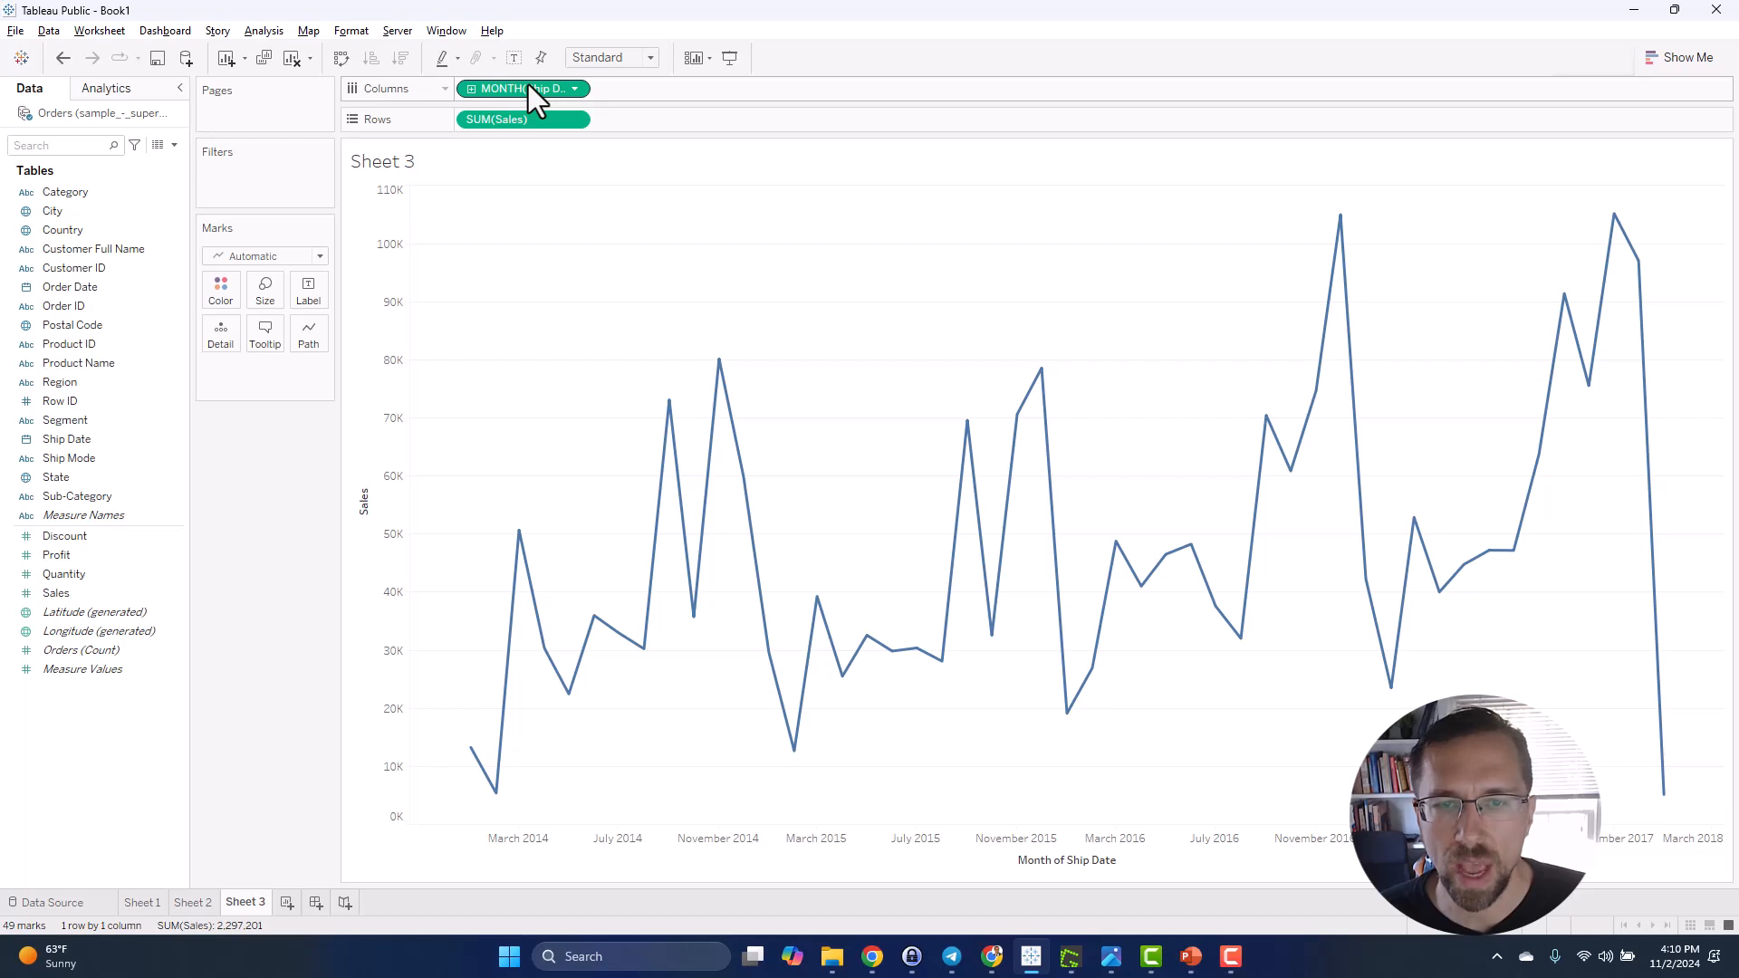
left_click_drag(530, 88, 589, 90)
left_click(79, 554)
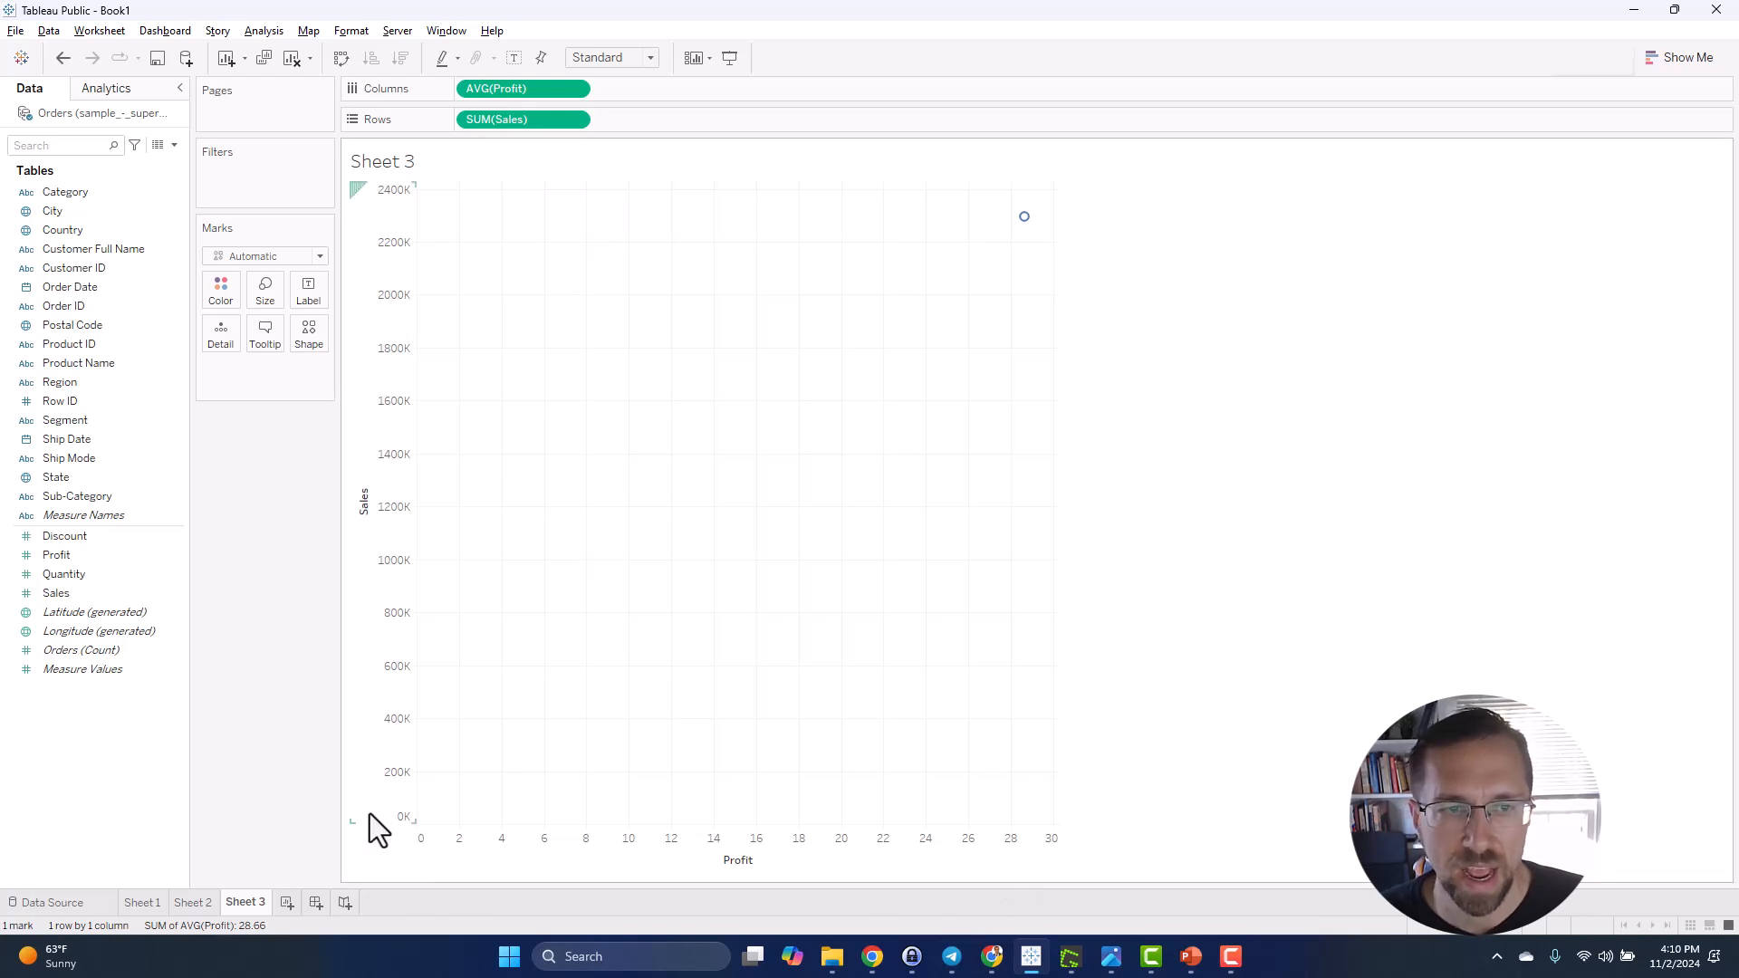
- Convert Profit in Columns to discrete and set its aggregation to Sum
left_click(574, 89)
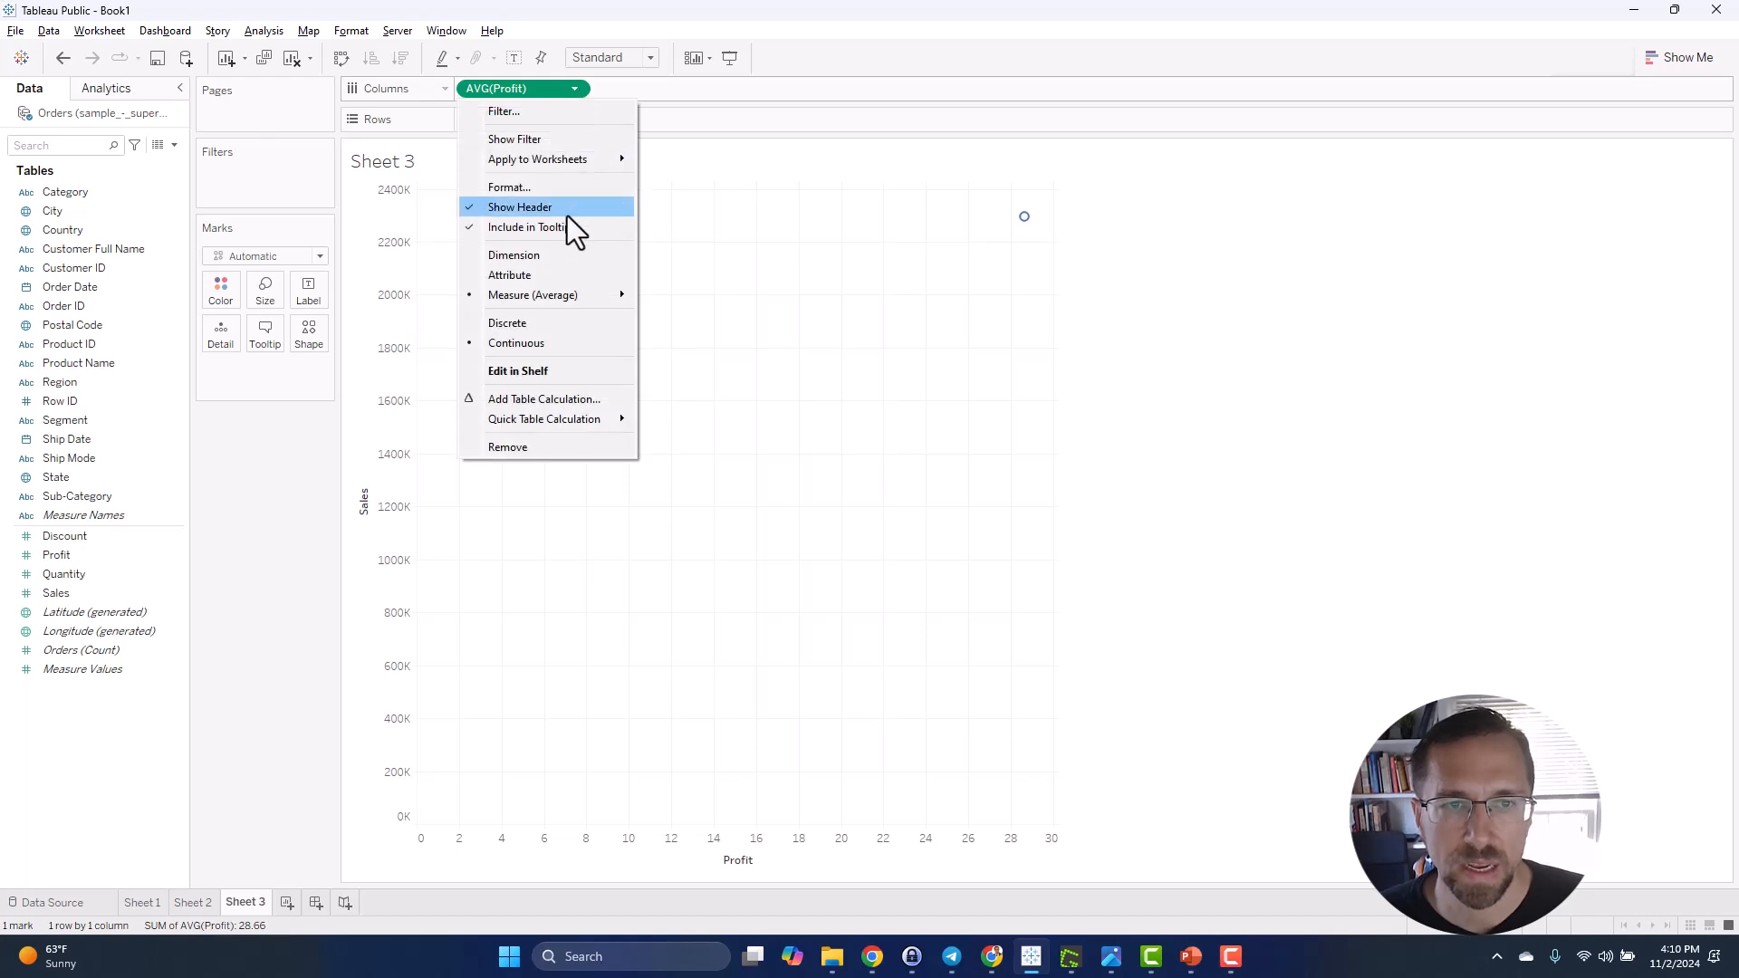
left_click(558, 322)
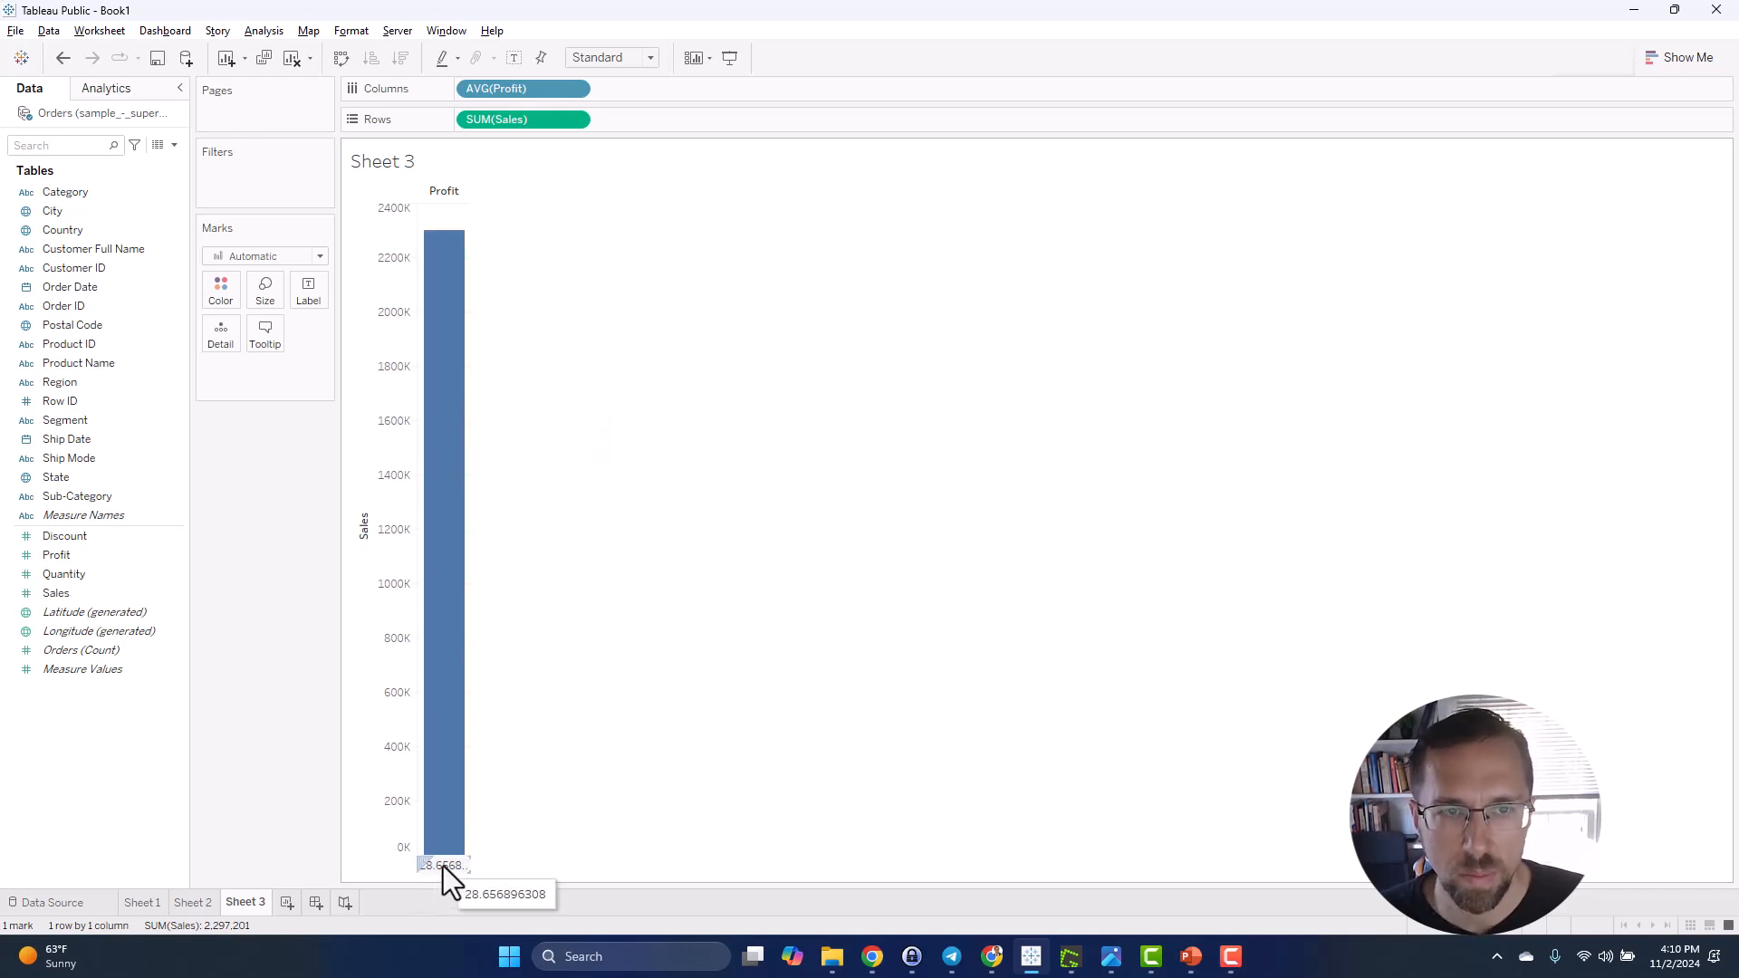
left_click(576, 88)
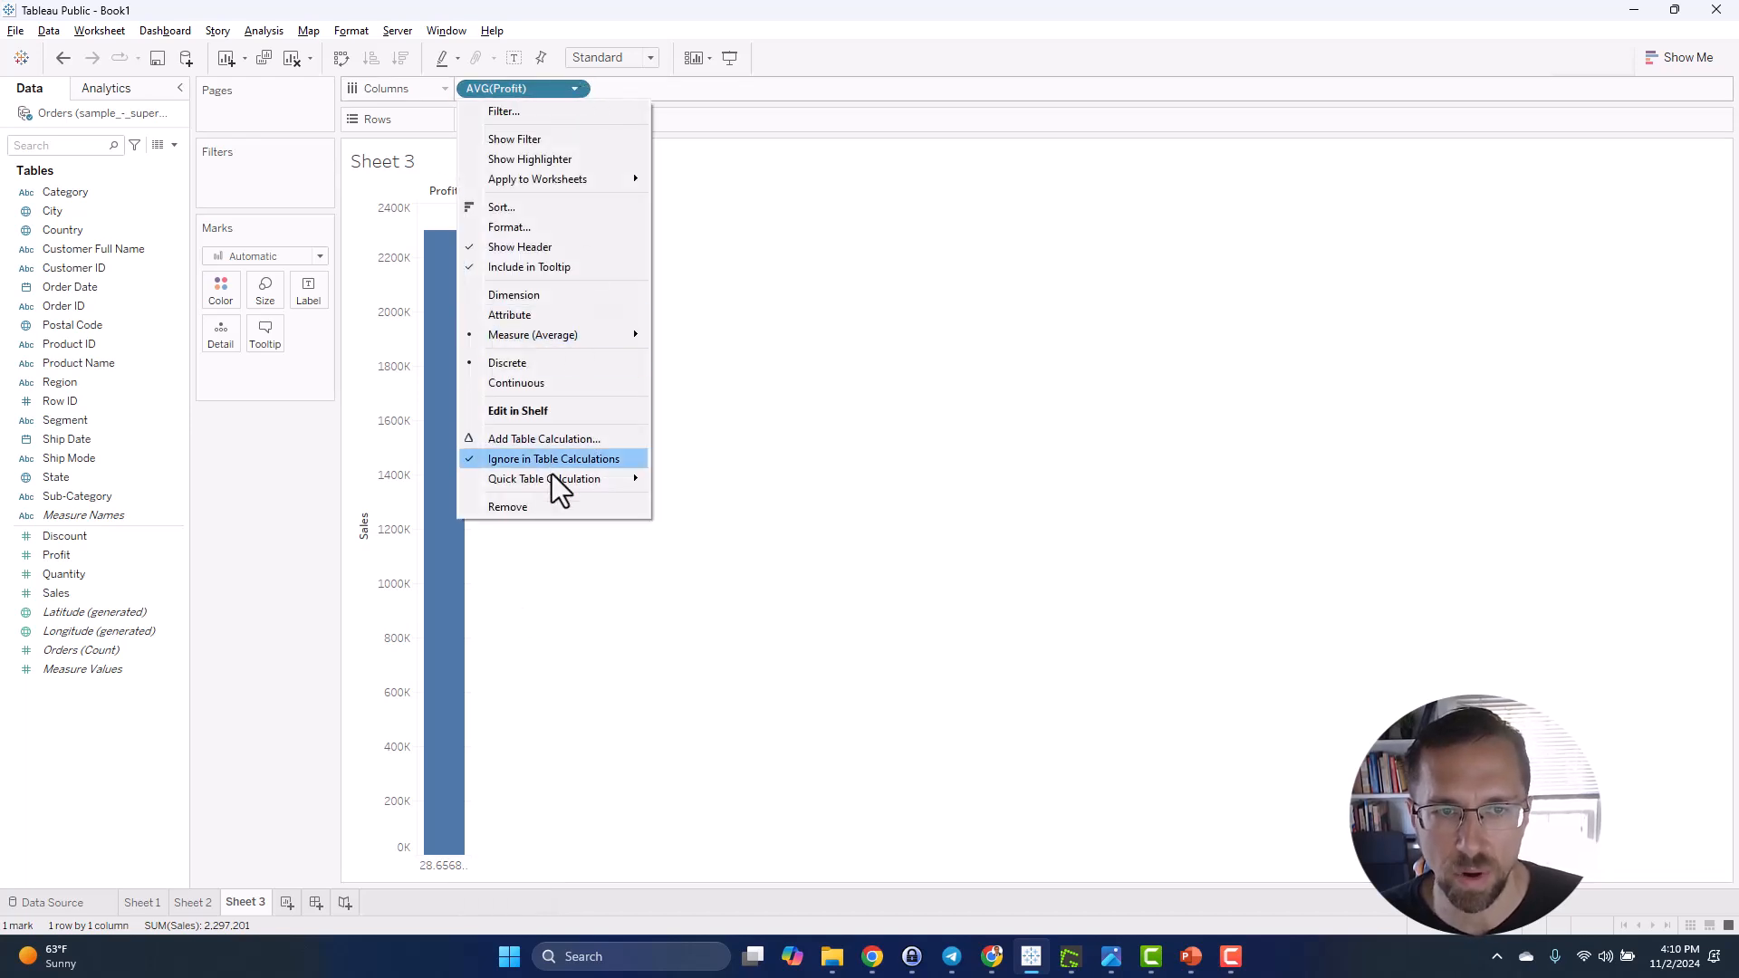
mouse_move(591, 334)
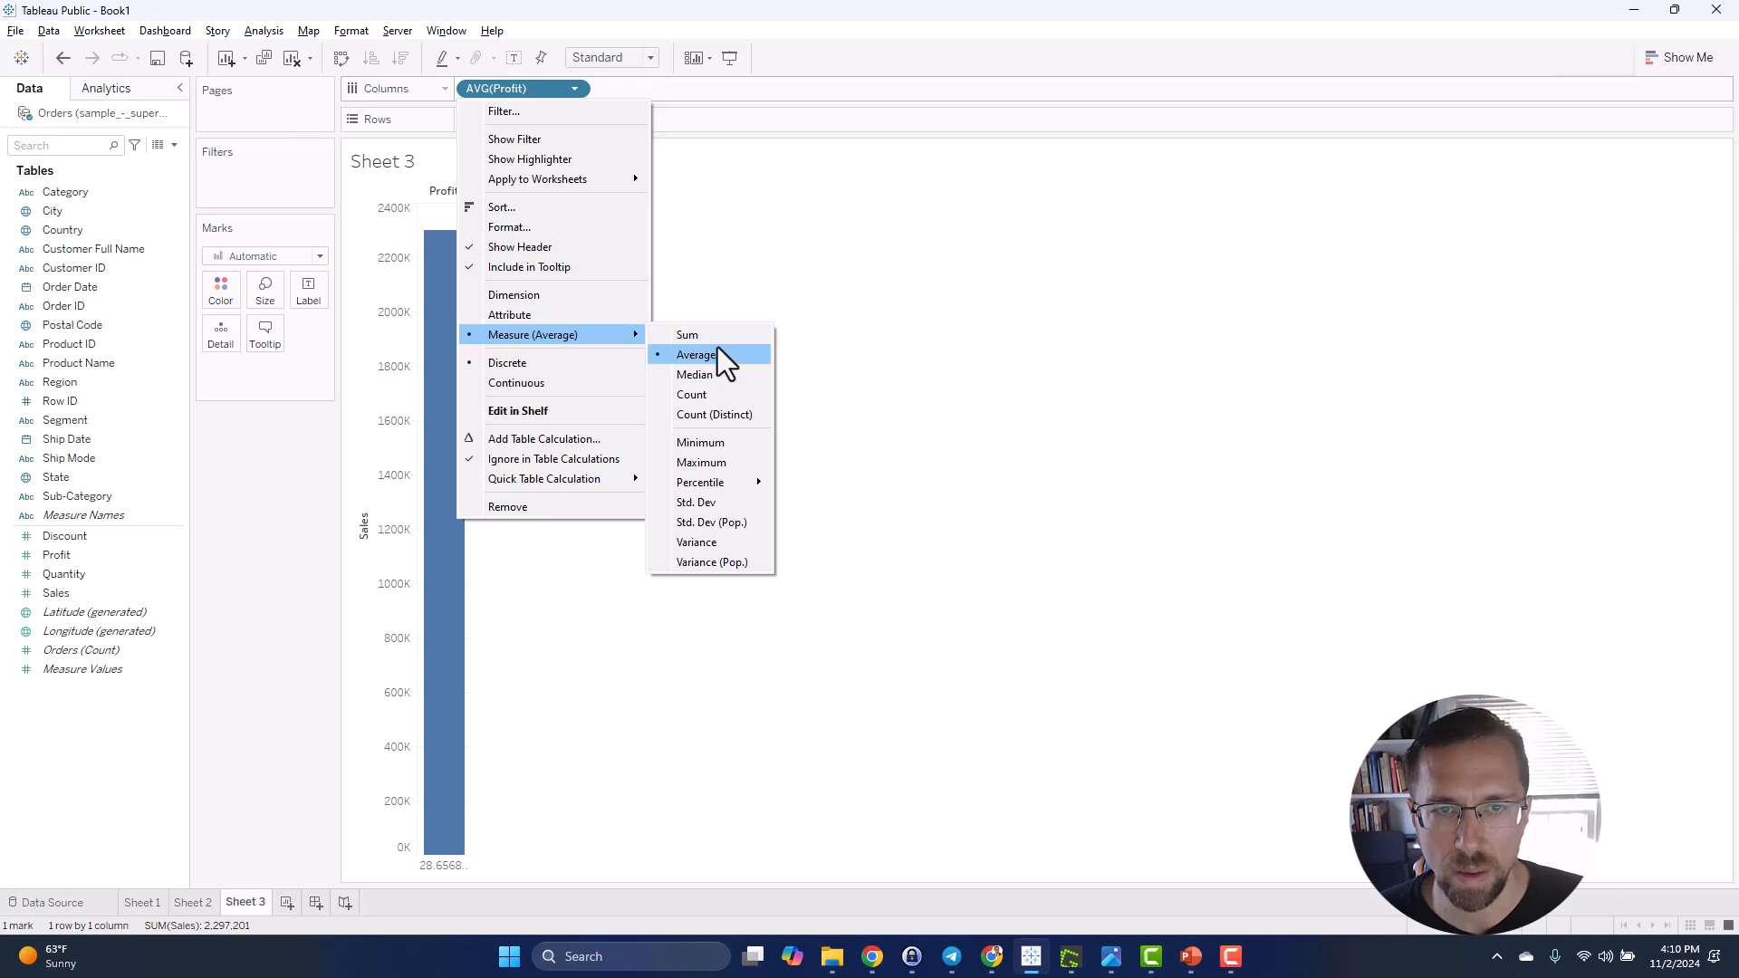
left_click(690, 334)
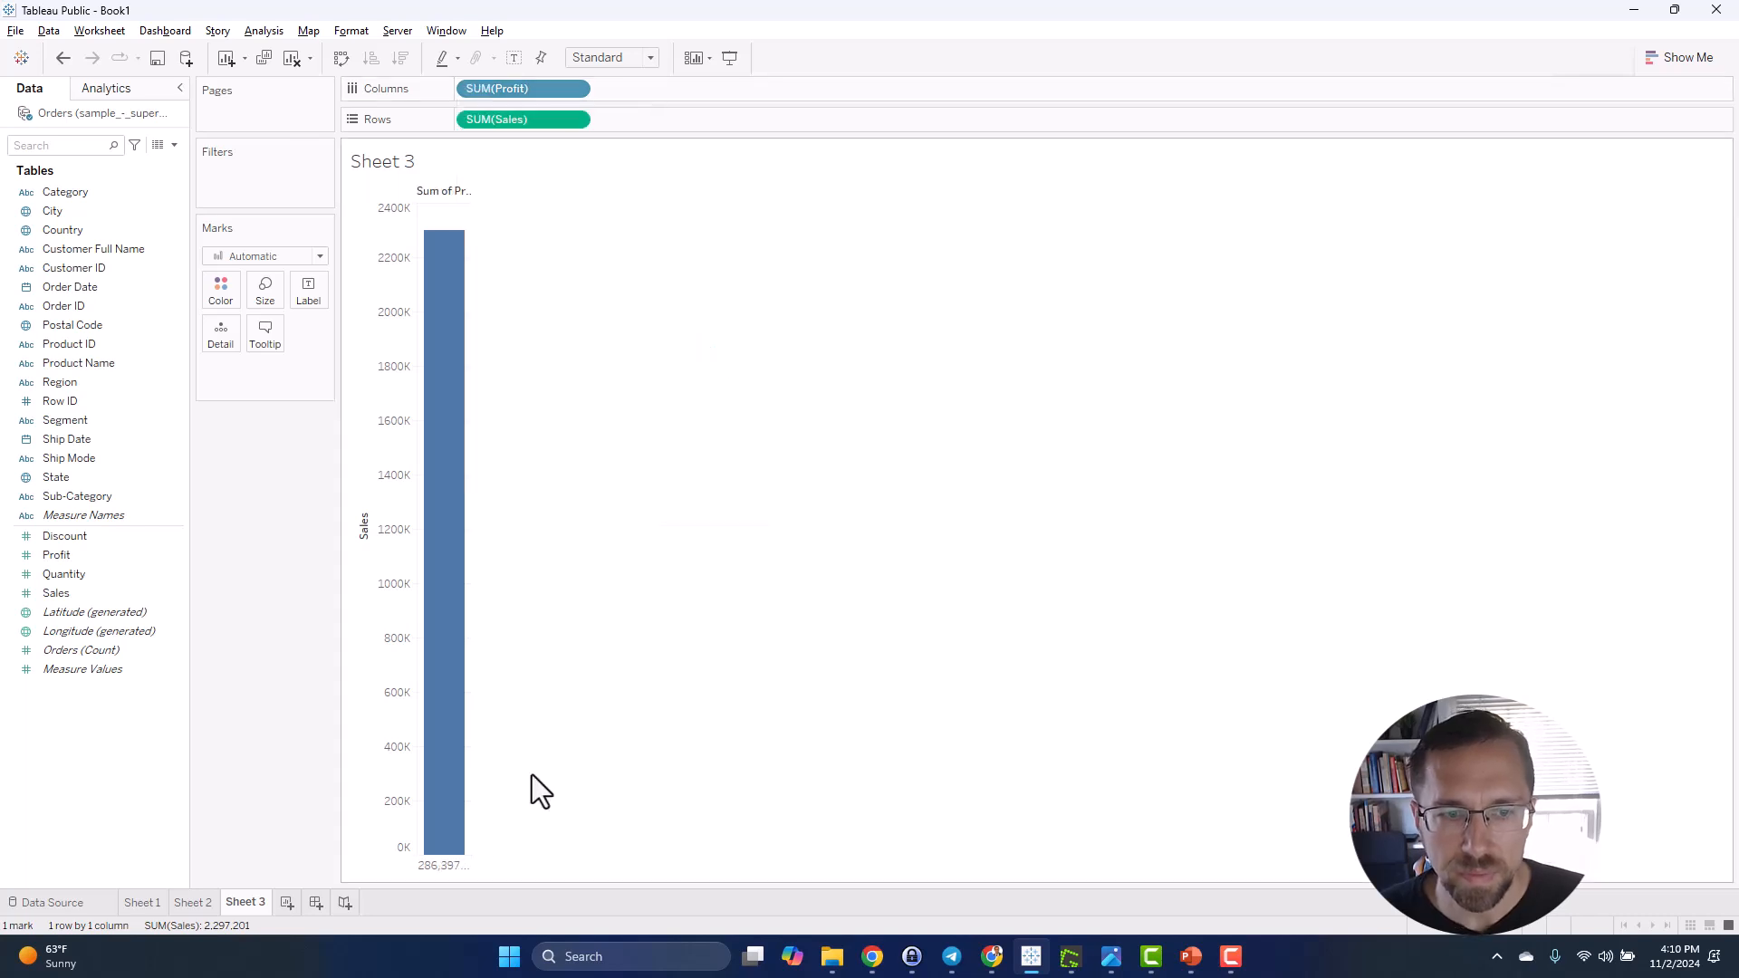
left_click(451, 867)
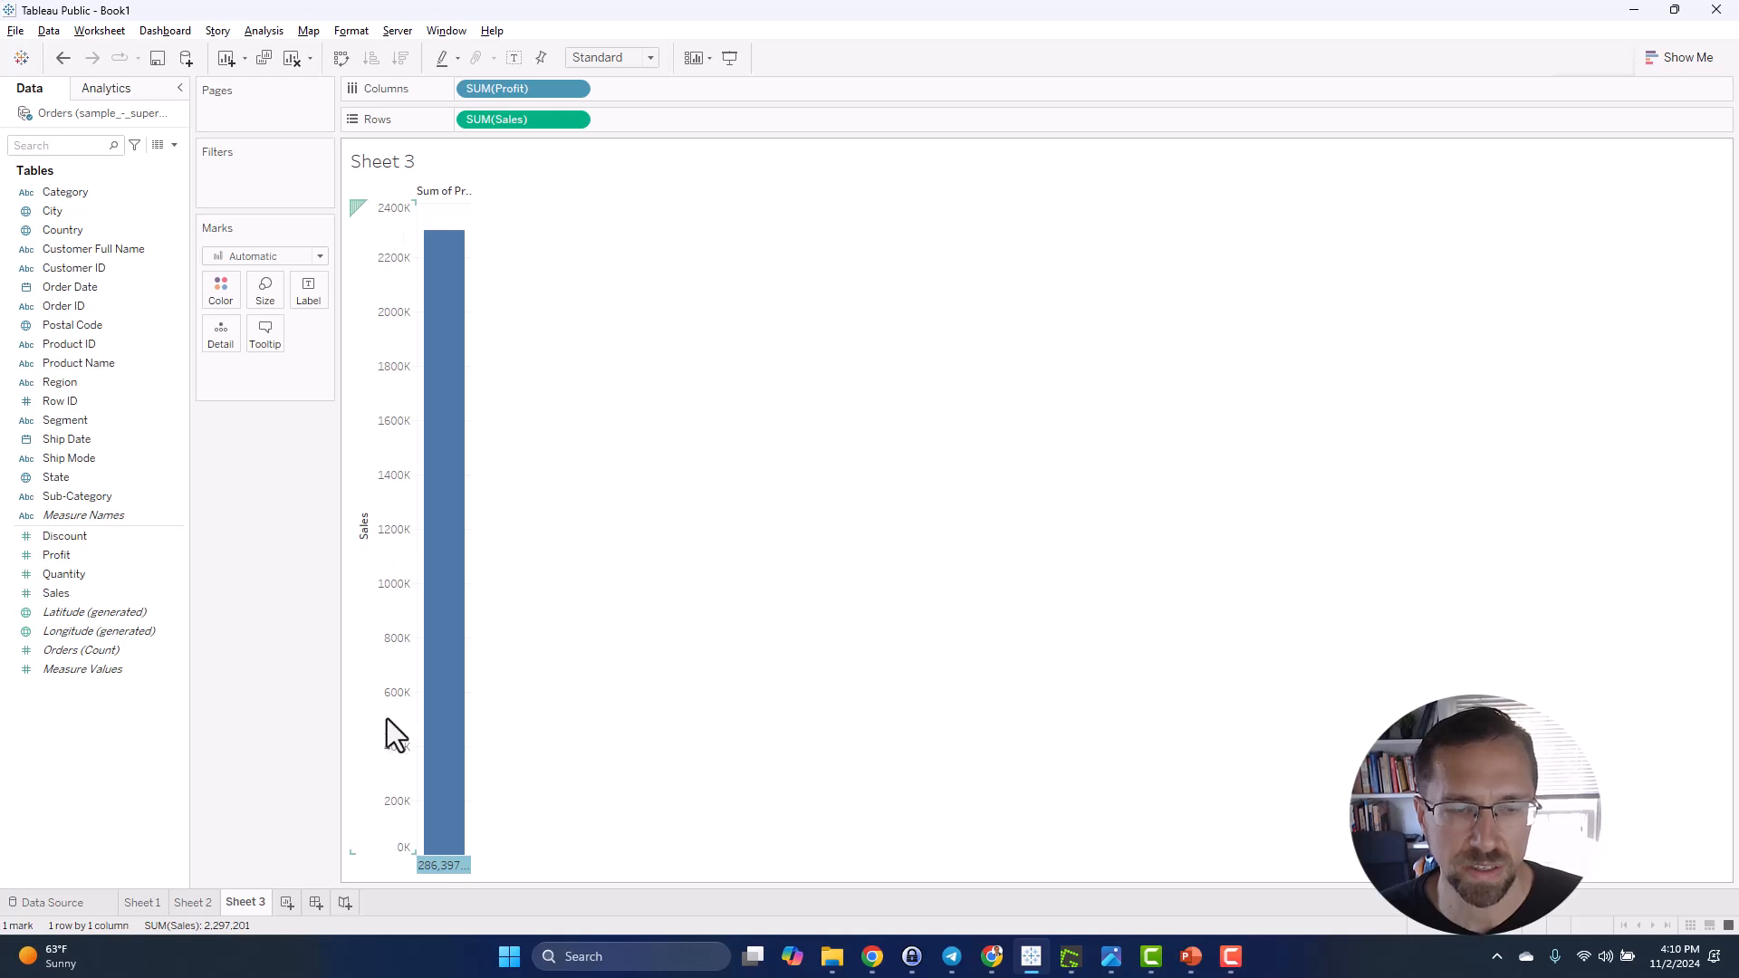
left_click(228, 701)
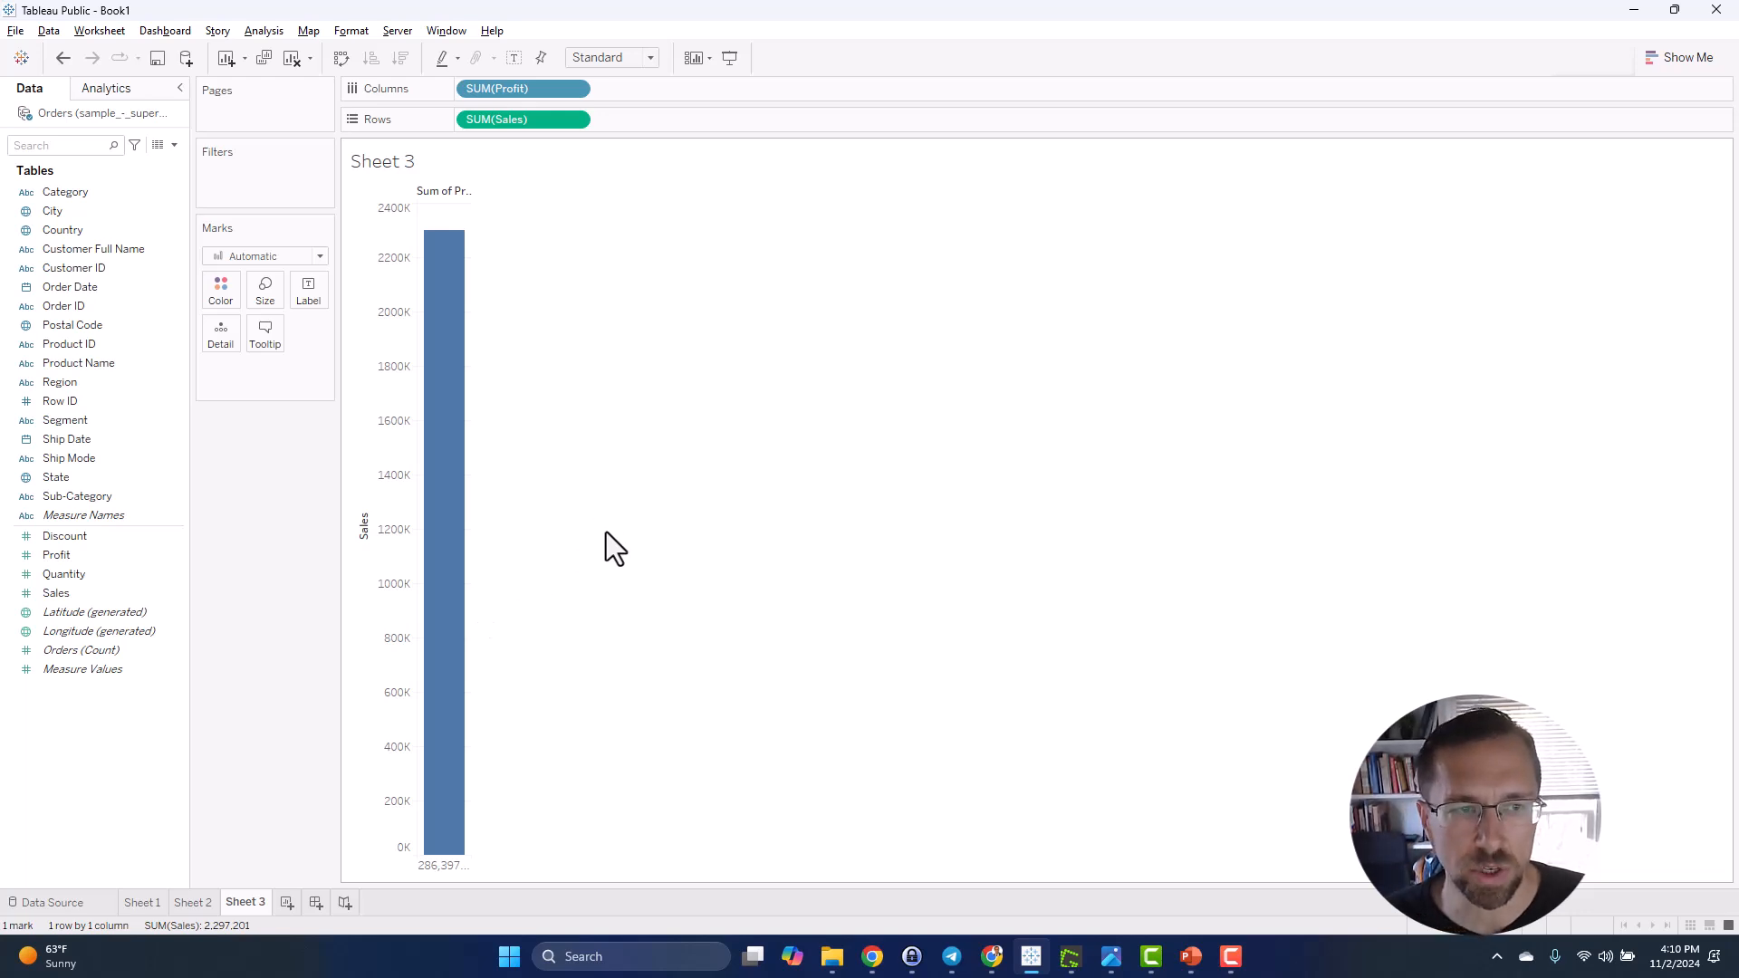
- Review the default property options available for the Product Name field
left_click(70, 364)
right_click(72, 363)
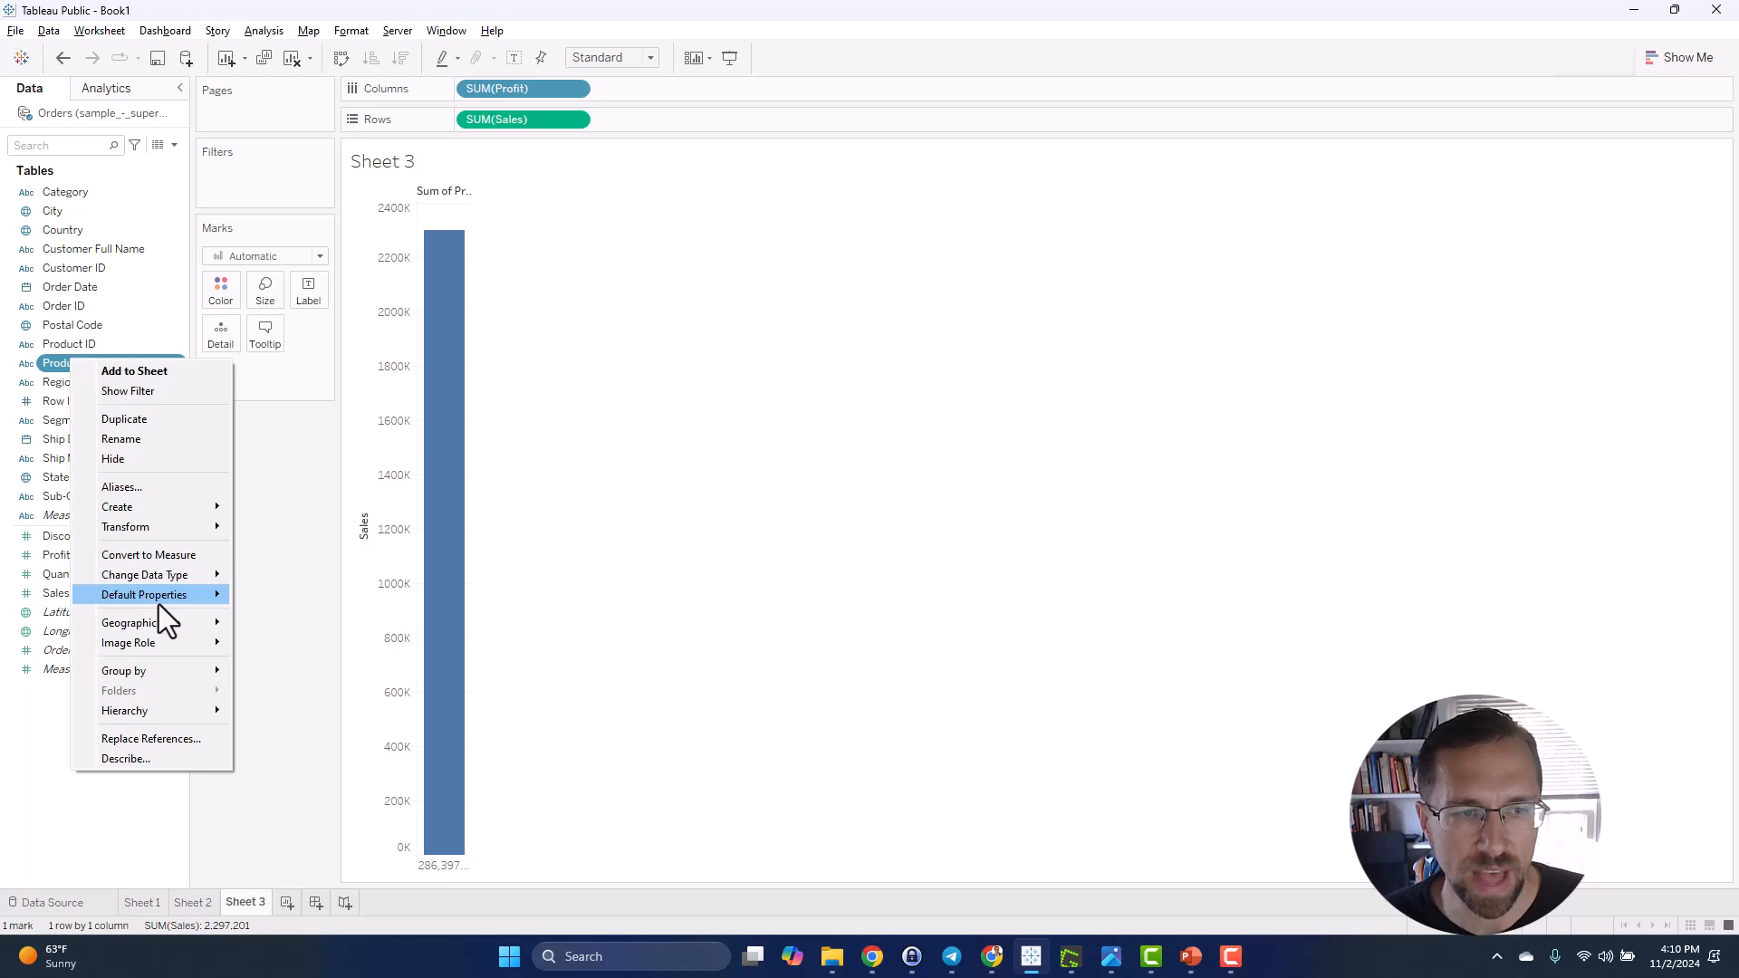
mouse_move(152, 583)
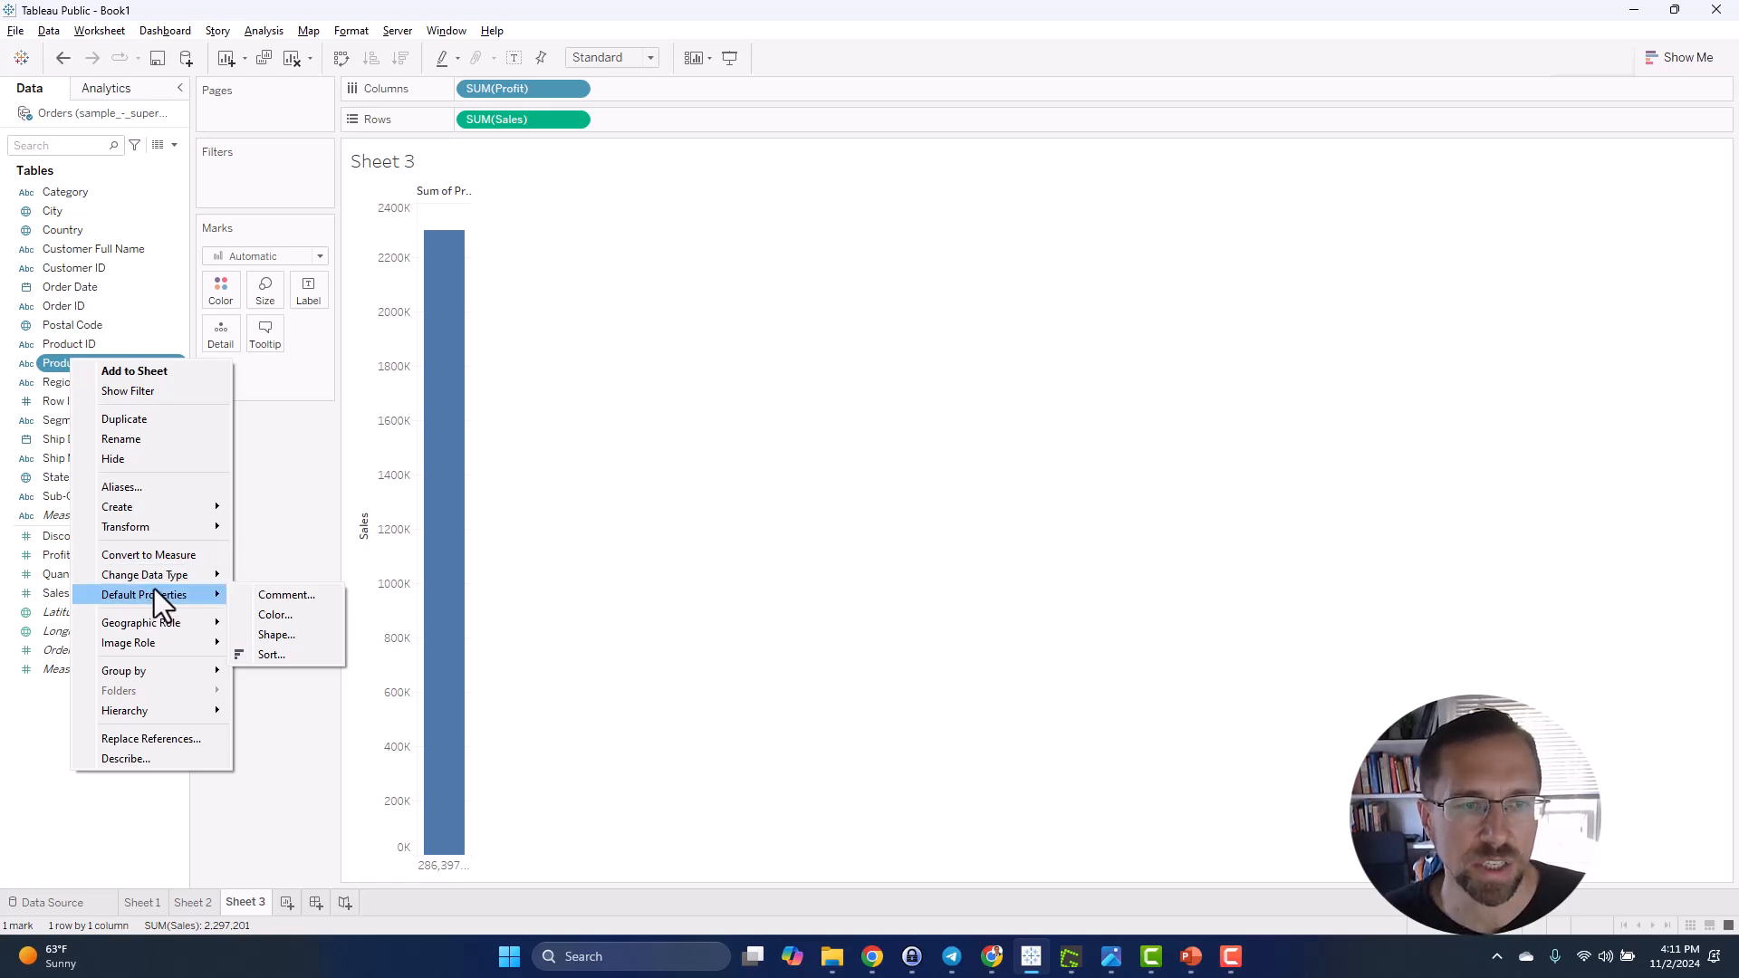
left_click(1010, 555)
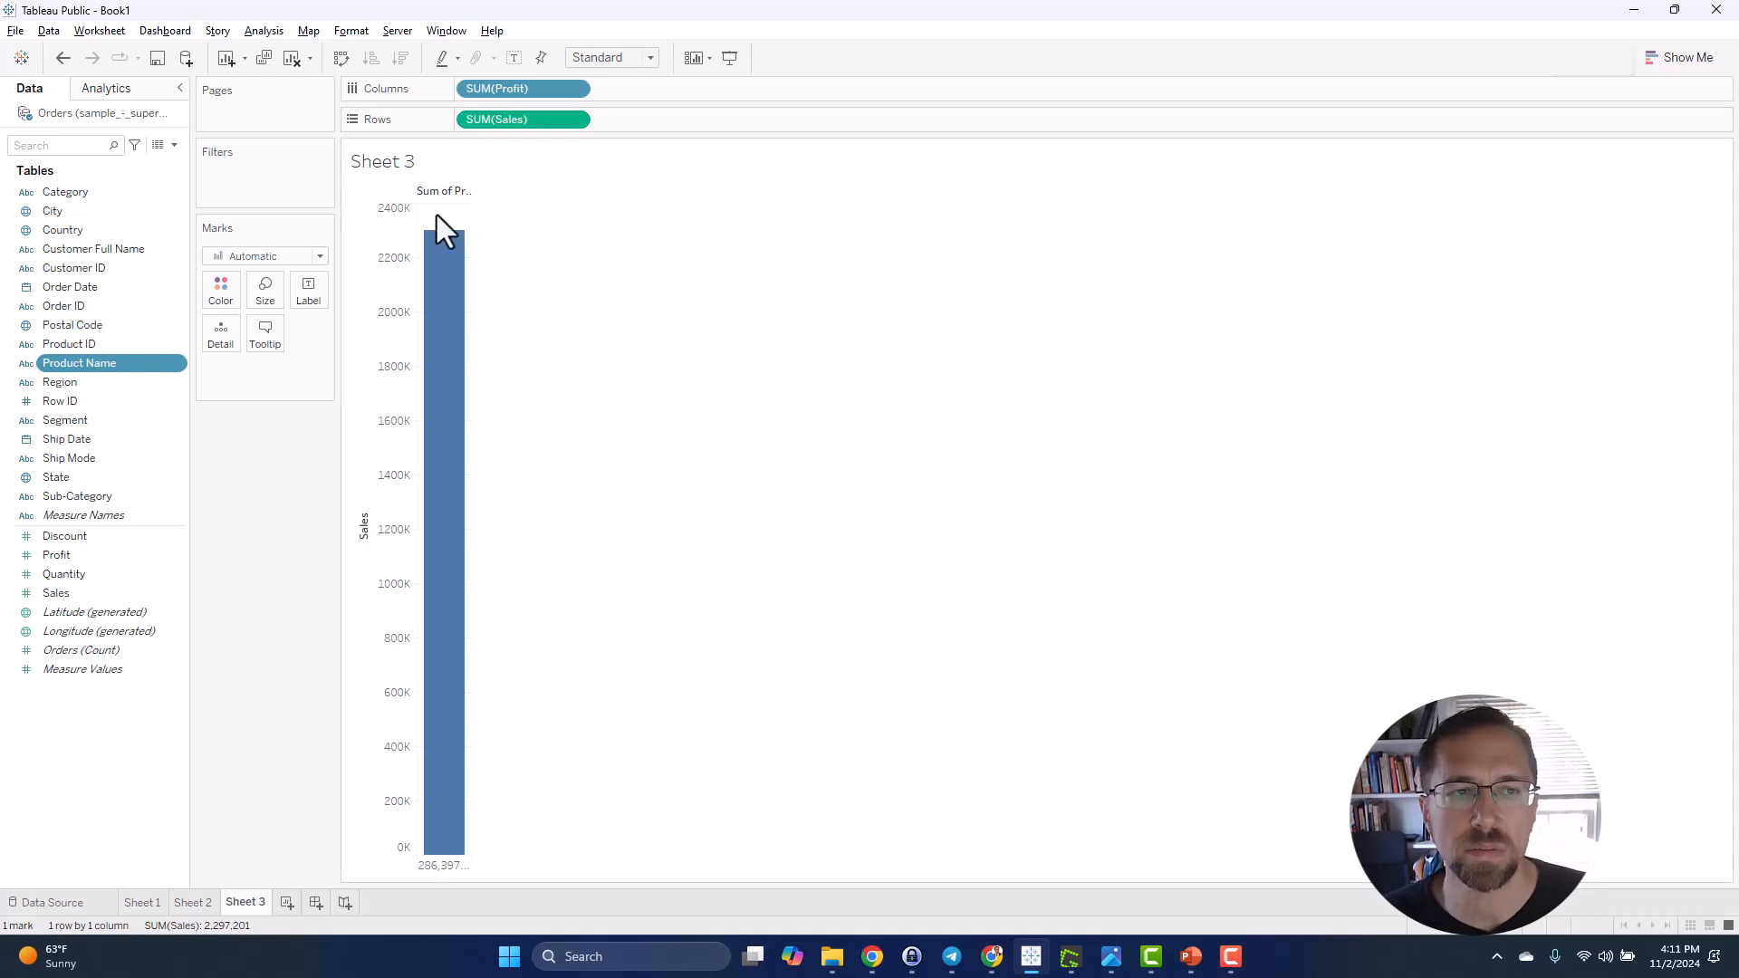
- On a new worksheet, convert Sales from a measure to a dimension and list its values in Rows
left_click(284, 910)
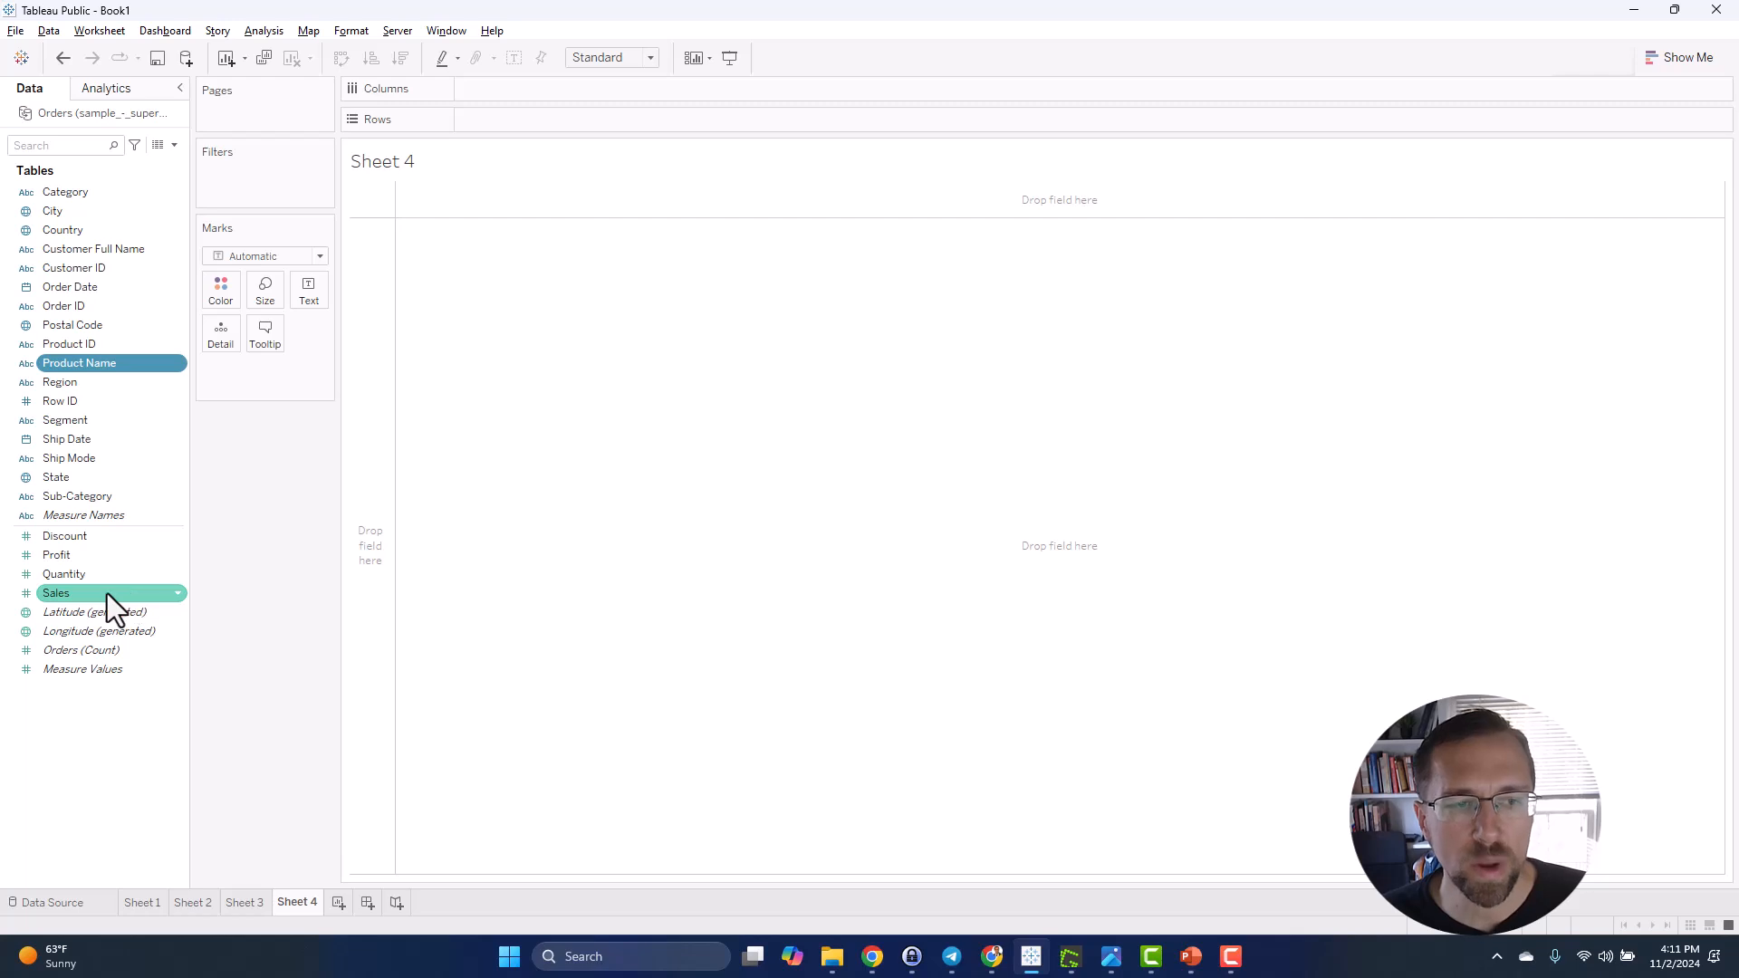
left_click_drag(76, 590, 107, 416)
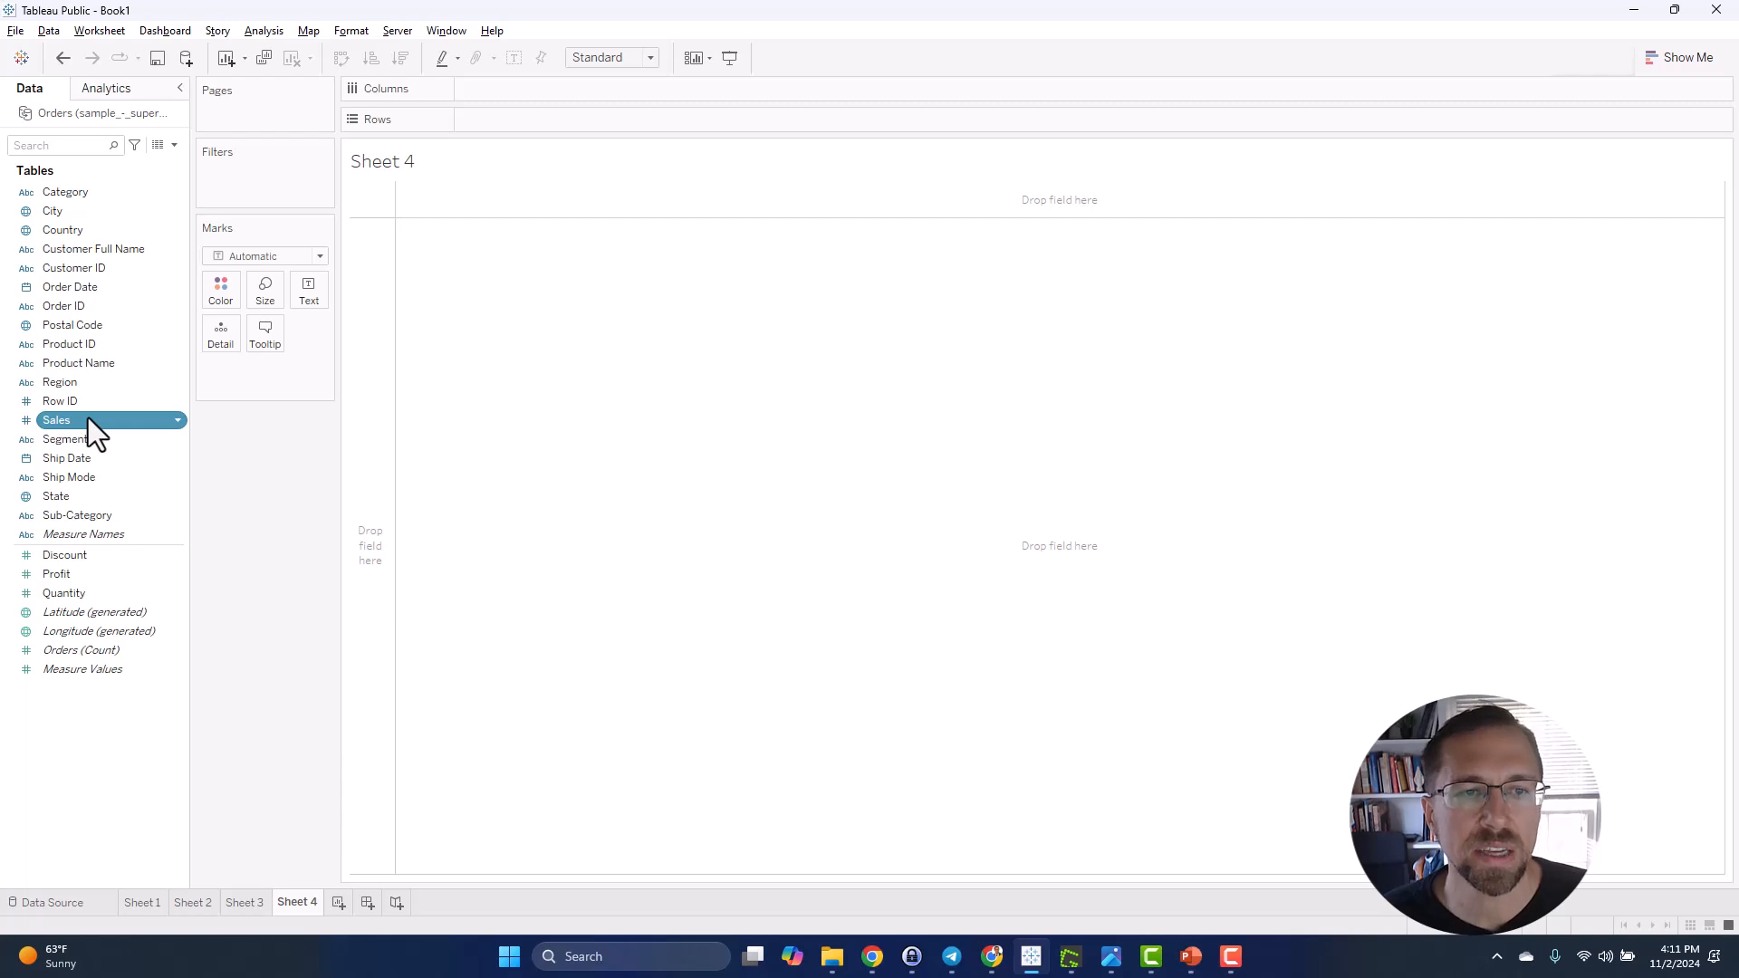
left_click_drag(89, 419, 377, 451)
left_click(61, 666)
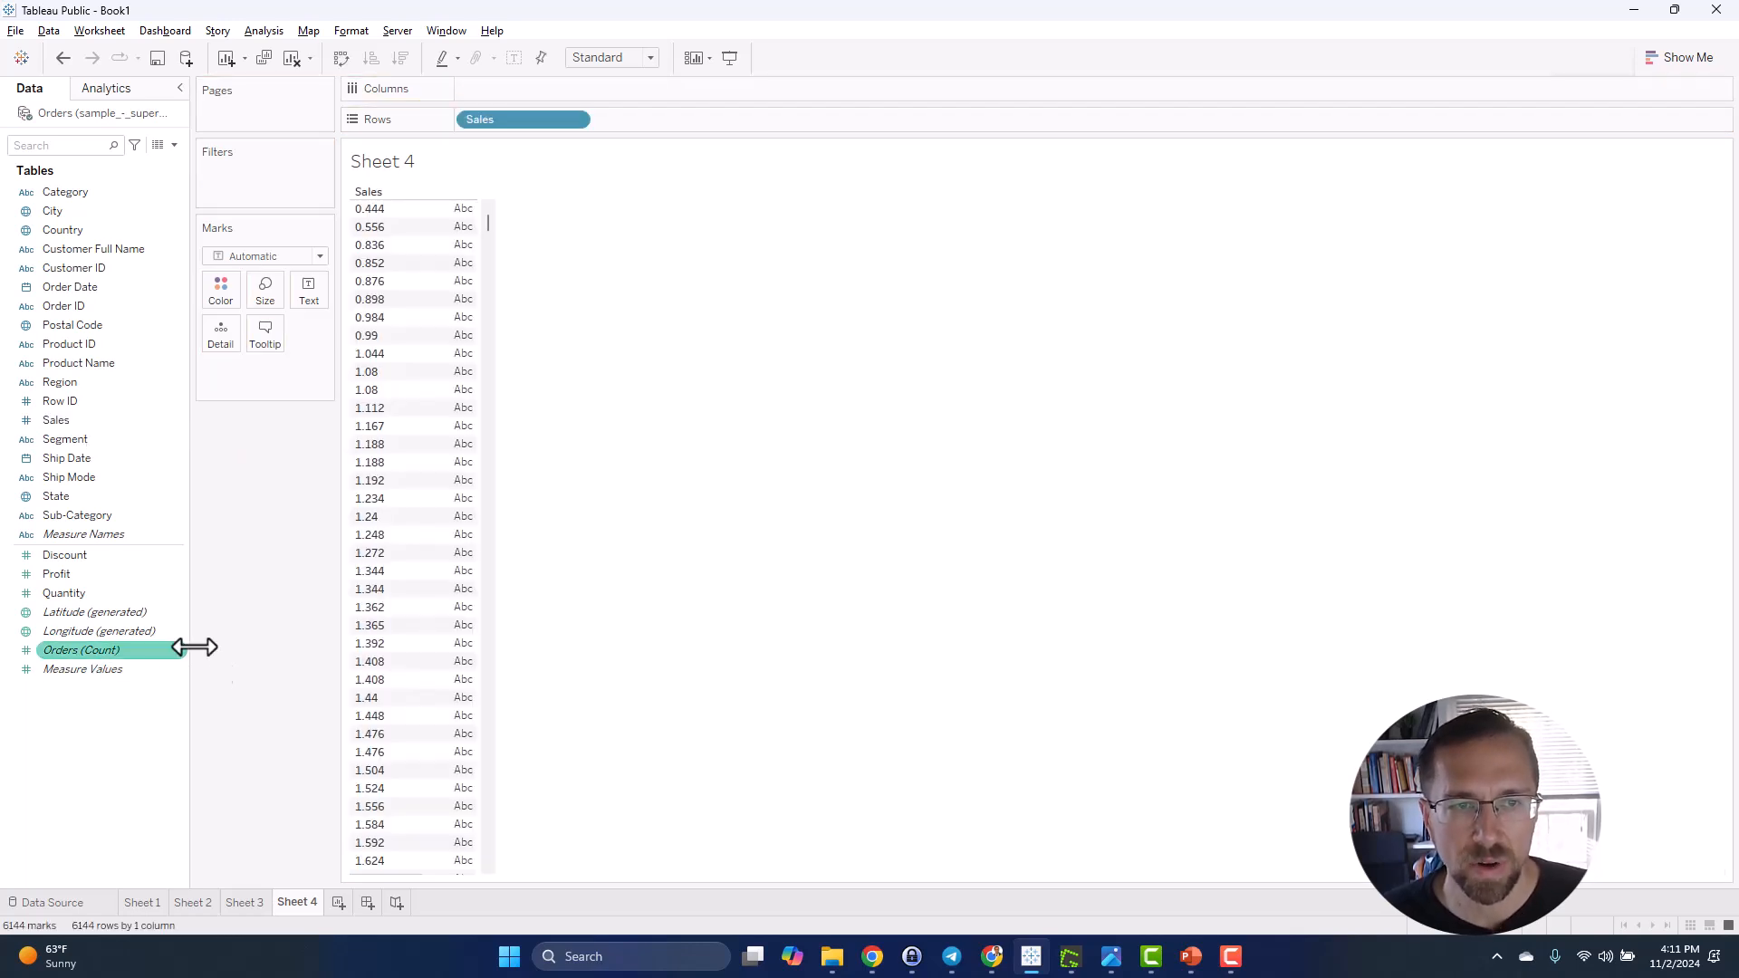
mouse_move(489, 220)
left_mouse_down()
mouse_move(464, 487)
mouse_move(474, 224)
mouse_move(480, 347)
mouse_move(464, 199)
left_mouse_up()
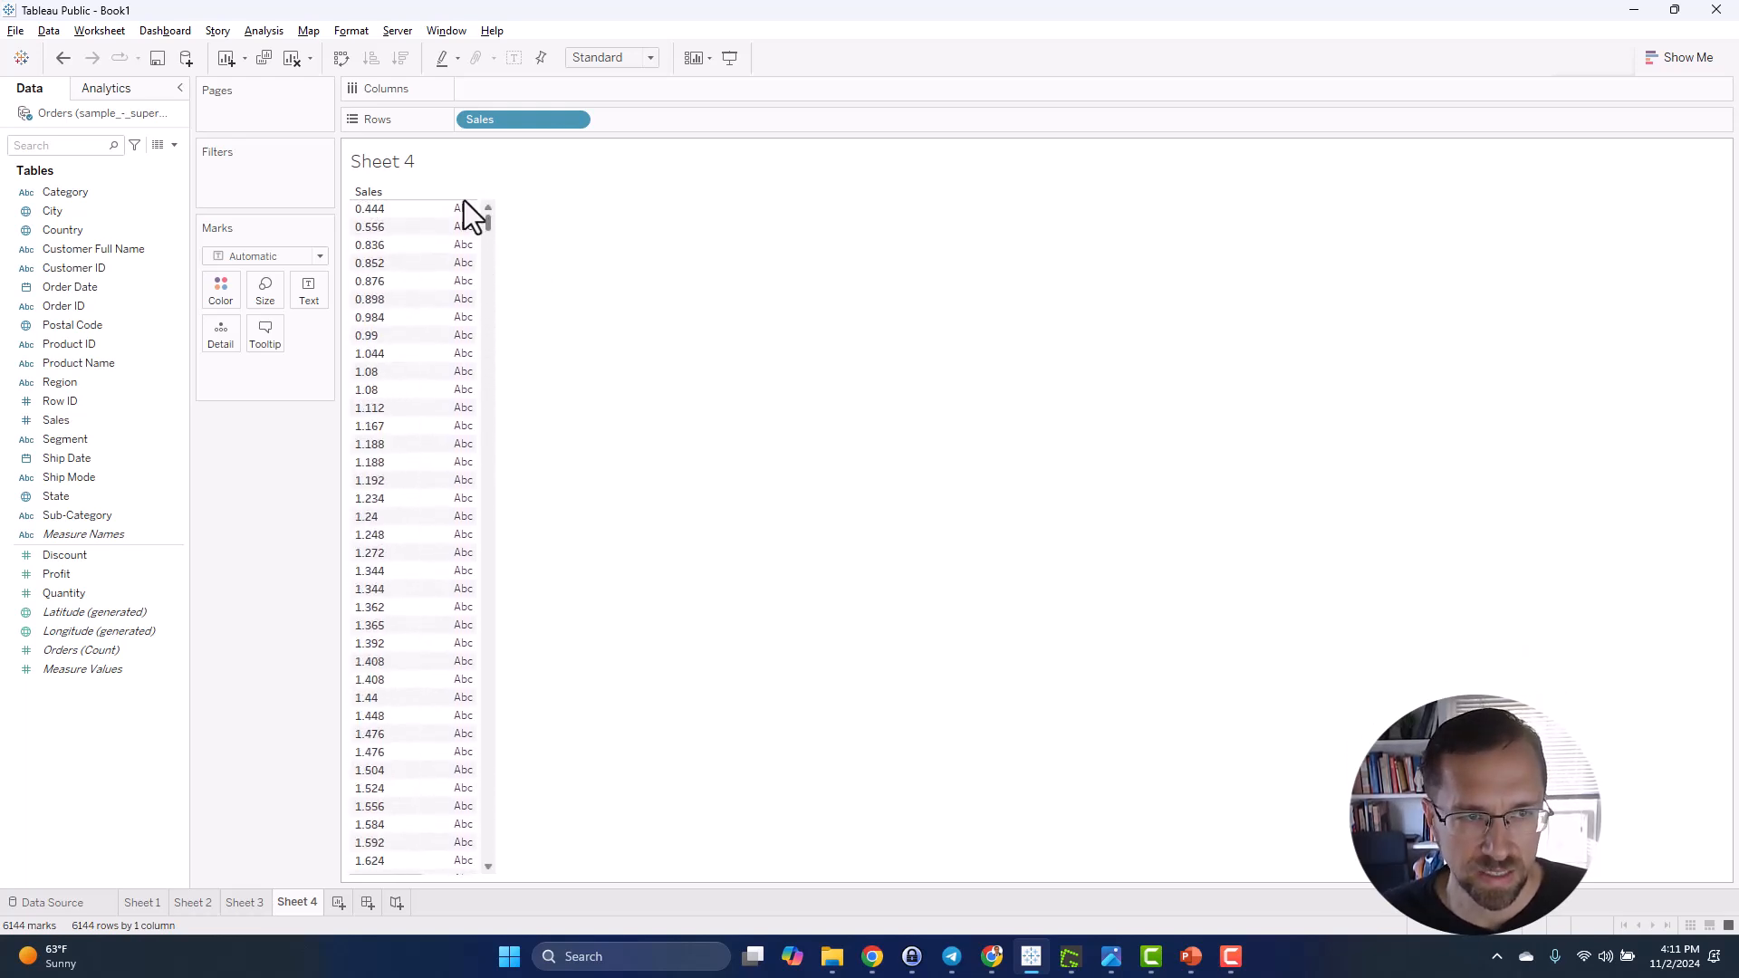
- Convert Sales back to a measure and show its sum in Rows in place of the listed values
left_click(30, 428)
left_click_drag(67, 427, 82, 594)
left_click_drag(490, 119, 580, 418)
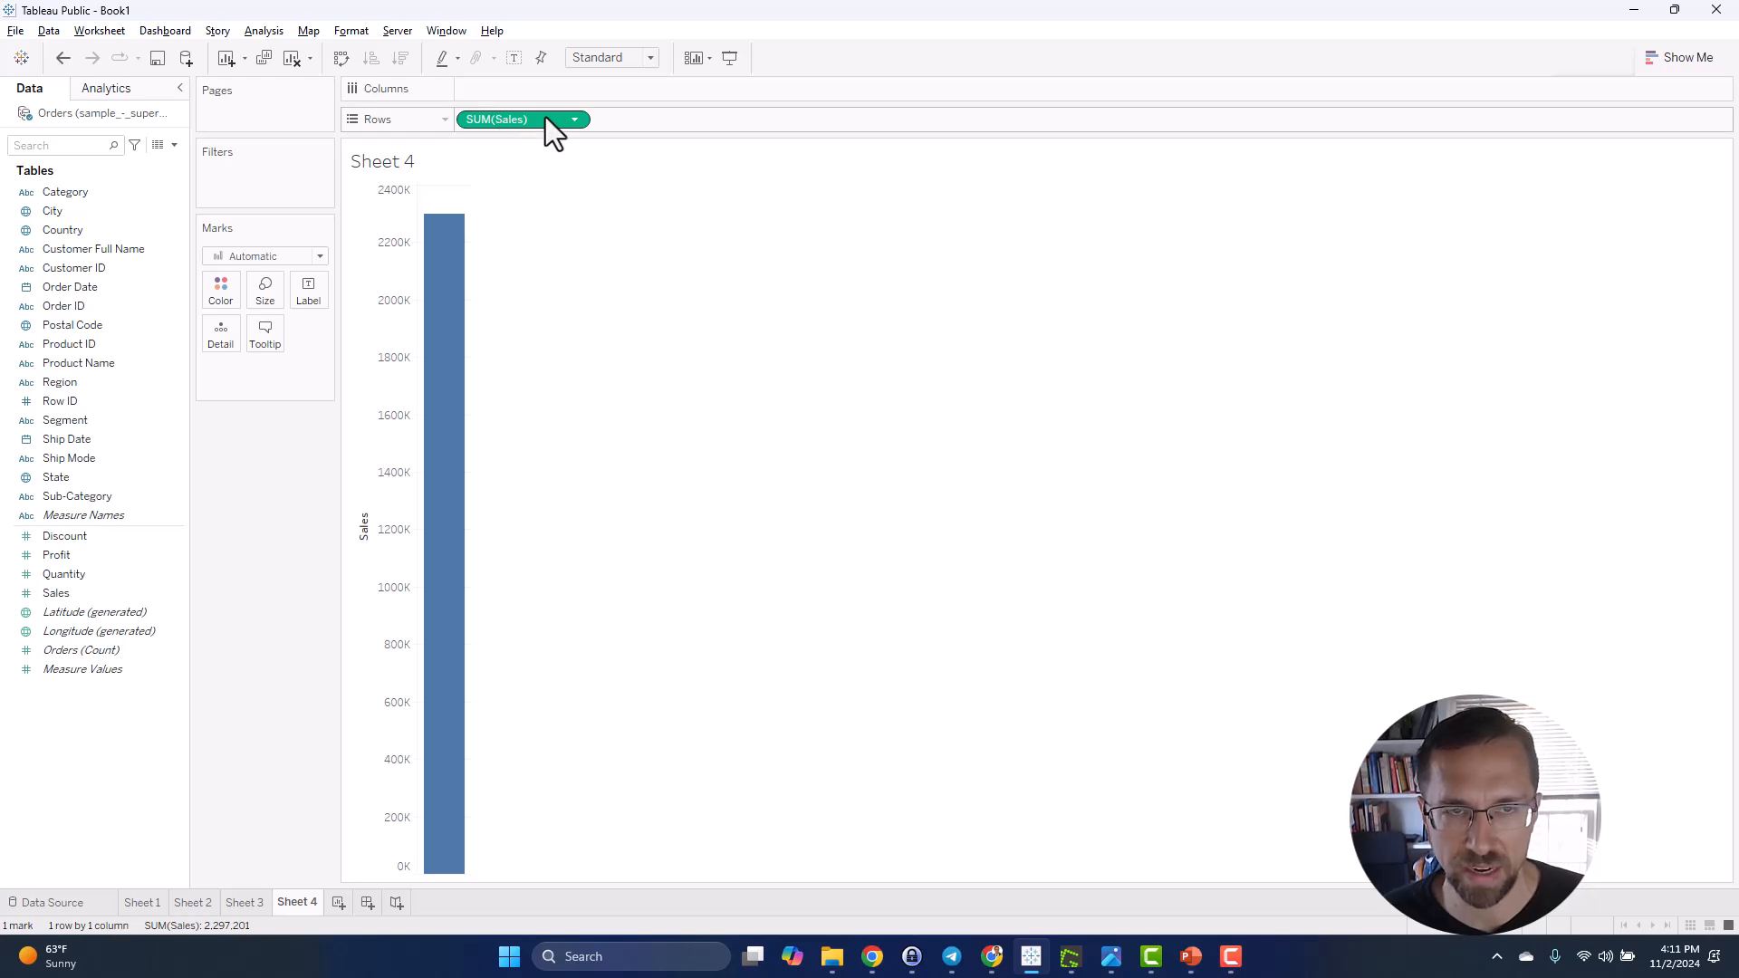
- Convert Sales to a dimension again and list its individual values in Rows instead of the sum
left_click_drag(87, 590, 107, 425)
left_click_drag(525, 126, 156, 422)
double_click(133, 406)
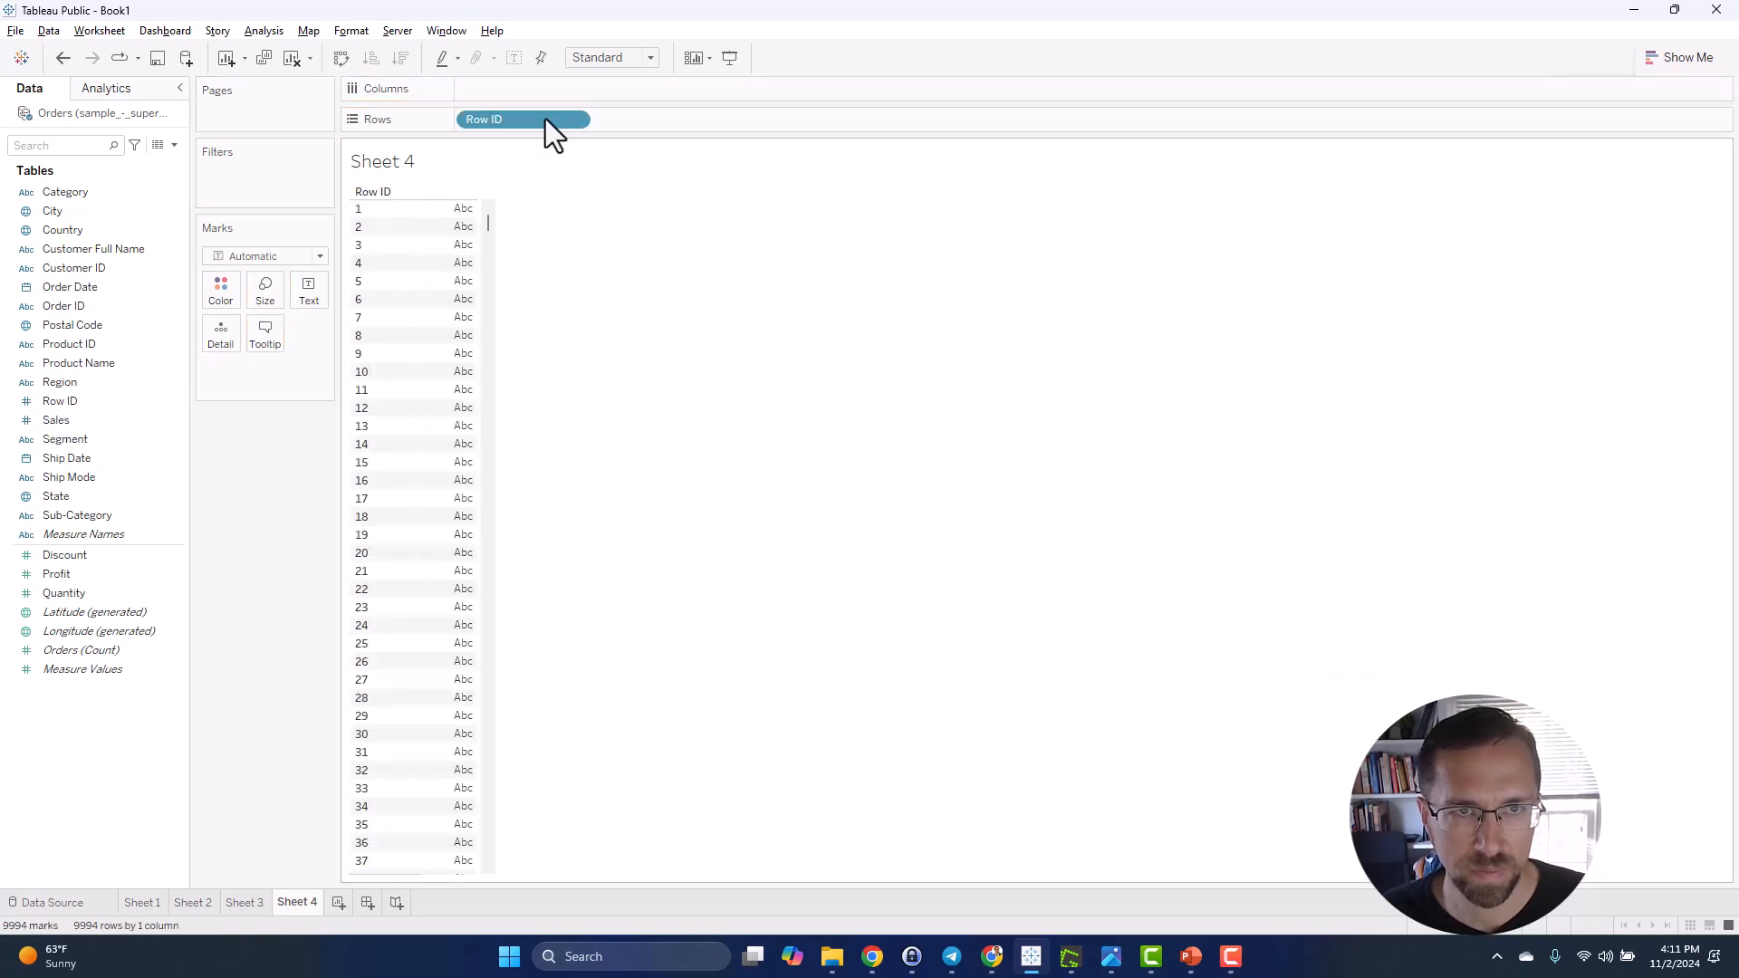
left_click_drag(530, 125, 1177, 281)
double_click(107, 421)
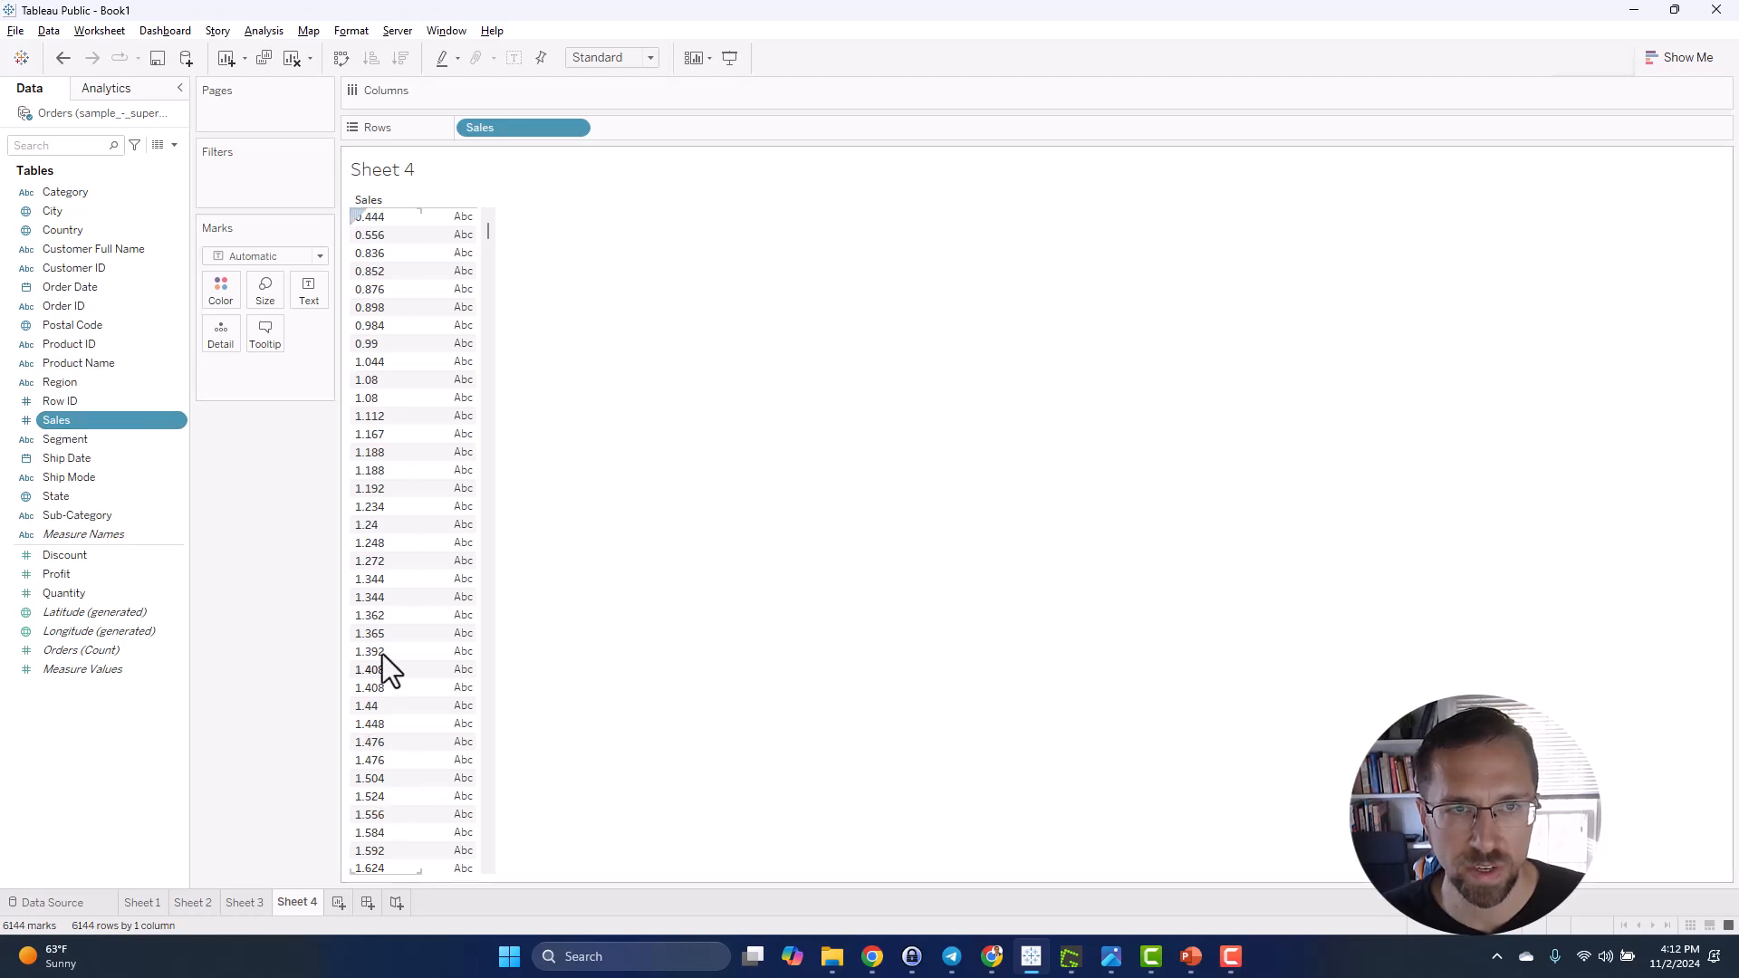
- Move Sales to the measures and convert it to a dimension using the field's conversion option
left_click_drag(74, 419, 116, 556)
right_click(96, 600)
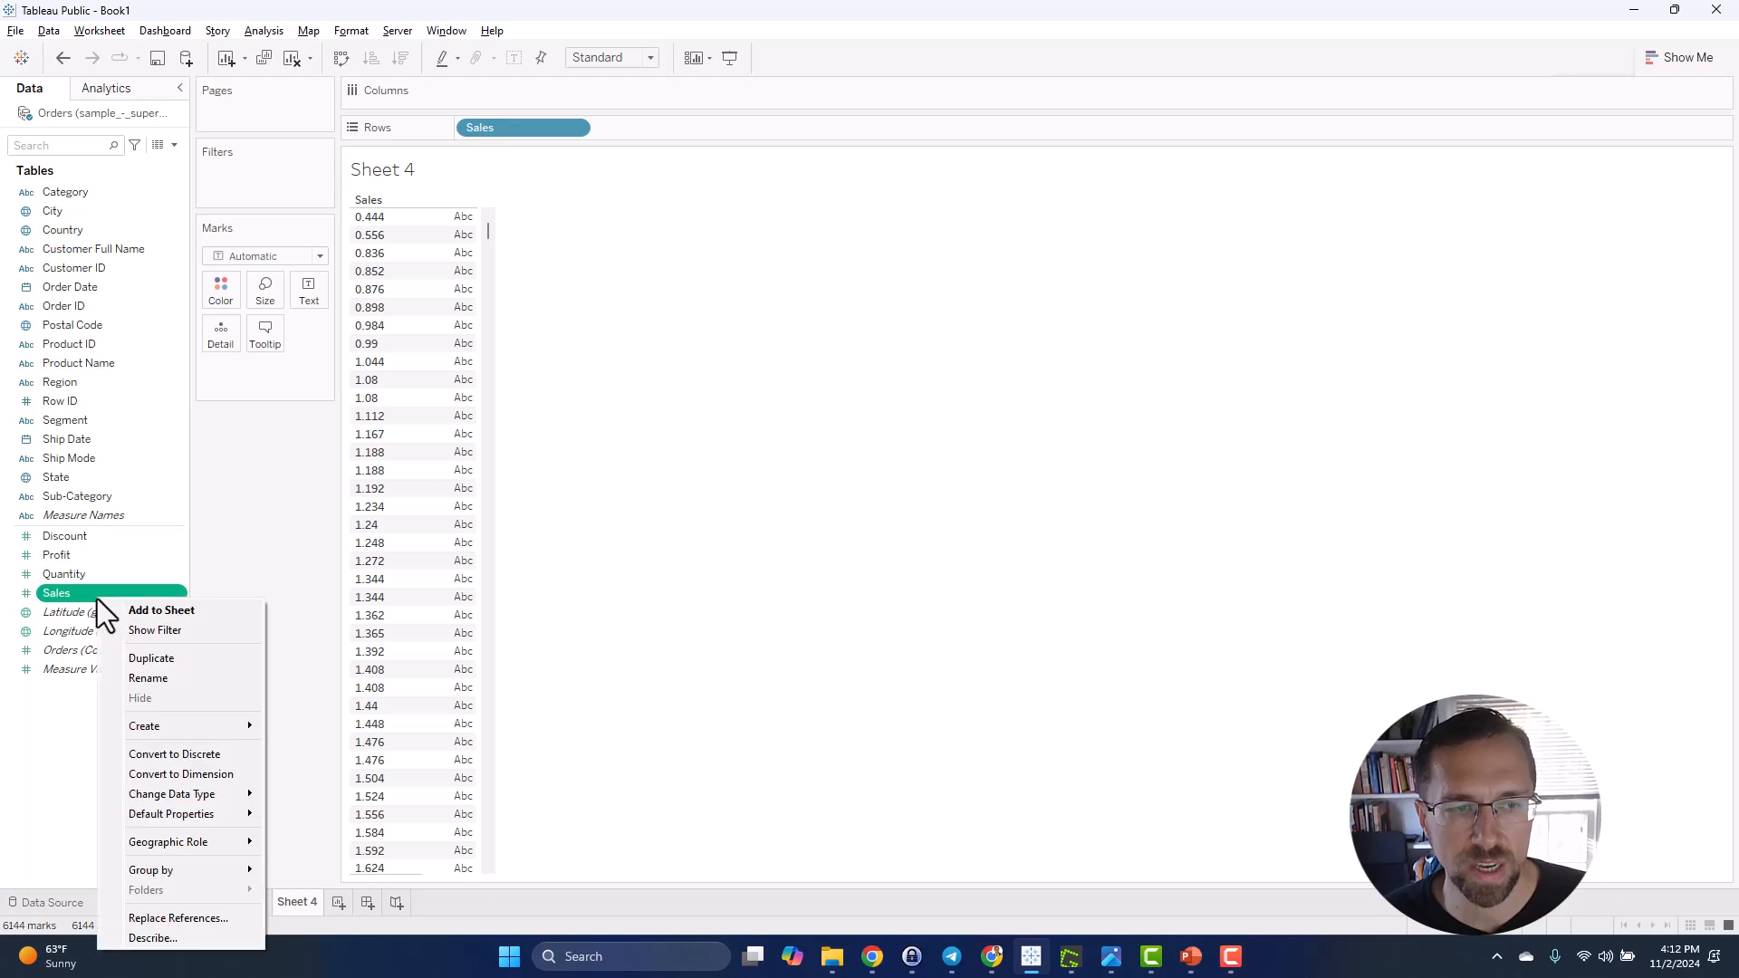
left_click(183, 774)
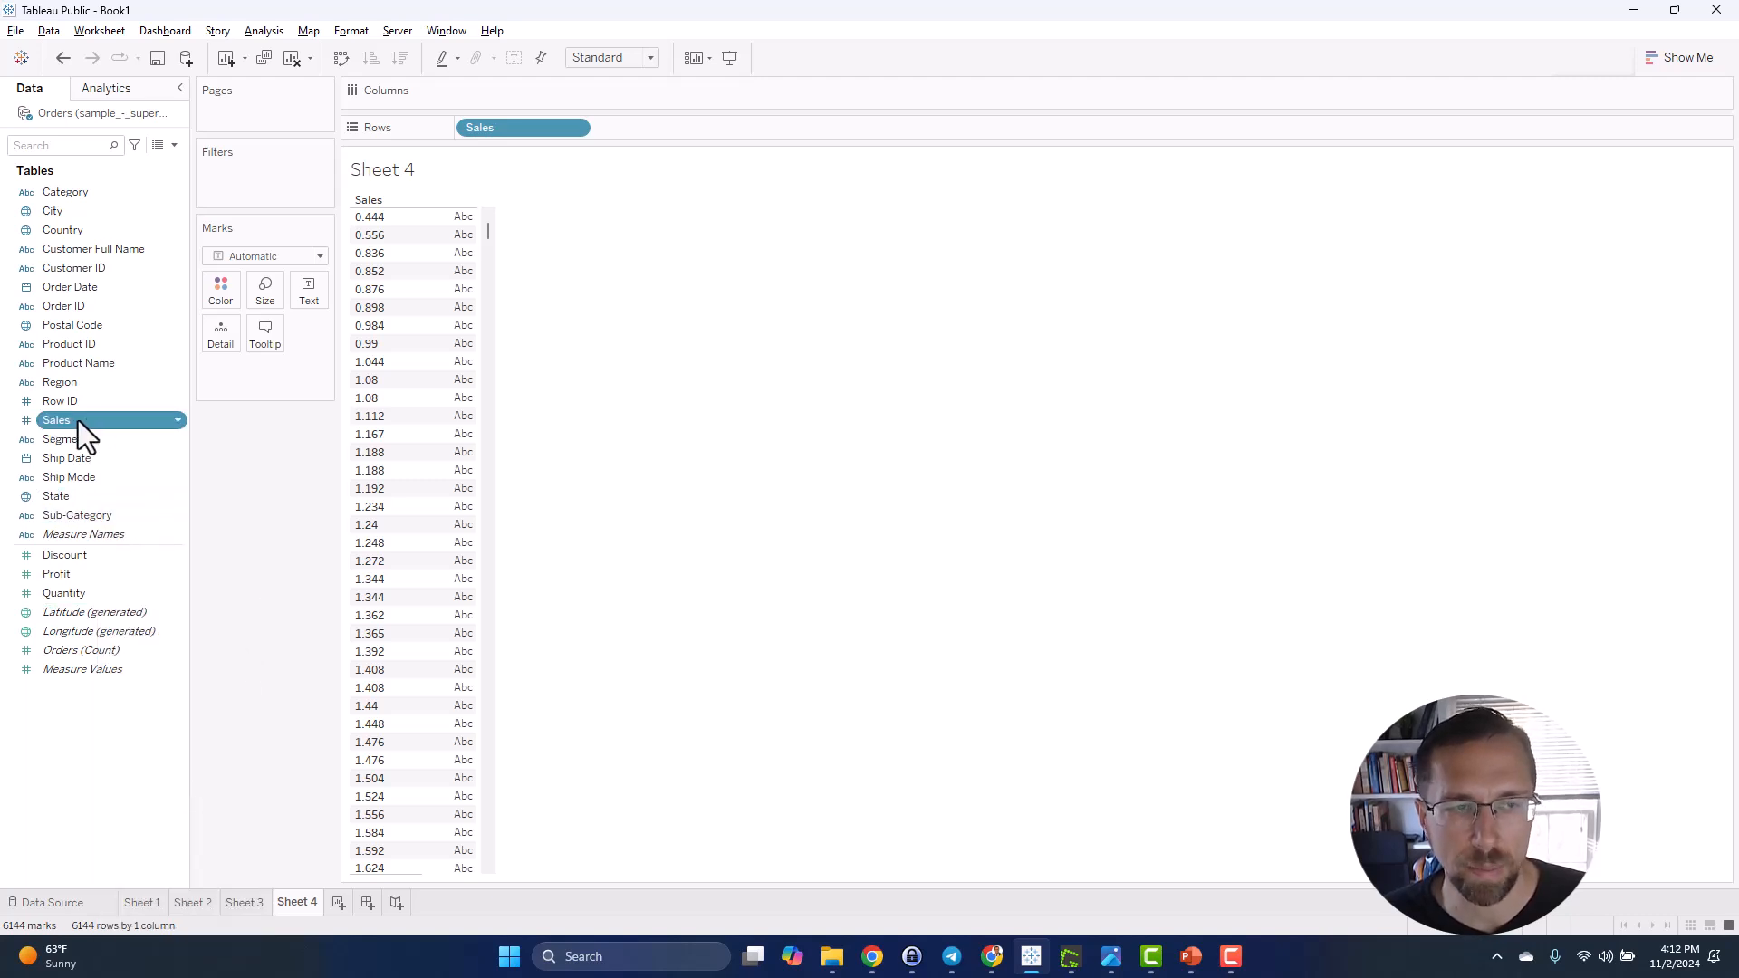
- Convert Sales from a dimension to a measure and remove the Sales field from Rows
right_click(128, 428)
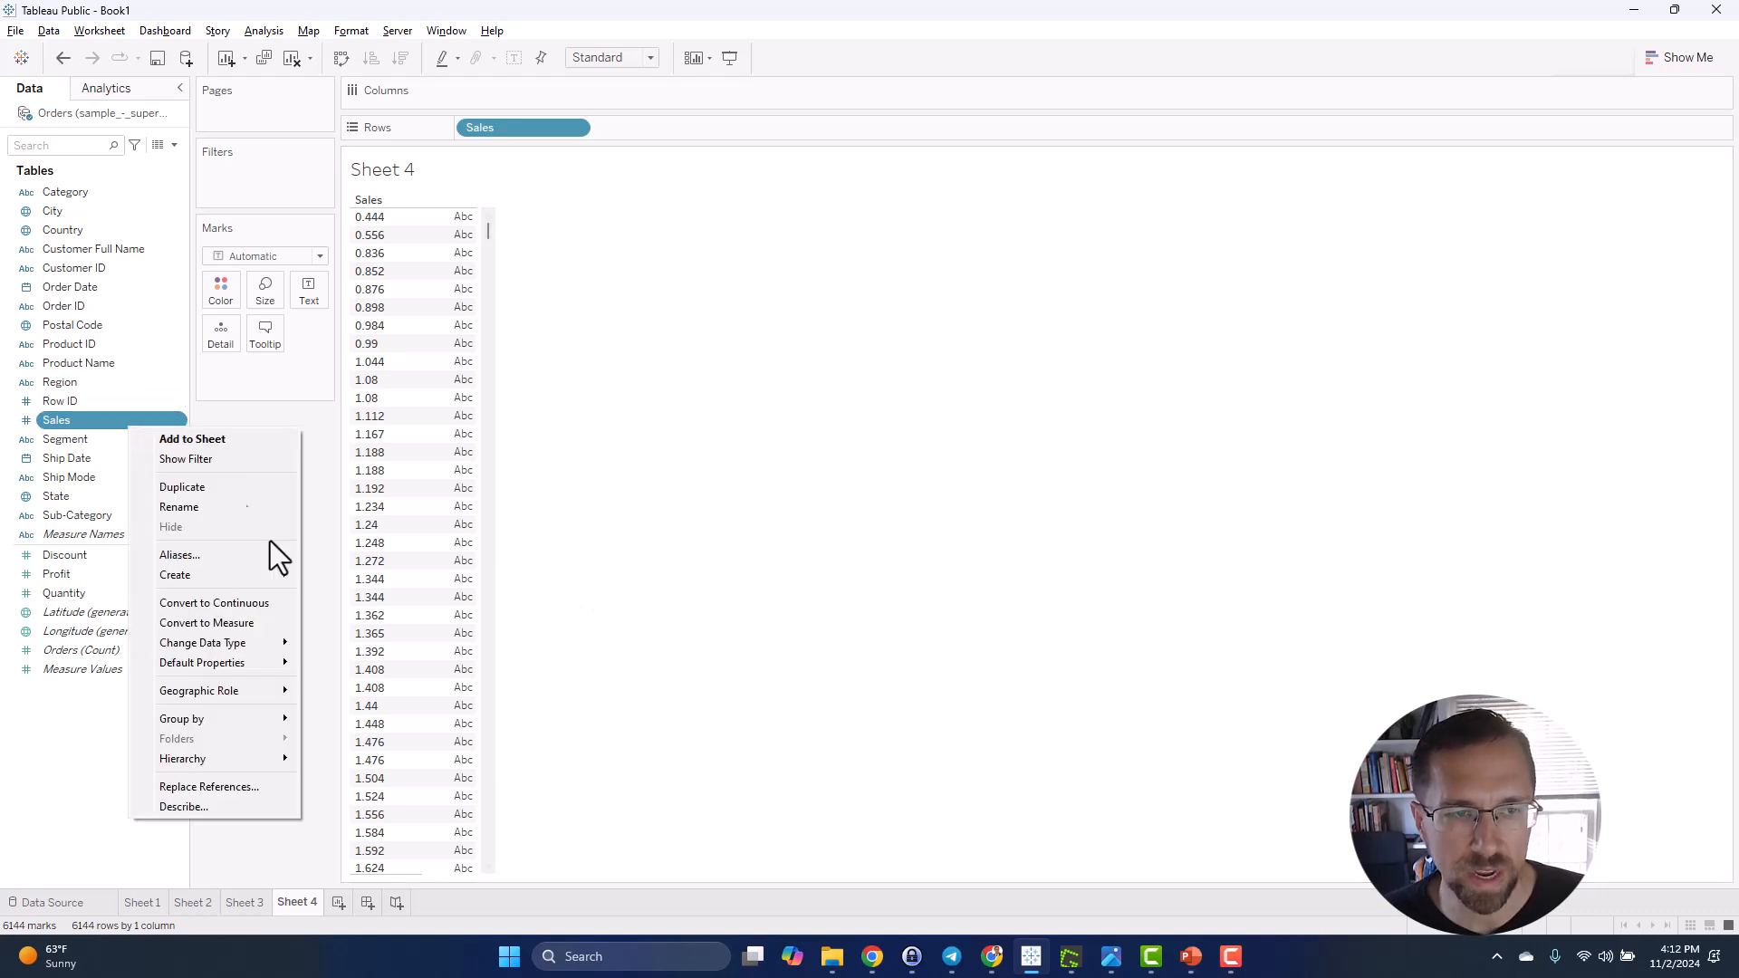
left_click(250, 625)
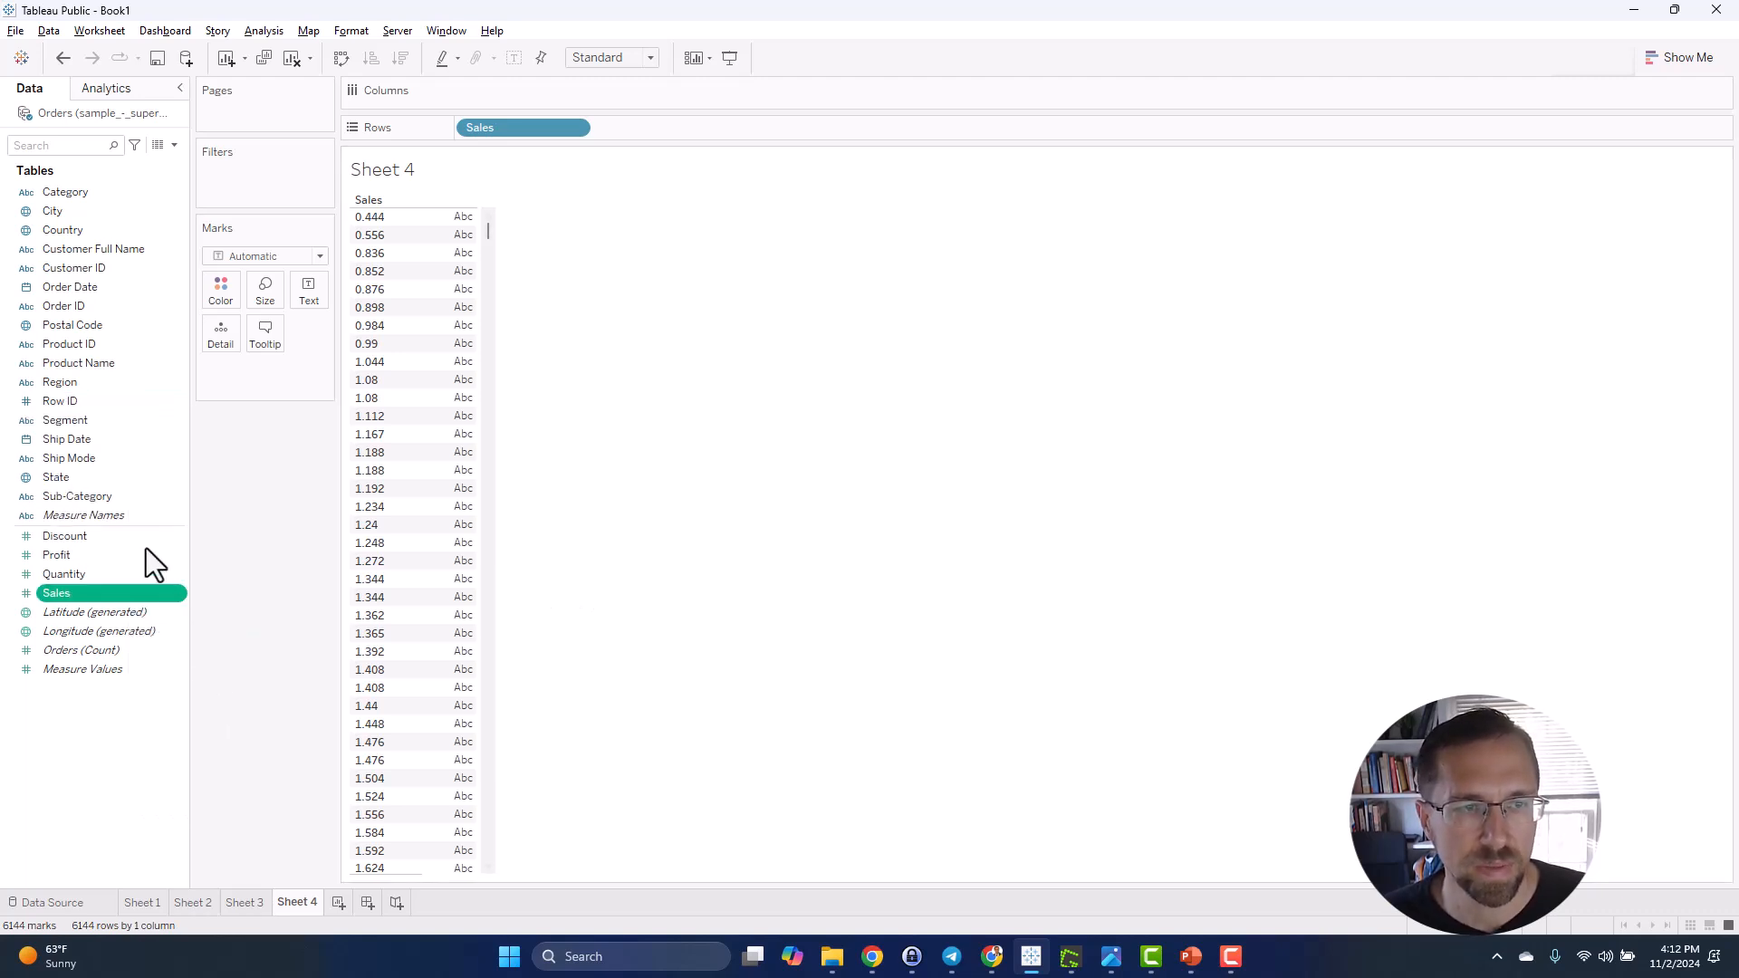
double_click(540, 135)
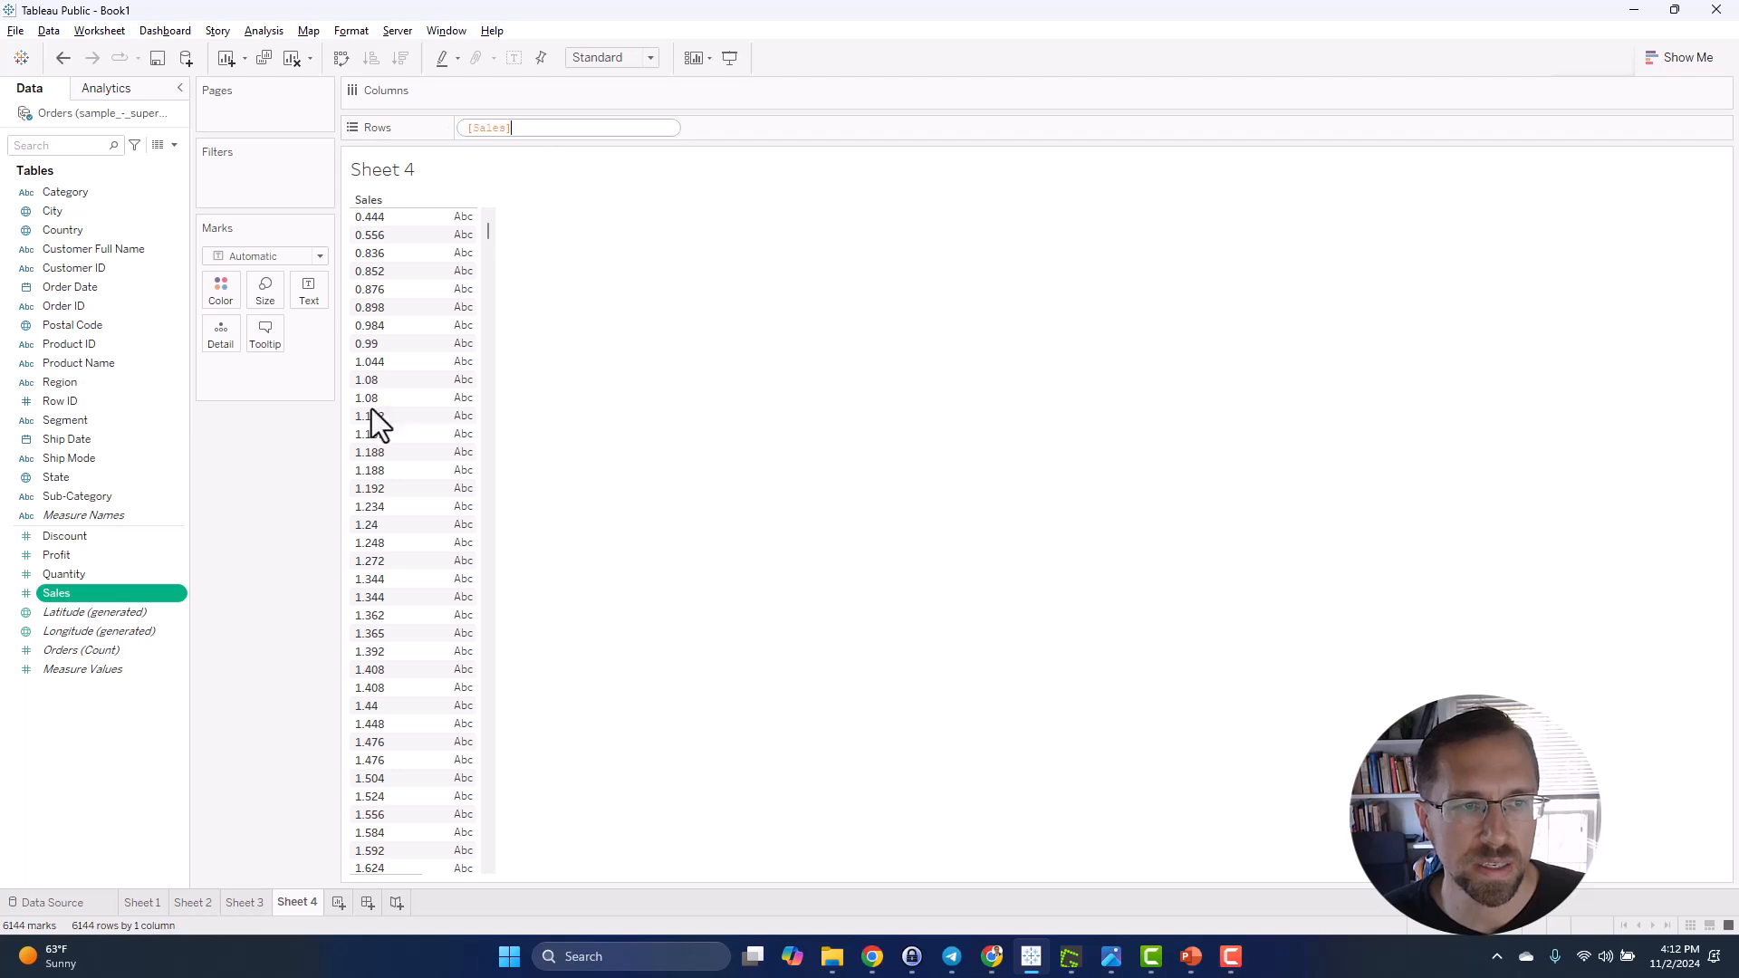
key("Return")
left_click_drag(499, 128, 271, 580)
- Convert the Product Name dimension to a measure aggregated as Count (Distinct)
left_click(116, 364)
right_click(116, 364)
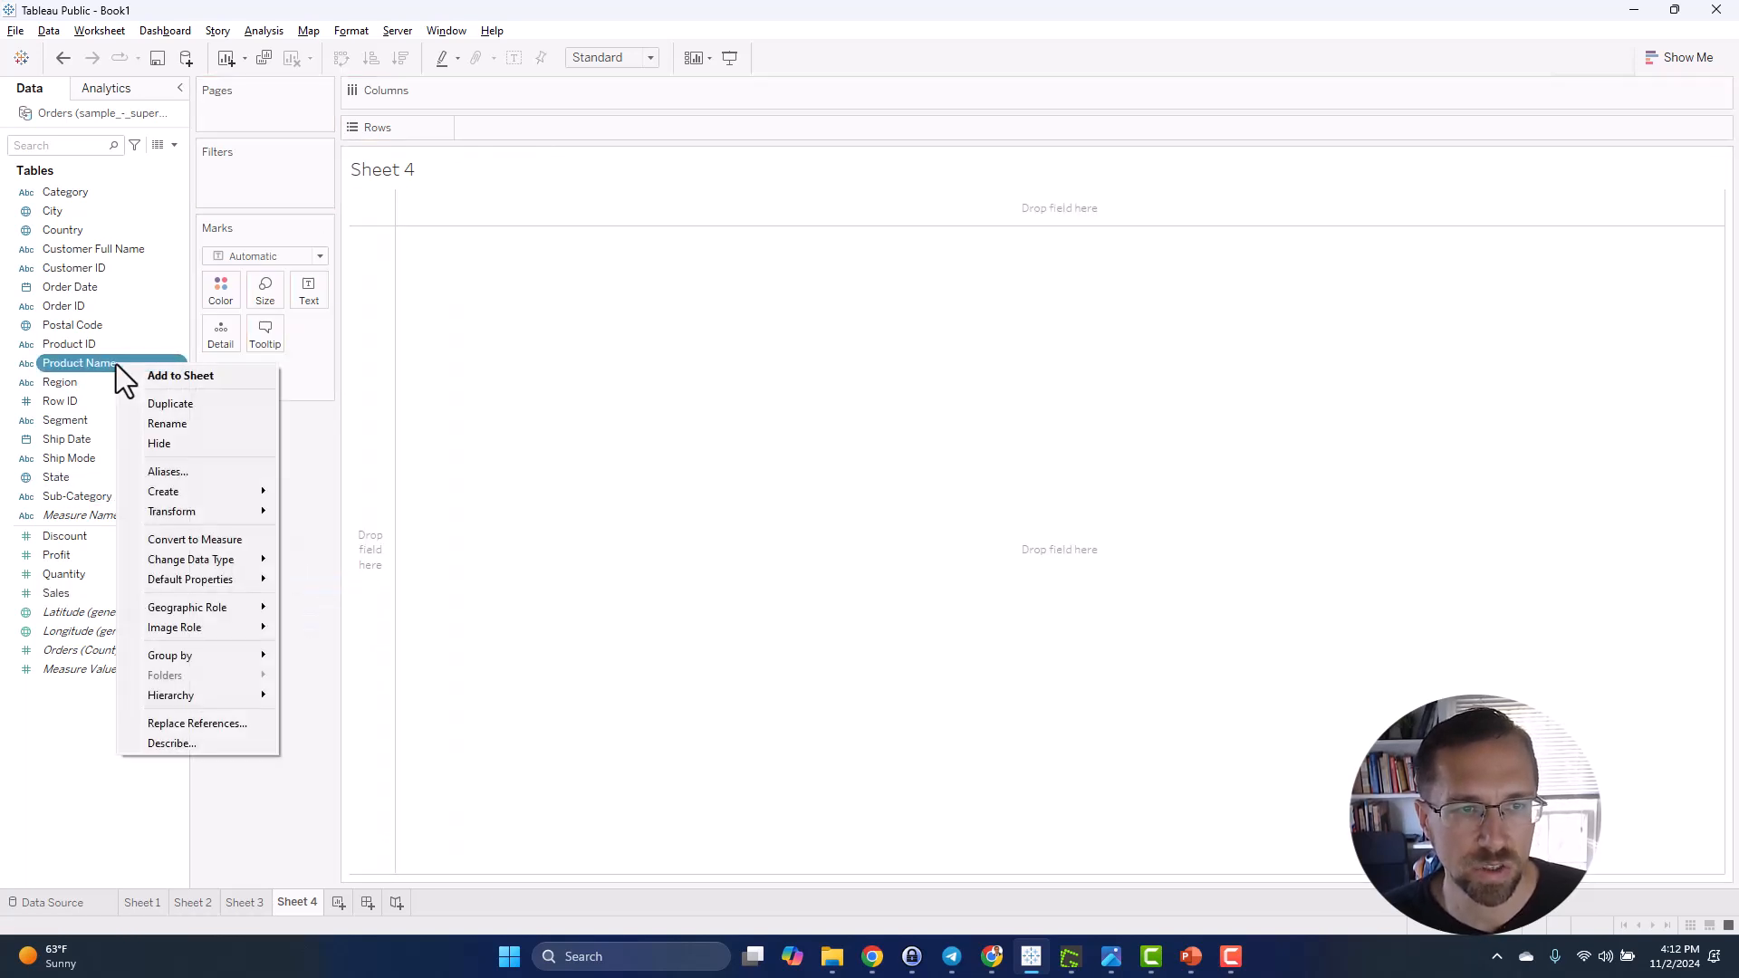
left_click(205, 541)
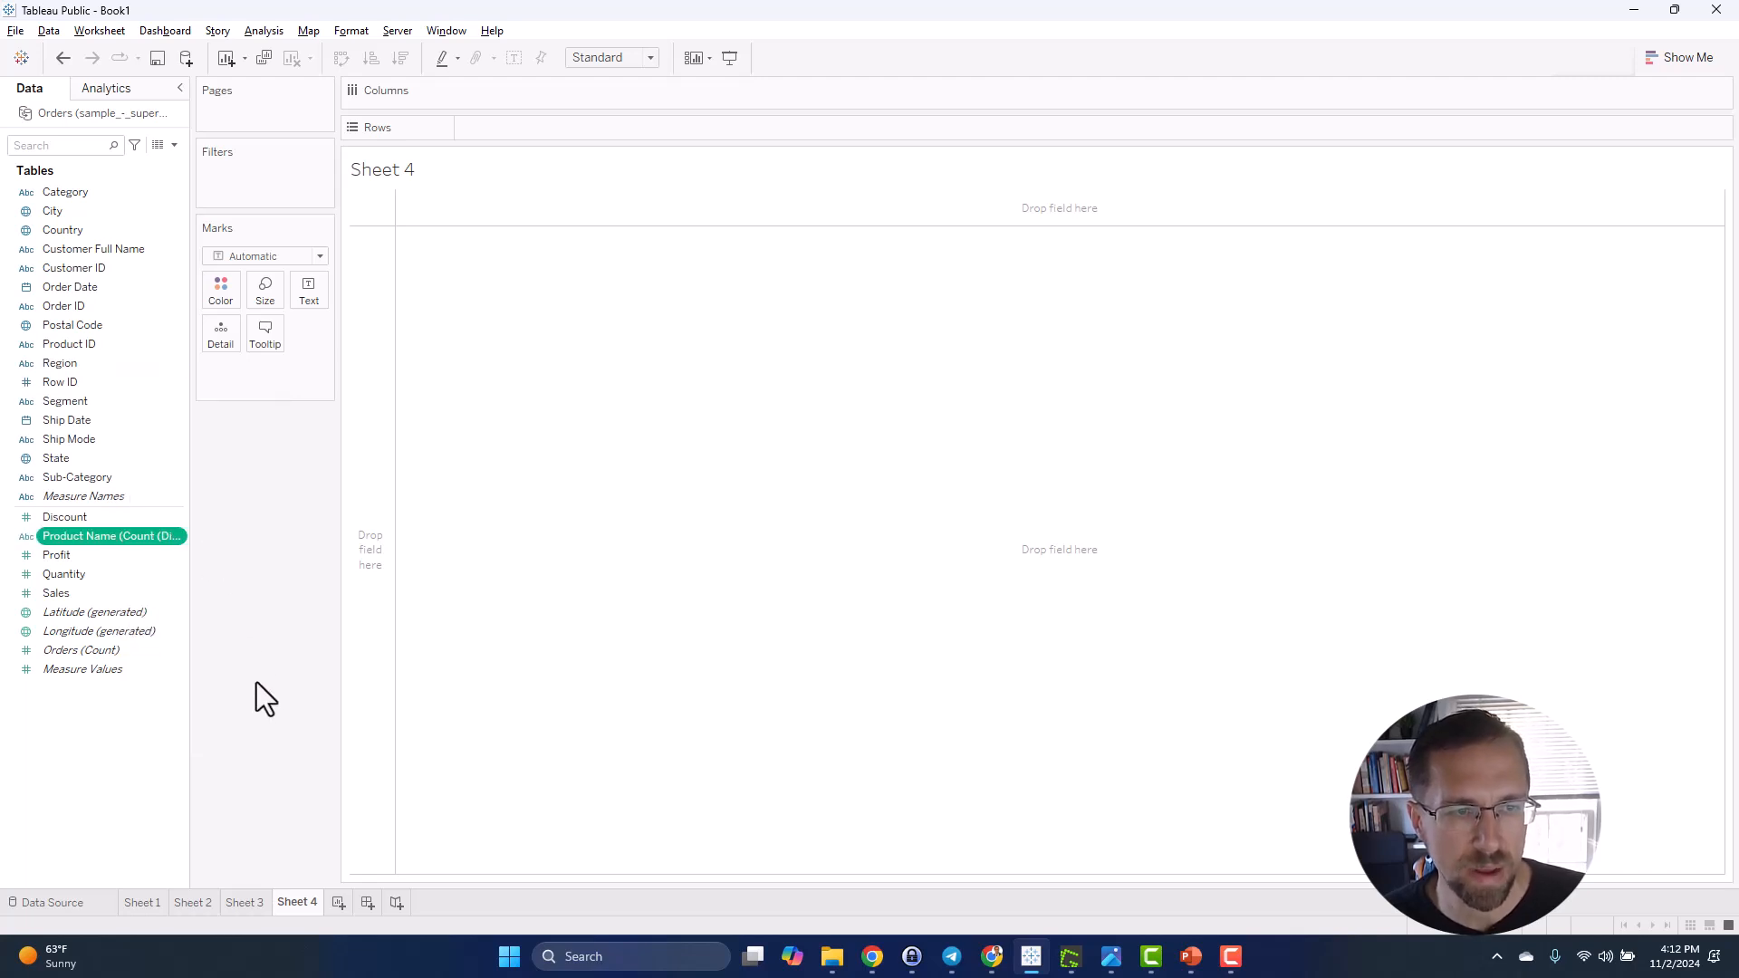
- Widen the field list and show the distinct count of Product Name for each Sub-Category as a text table
left_click_drag(192, 562, 312, 577)
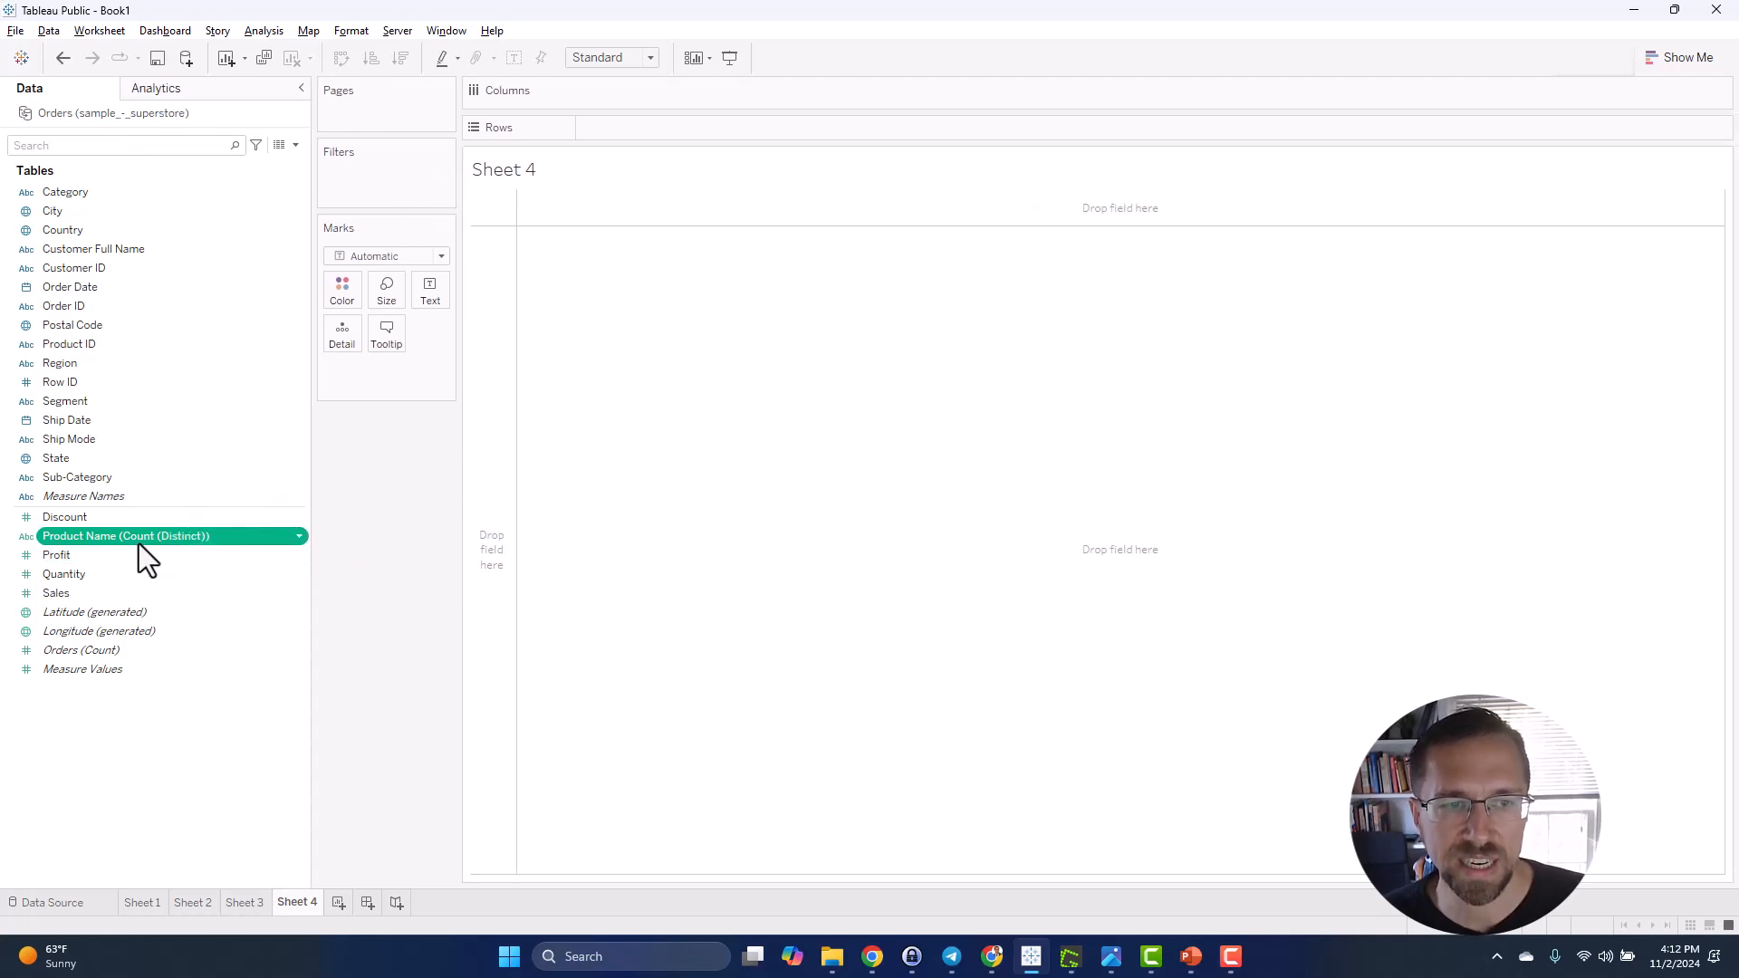
left_click_drag(112, 542, 569, 437)
double_click(117, 474)
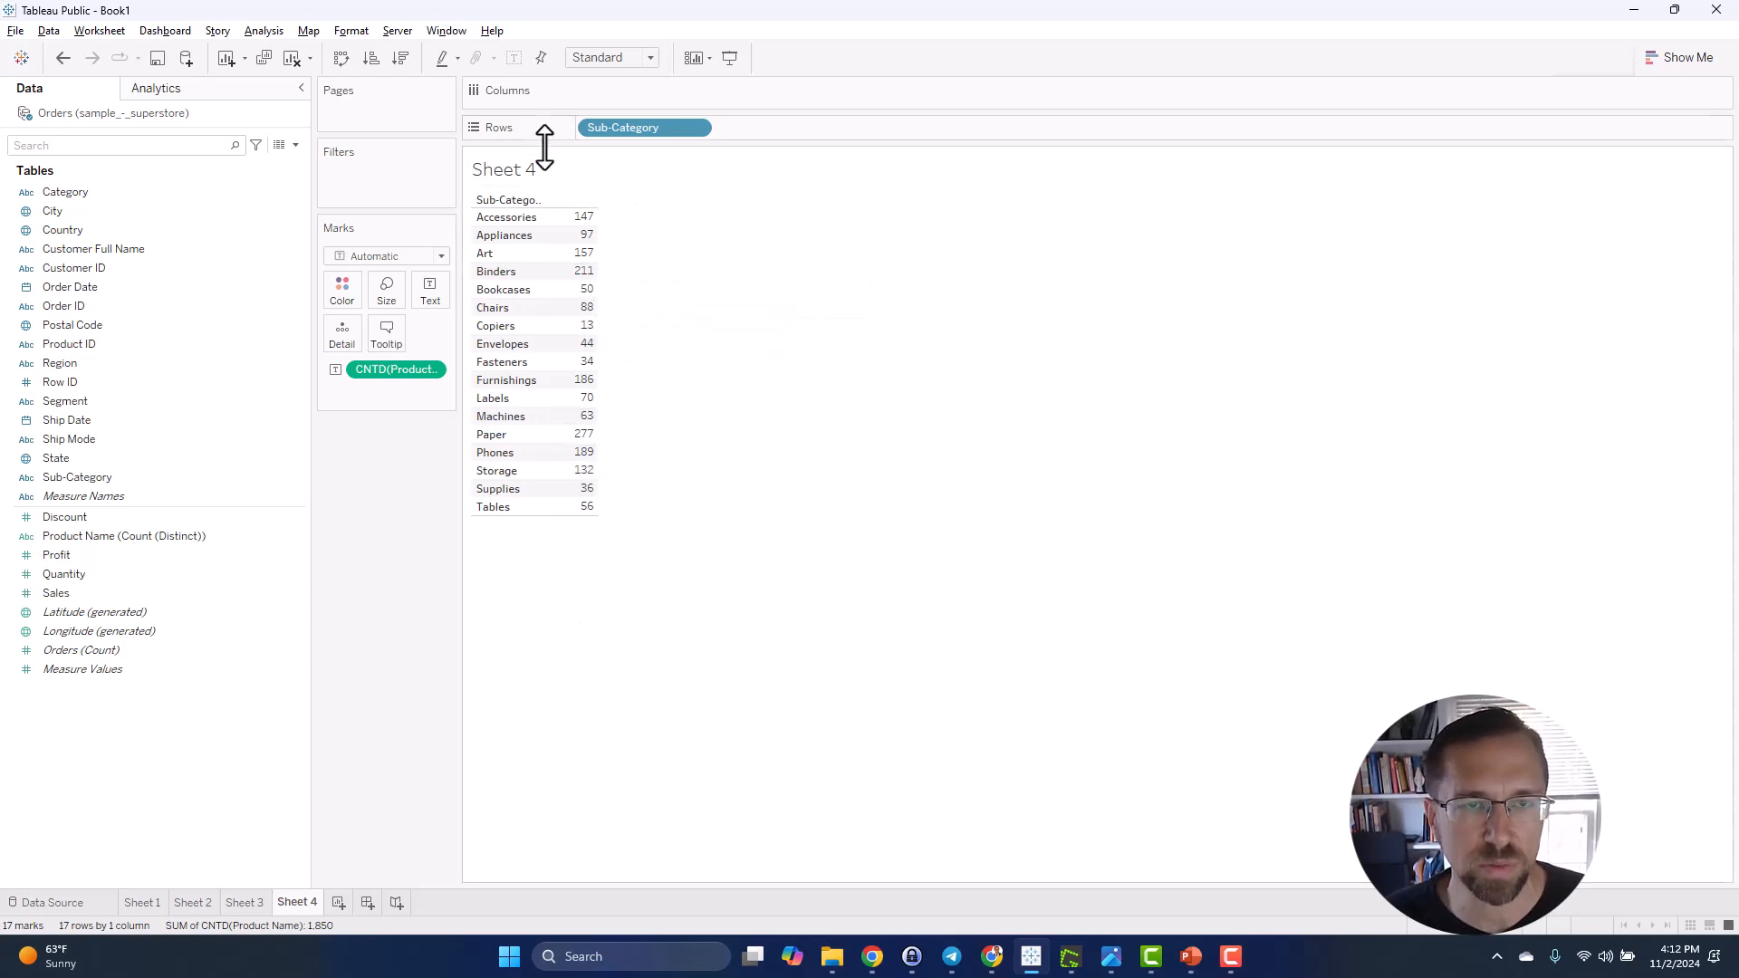
left_click(148, 286)
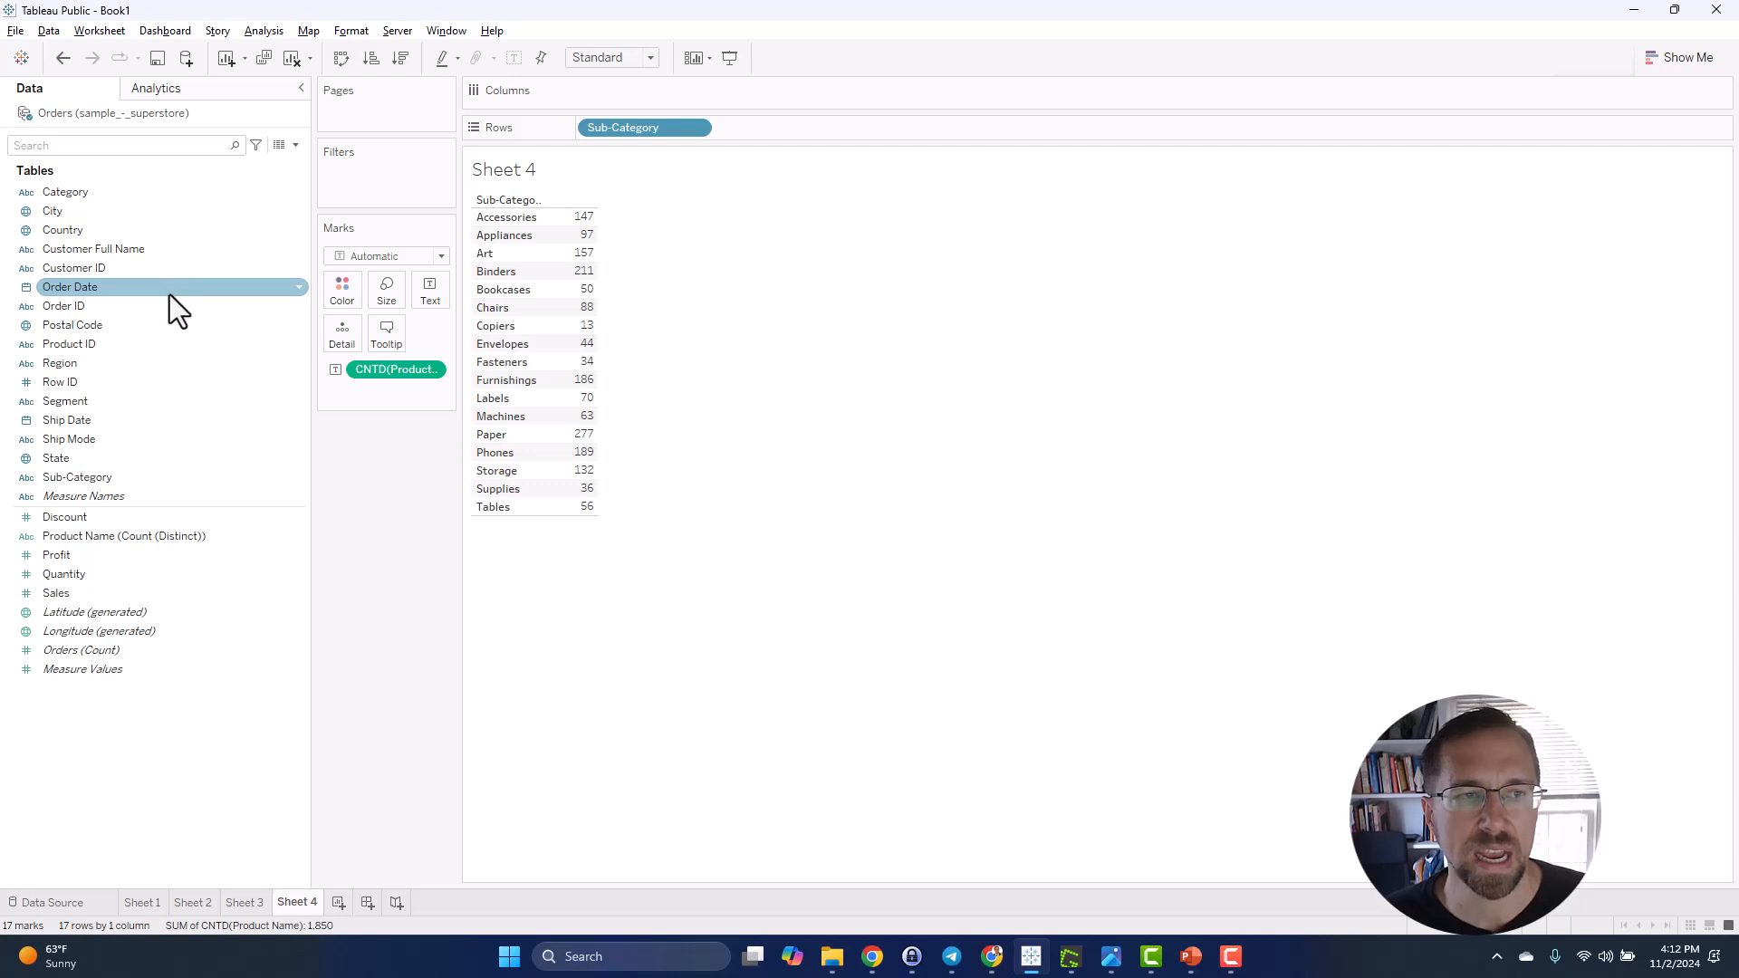
key("Down")
key("Down")
key("Down")
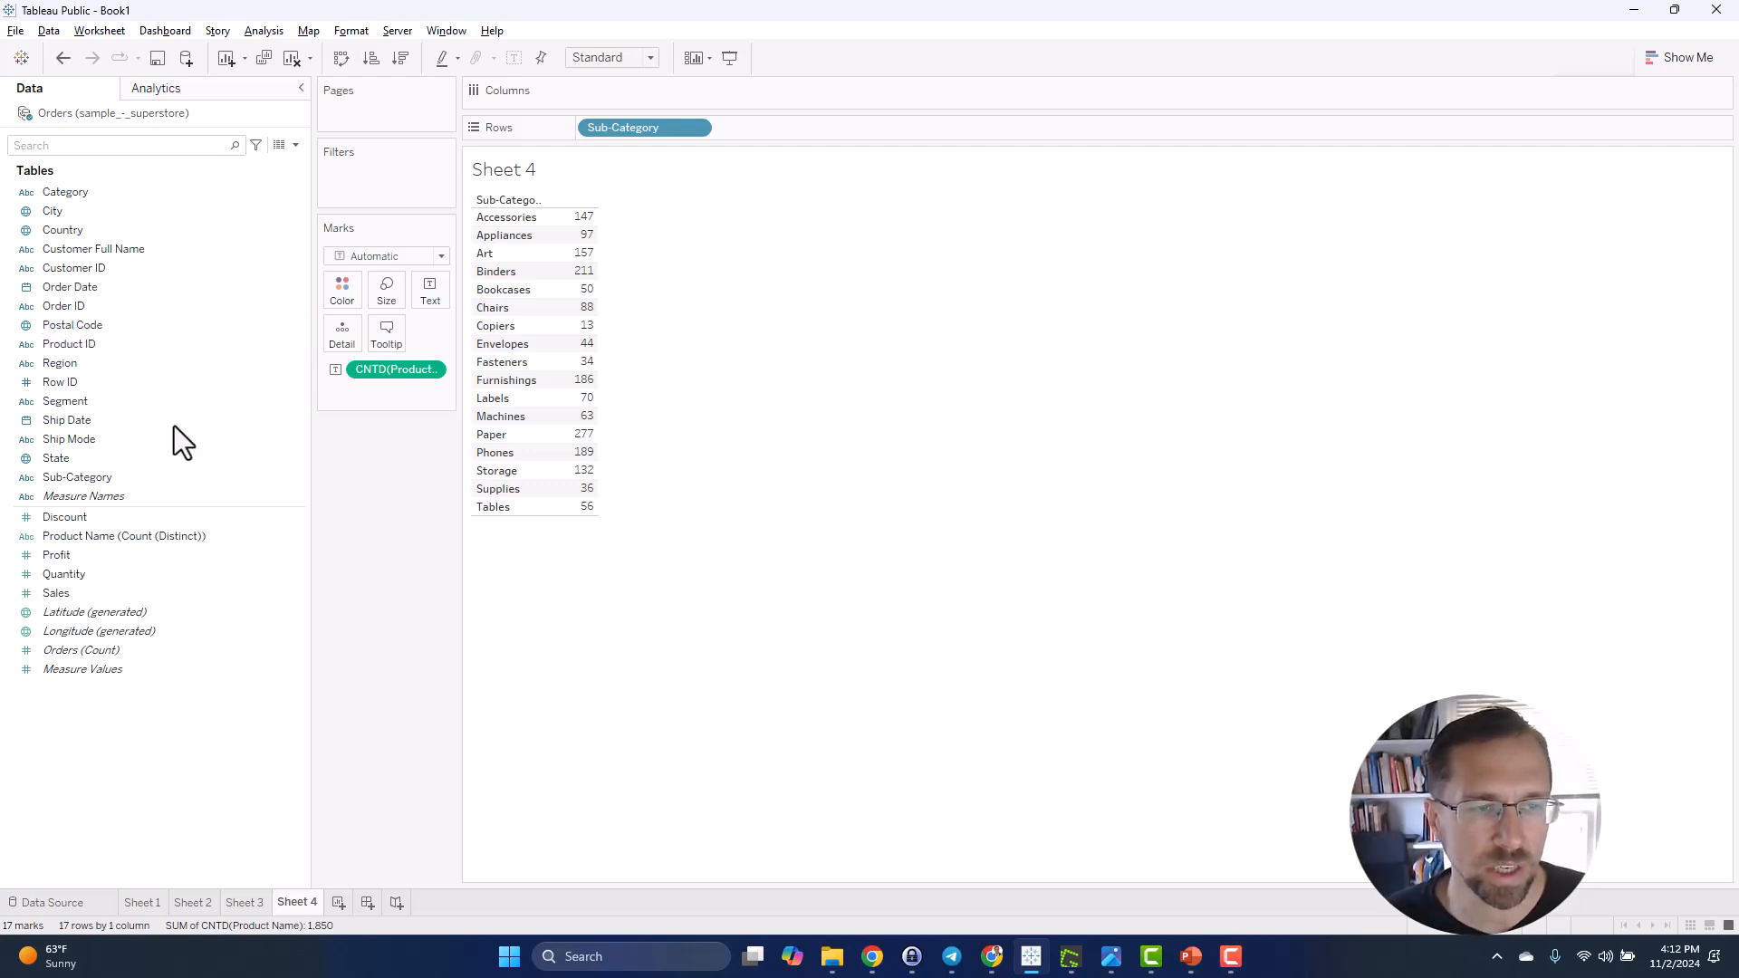
left_click(73, 518)
left_click(165, 537)
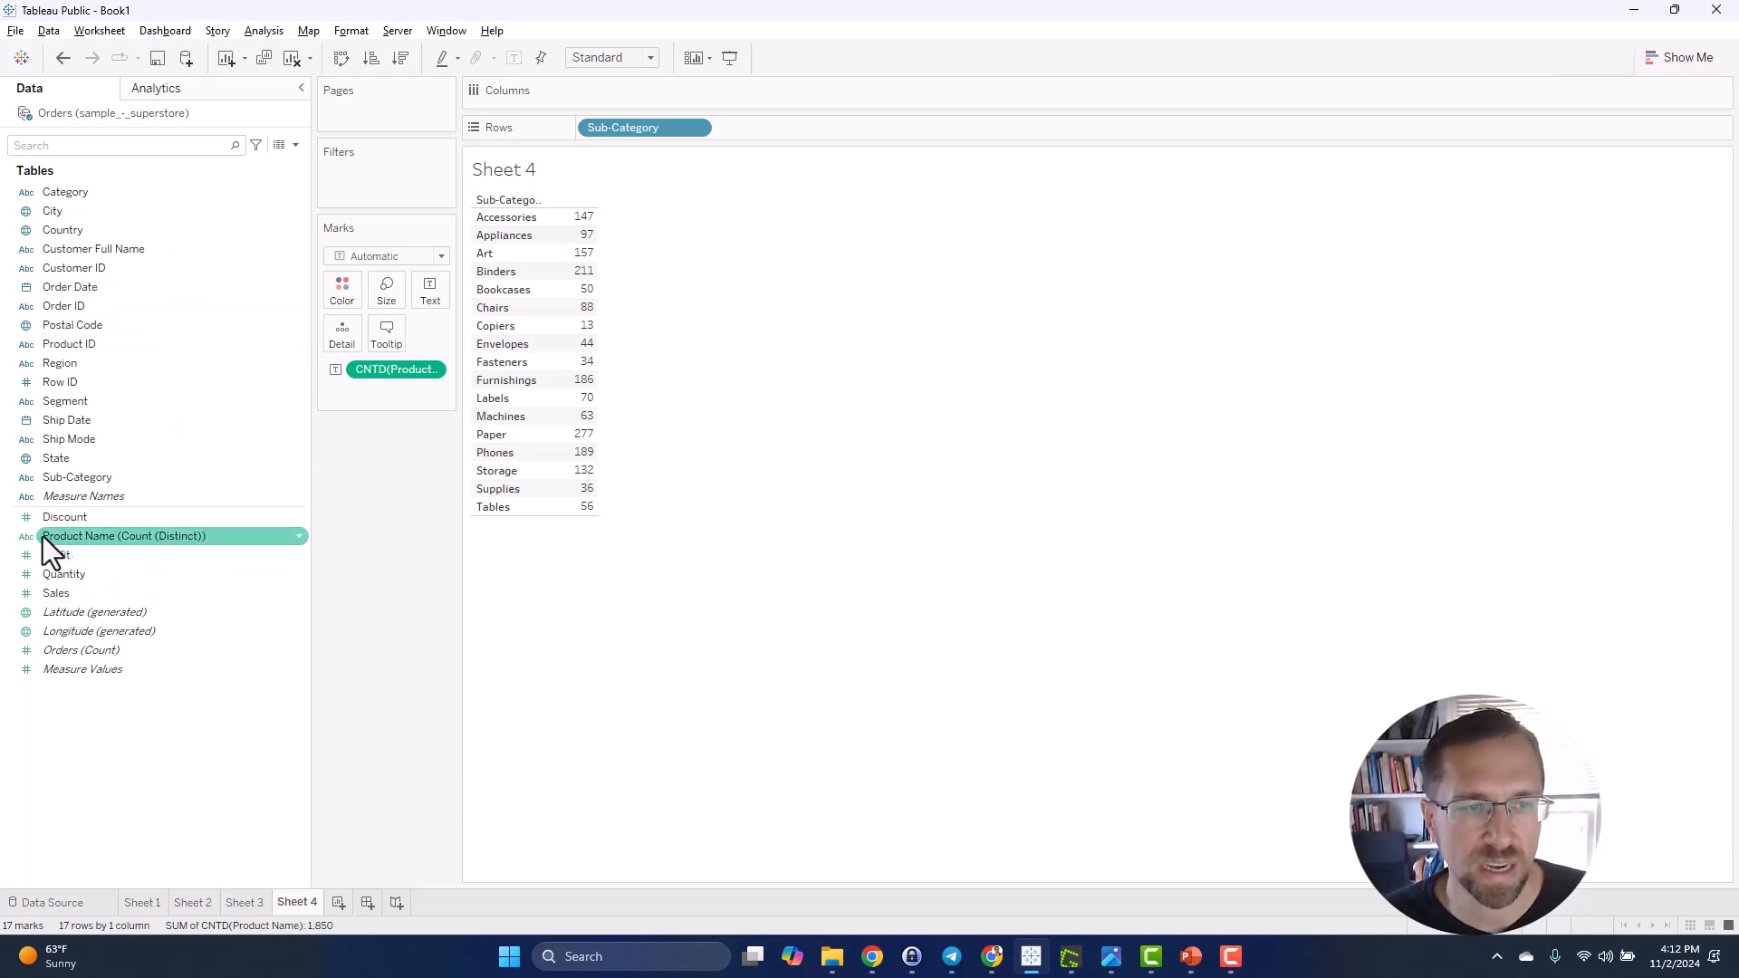
- Remove the distinct Product Name count from the marks and clear the rest of the worksheet
left_click(417, 372)
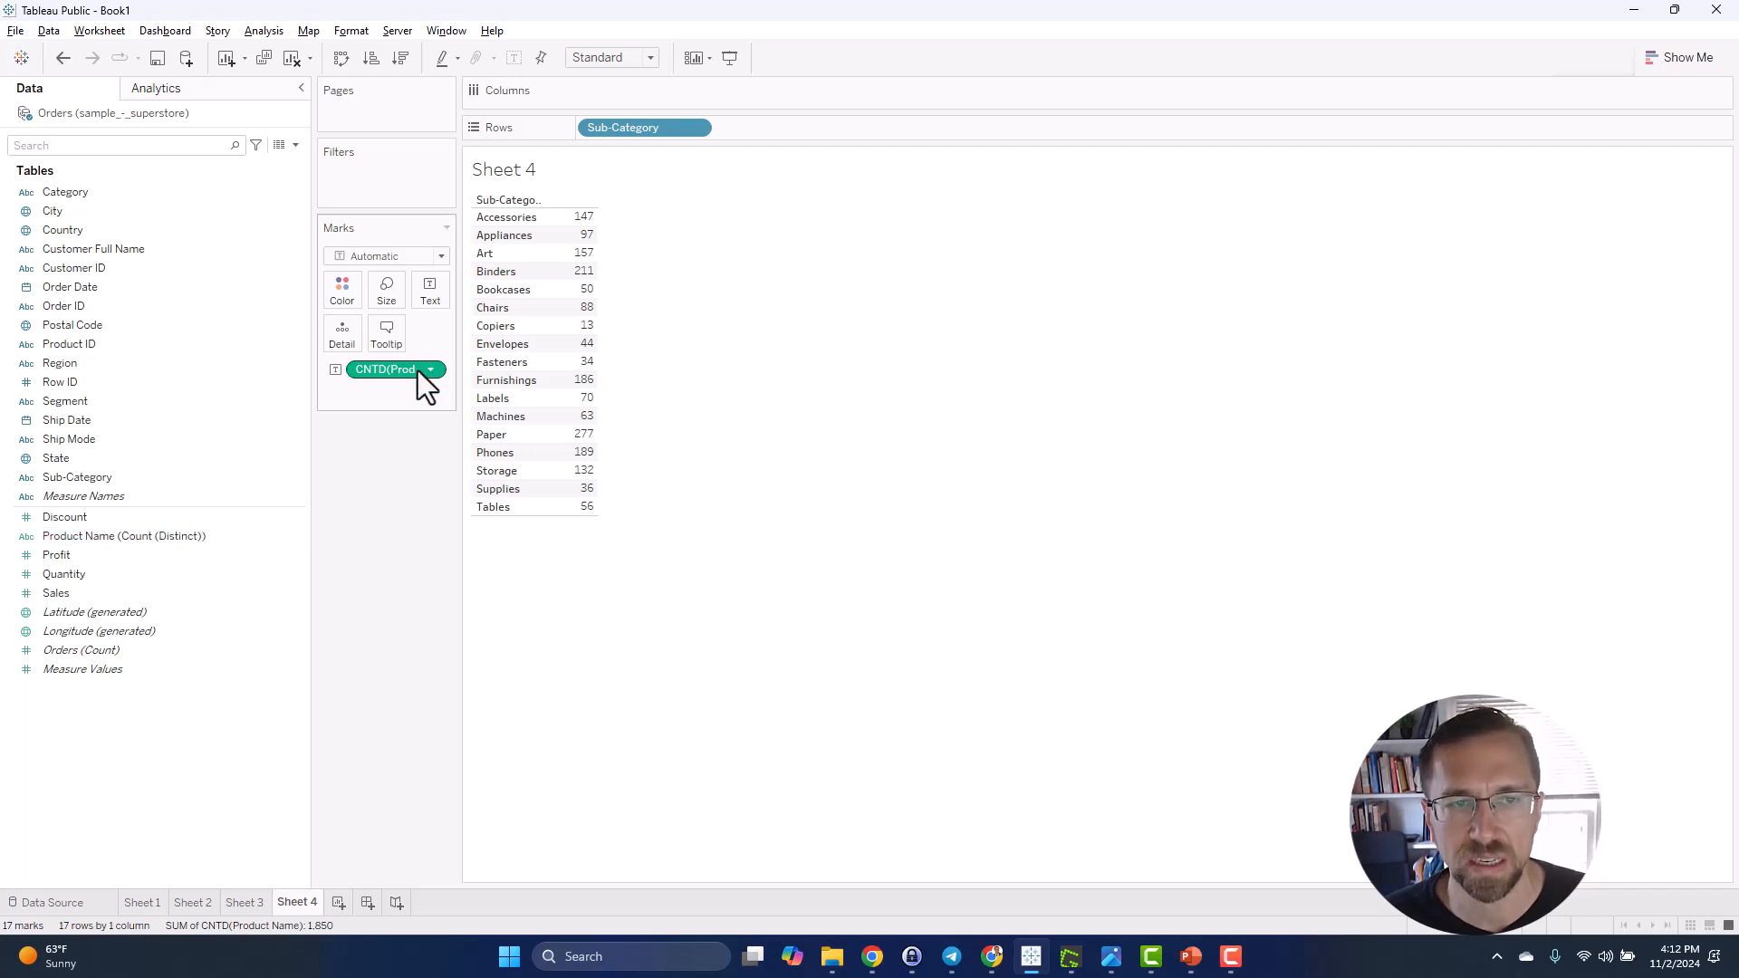
left_click_drag(417, 371, 246, 546)
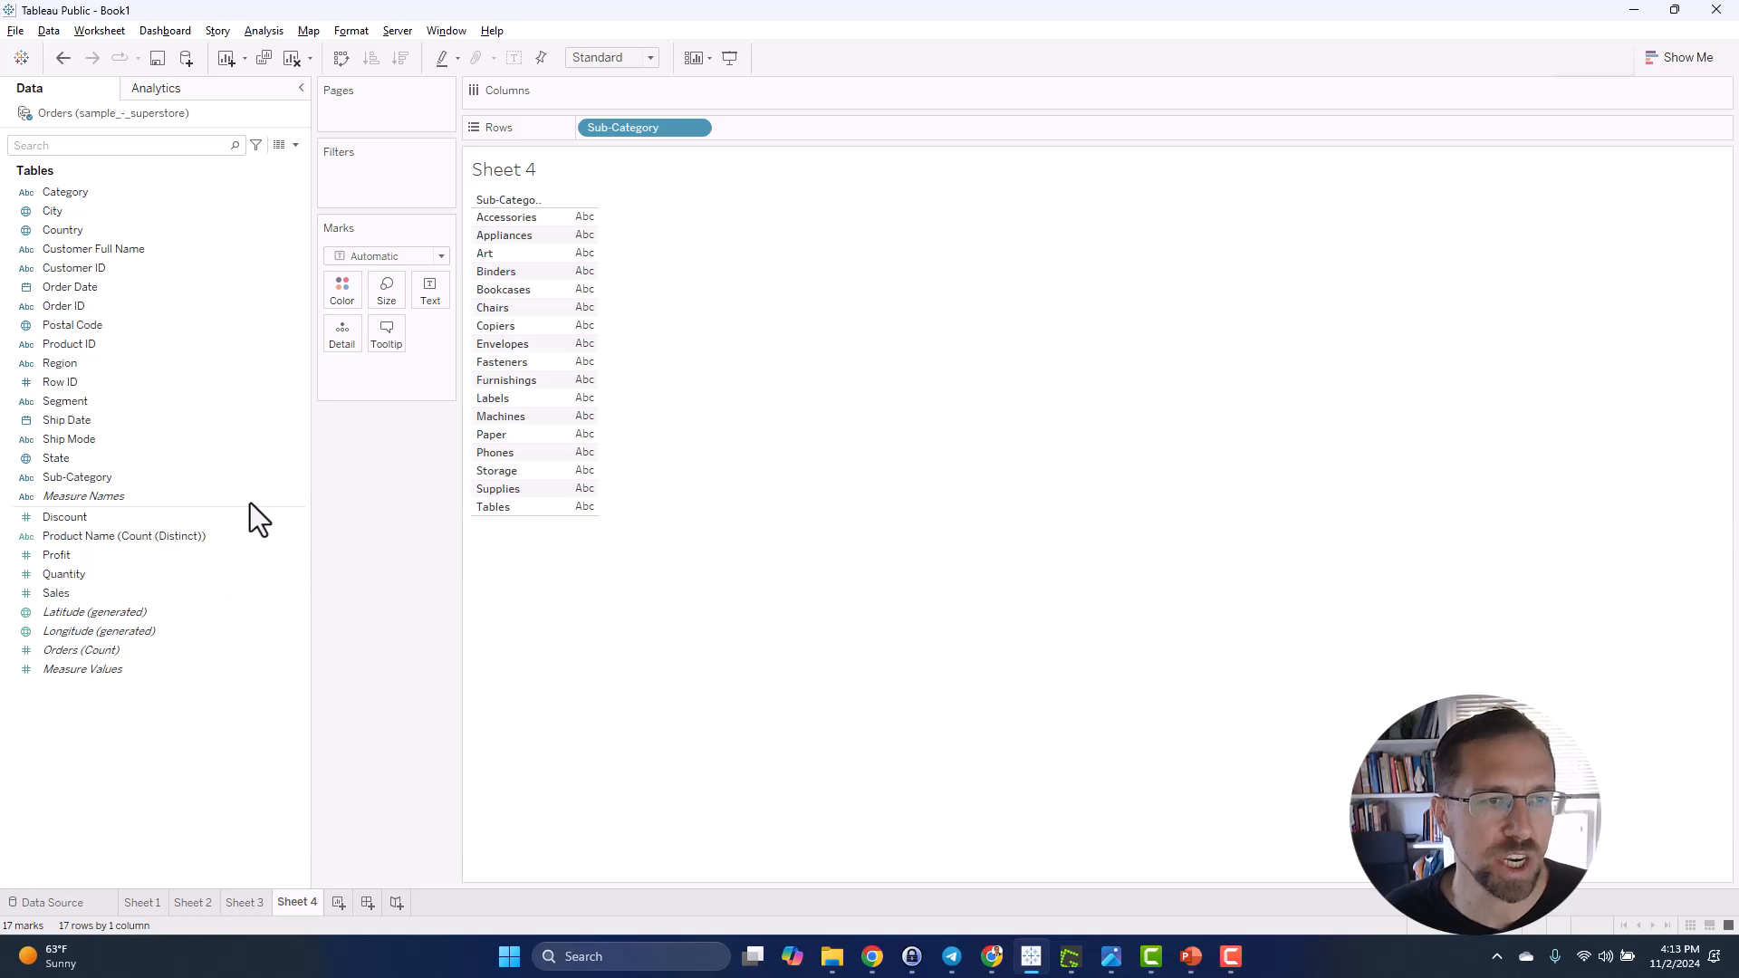
key("alt+shift+BackSpace")
- Review which conversion options are offered for the Order Date field
right_click(136, 285)
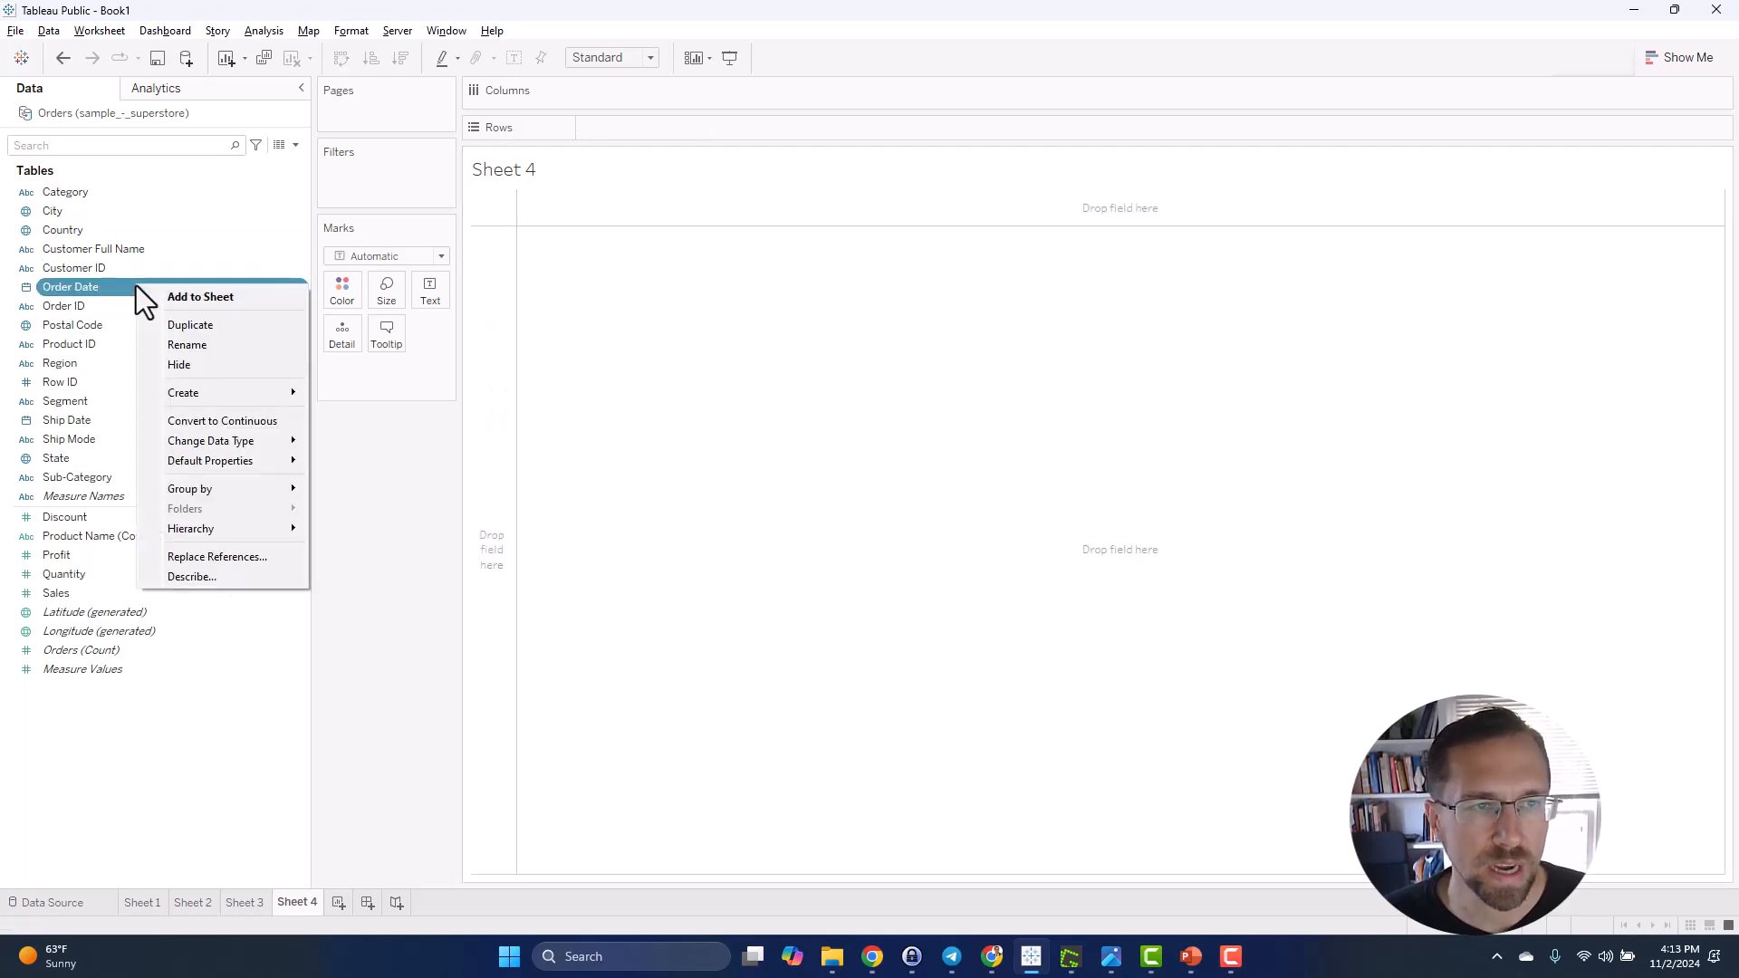
left_click_drag(117, 280, 121, 592)
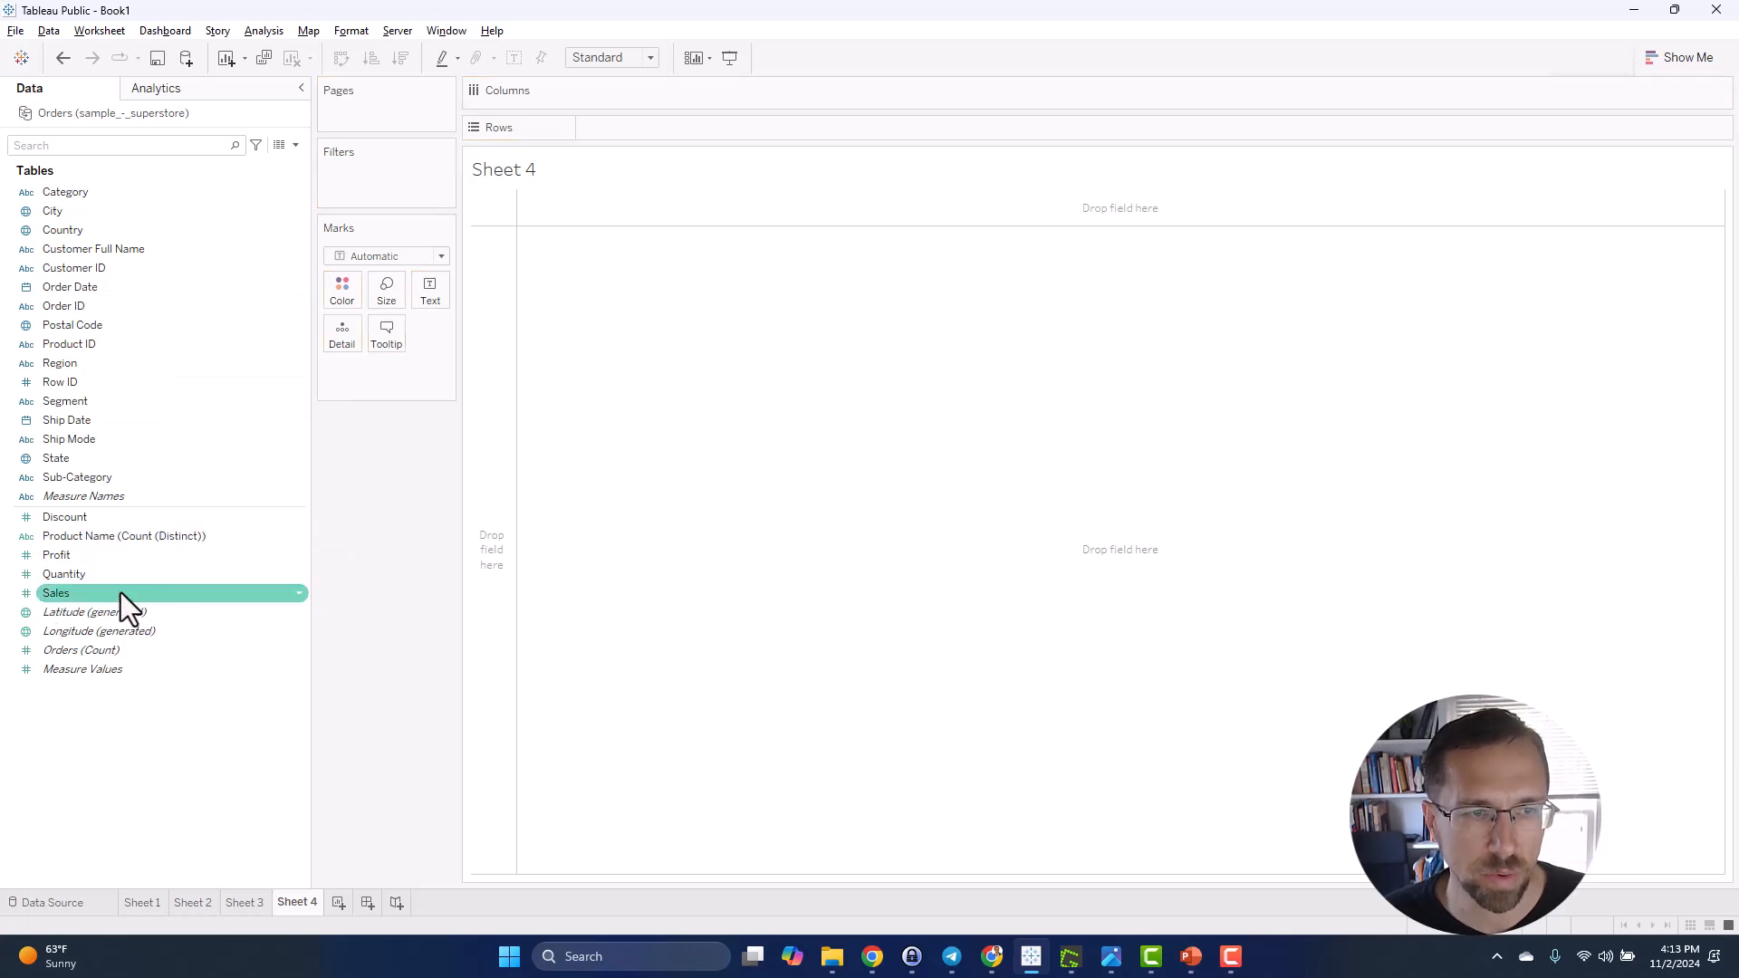
right_click(112, 284)
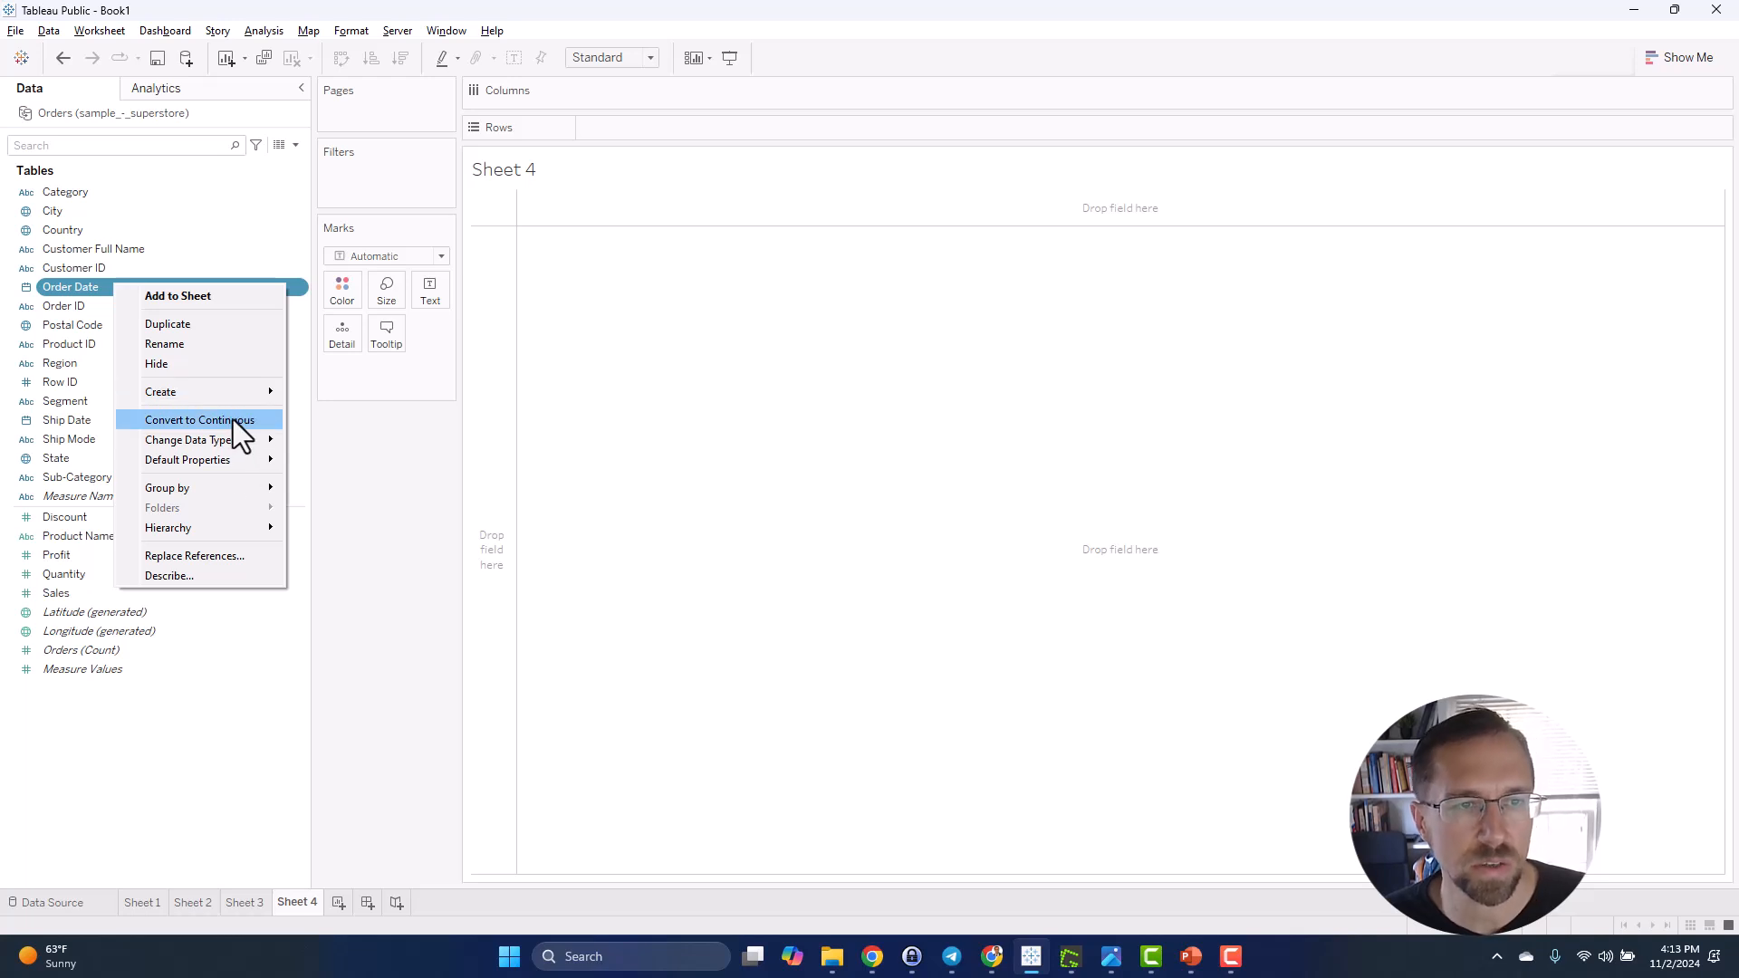
key("alt+Tab")
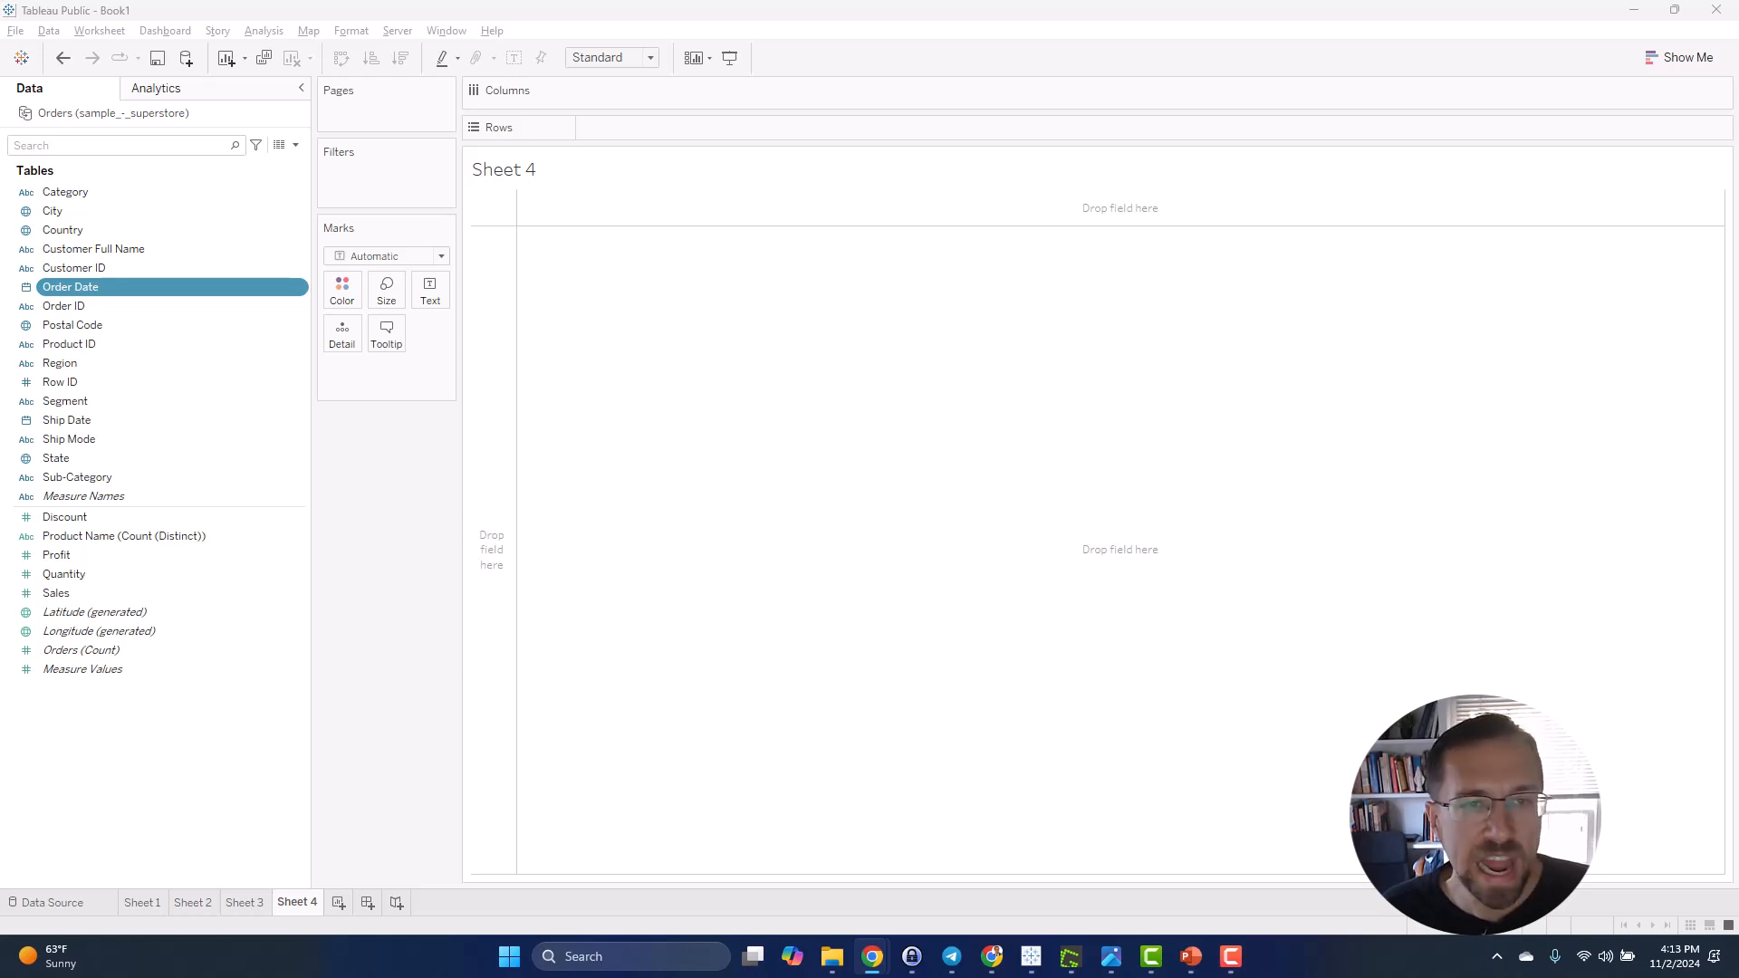
key("alt+Tab")
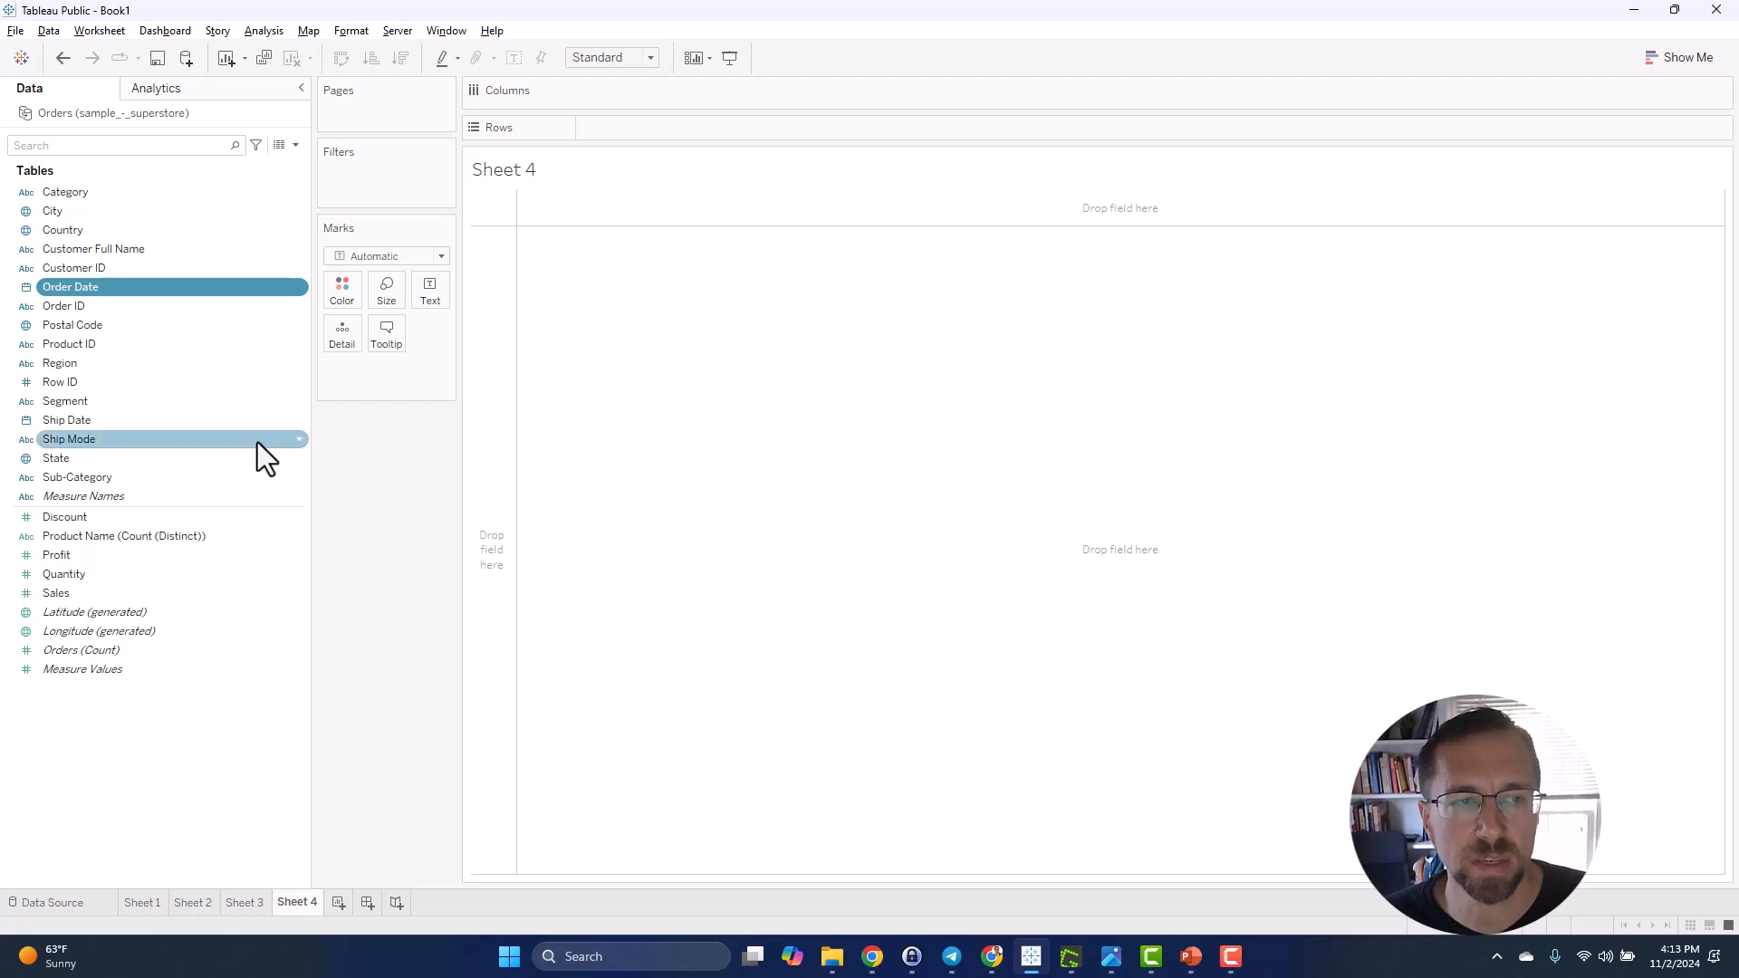
- Give the Corporate member of the Segment field the alias Company
right_click(198, 404)
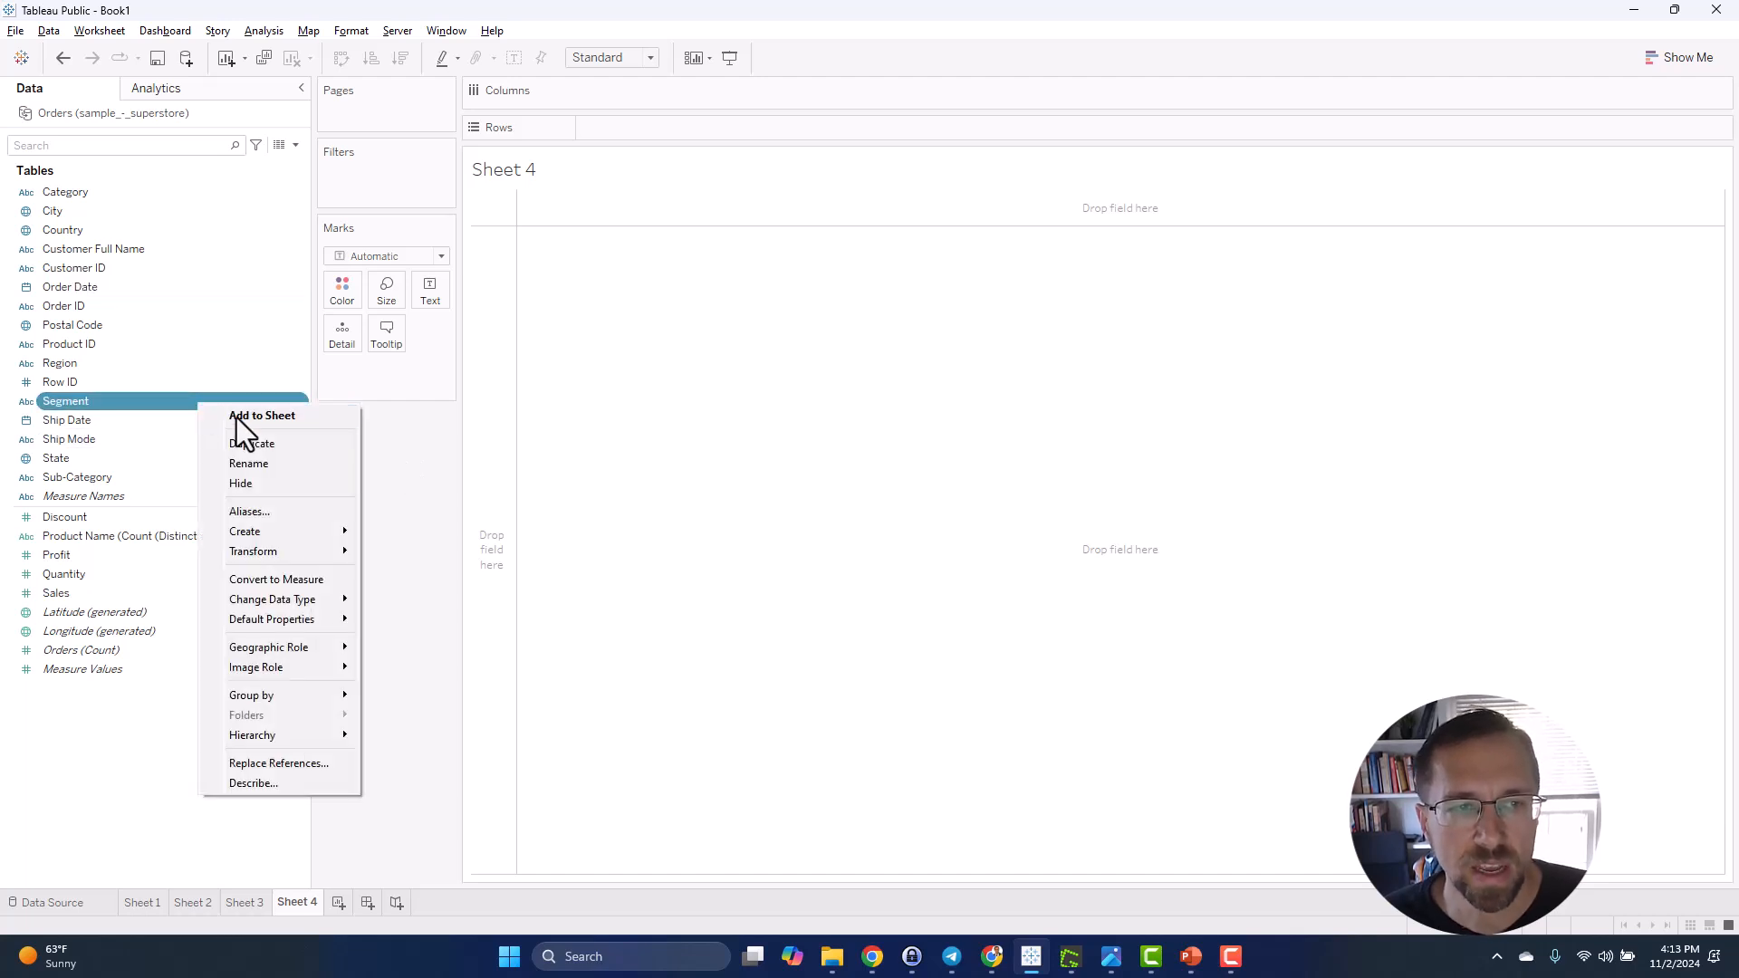
left_click(282, 513)
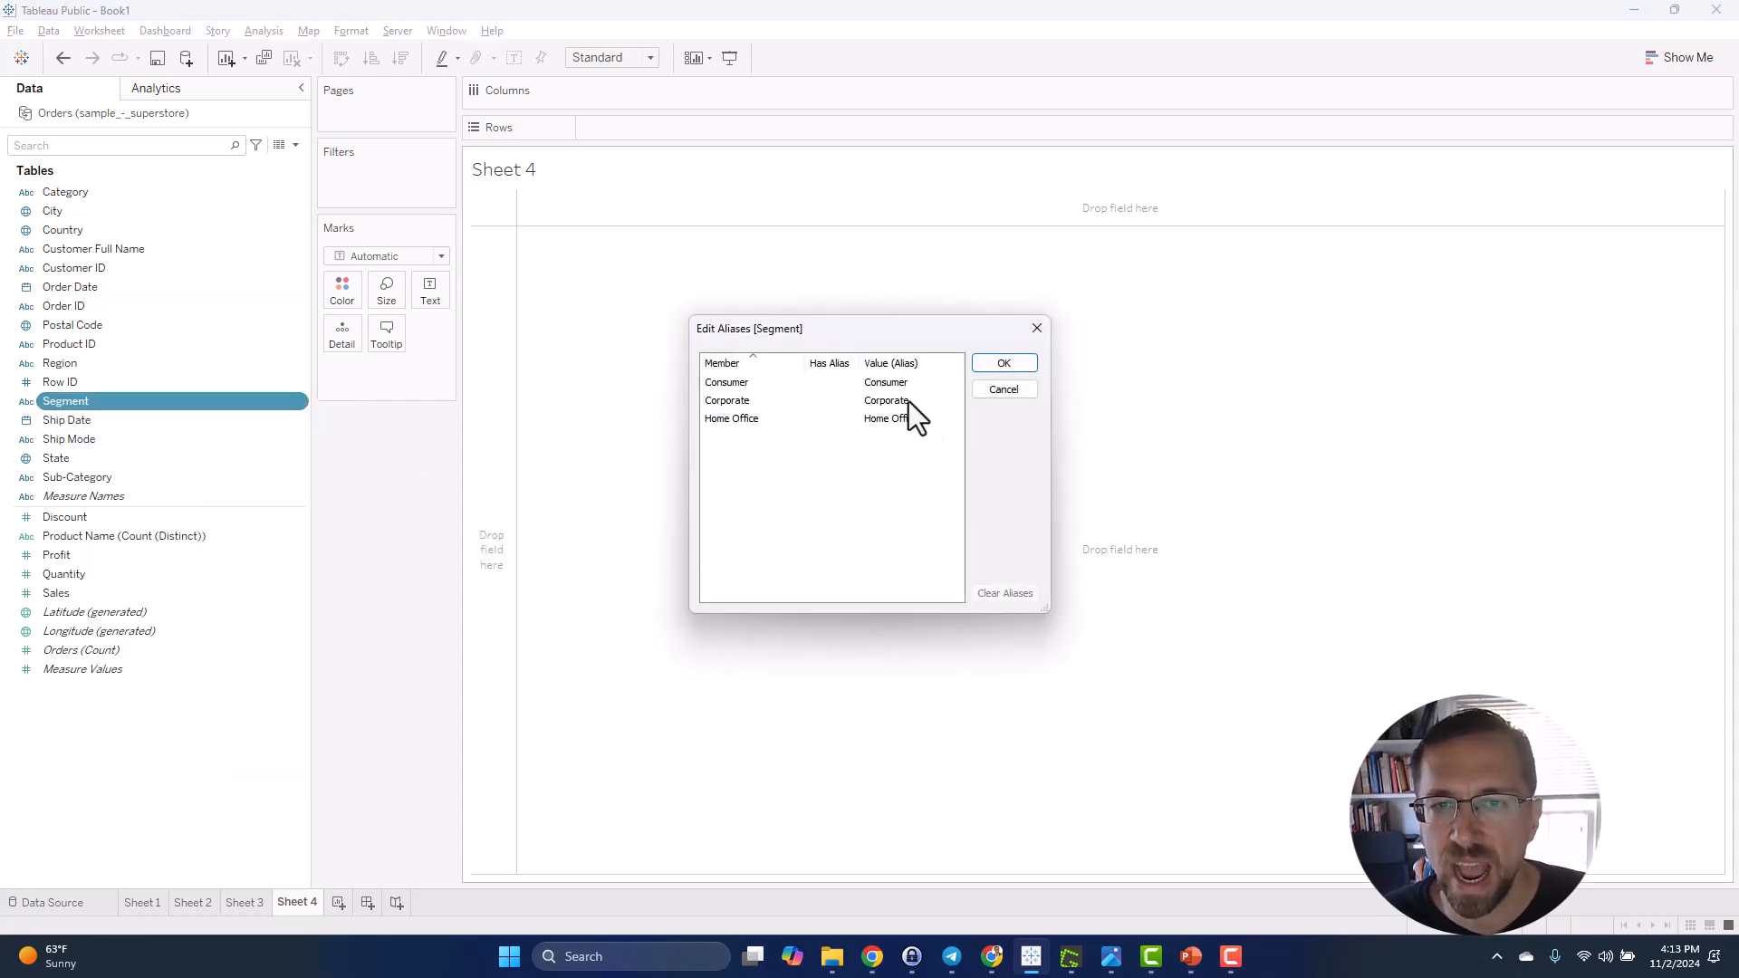
double_click(908, 401)
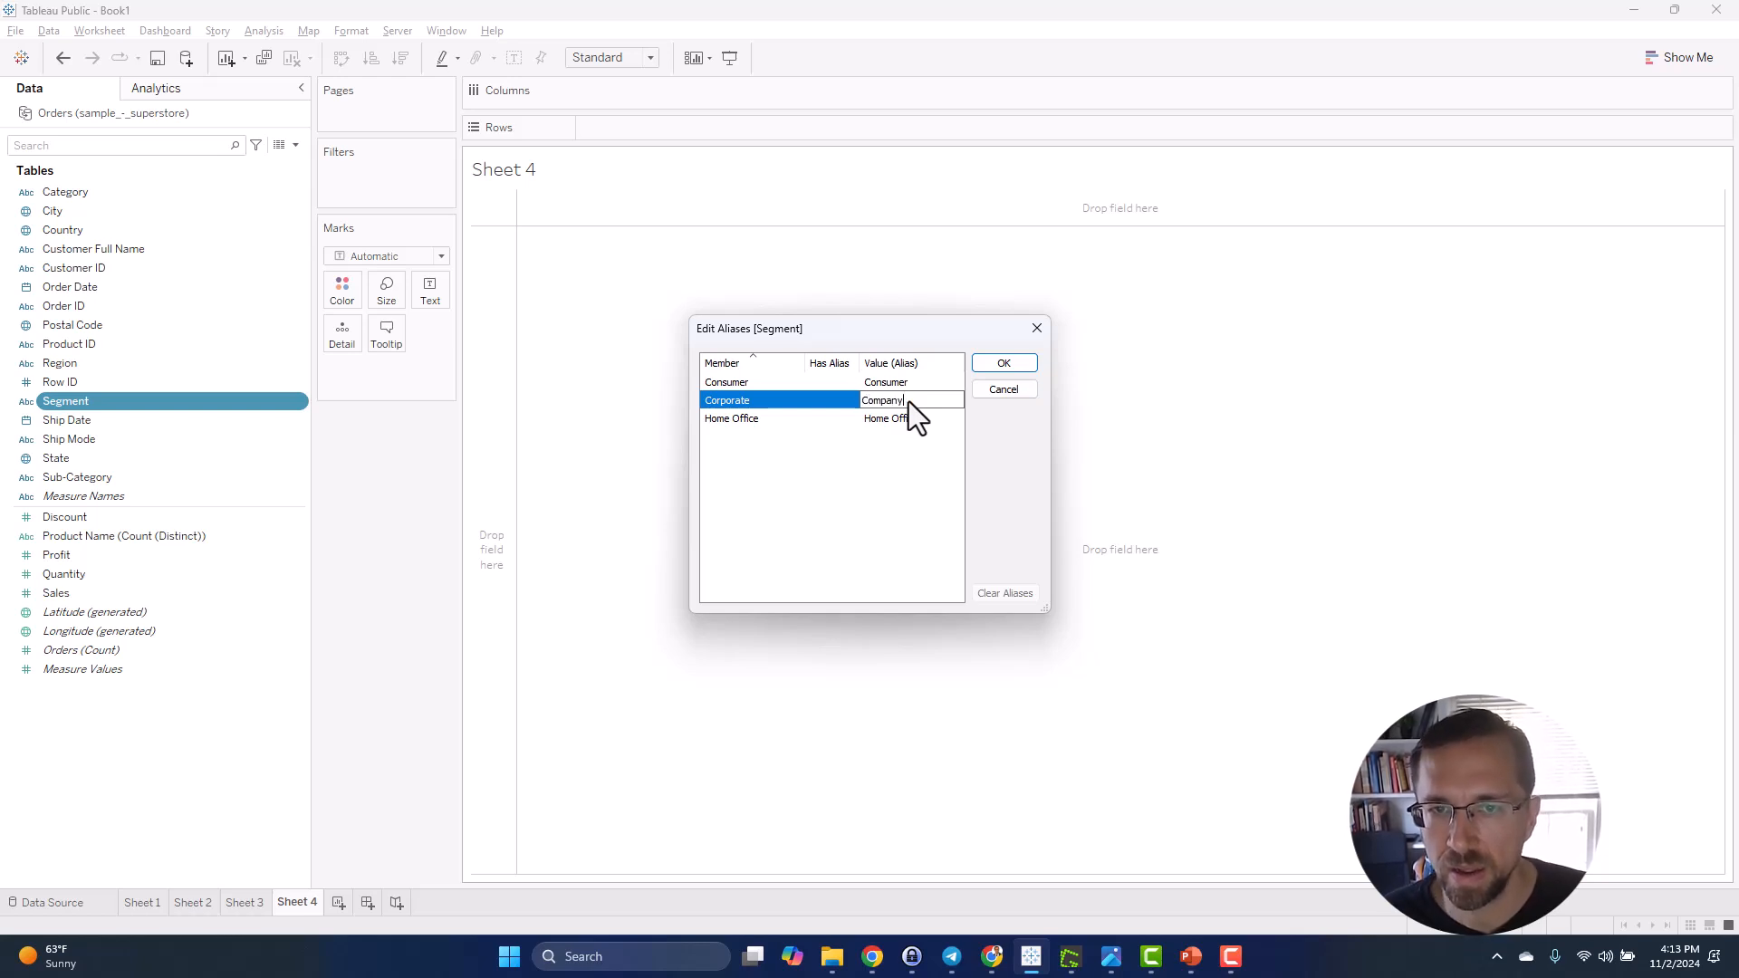
left_click(1003, 363)
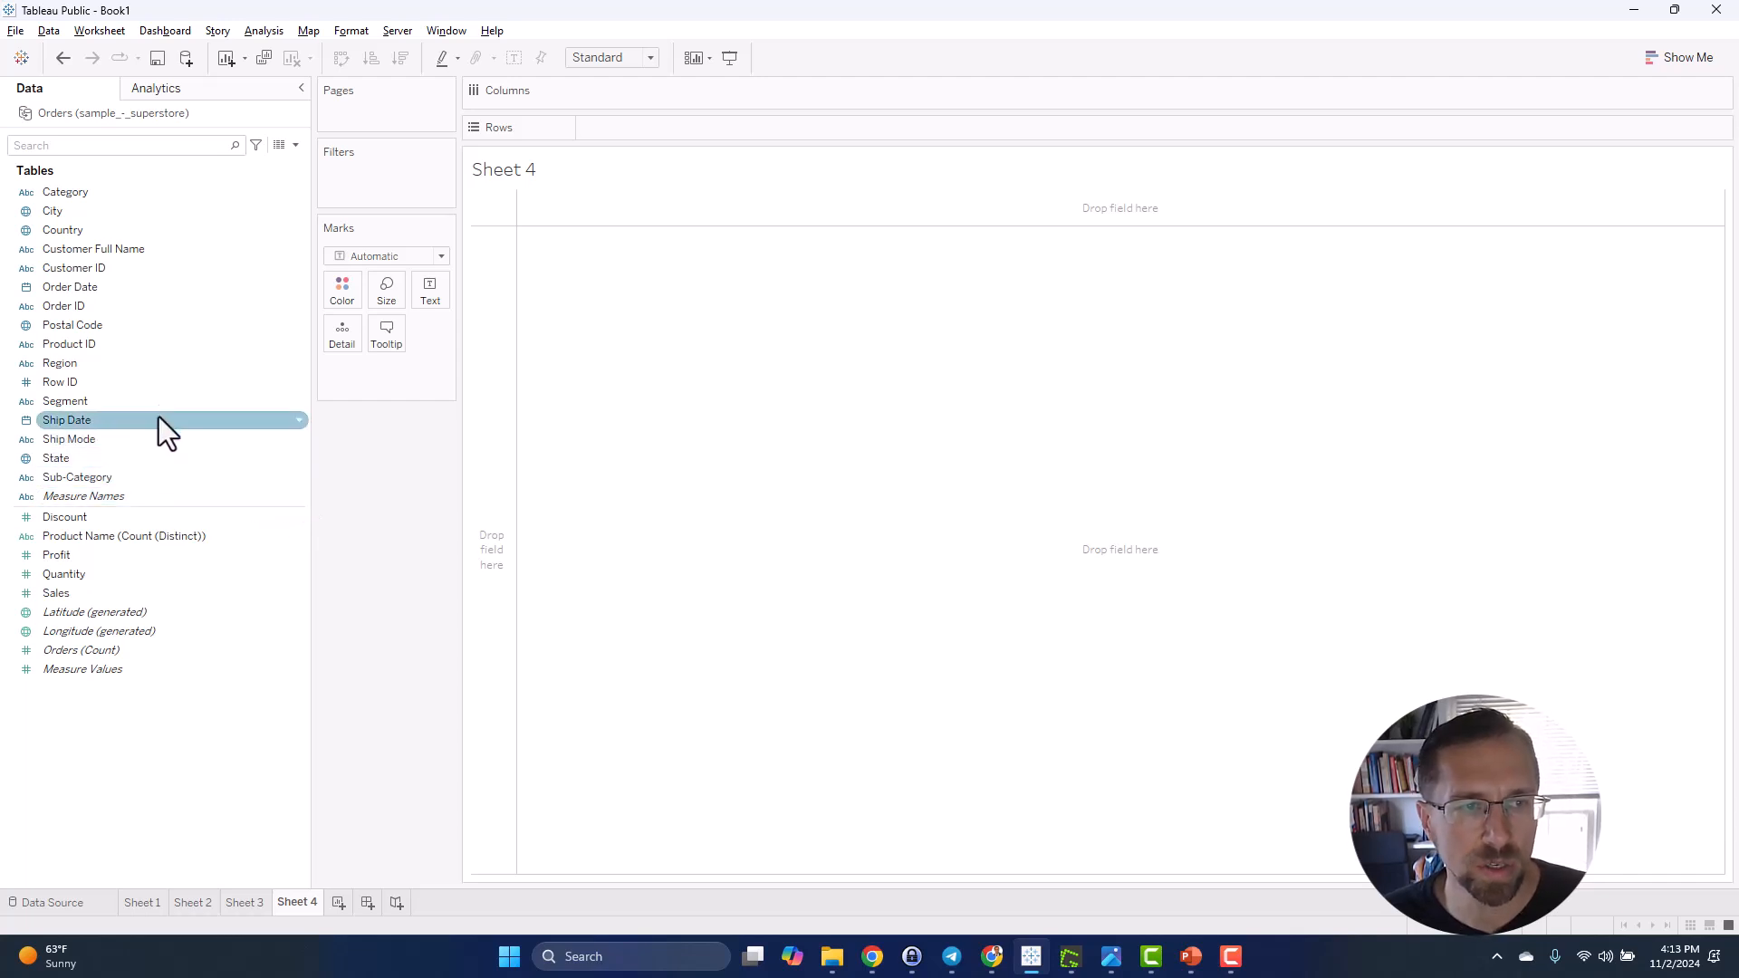
- Place Segment in Rows and show the sum of Sales for each segment as text
double_click(150, 404)
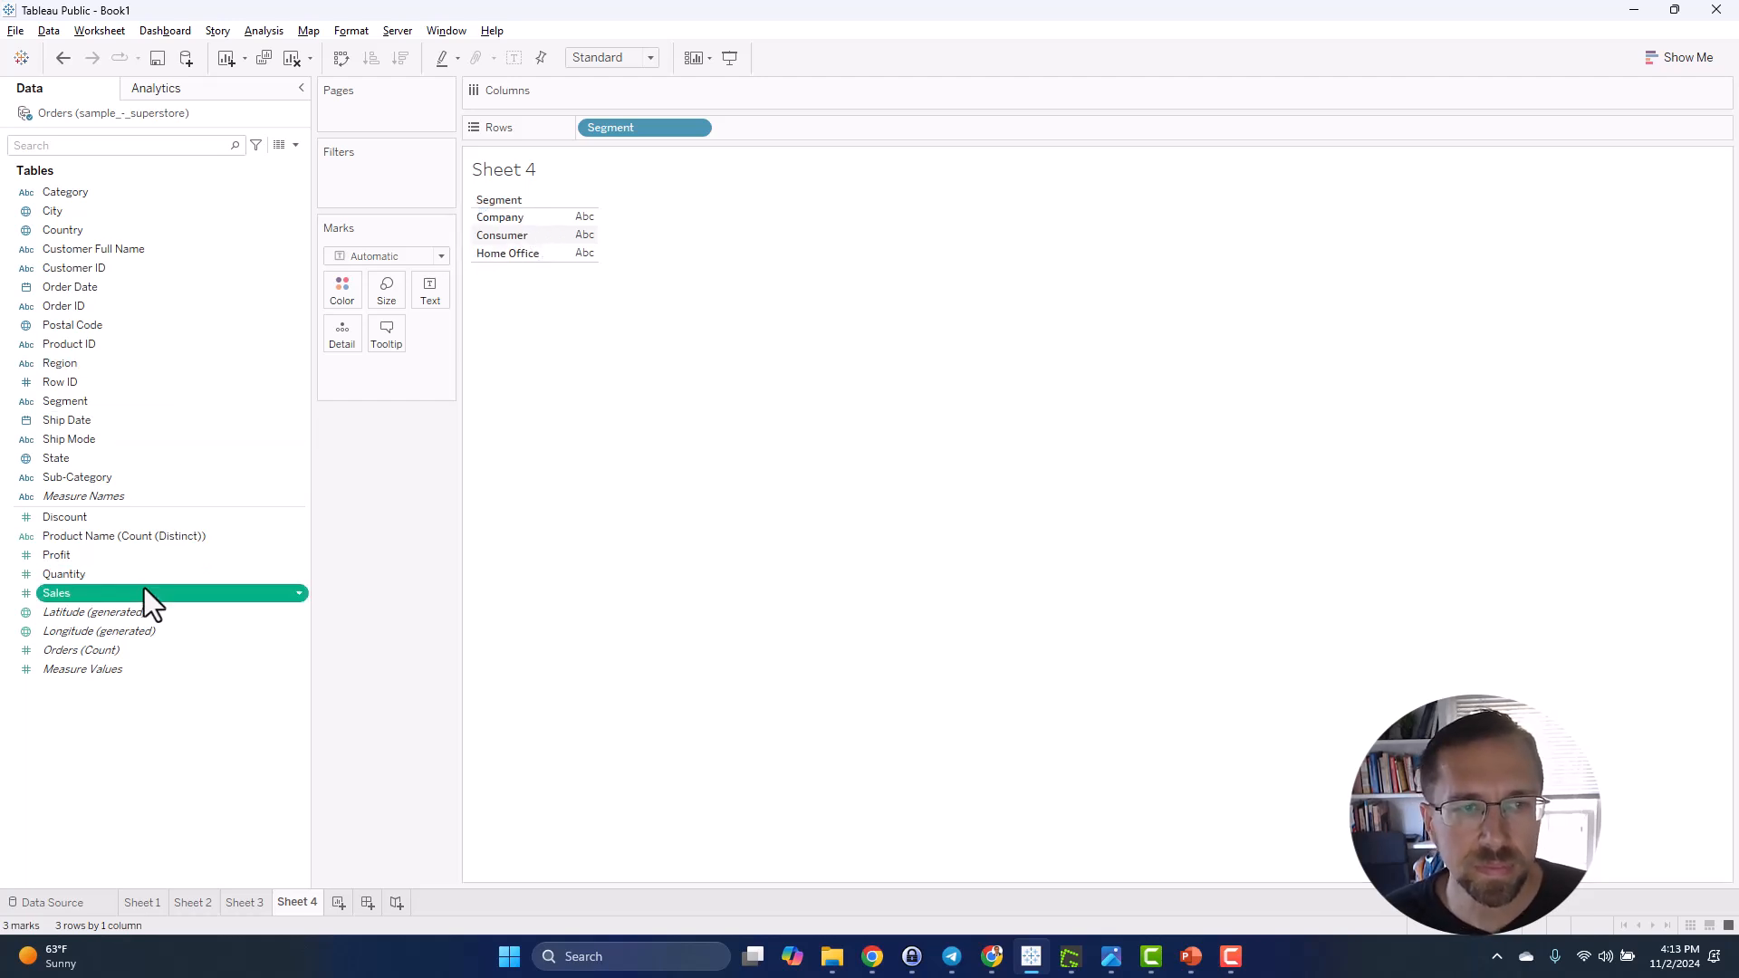
left_click_drag(145, 594, 790, 350)
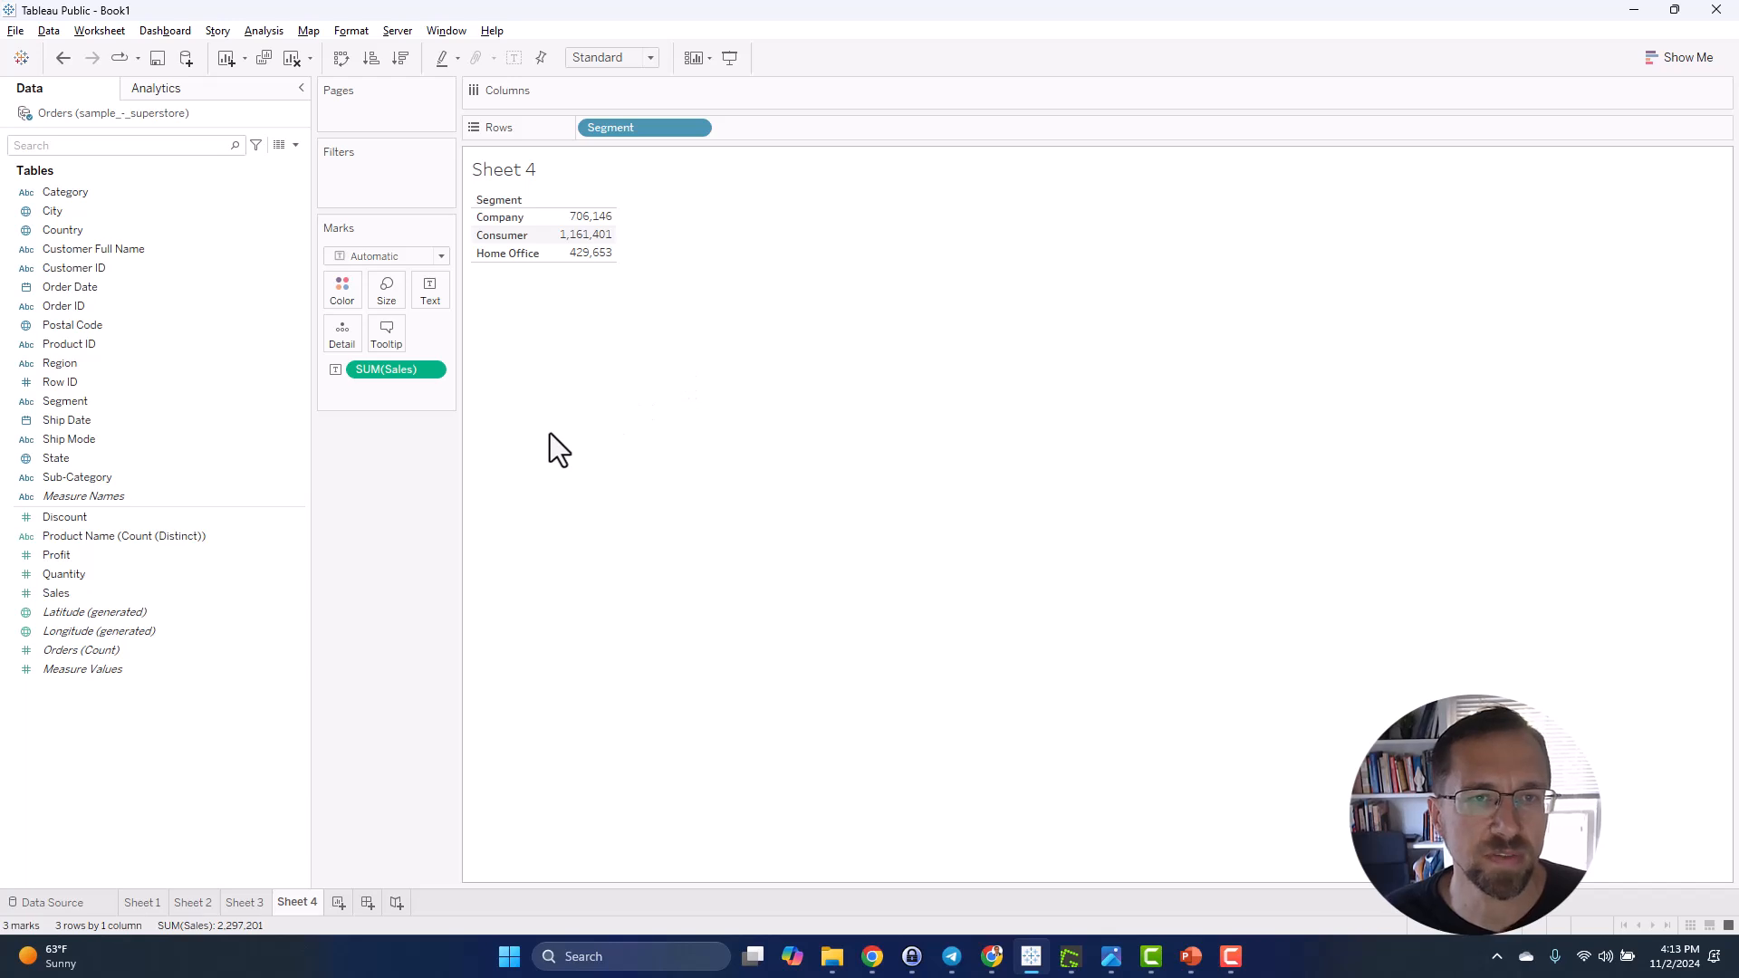